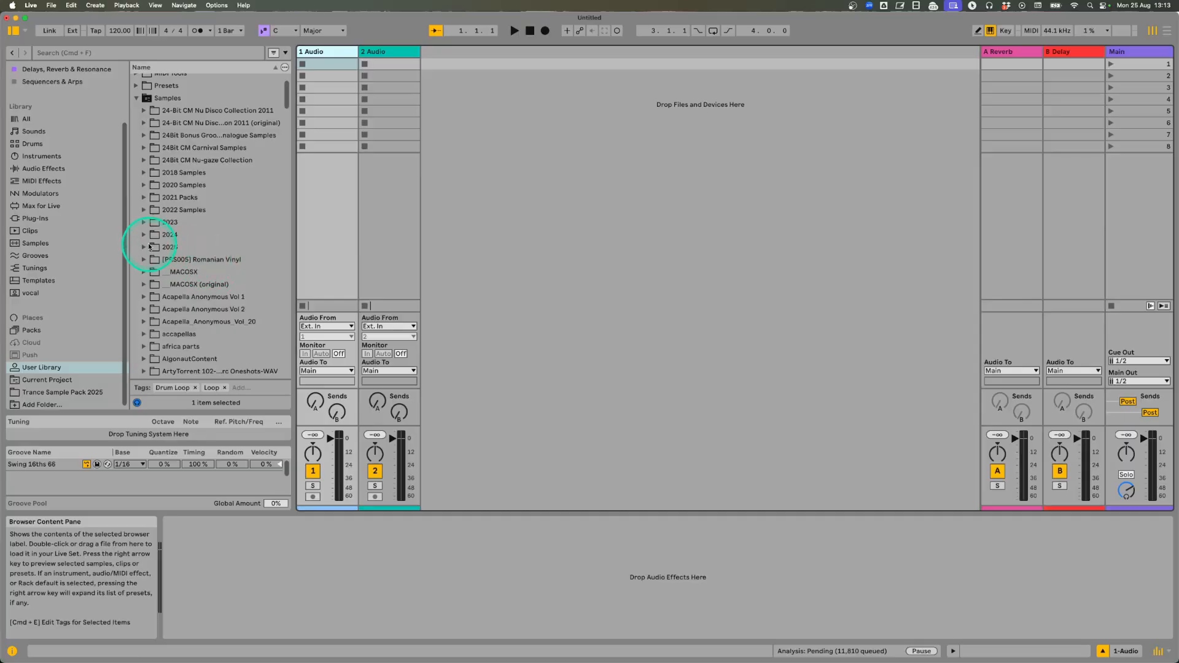
Load all eight samples from the es 1 folder inside 2025 into consecutive clip slots of the first audio track.
click(150, 247)
click(152, 259)
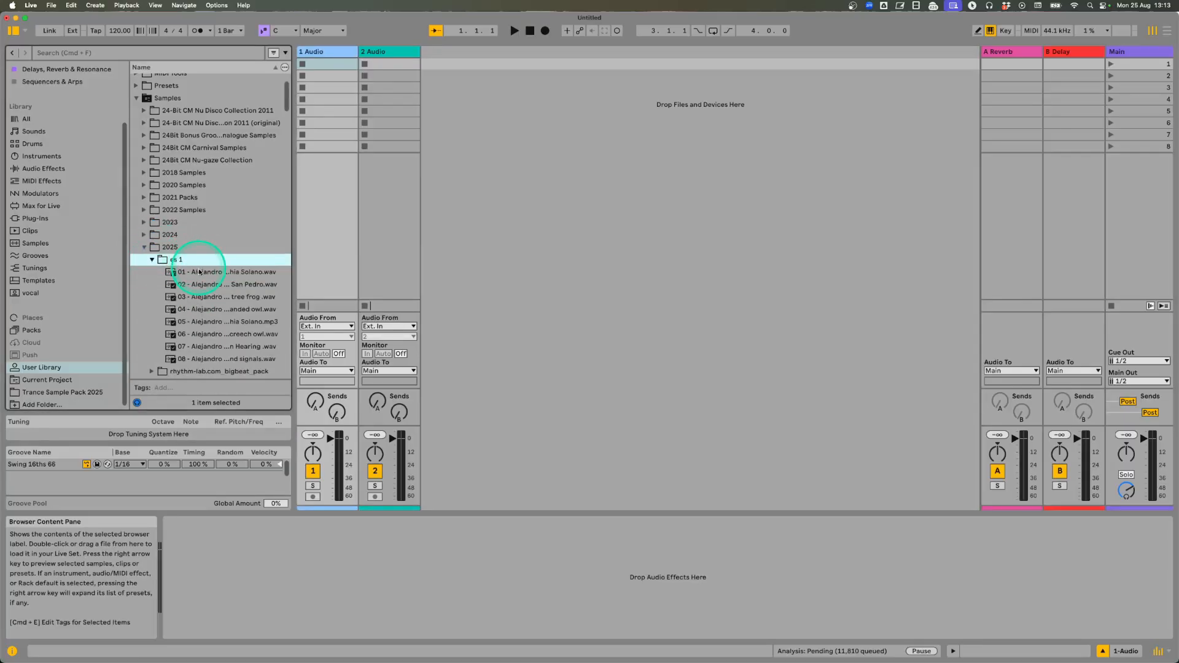
click(230, 272)
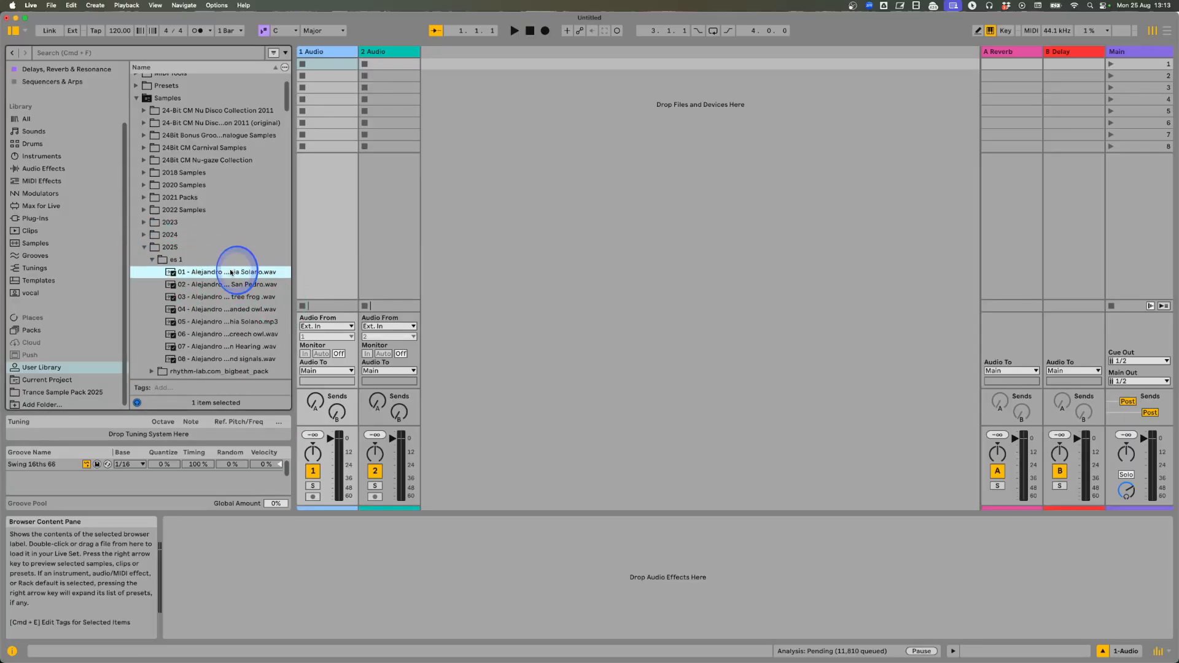
shift+click(211, 362)
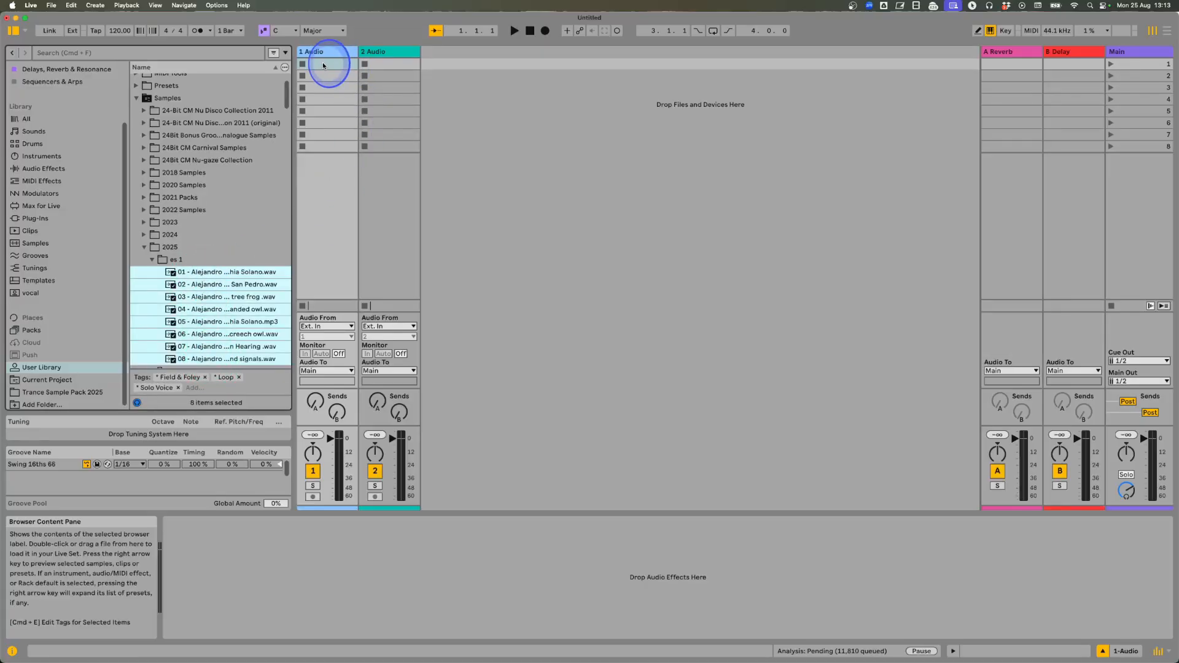
drag(324, 65, 323, 64)
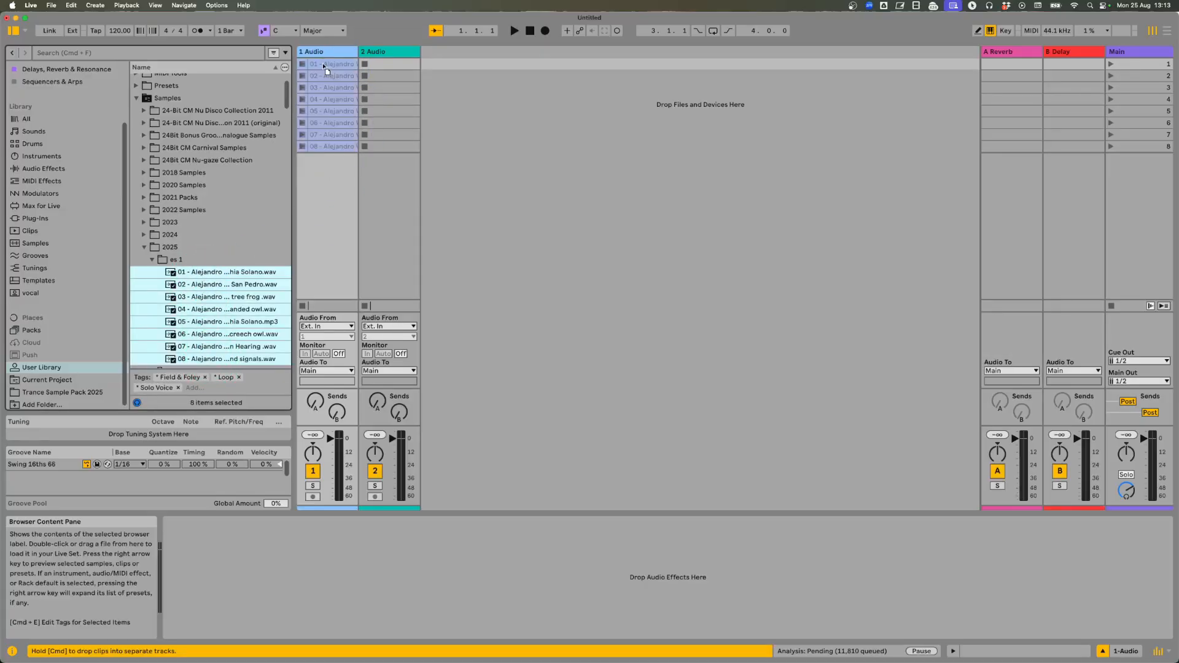
Review the waveforms of the loaded clips on the first track, ending on the Bat sound signals clip.
double_click(317, 146)
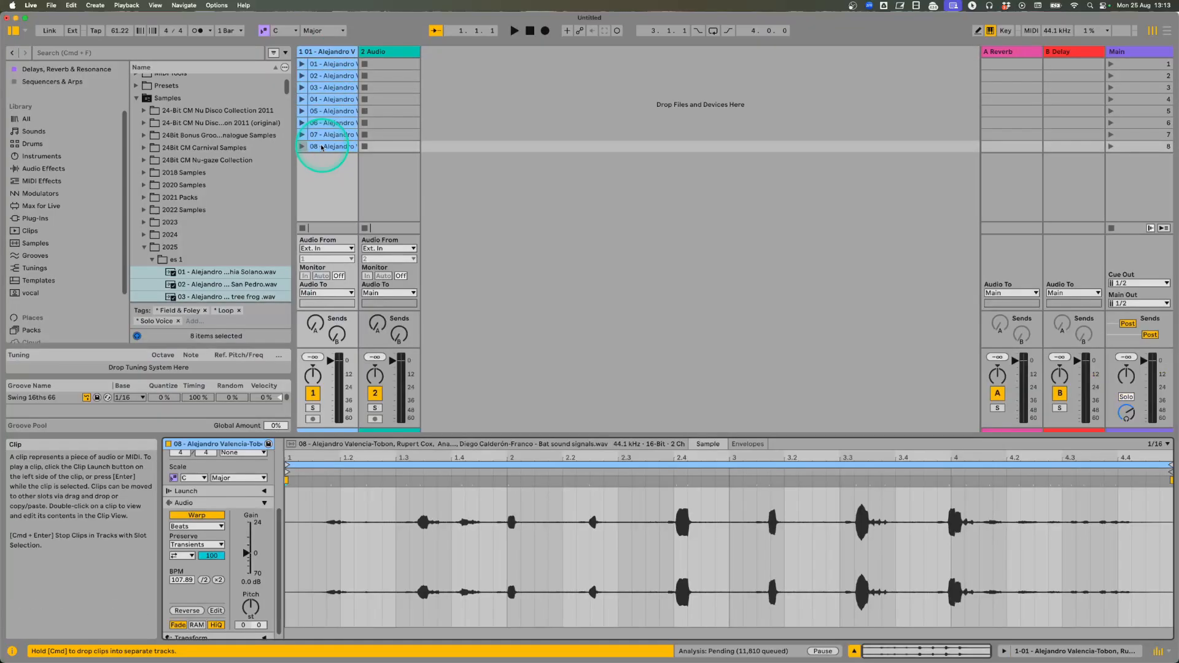
click(343, 134)
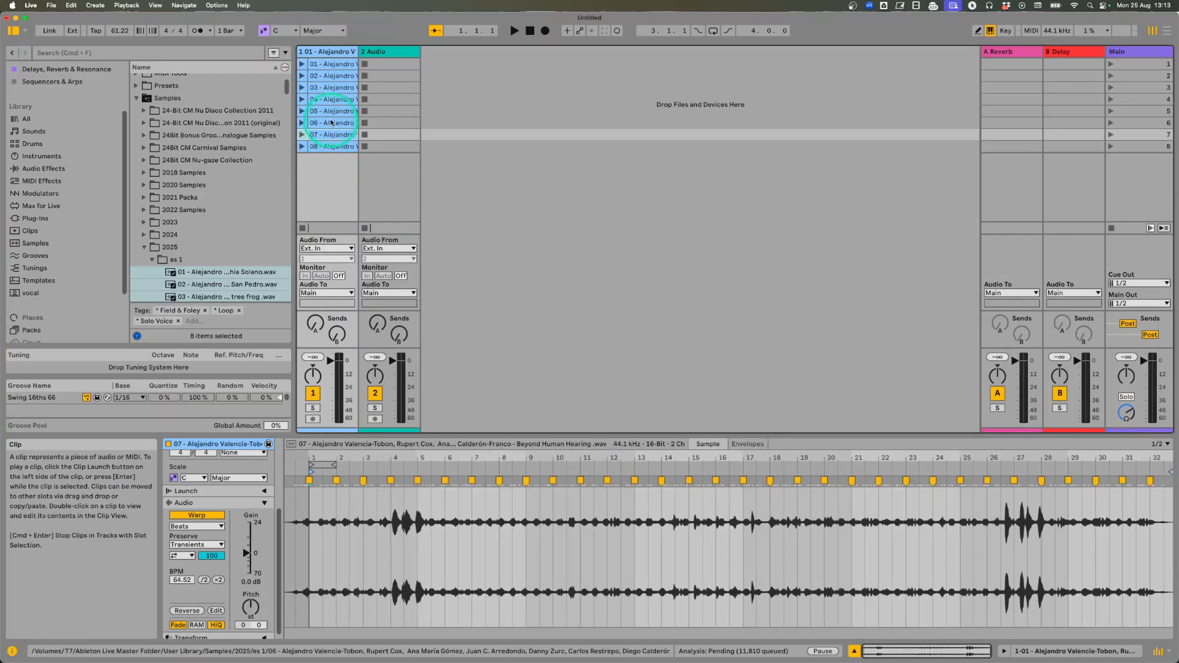
click(339, 123)
click(334, 99)
click(337, 76)
click(330, 134)
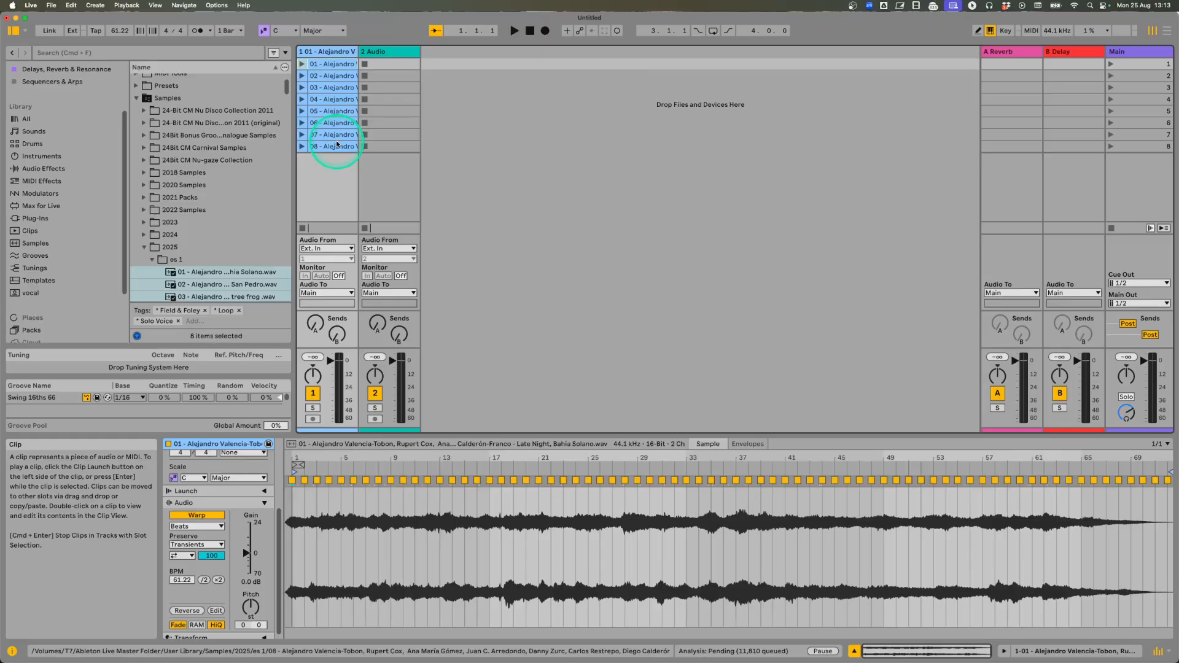
click(335, 146)
click(129, 579)
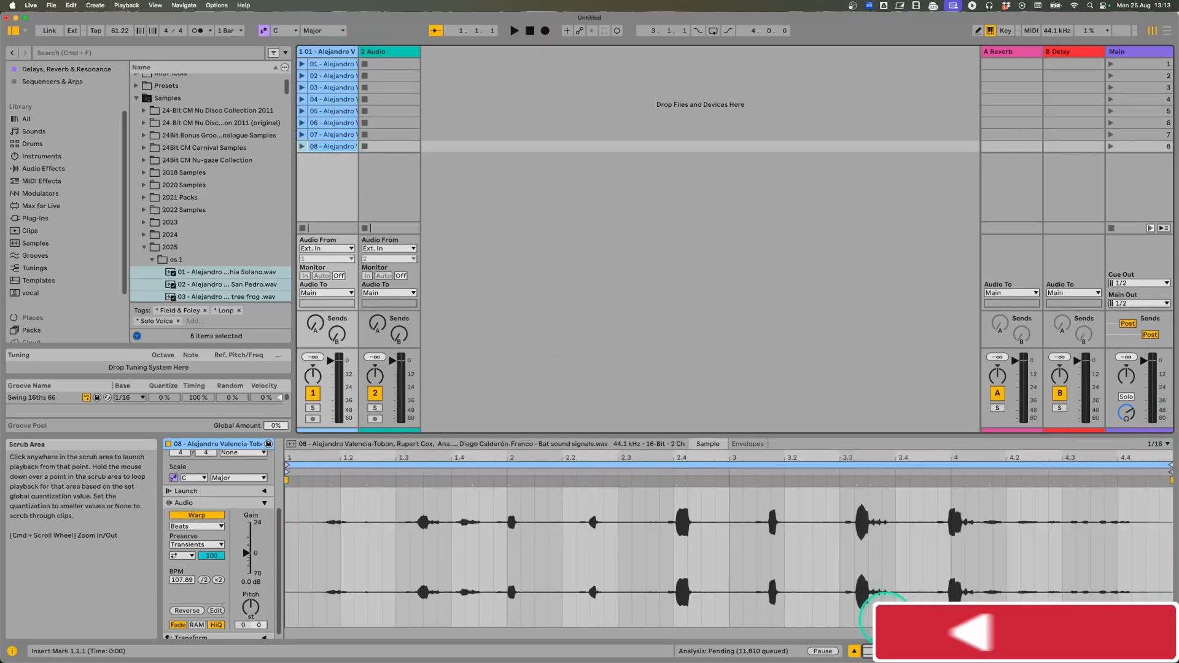
Switch from the clip view to the first track's device view and back.
click(1068, 651)
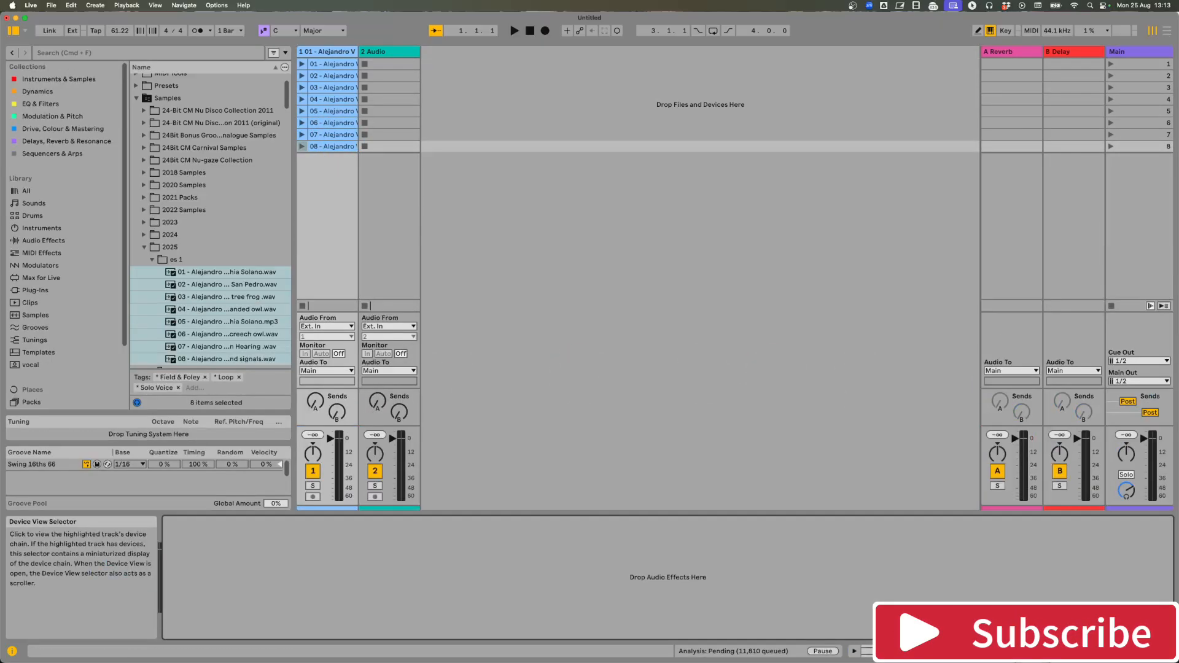
click(921, 651)
click(867, 651)
click(924, 649)
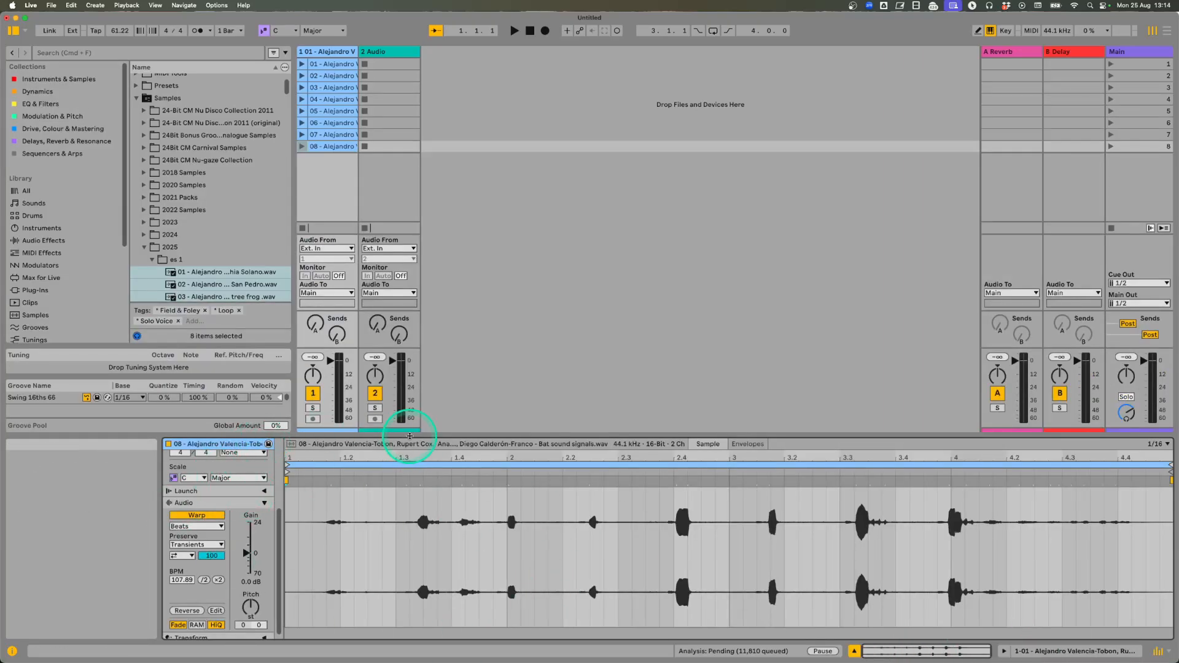
Enlarge the clip view and compare the Beyond Human Hearing and Bat sound signals clips in it.
drag(409, 436, 368, 312)
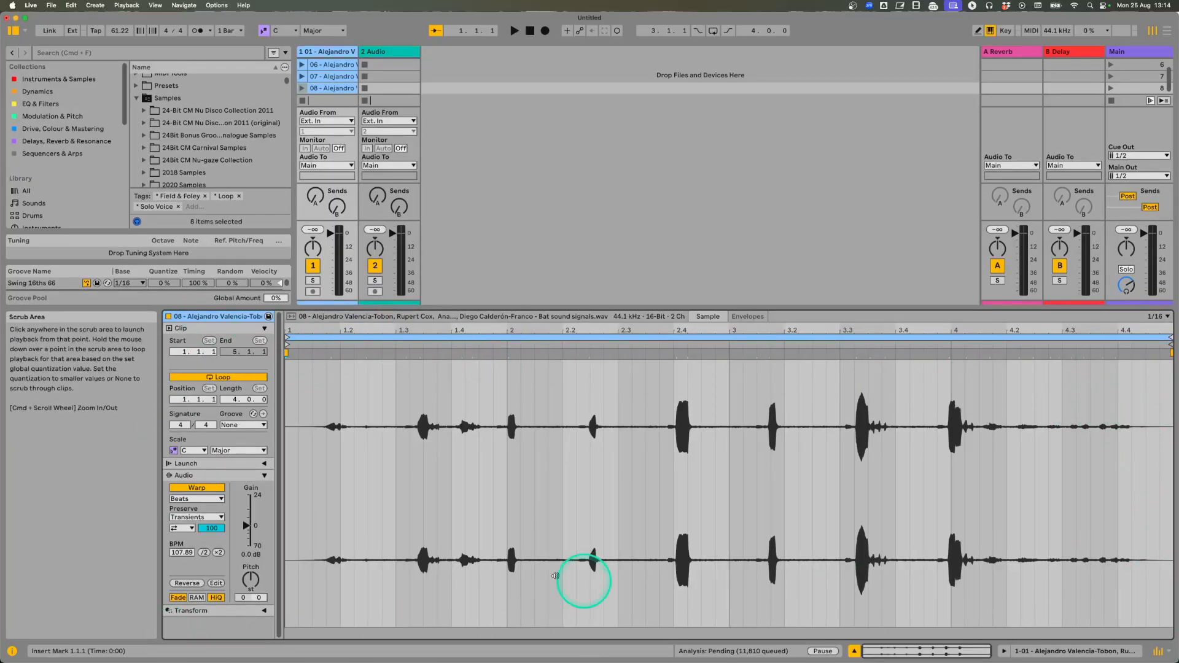
click(320, 77)
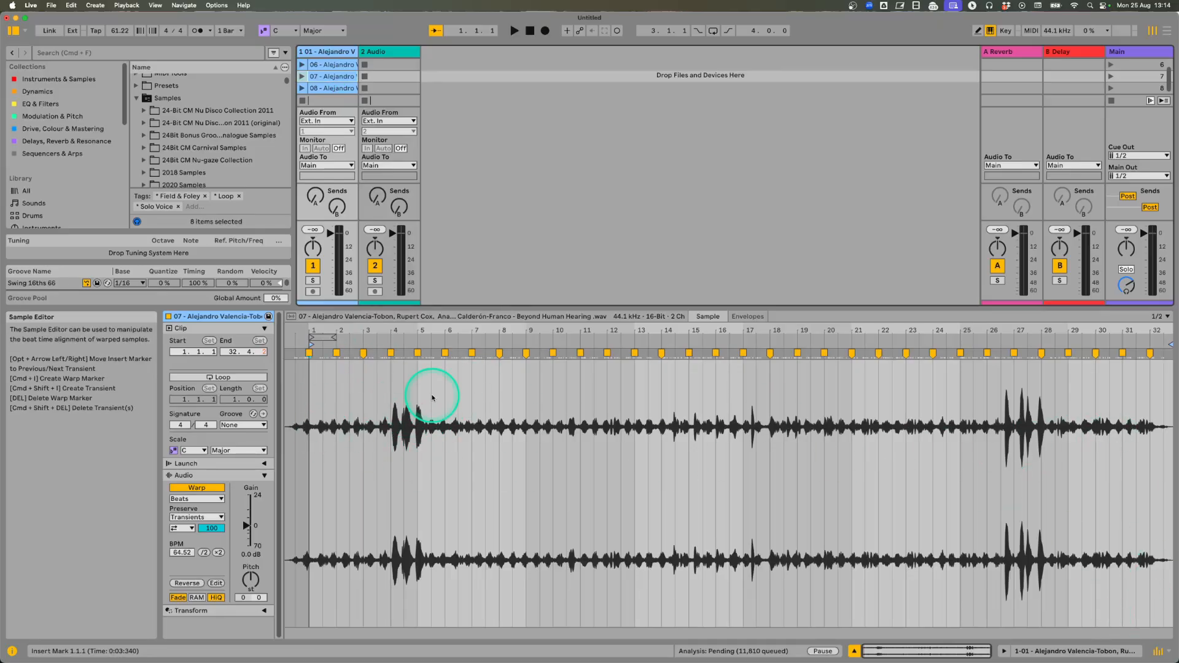
click(335, 88)
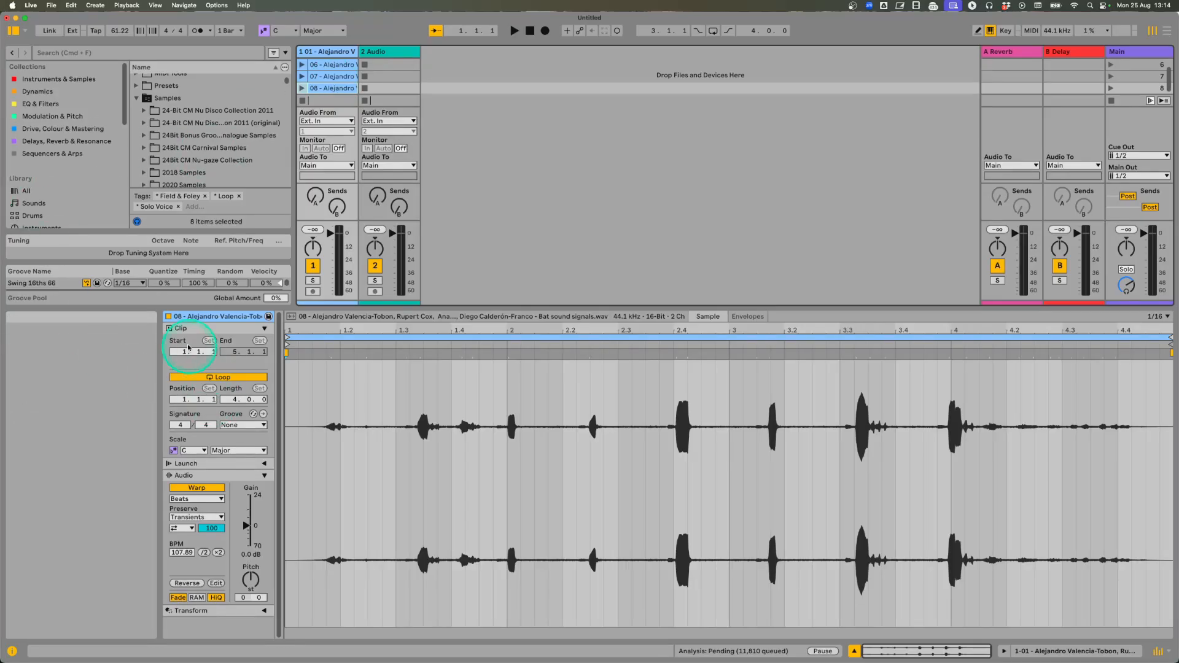
Show the Bat sound signals clip's envelopes and return to its sample display.
click(199, 319)
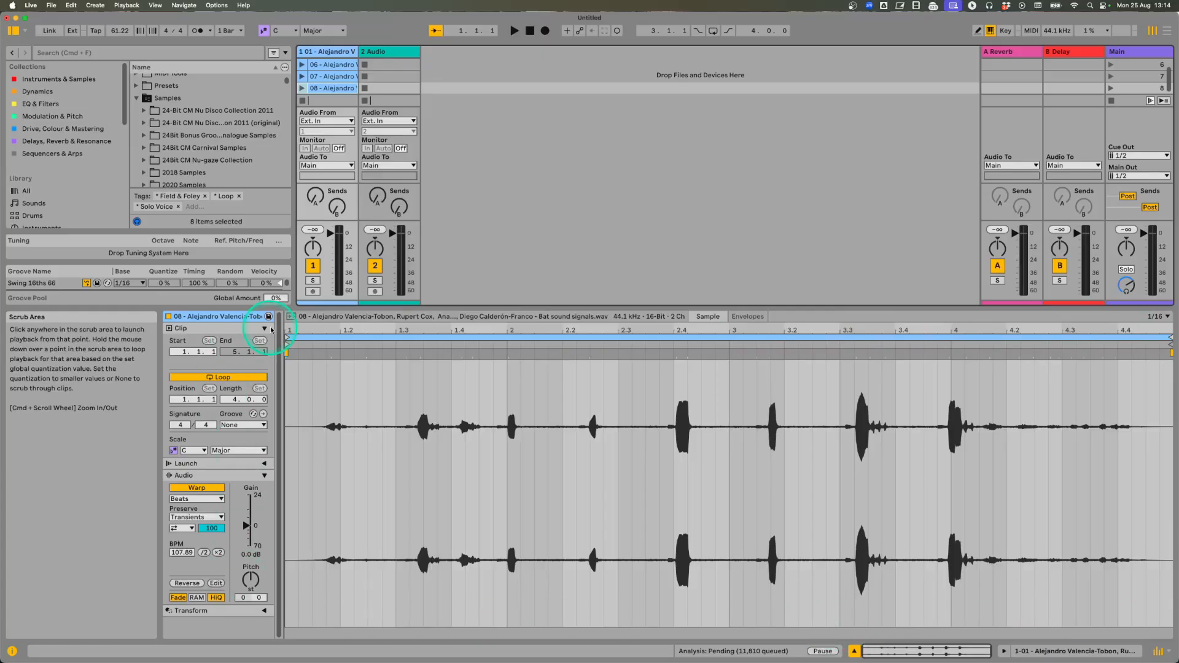
click(487, 337)
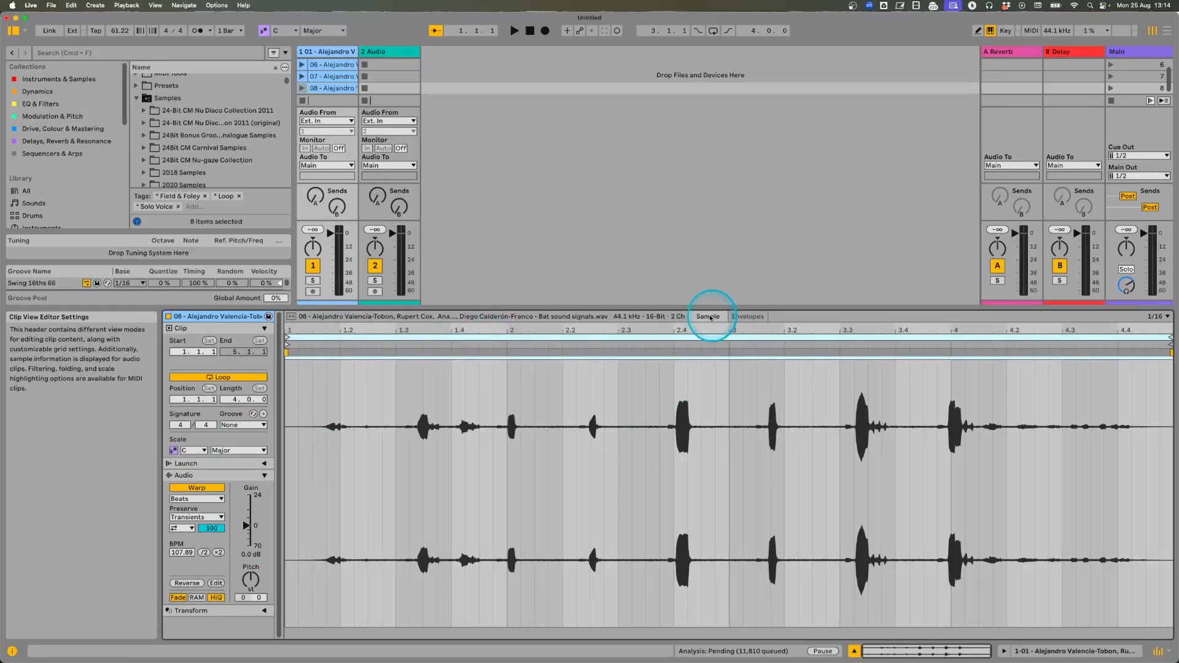
click(750, 318)
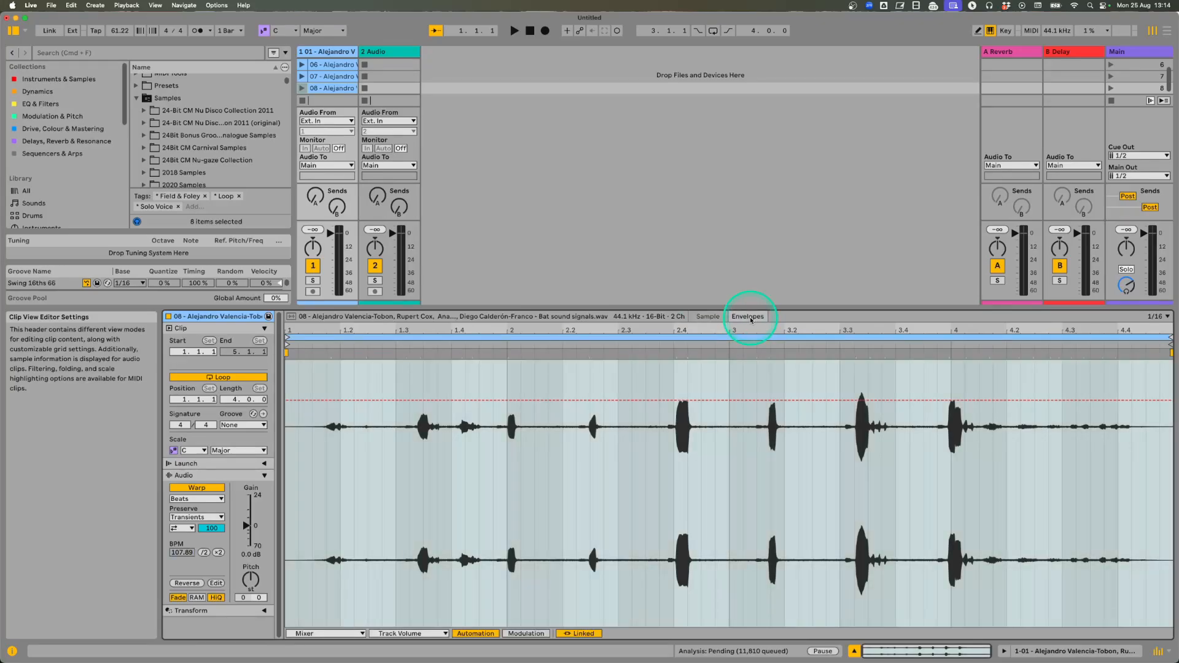
click(705, 317)
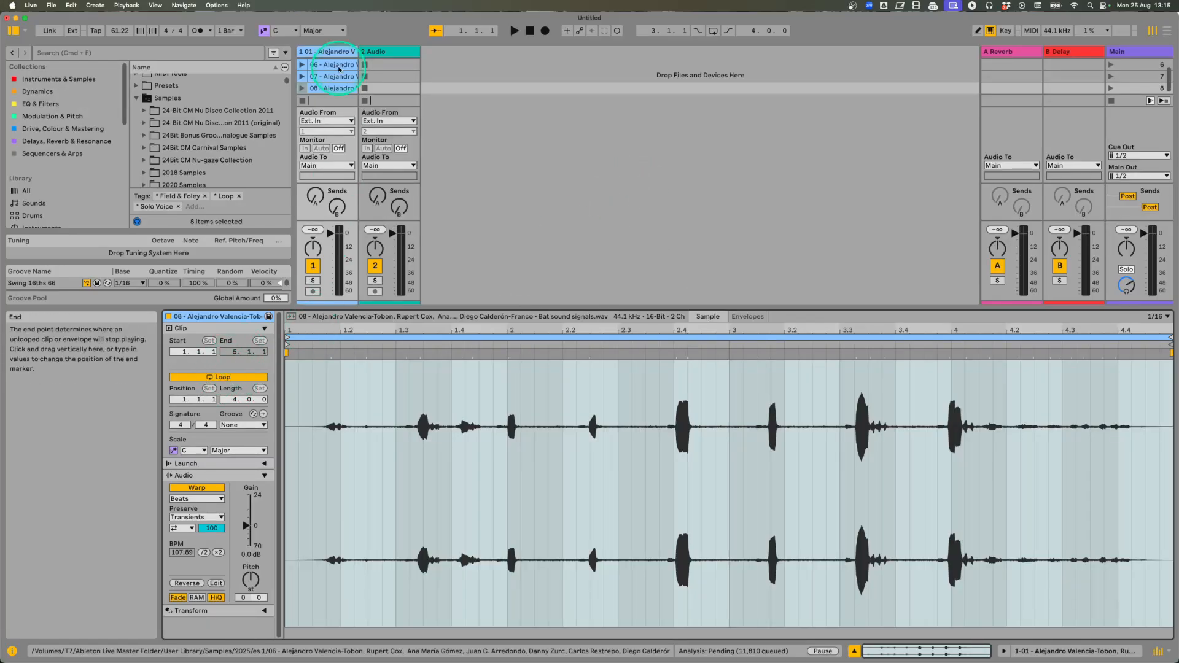
Reduce the clip view's height and compare the waveforms of the first track's clips, ending on clip 01.
scroll(369, 74, up, 3)
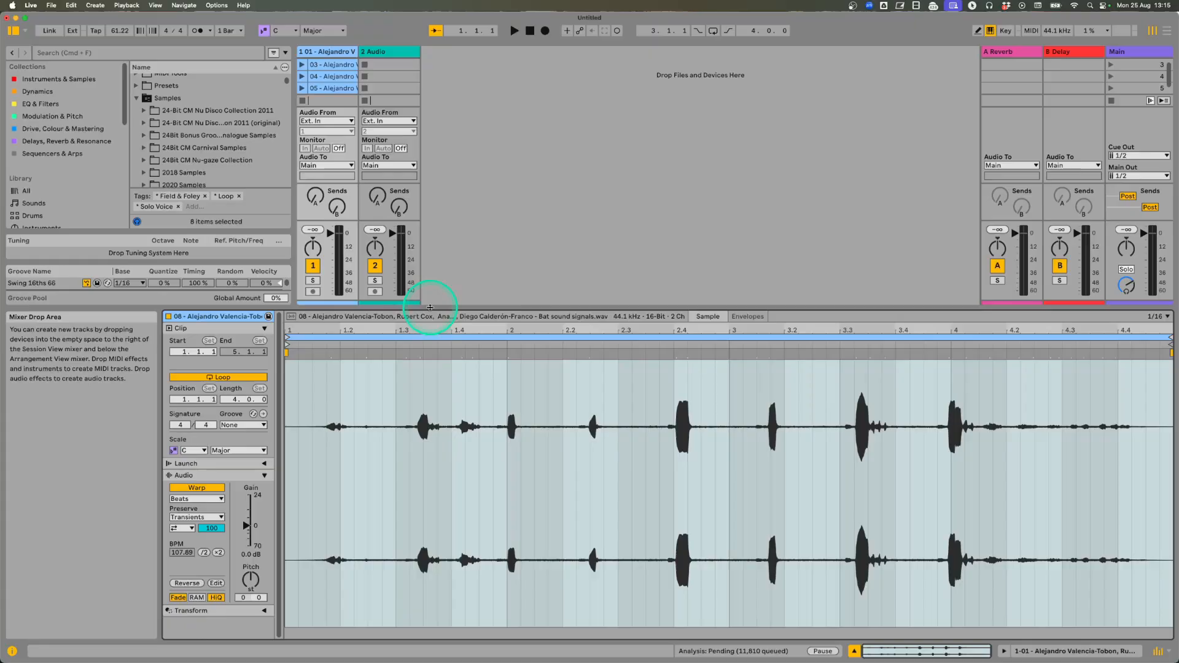
drag(432, 317, 434, 437)
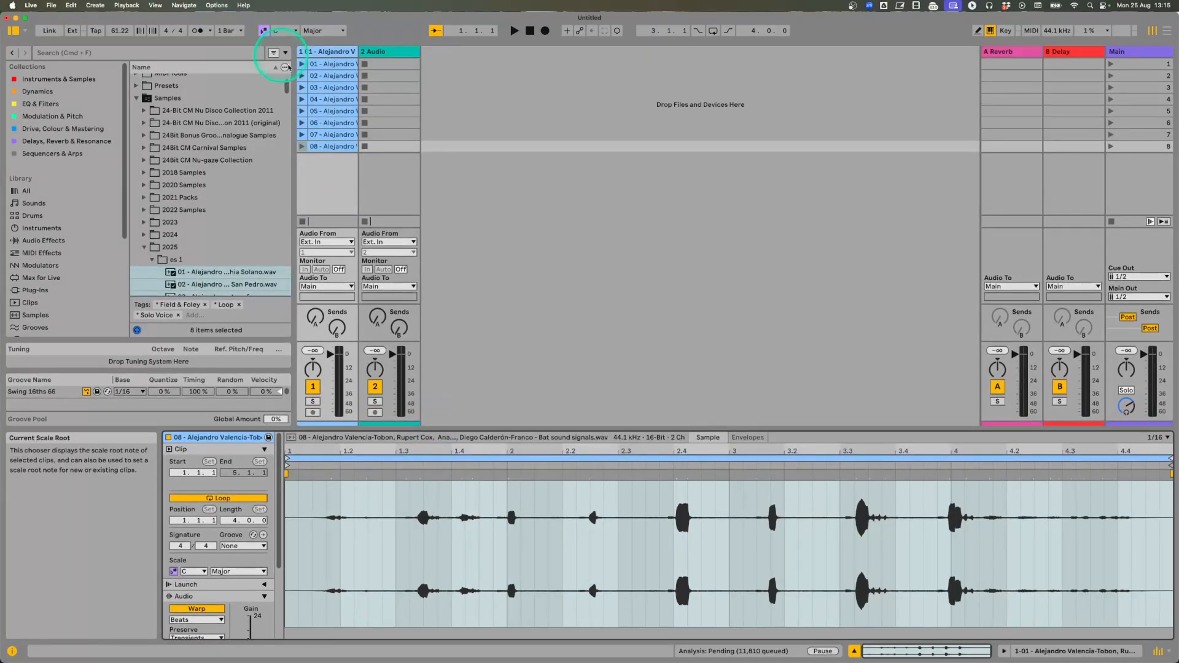
click(322, 67)
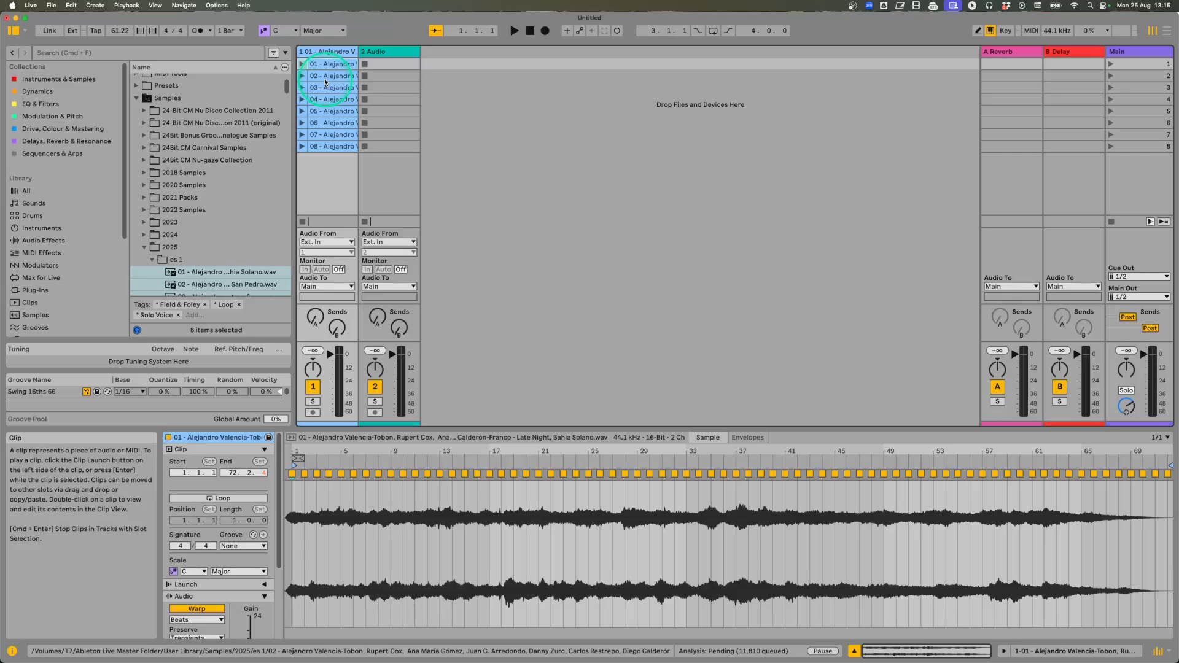
key(Down)
key(Down)
key(Down)
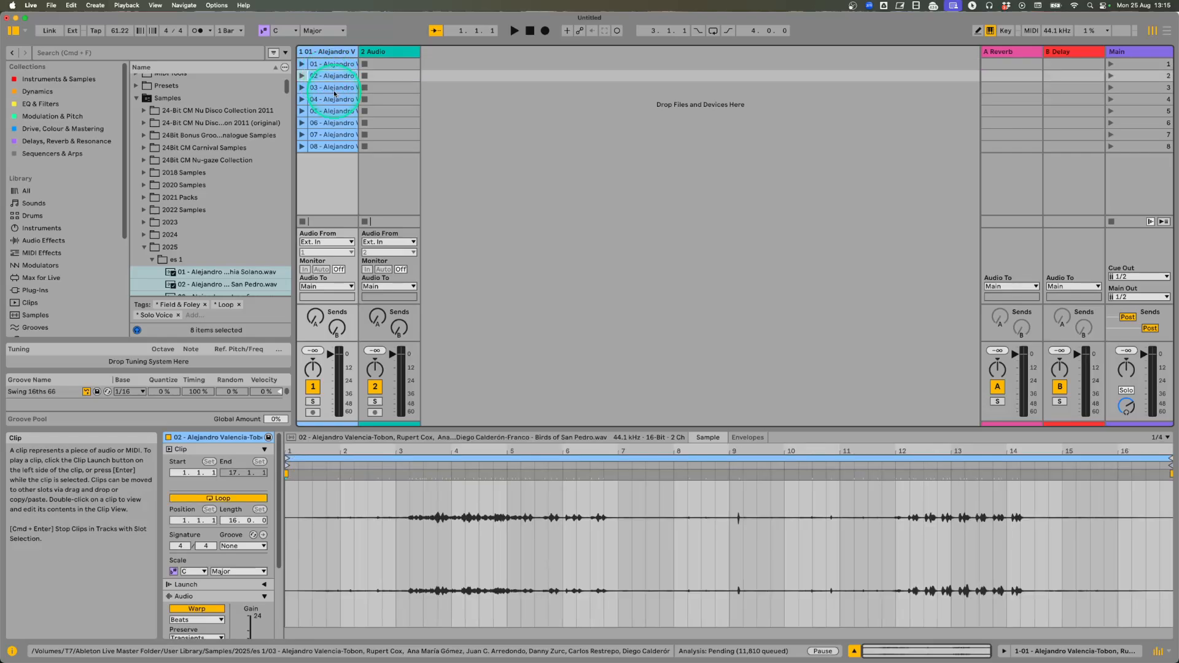
click(329, 51)
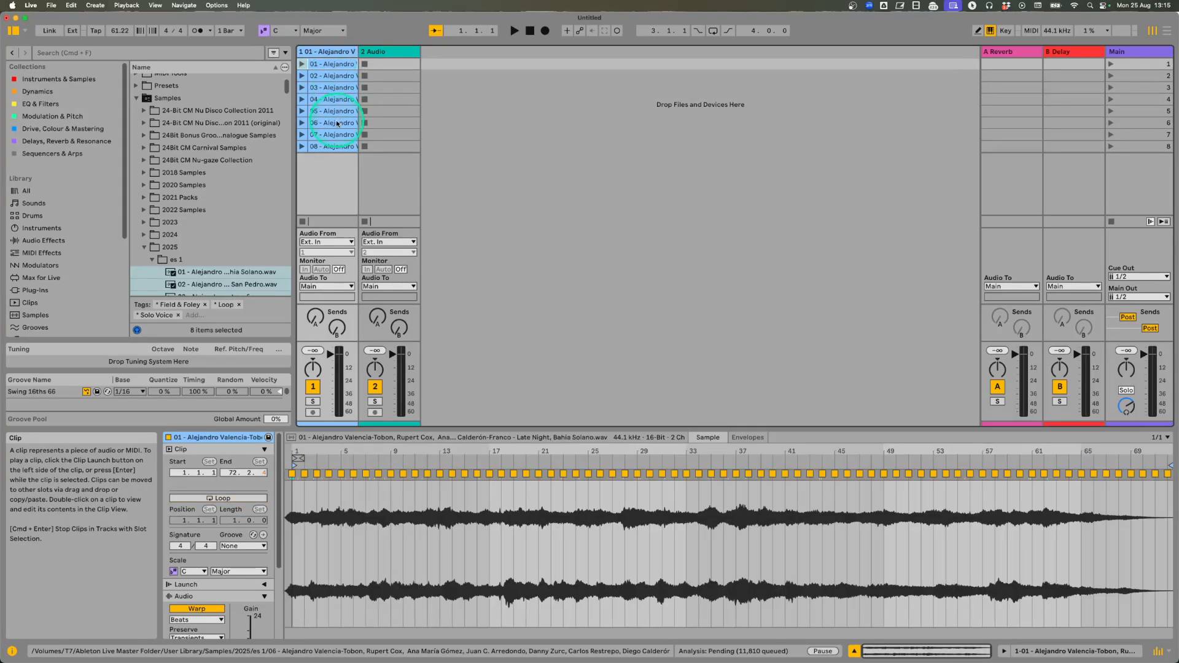
click(334, 148)
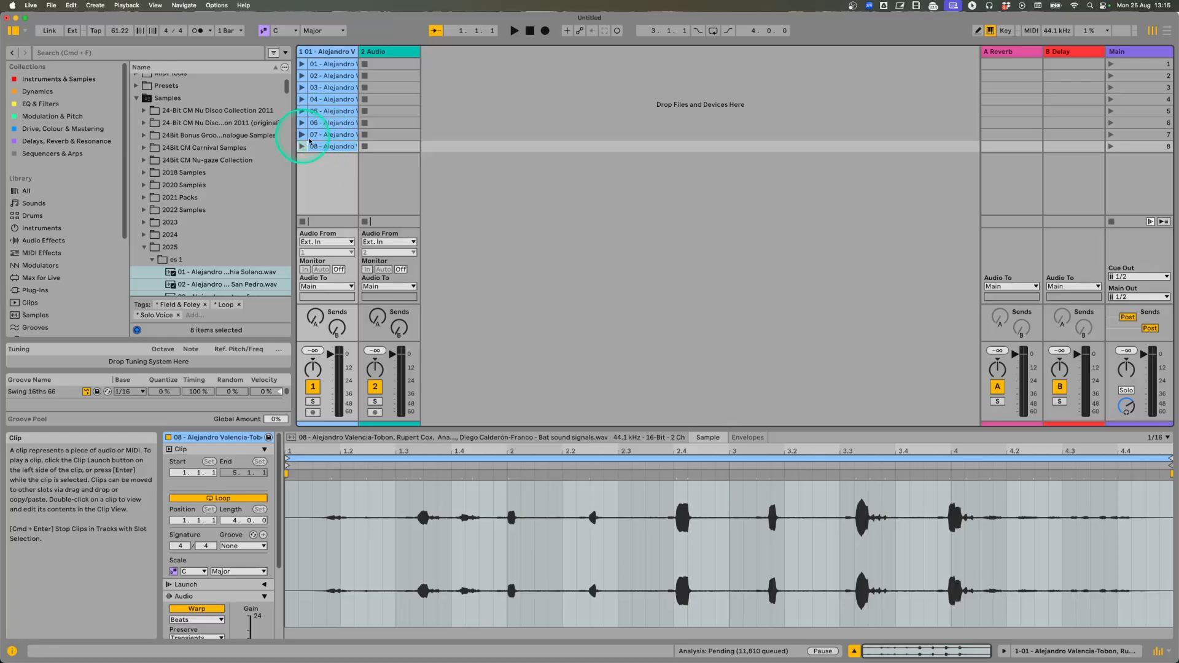
click(326, 135)
click(337, 123)
click(337, 111)
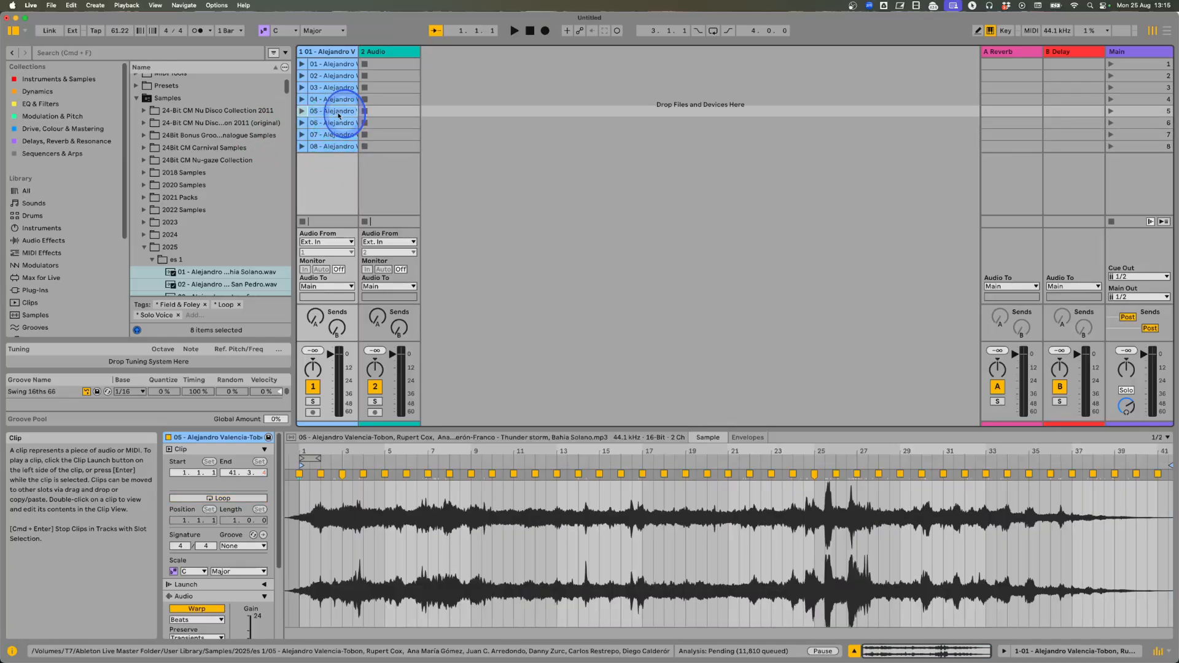
click(329, 64)
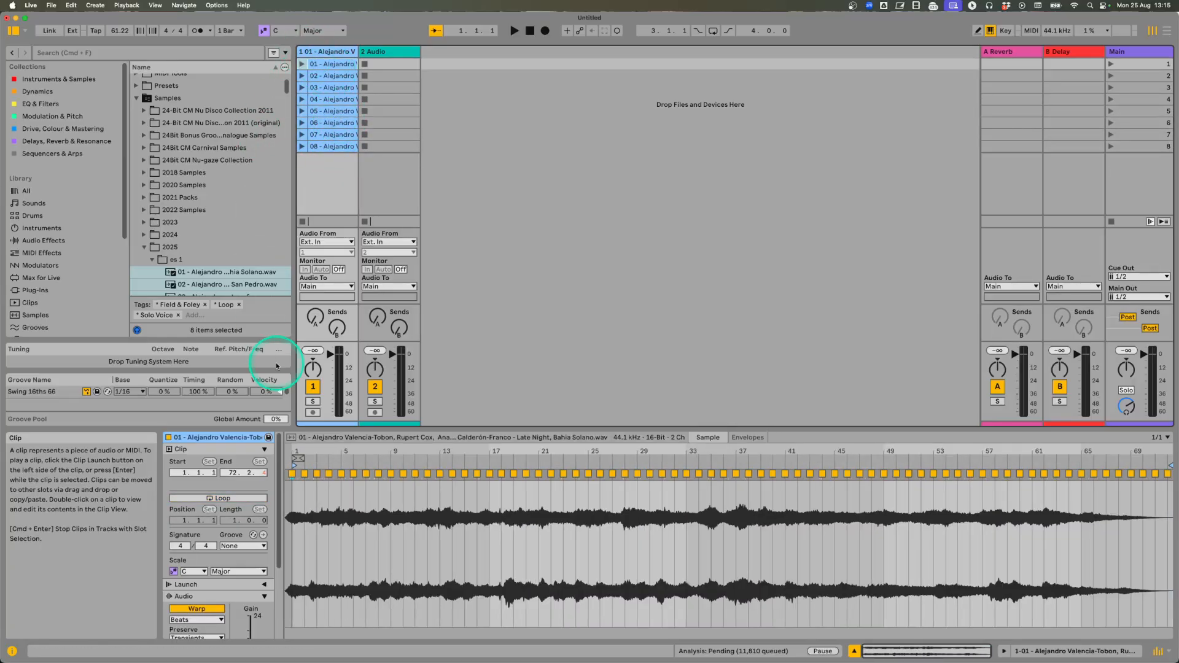
Play clip 01 briefly while lowering the first track's volume to about -9.4 dB.
click(307, 66)
drag(337, 354, 335, 374)
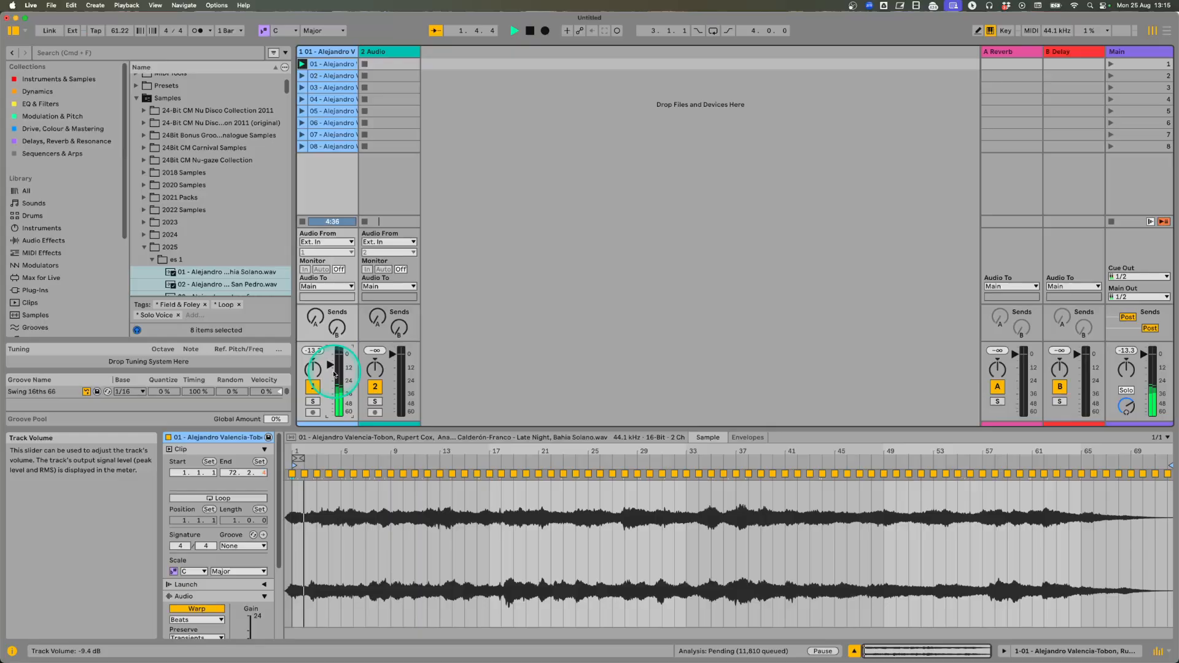
click(301, 486)
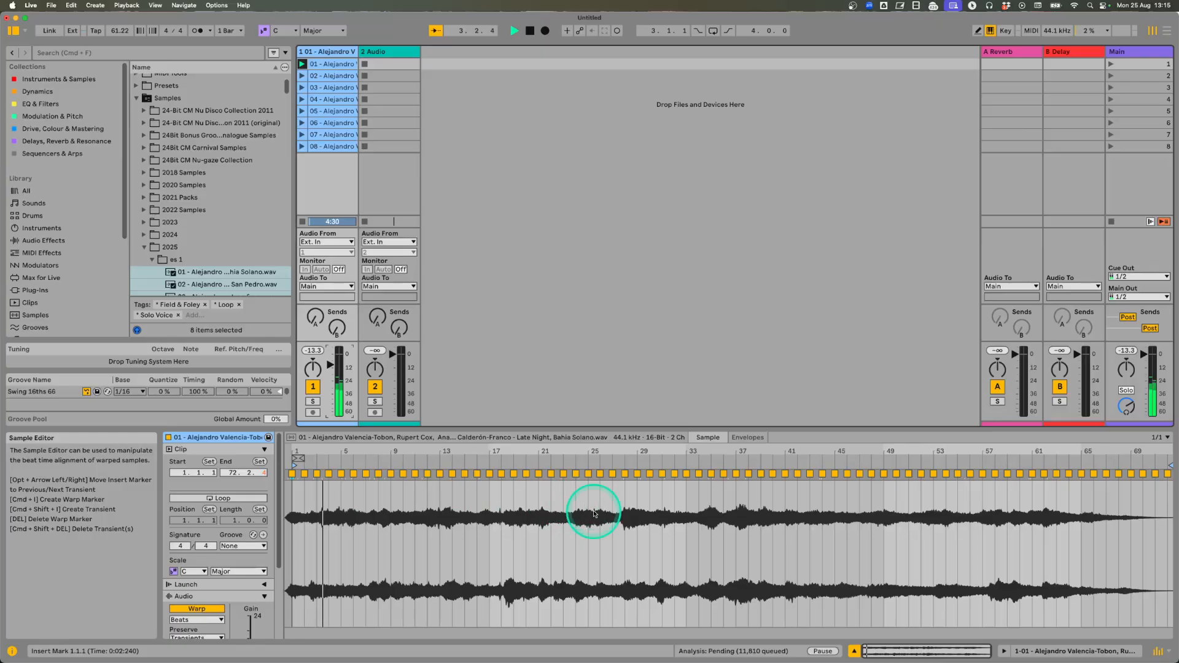
key(space)
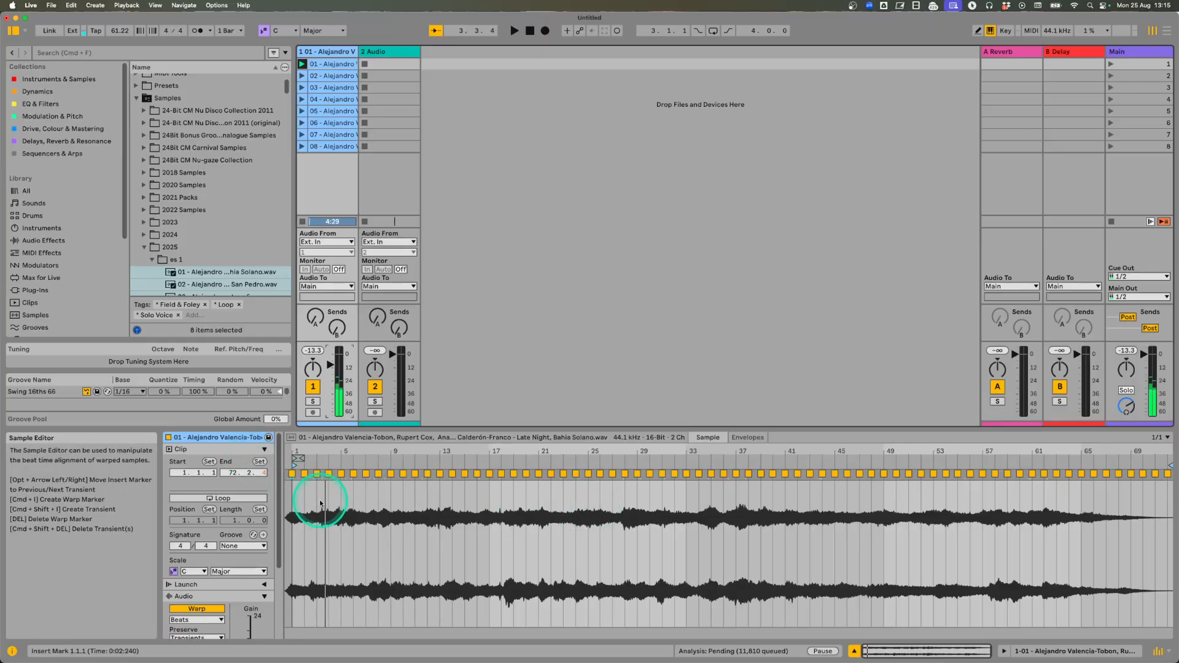
Turn on looping for clip 01 and play its one-bar loop from the start.
click(235, 499)
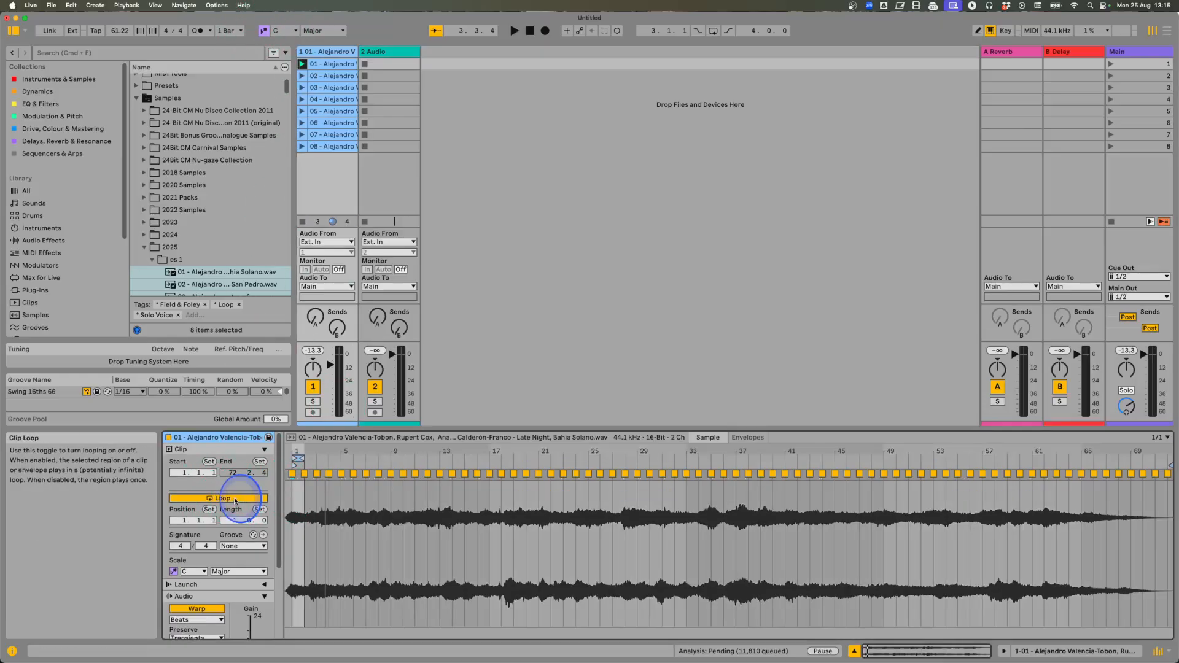
click(234, 499)
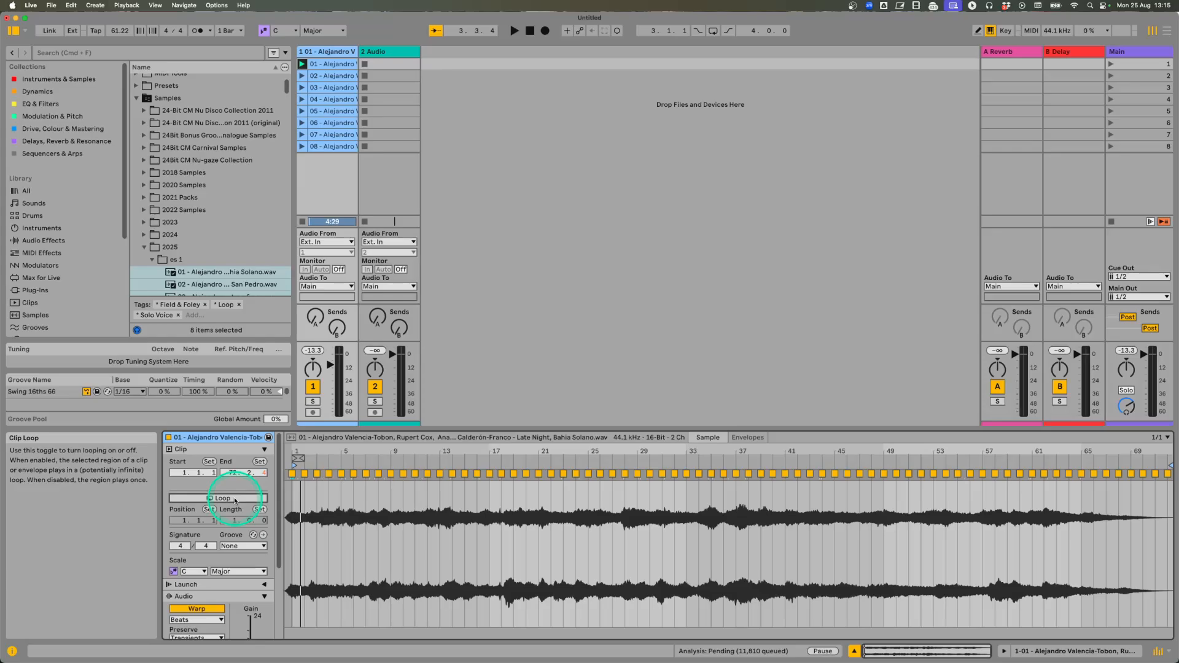
click(238, 499)
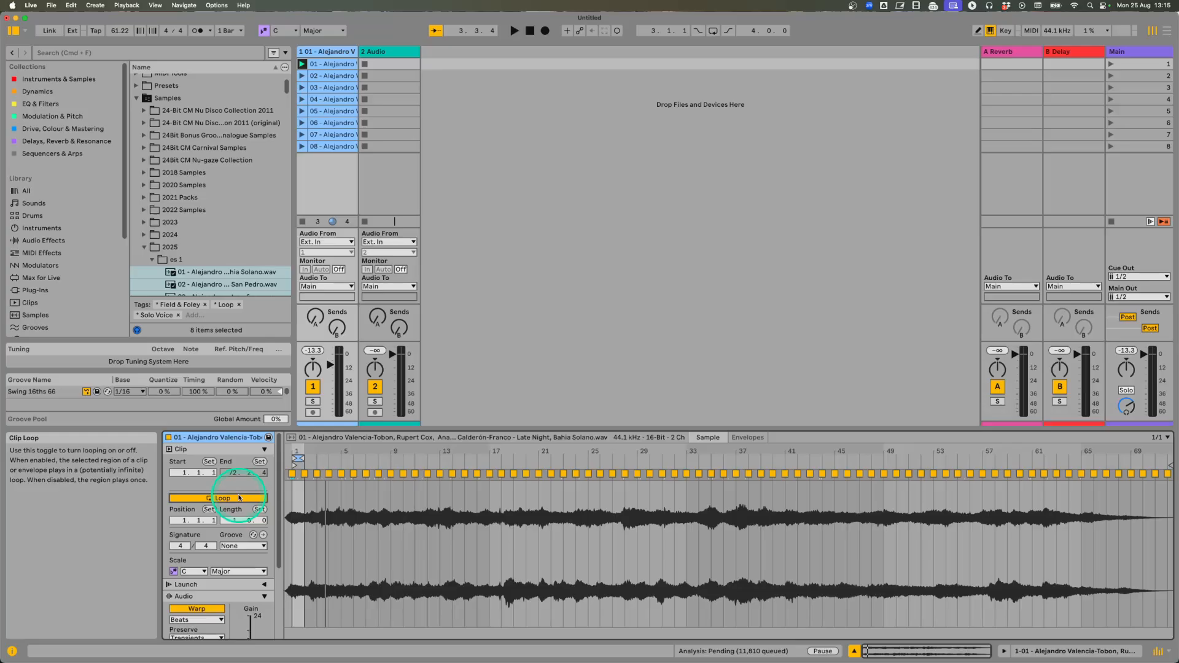
click(239, 498)
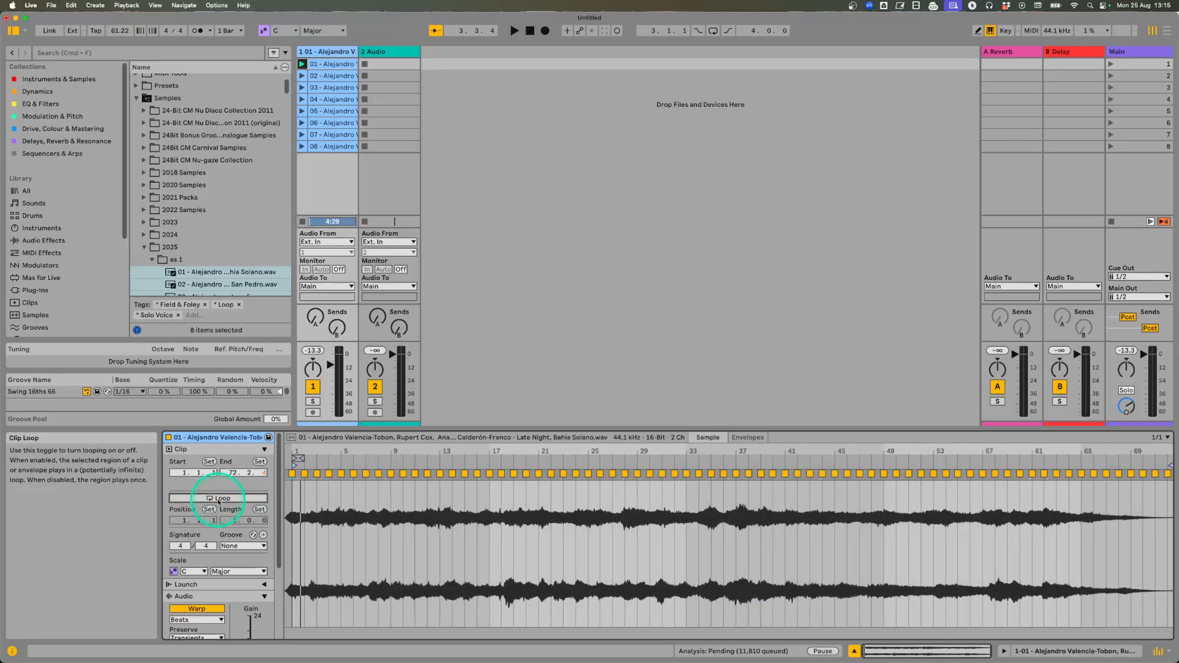
click(218, 499)
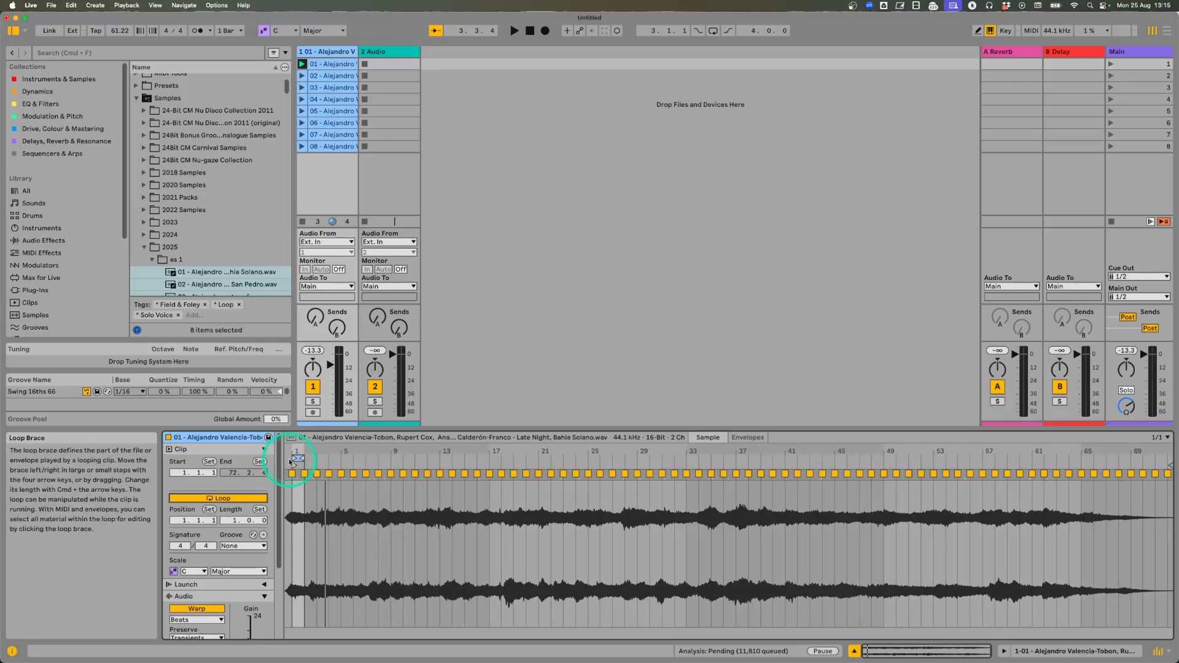
click(223, 497)
click(223, 498)
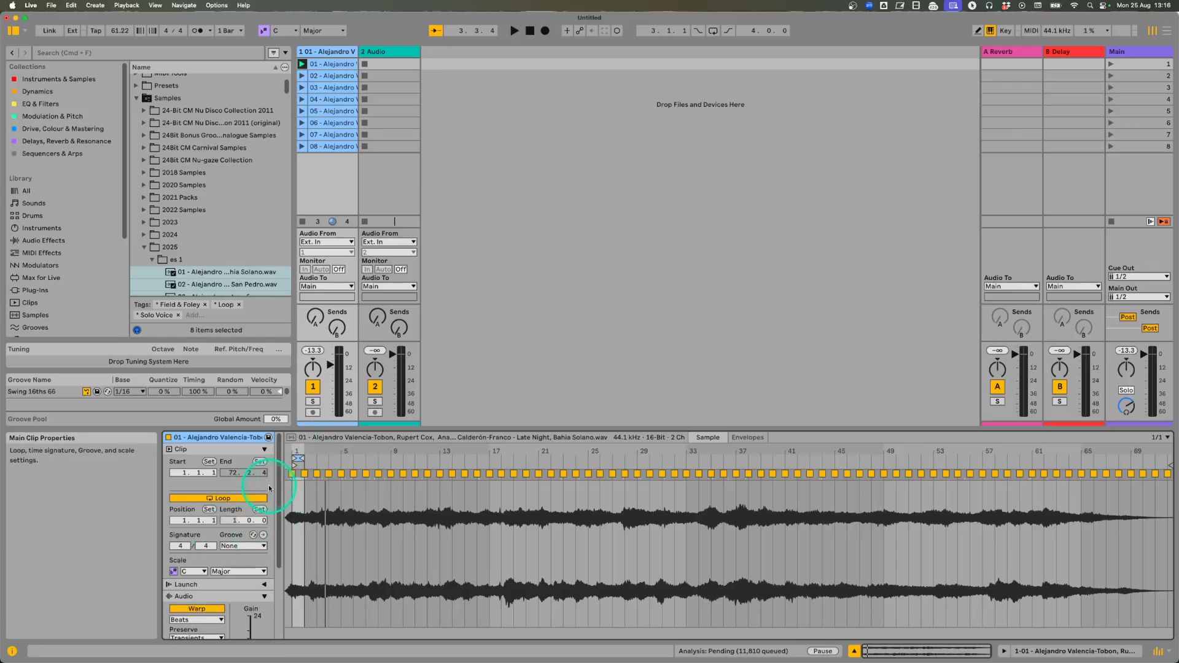
key(space)
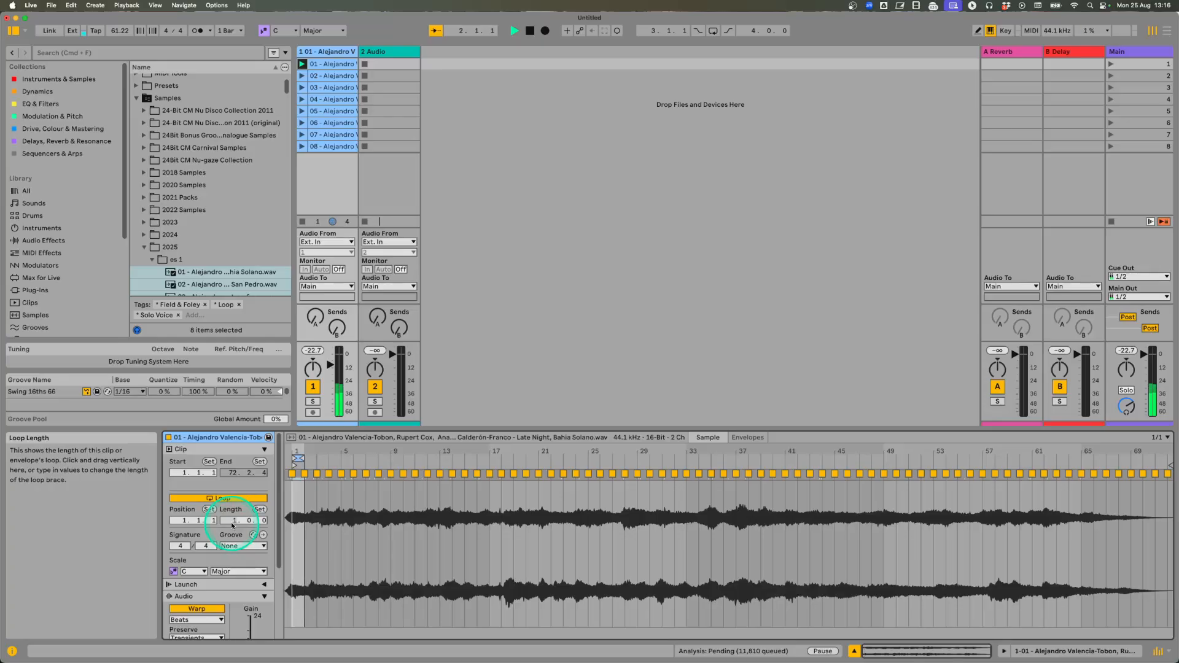
Set clip 01's loop length to four bars, then shorten the loop to two beats.
click(302, 515)
click(233, 522)
text(4)
key(Return)
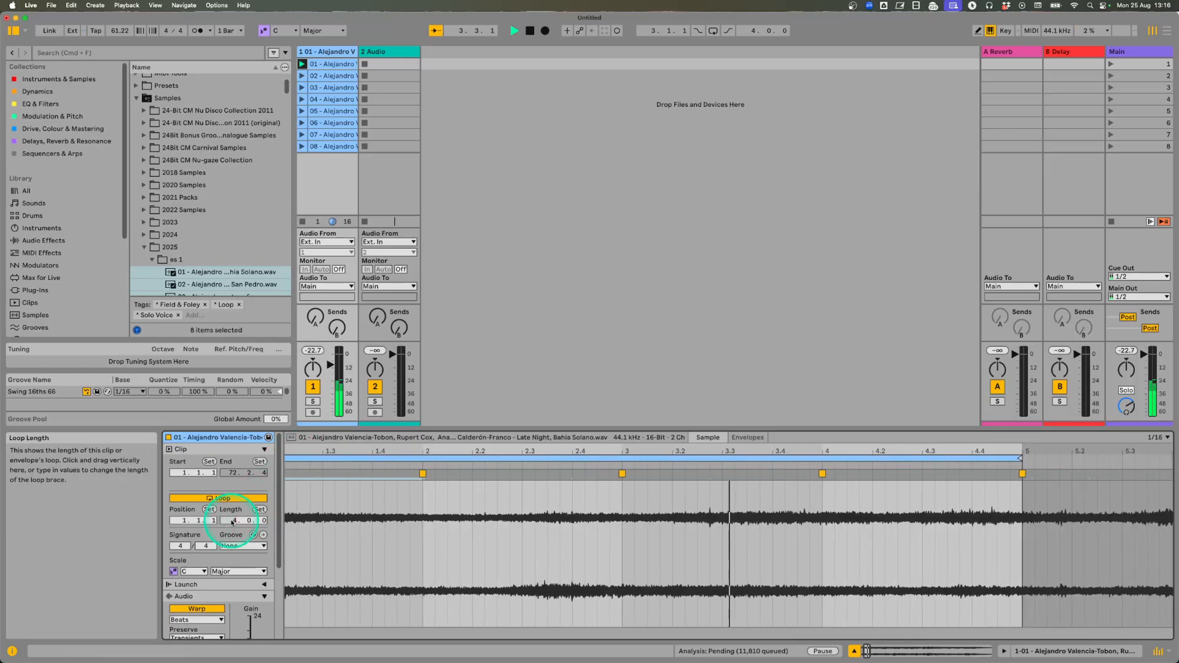
mouse_move(396, 447)
mouse_down()
mouse_move(396, 460)
mouse_move(301, 459)
mouse_move(315, 464)
mouse_up()
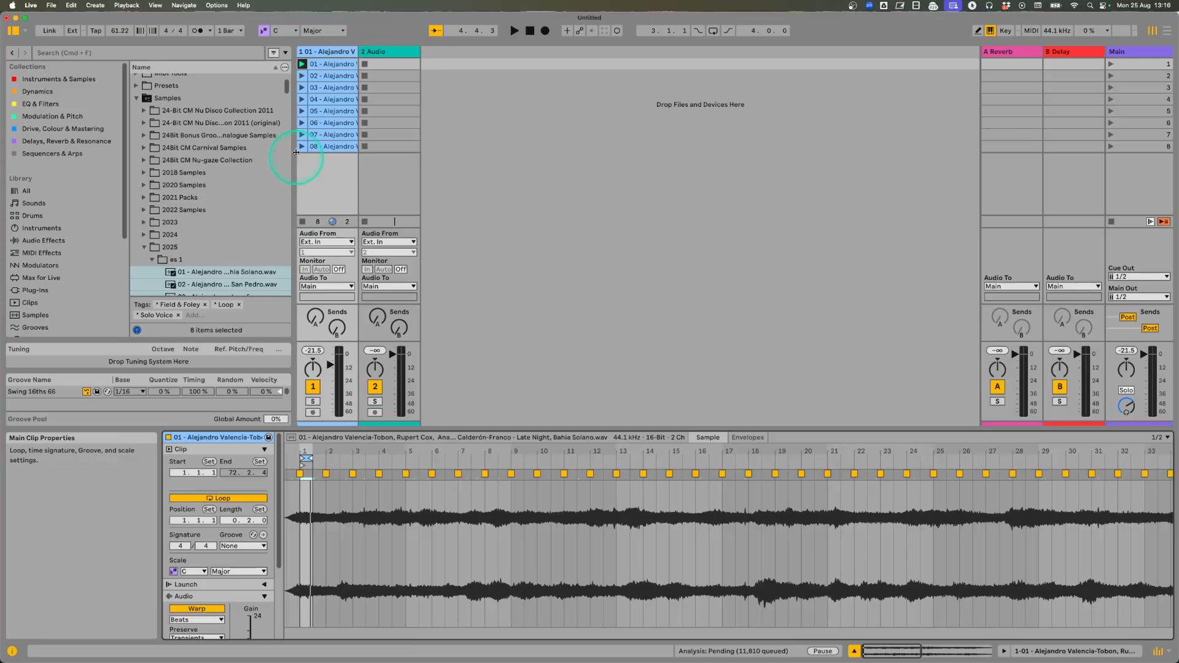
Compare the loop settings and waveforms of the first track's clips, ending on clip 01.
click(332, 75)
click(331, 87)
click(332, 110)
click(330, 136)
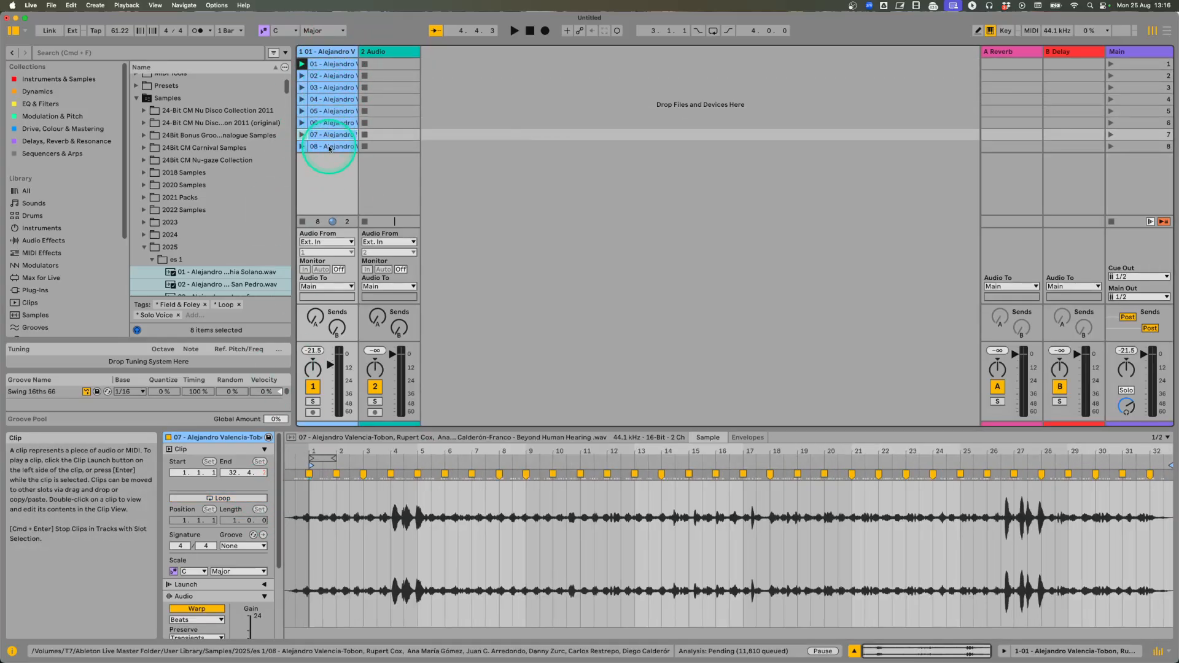
click(330, 146)
click(332, 99)
click(336, 88)
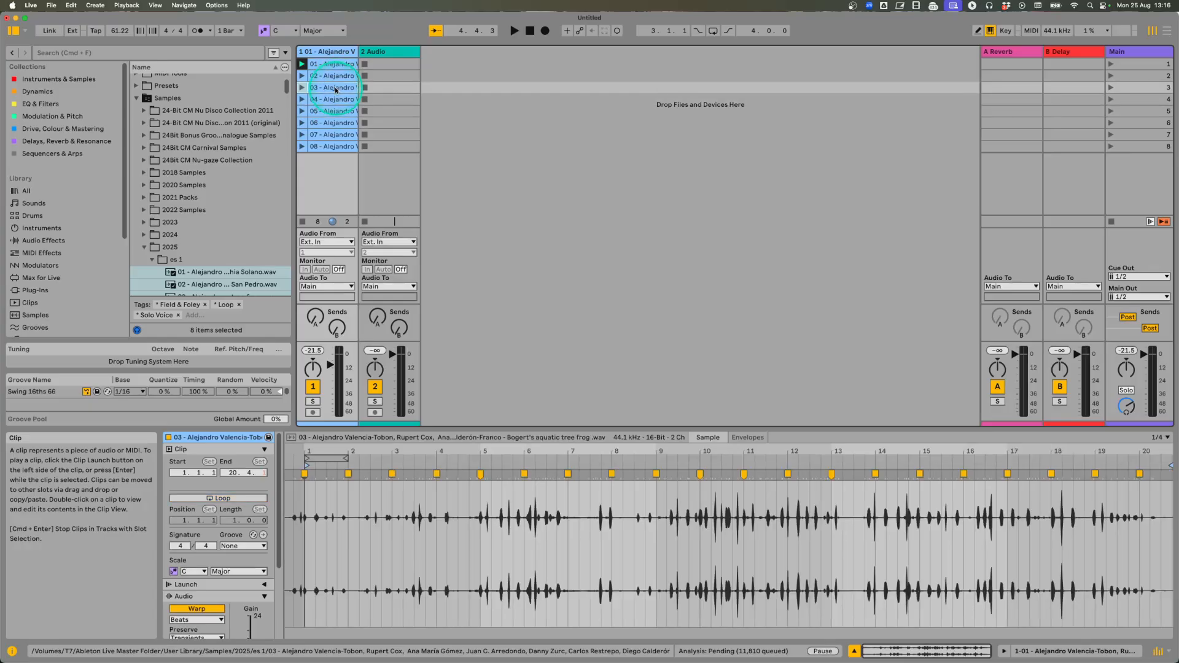
click(338, 76)
click(343, 65)
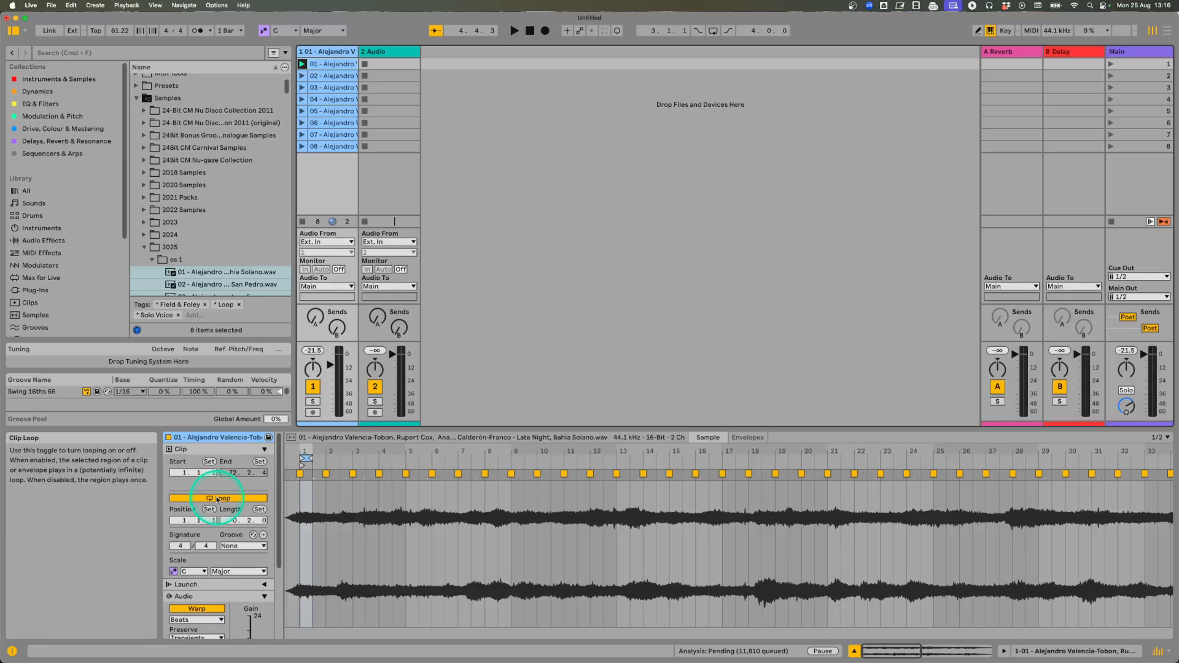
Play clip 02, Birds of San Pedro, and set its loop to one bar starting at 3.2.1.
click(325, 75)
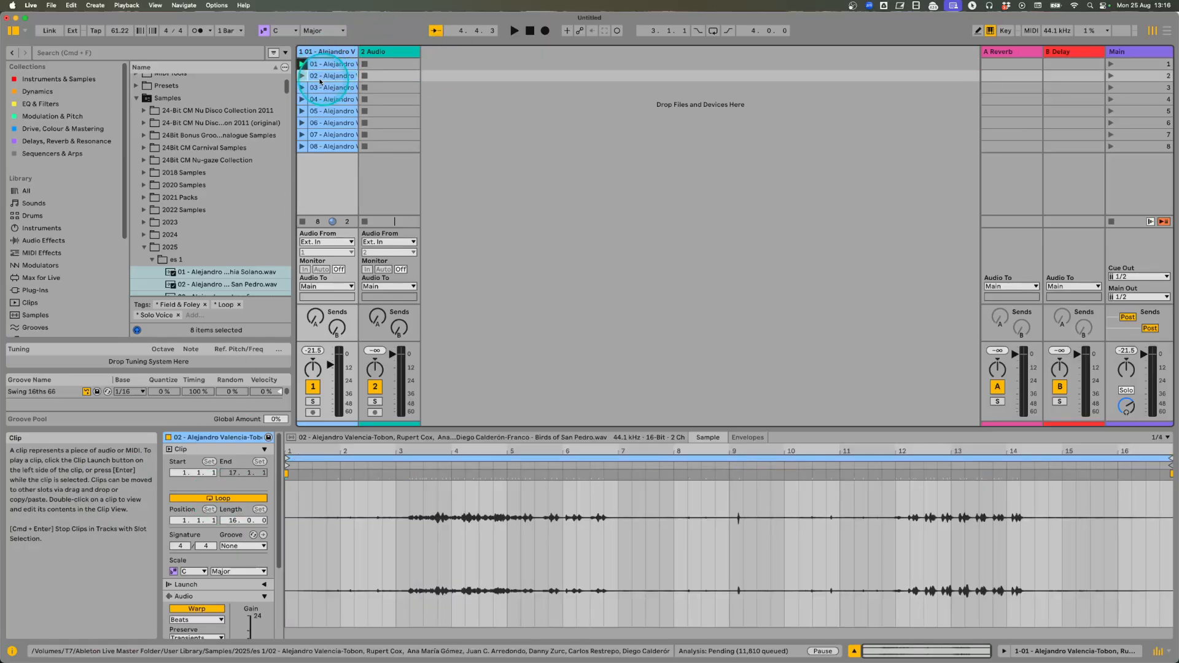
click(301, 75)
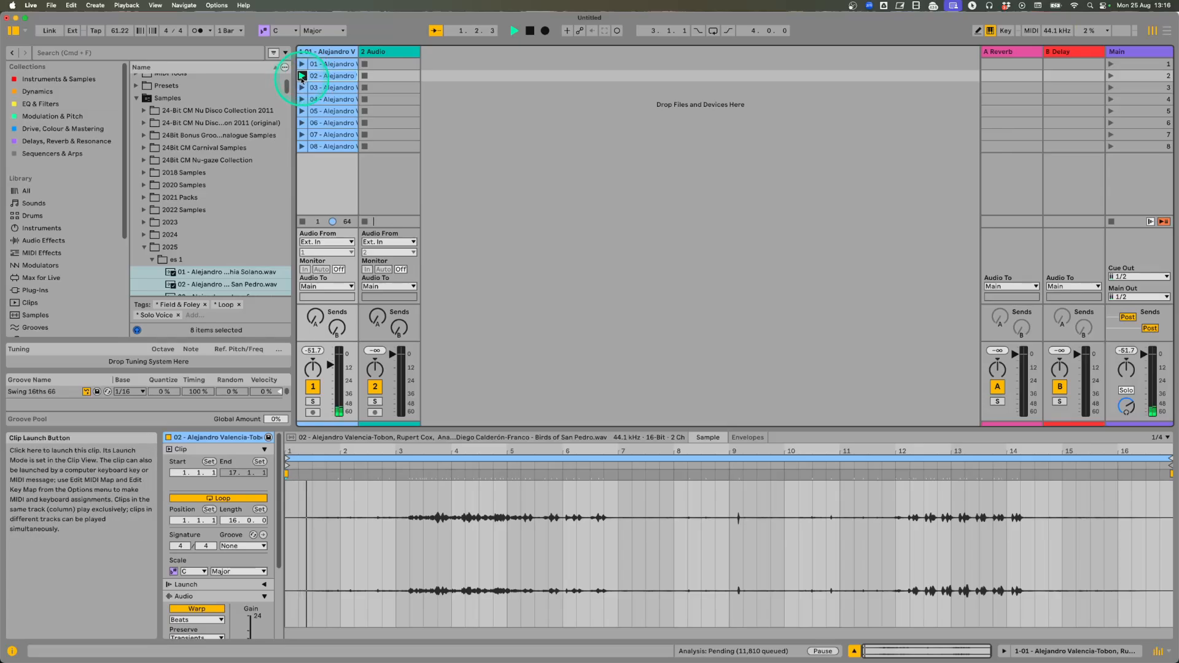
click(501, 585)
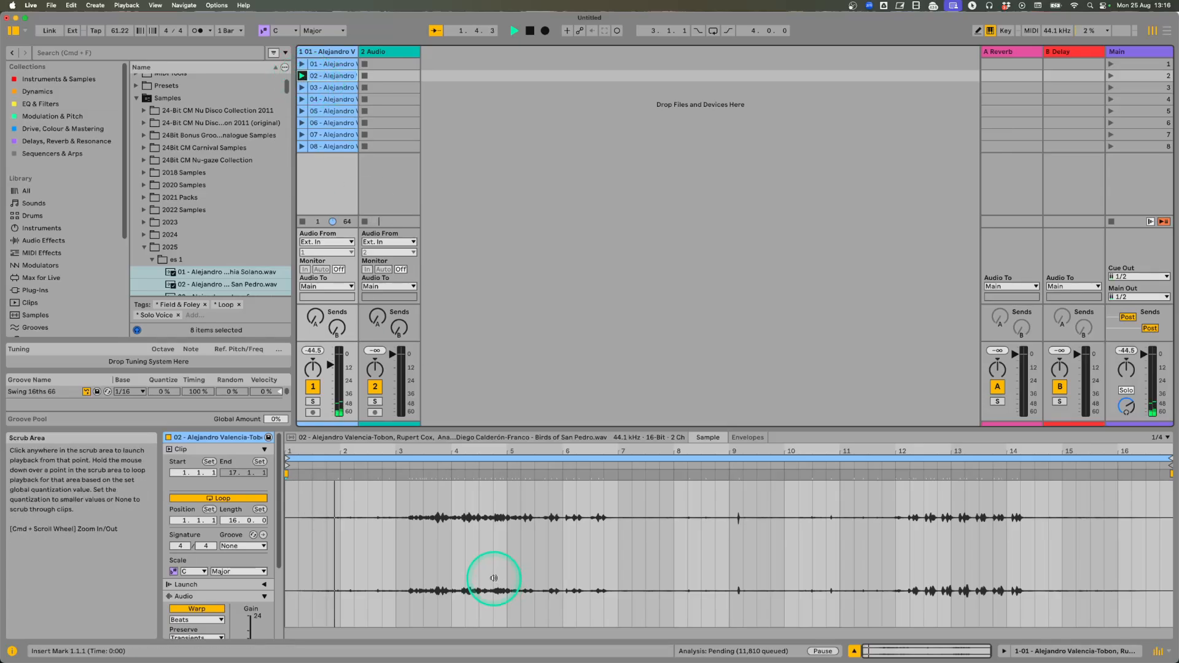
click(408, 490)
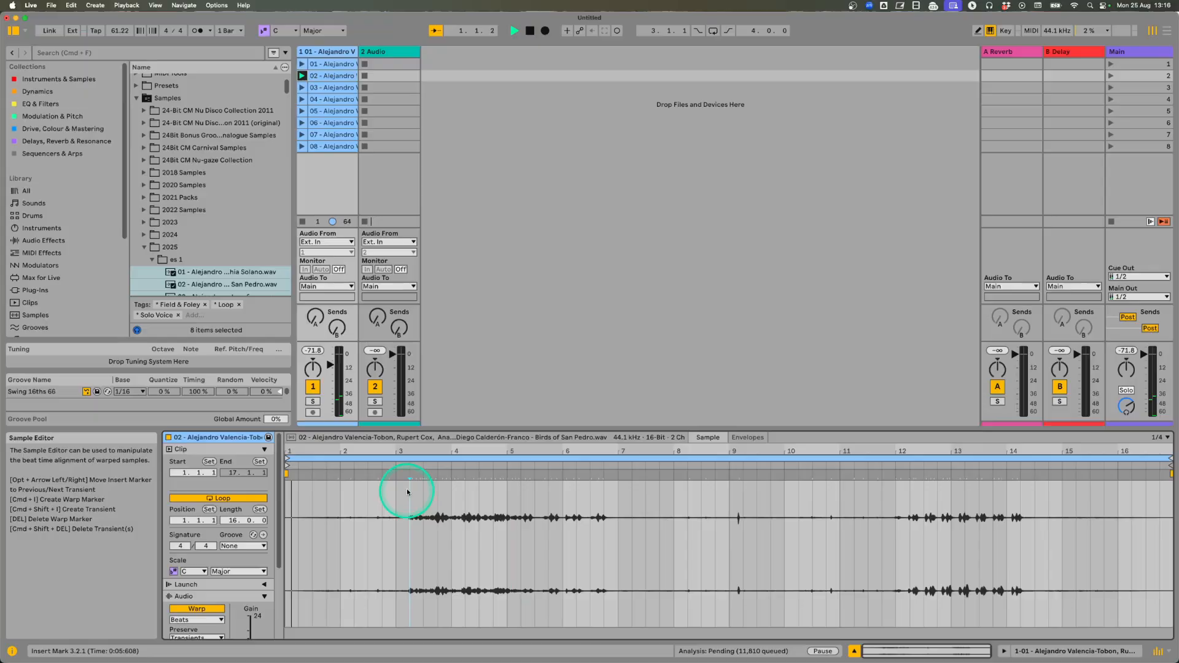
drag(287, 459, 409, 459)
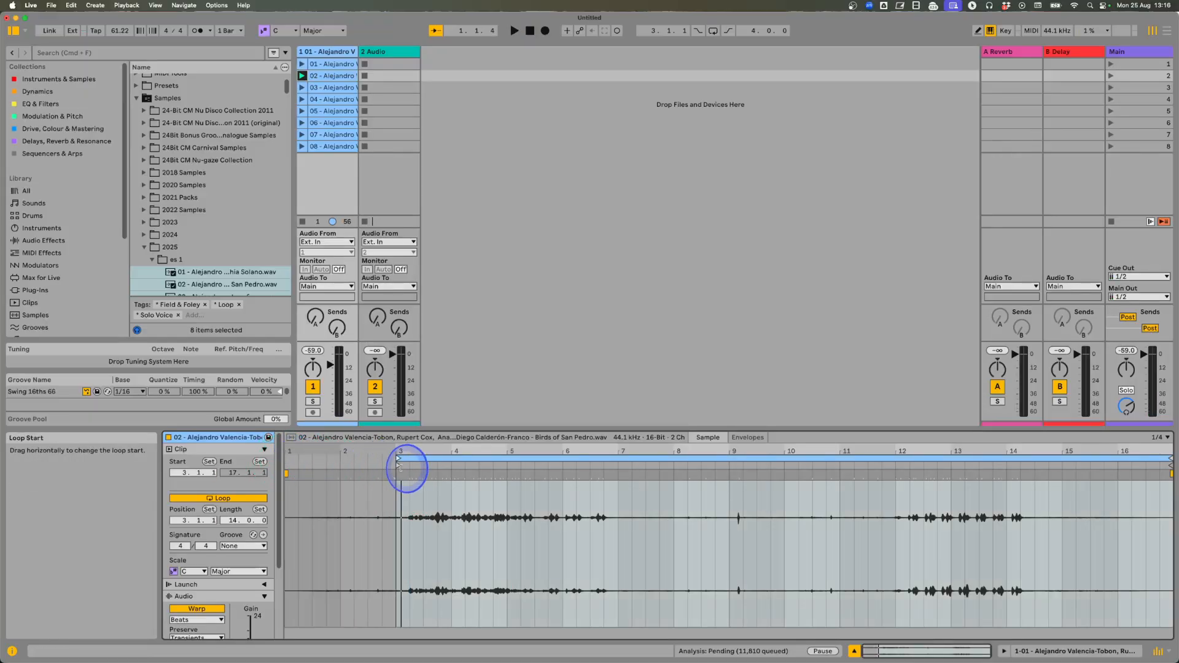
drag(1171, 459, 455, 460)
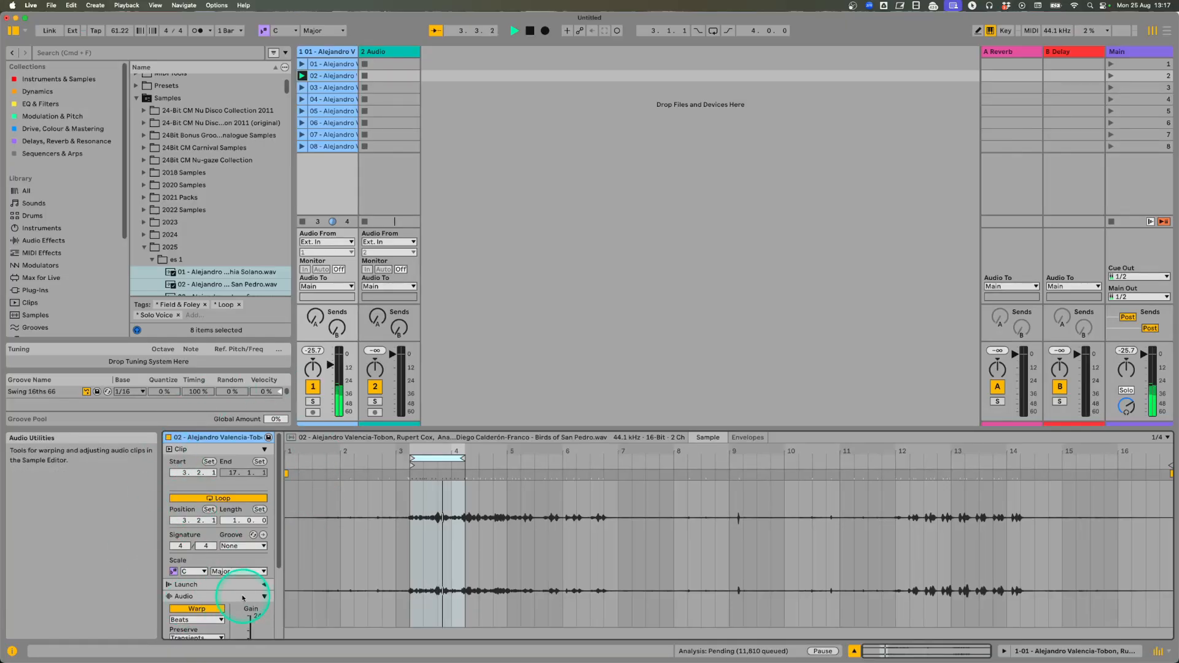
Collapse clip 02's clip settings, turn off its warping during playback and stop the transport.
click(262, 450)
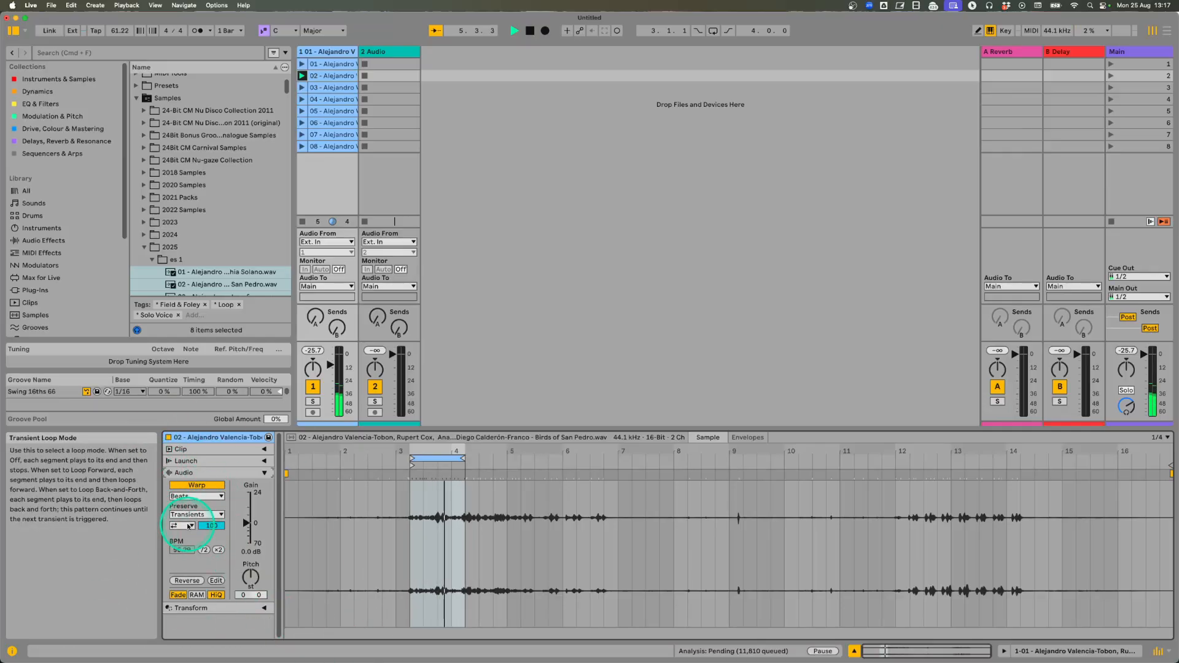
click(197, 486)
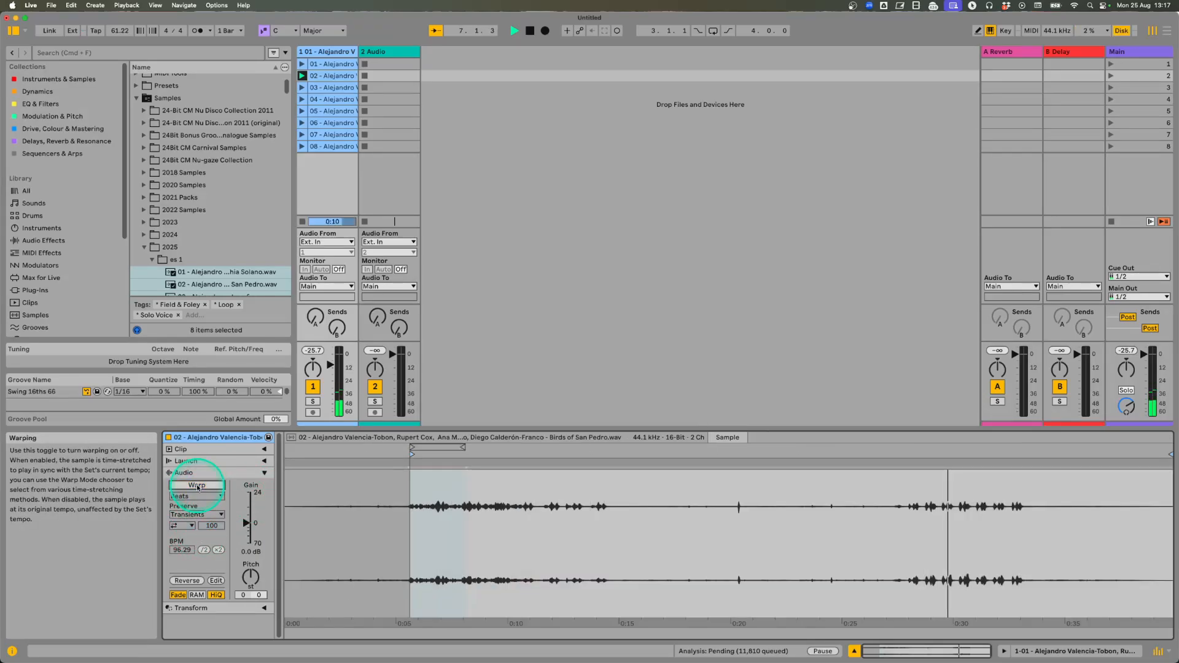
key(space)
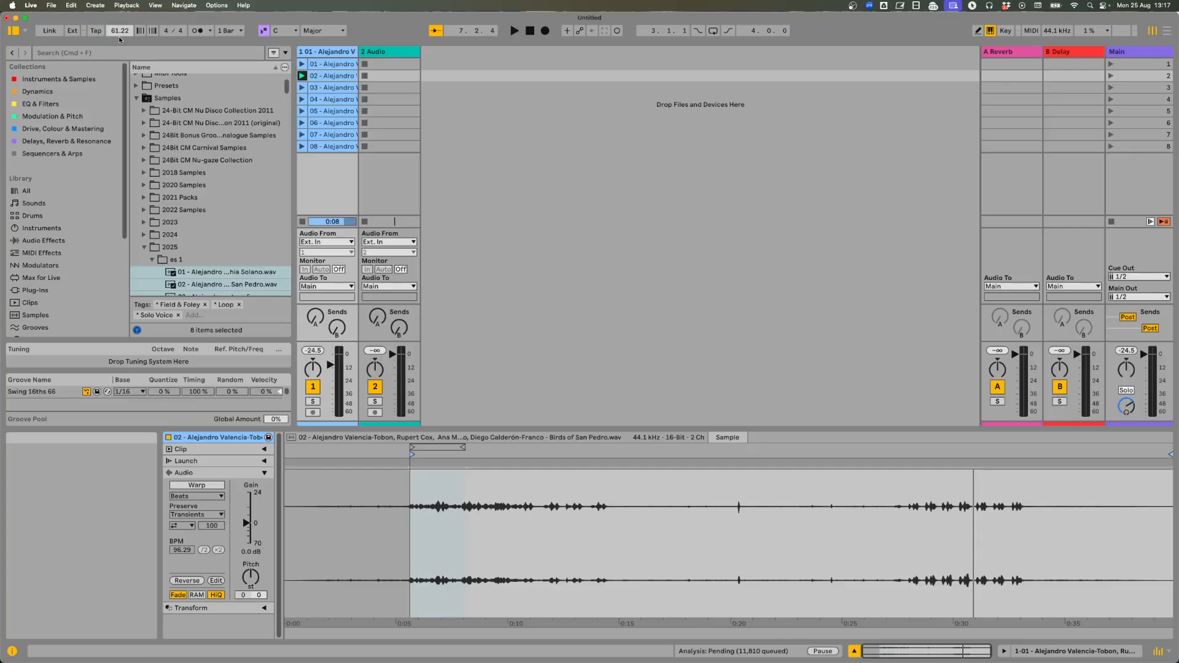
Compare the warp settings and BPM of clips 01 to 03, ending on clip 01.
click(338, 64)
click(337, 76)
click(320, 87)
click(322, 64)
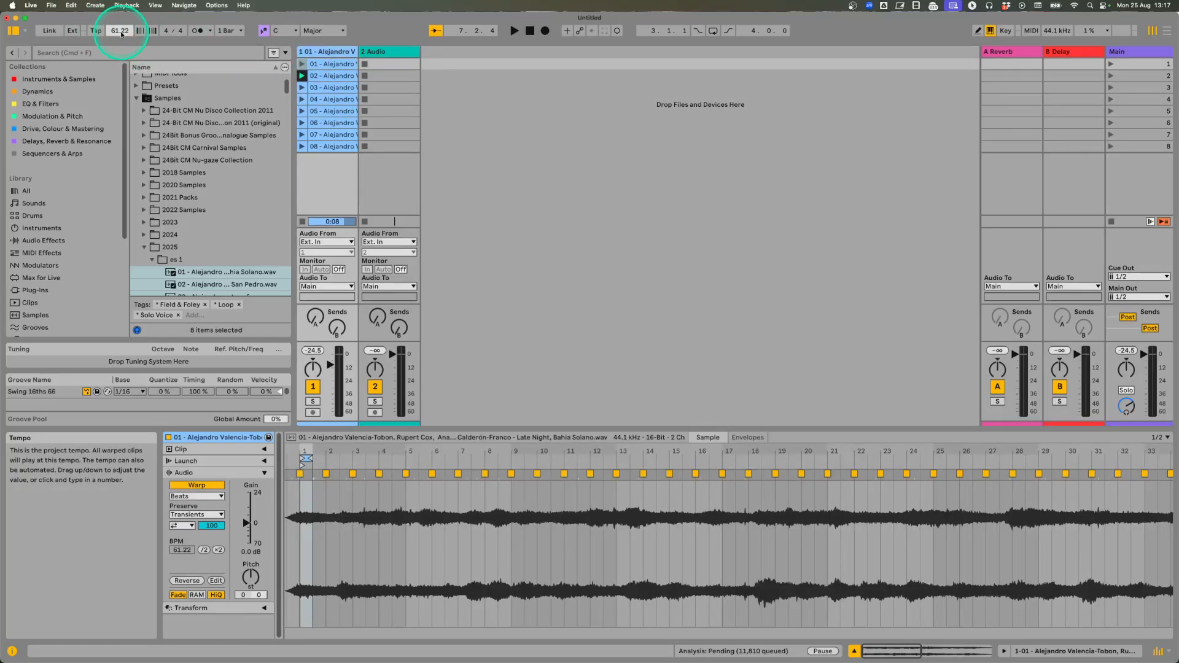
click(325, 64)
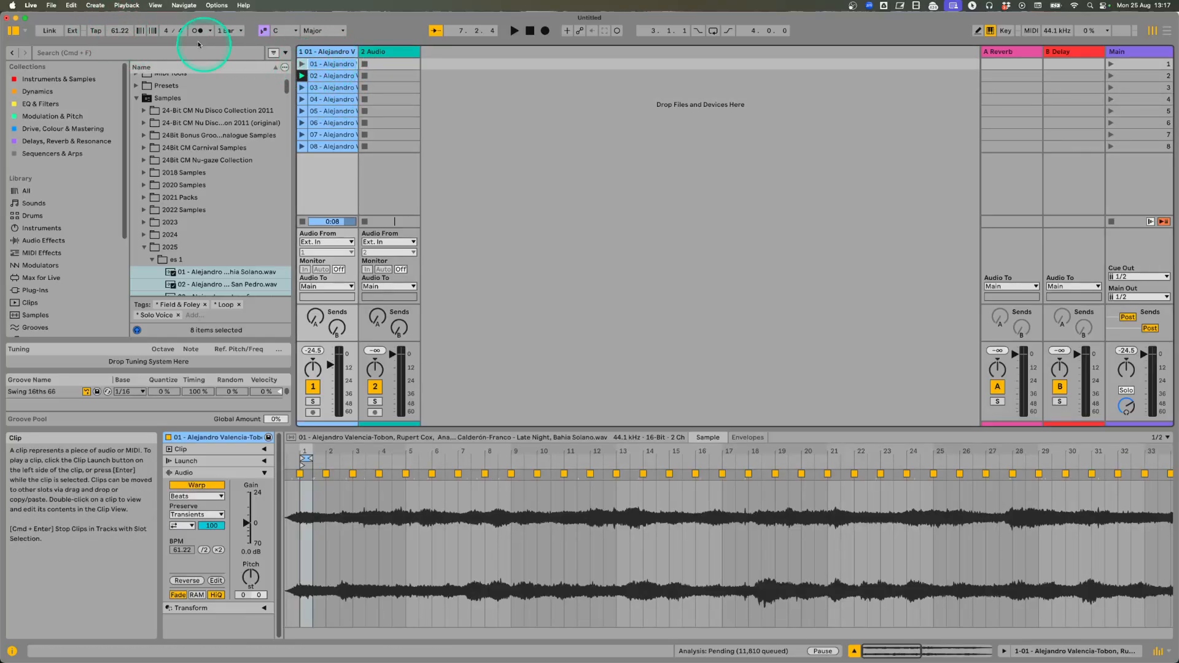
Set the project tempo to 170 BPM and play clip 01's warped loop at that tempo.
click(119, 31)
text(61)
key(Return)
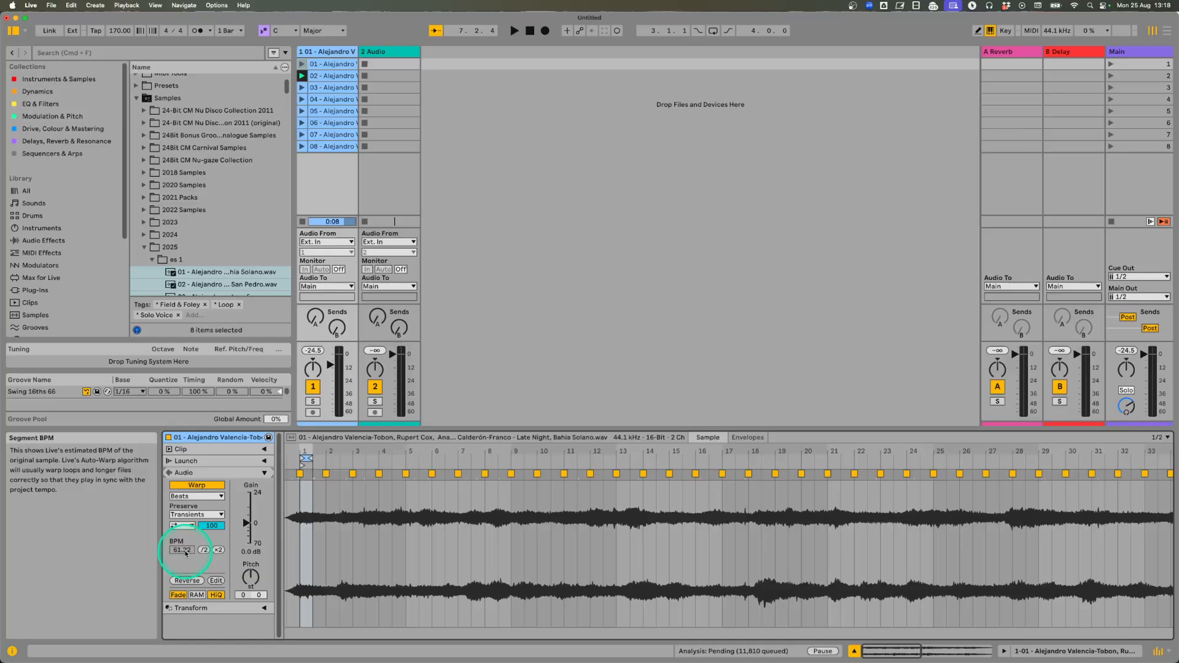
click(302, 64)
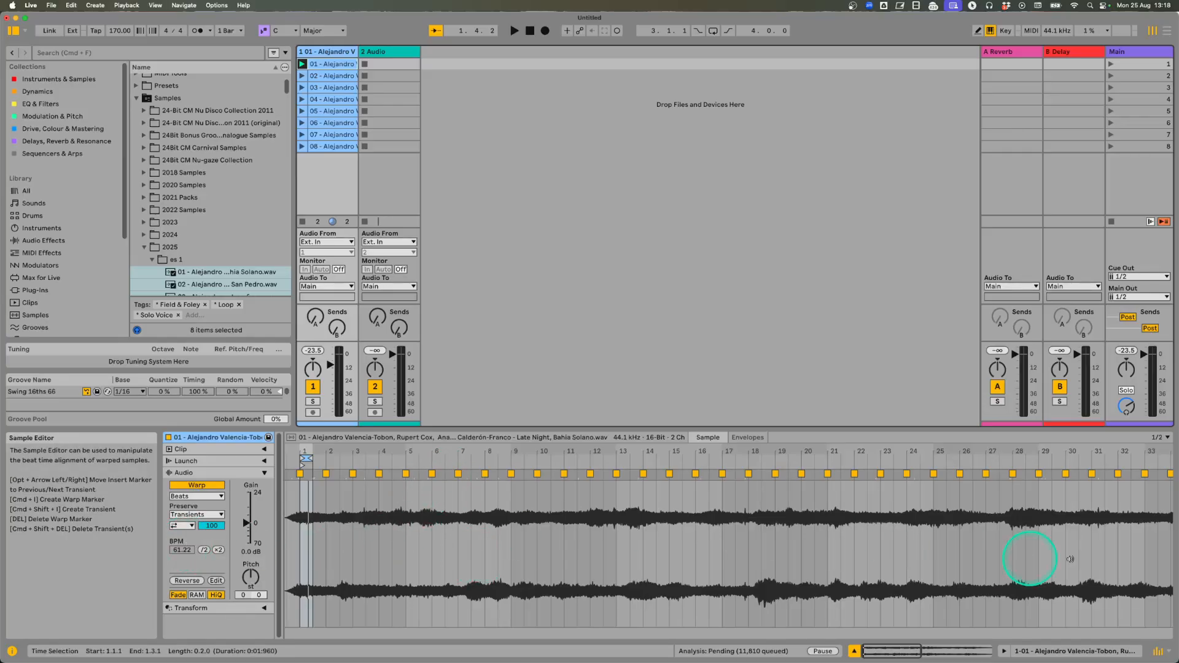
click(196, 551)
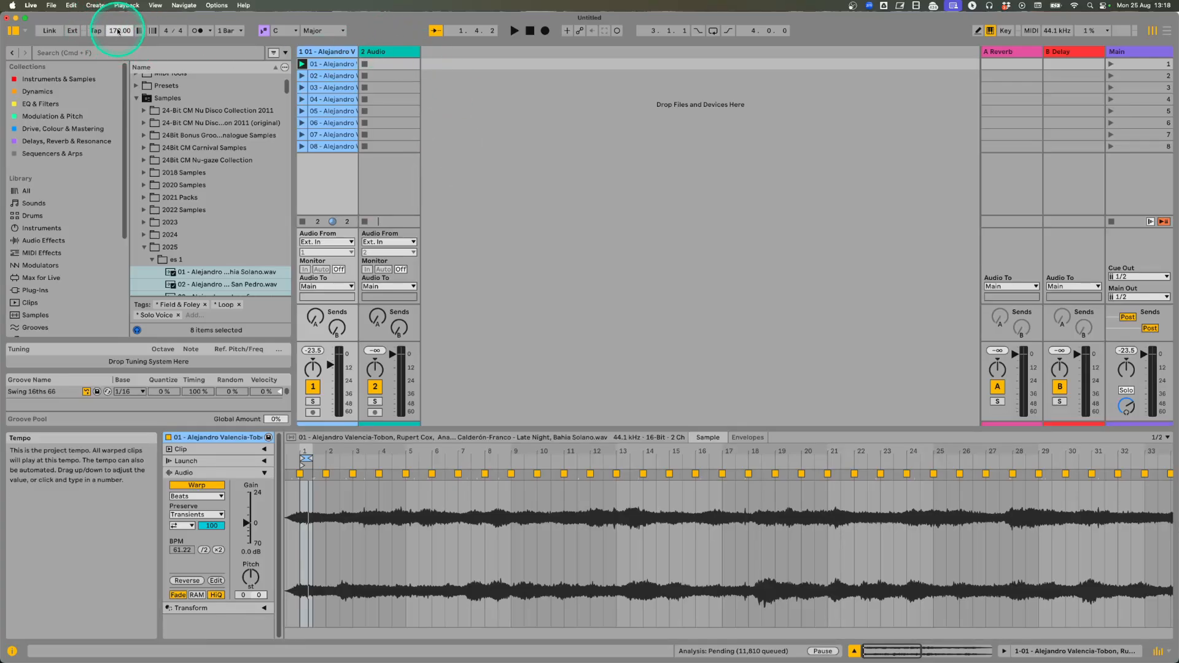
Play clip 01 and switch its warping off and back on to compare the playback.
click(345, 79)
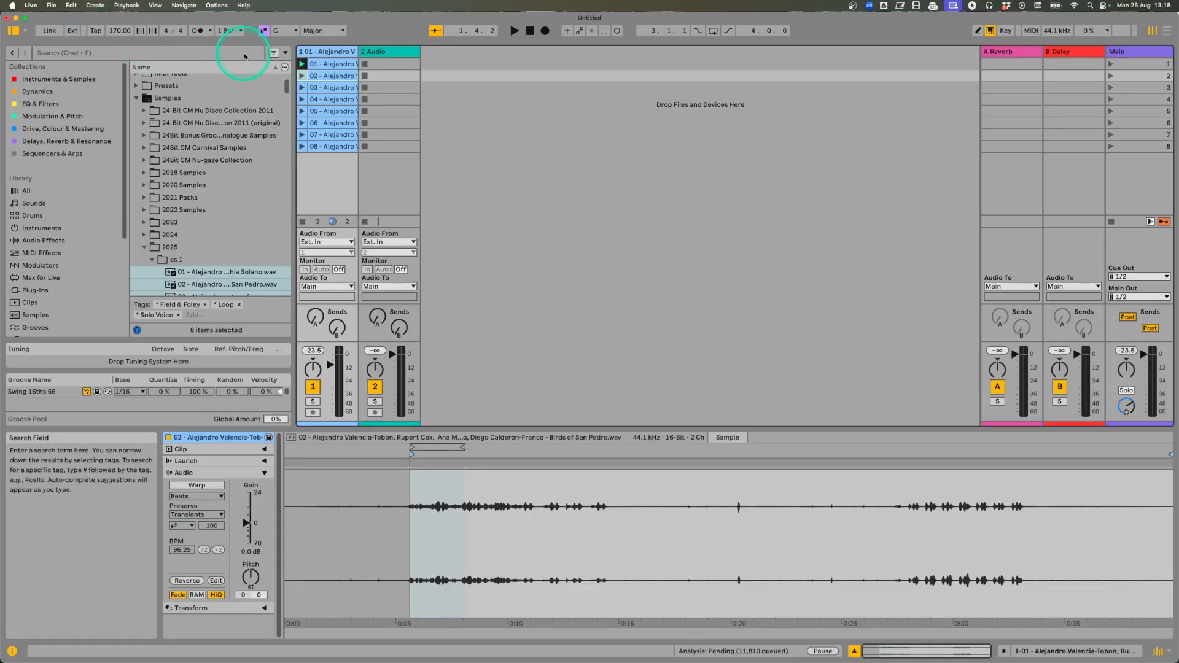
click(299, 64)
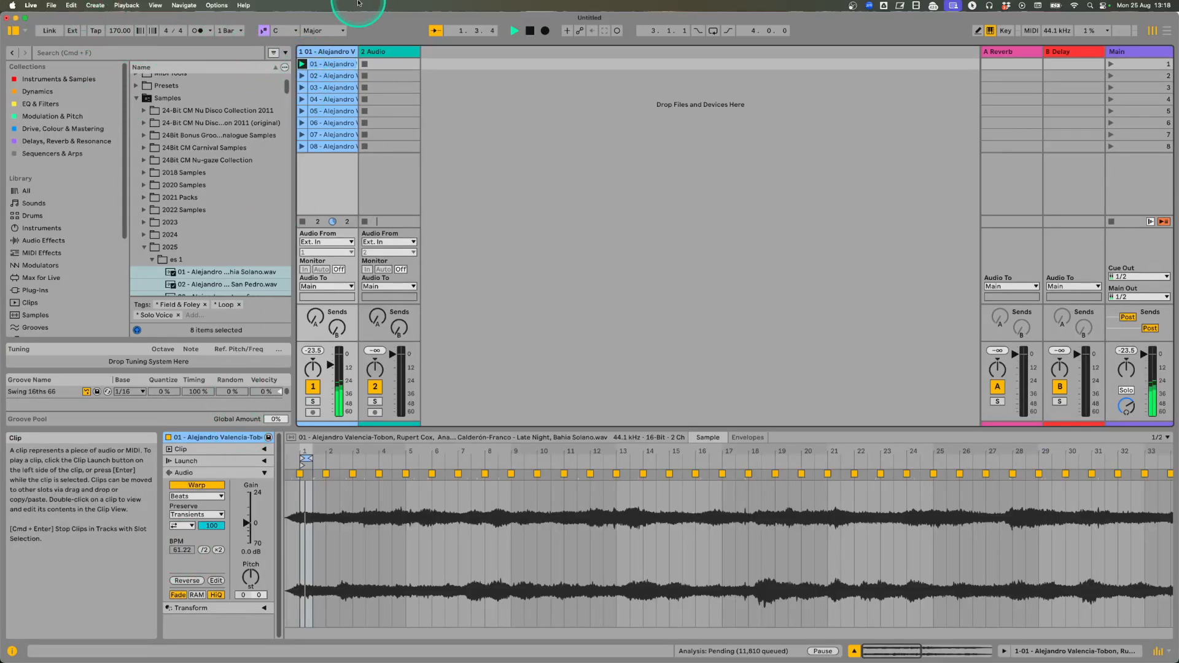
click(211, 485)
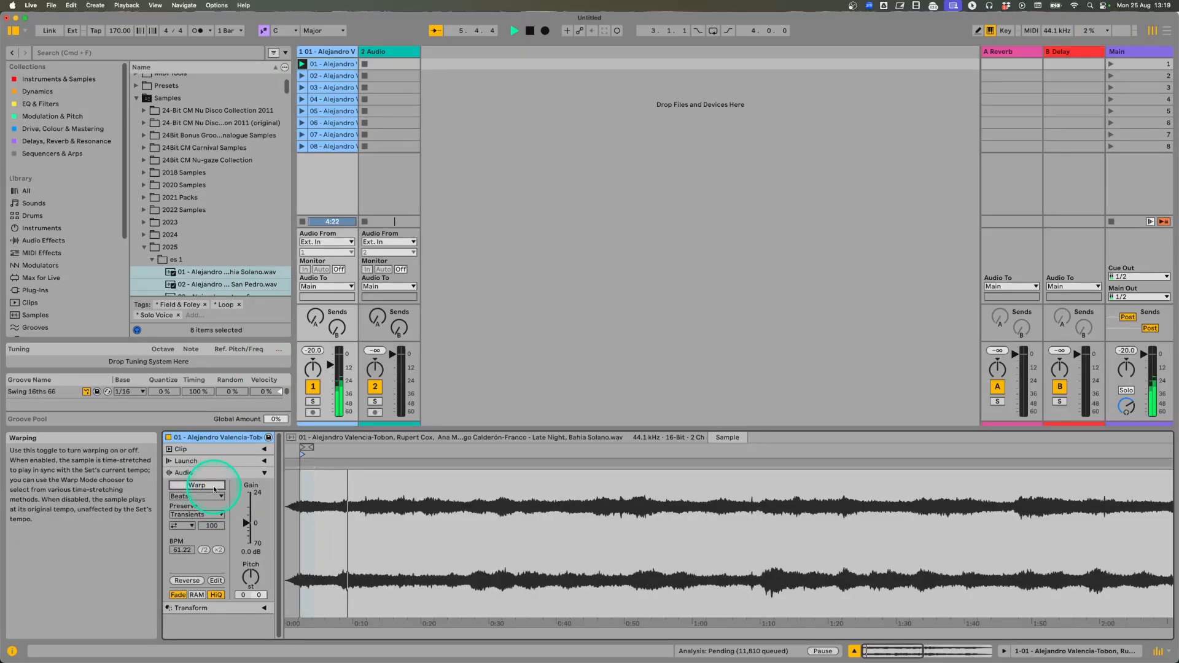
click(214, 489)
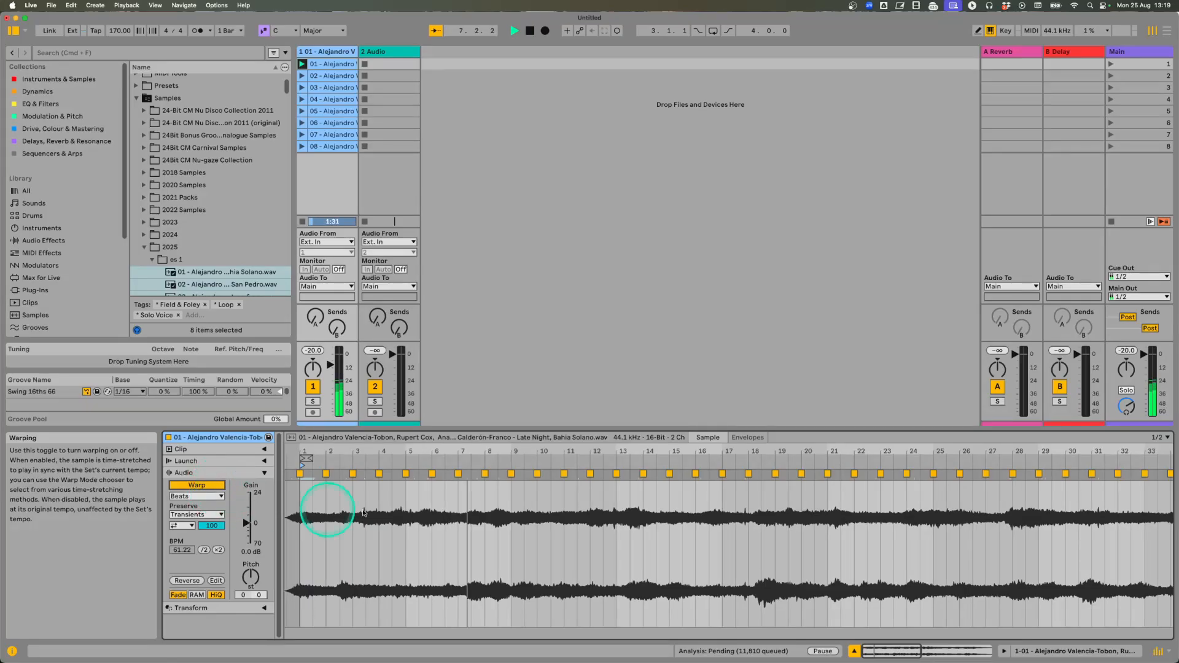
Play the Birds of San Pedro clip and turn its warping back on.
click(324, 77)
click(301, 75)
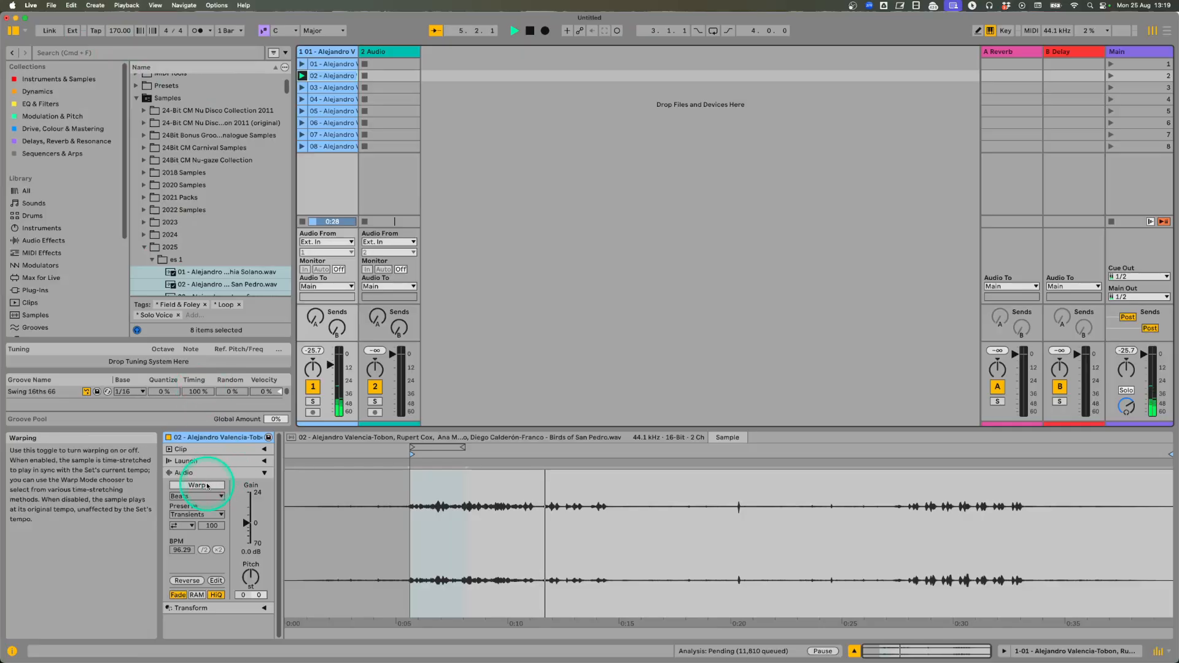
click(197, 485)
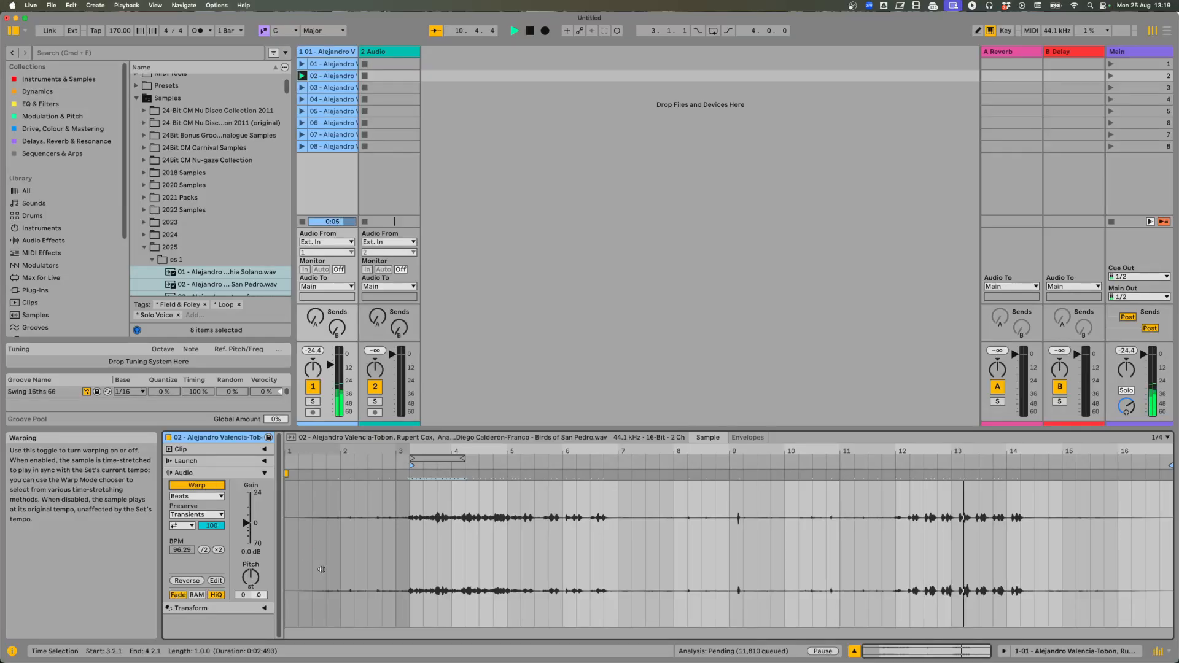
Place the insert marker near the first bird calls and keep Beats as clip 02's warp mode.
click(439, 497)
click(416, 499)
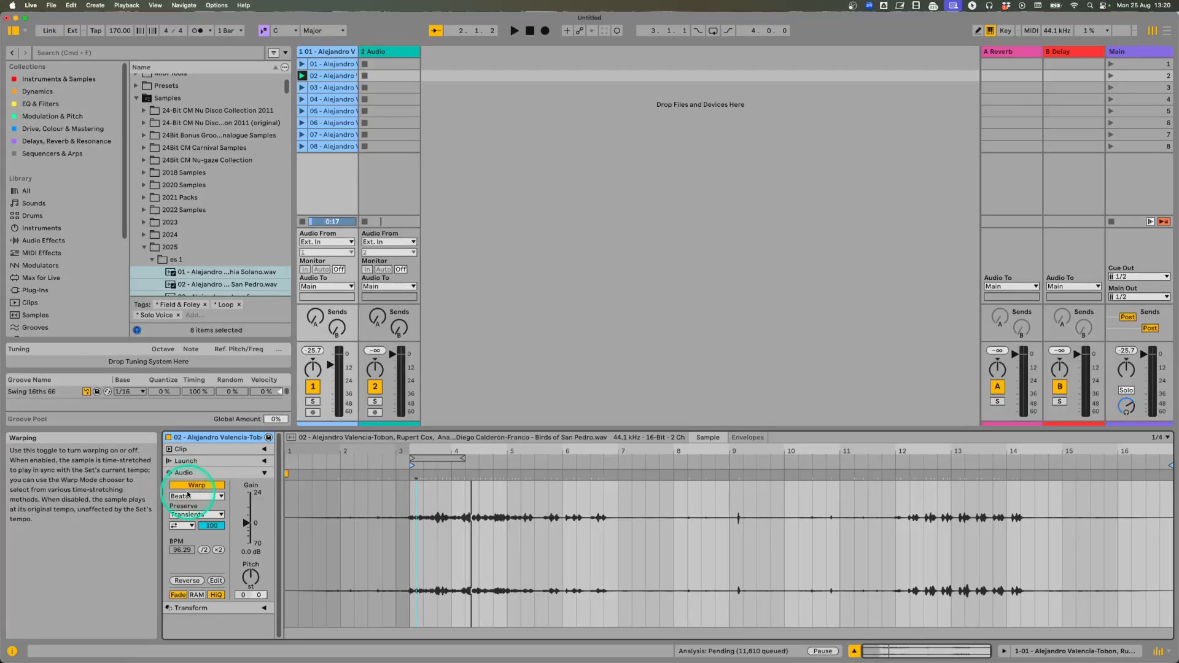
click(187, 497)
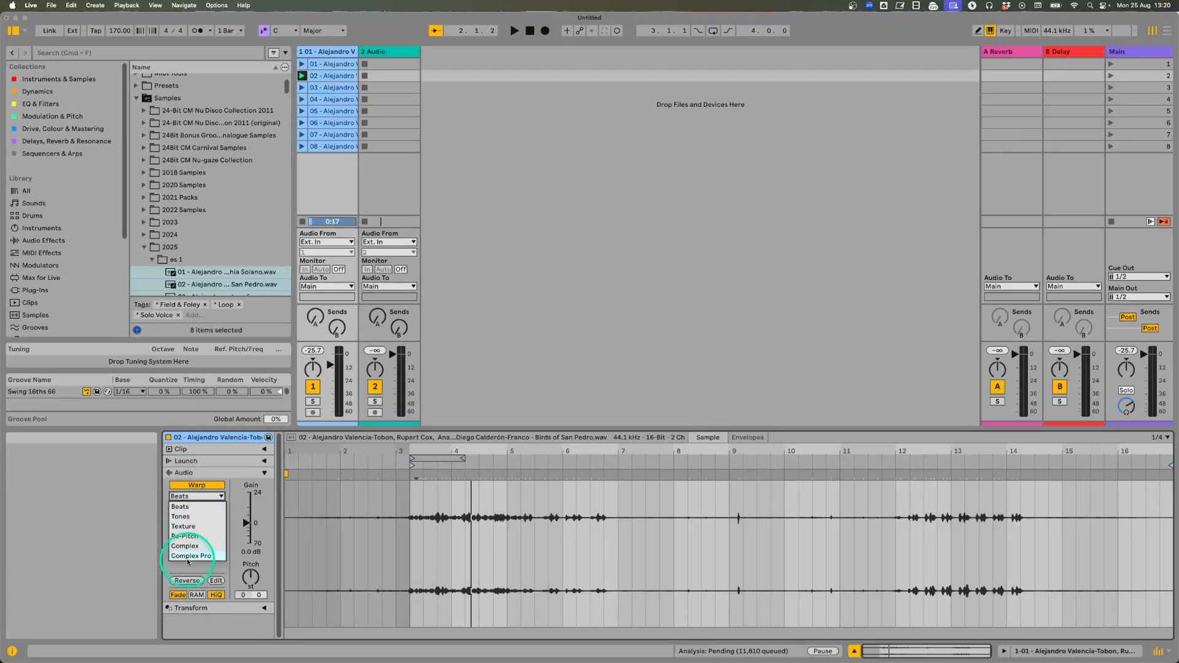
click(183, 506)
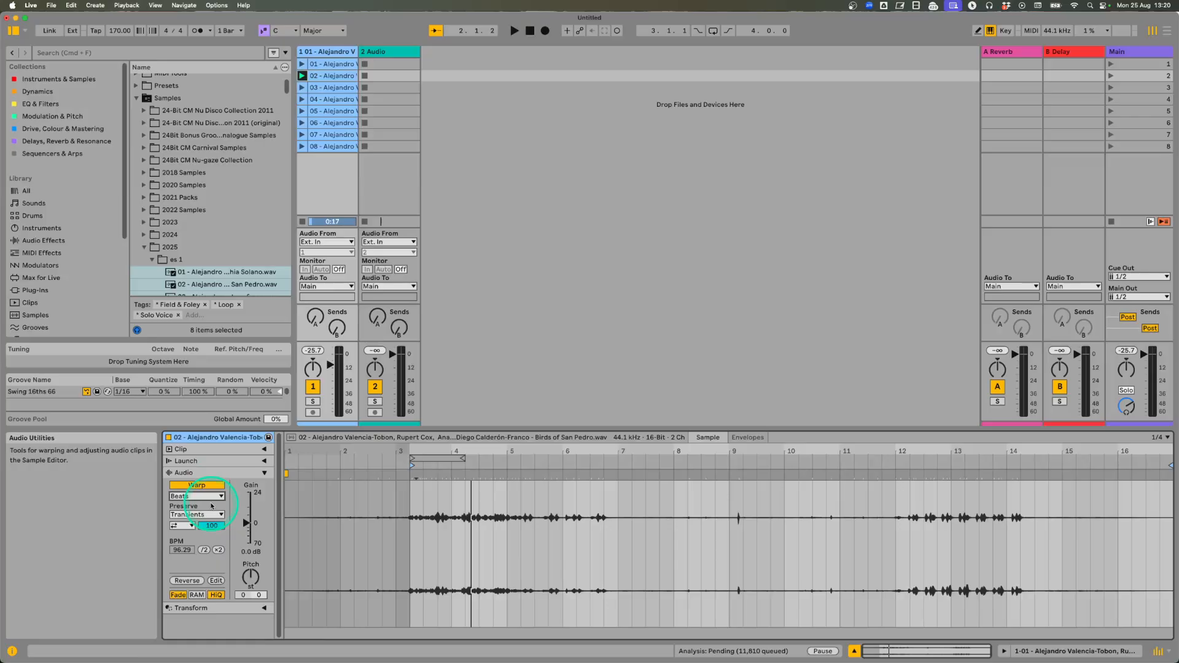
Expand clip 02's clip settings, test looping with warping off and on, and turn looping on.
click(203, 450)
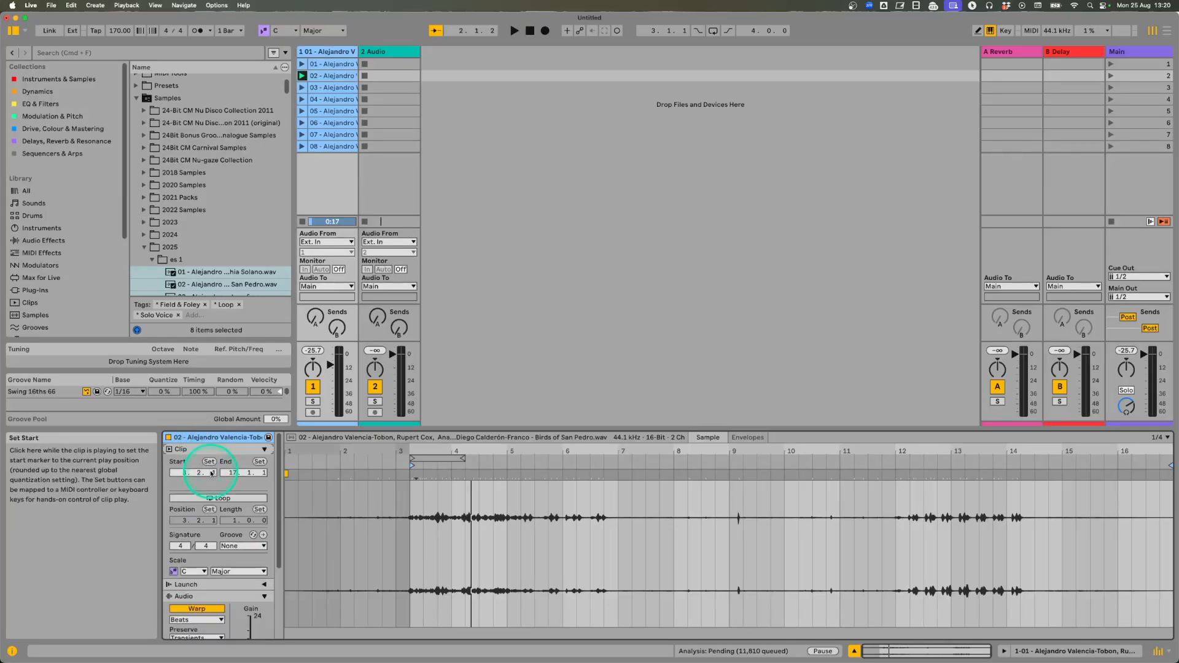
click(221, 497)
click(195, 608)
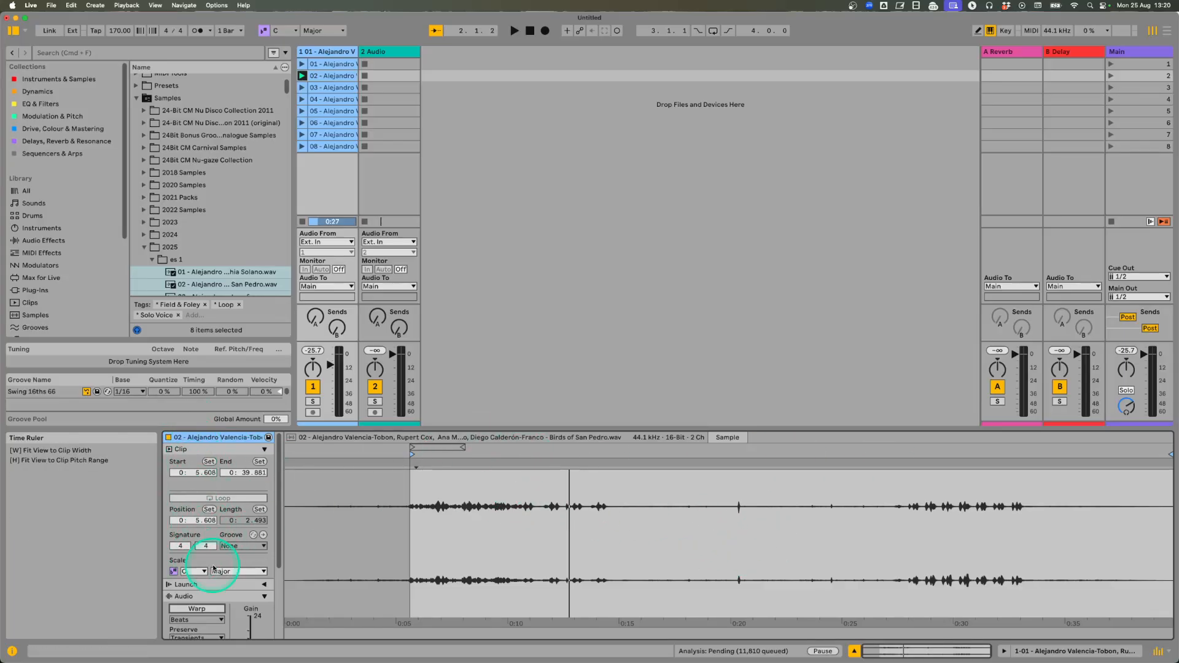
click(197, 609)
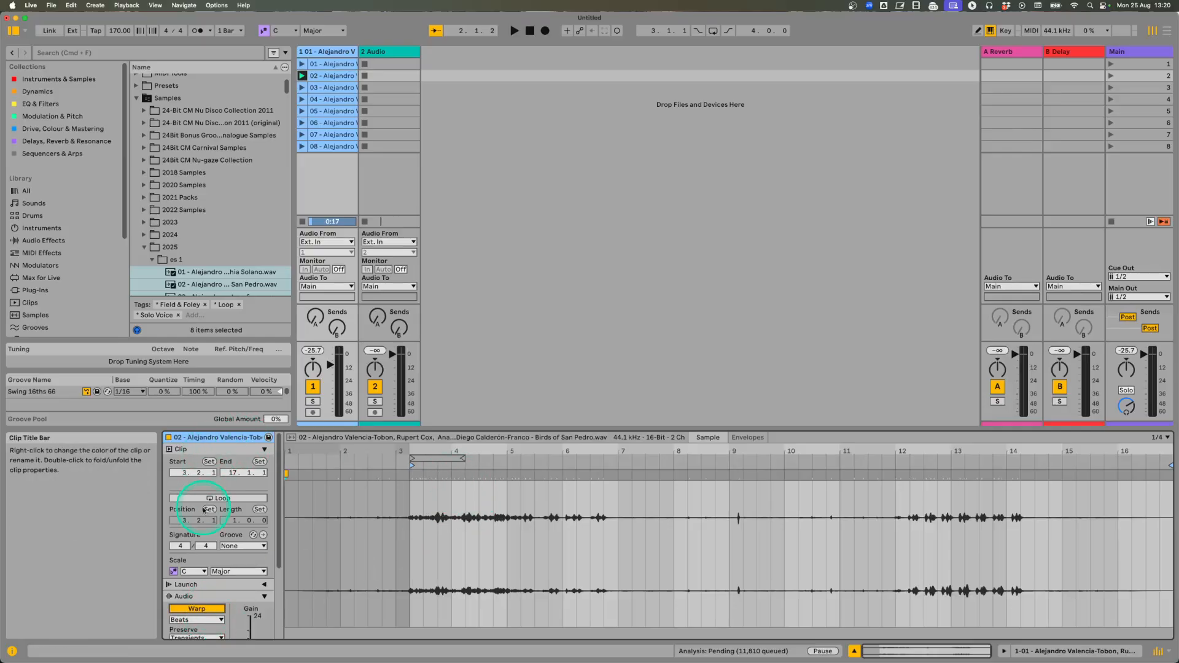
click(220, 498)
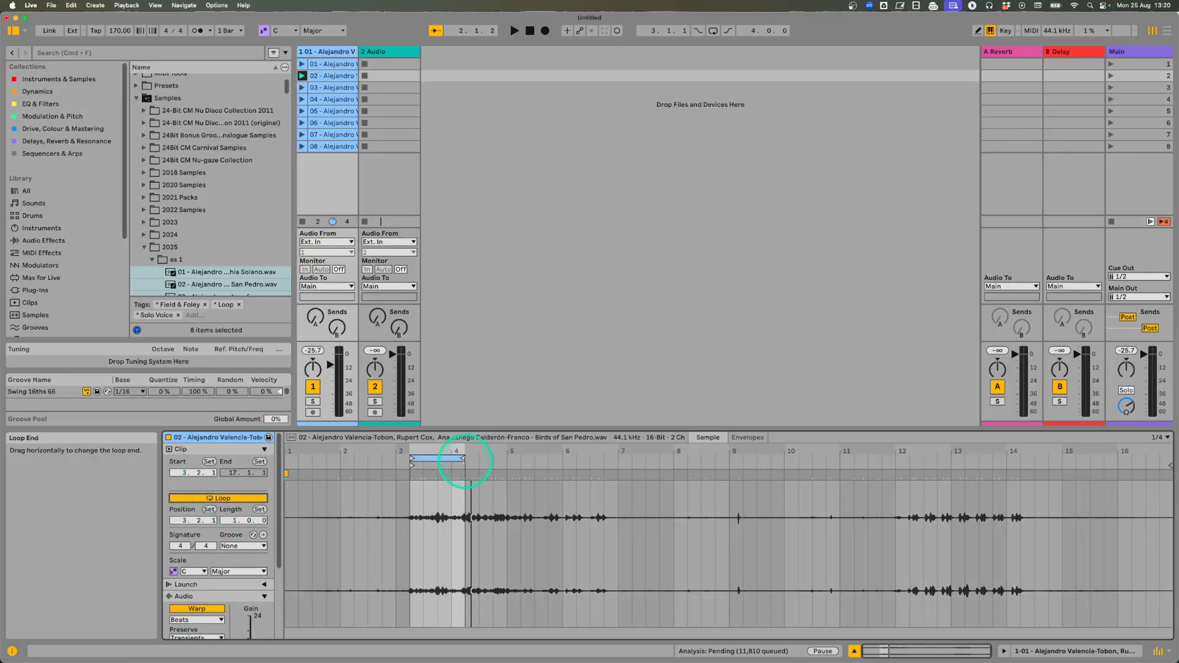
Switch clip 02's warping off and back on to check its effect on the loop.
scroll(186, 586, down, 2)
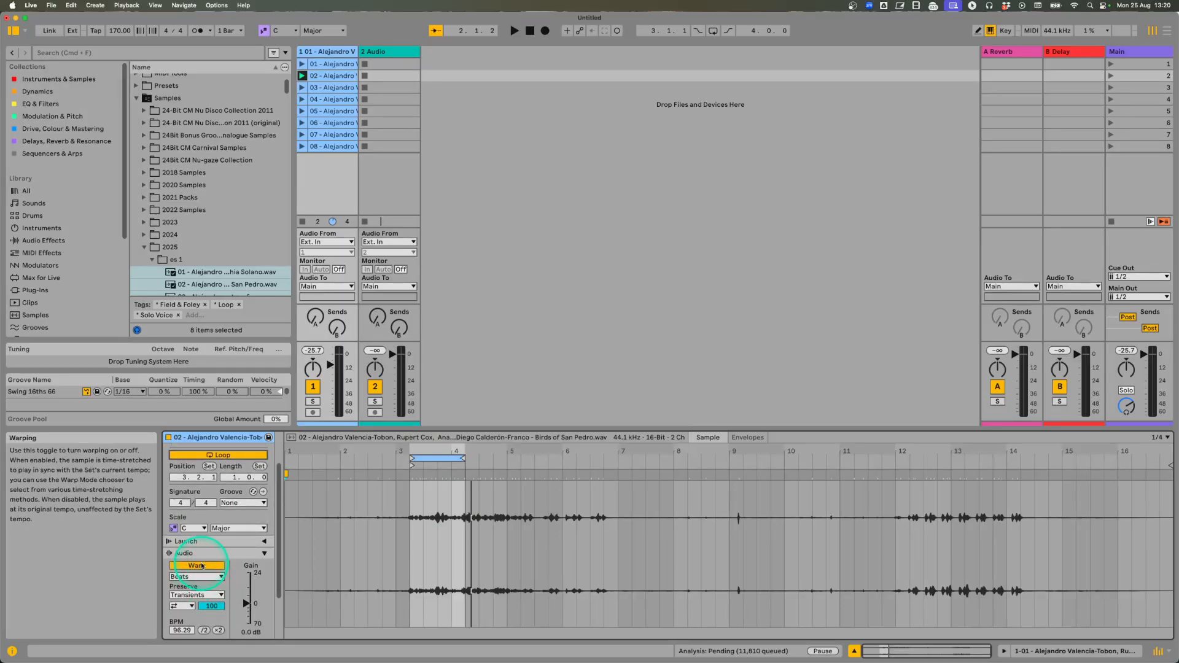
click(202, 568)
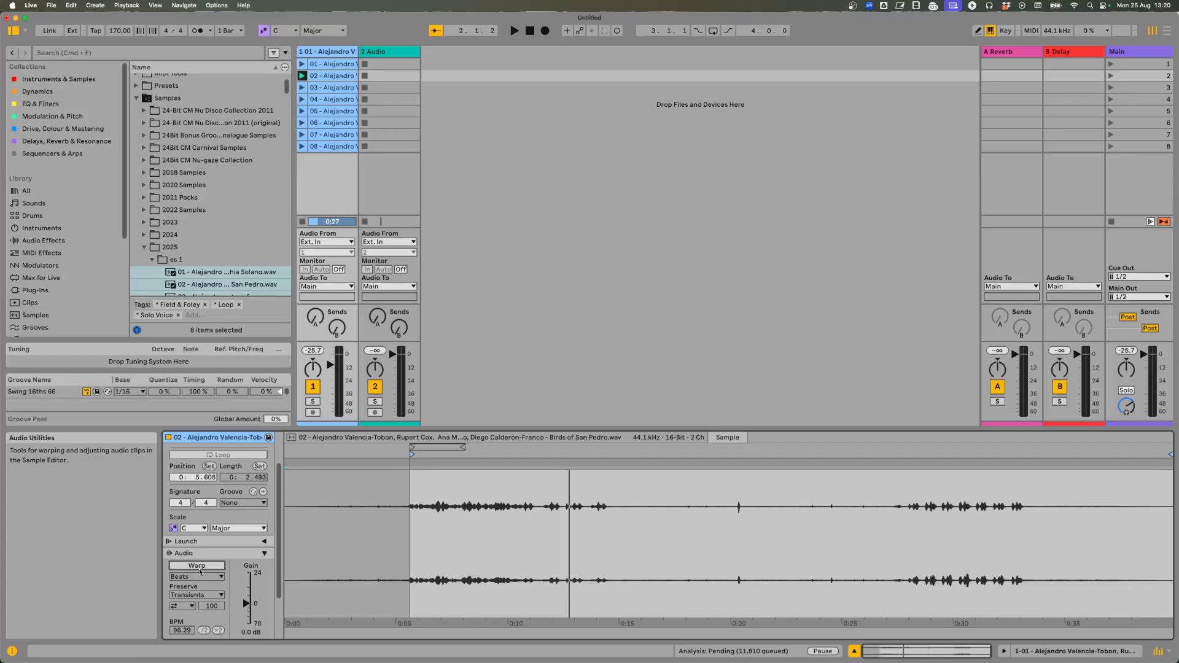
click(200, 571)
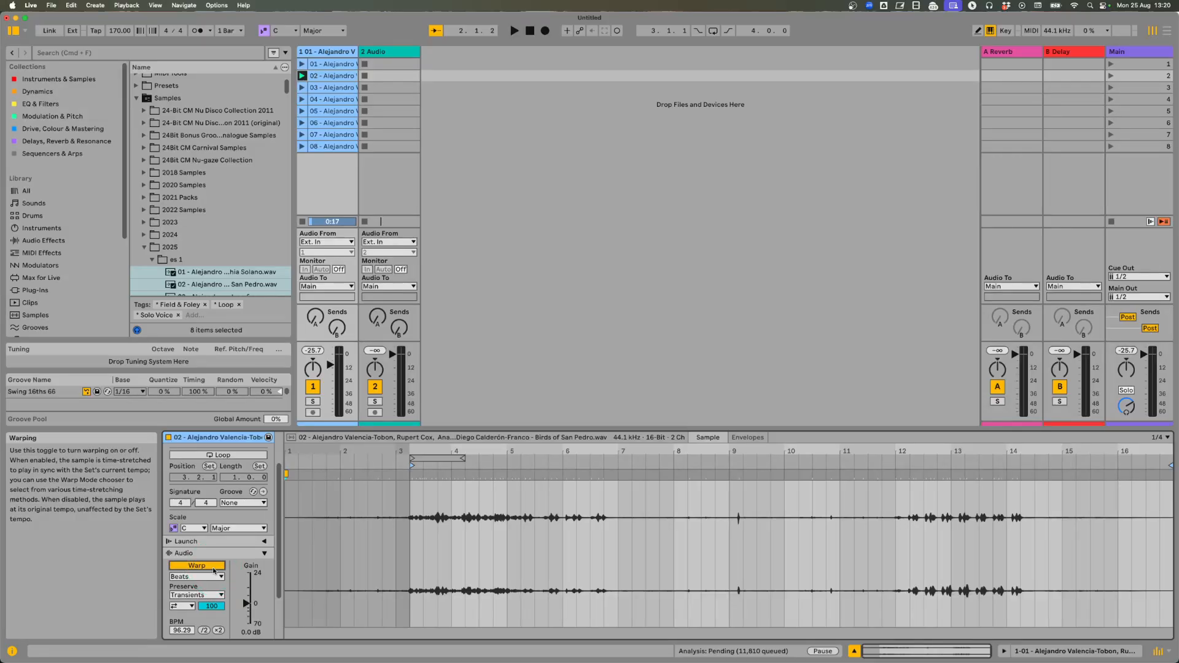
Turn on looping for clip 02 and review its warp mode choices, keeping Beats selected.
scroll(214, 578, up, 3)
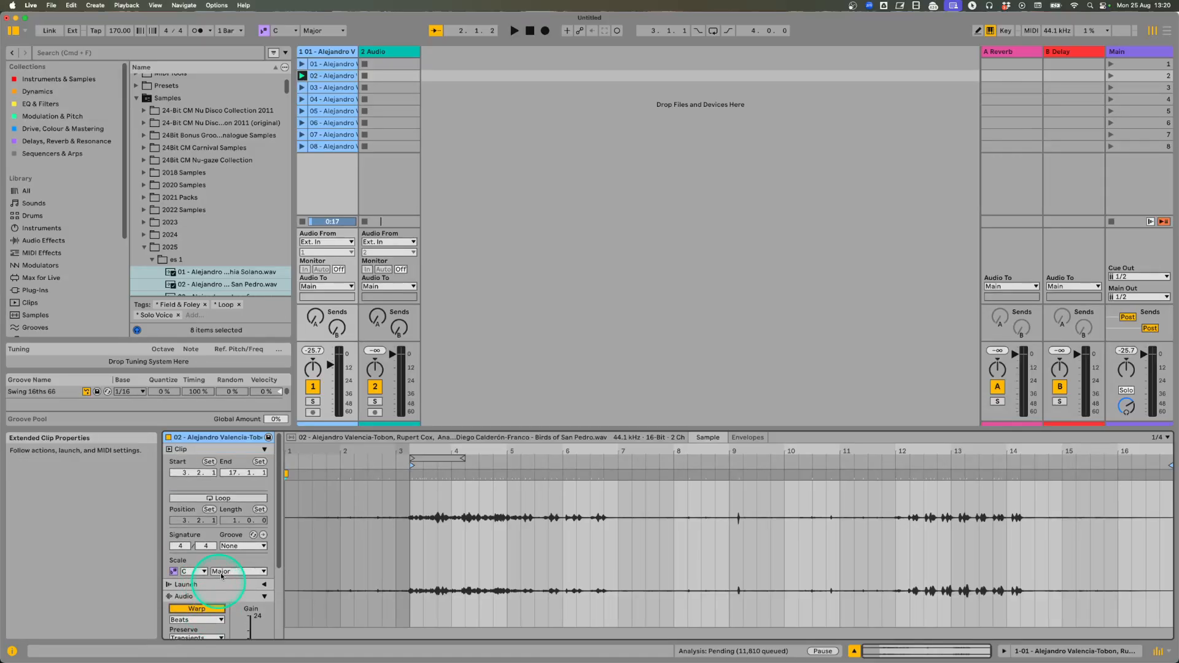
click(223, 498)
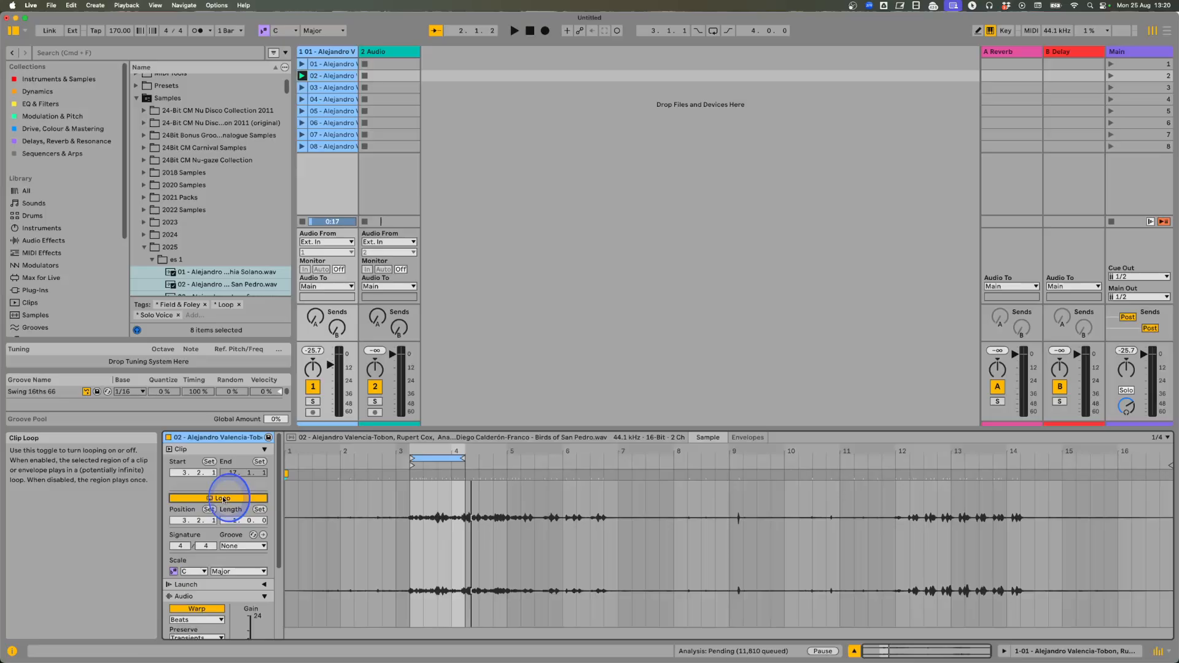
scroll(233, 546, down, 3)
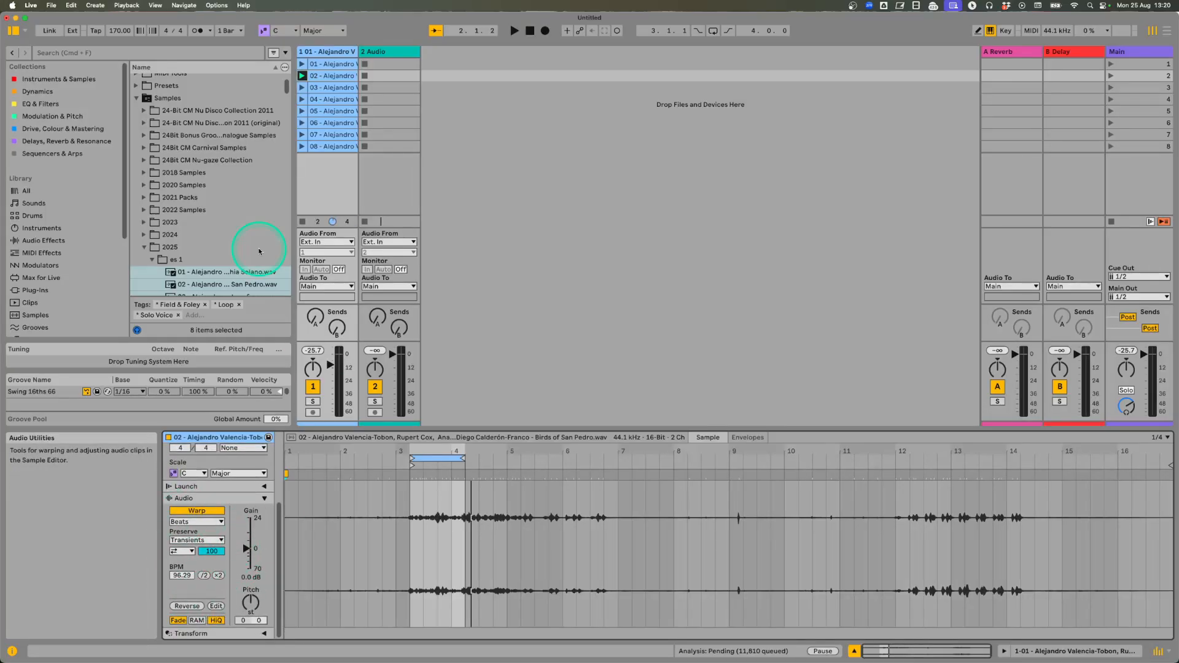
click(197, 523)
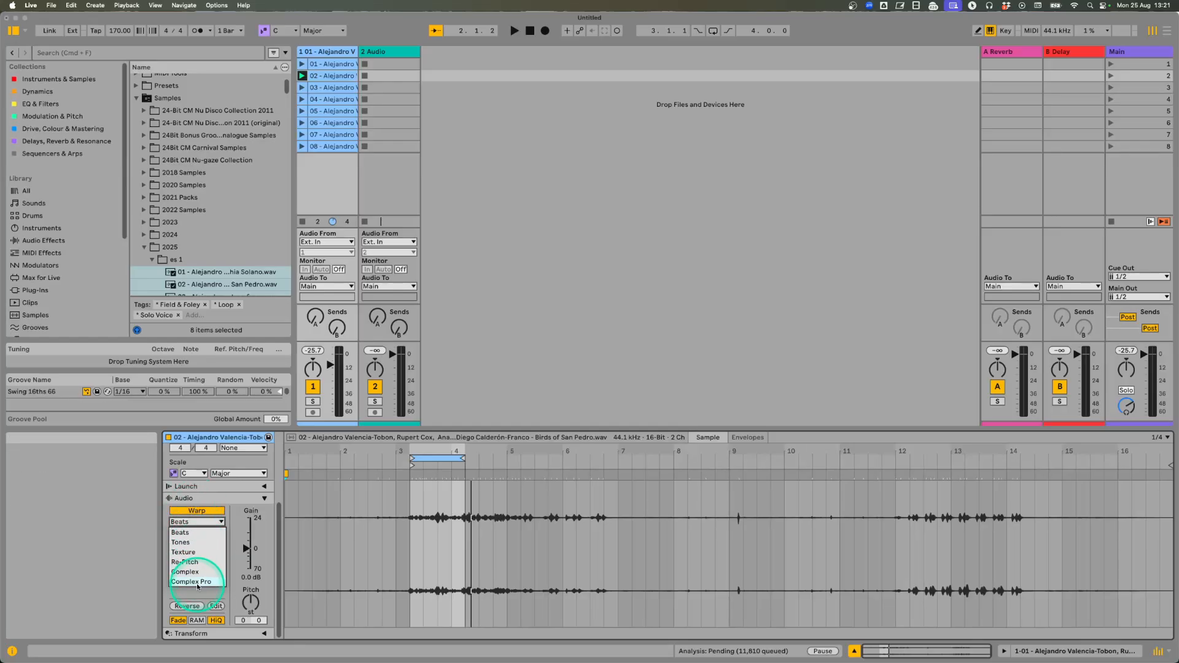
click(191, 534)
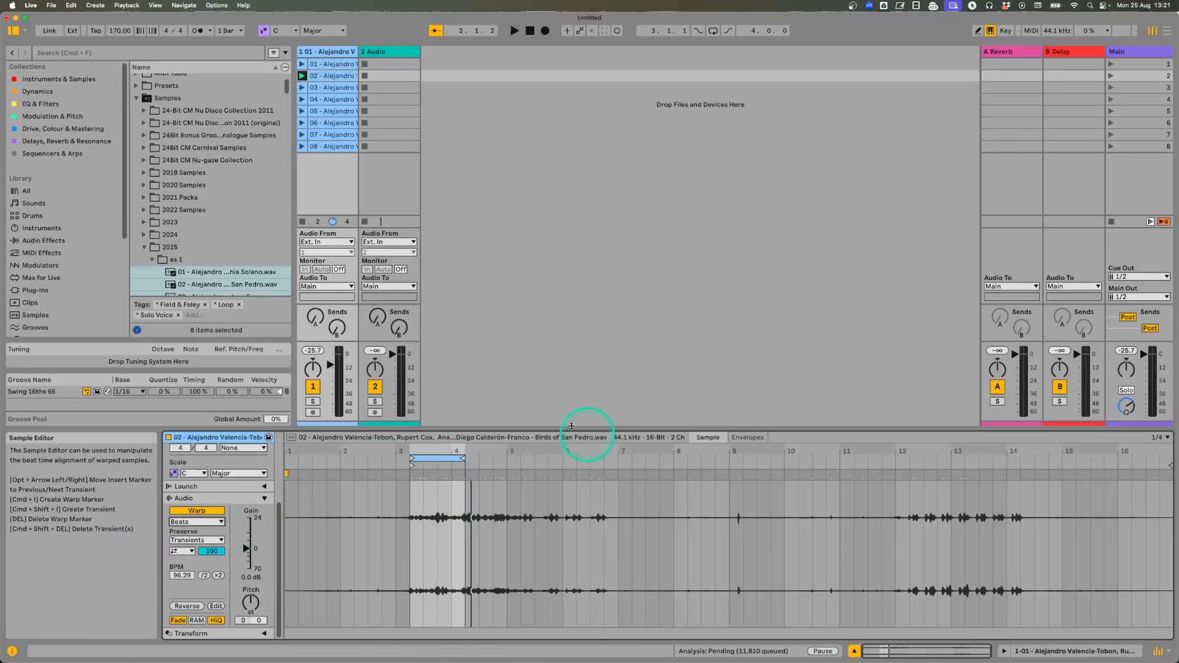
click(204, 523)
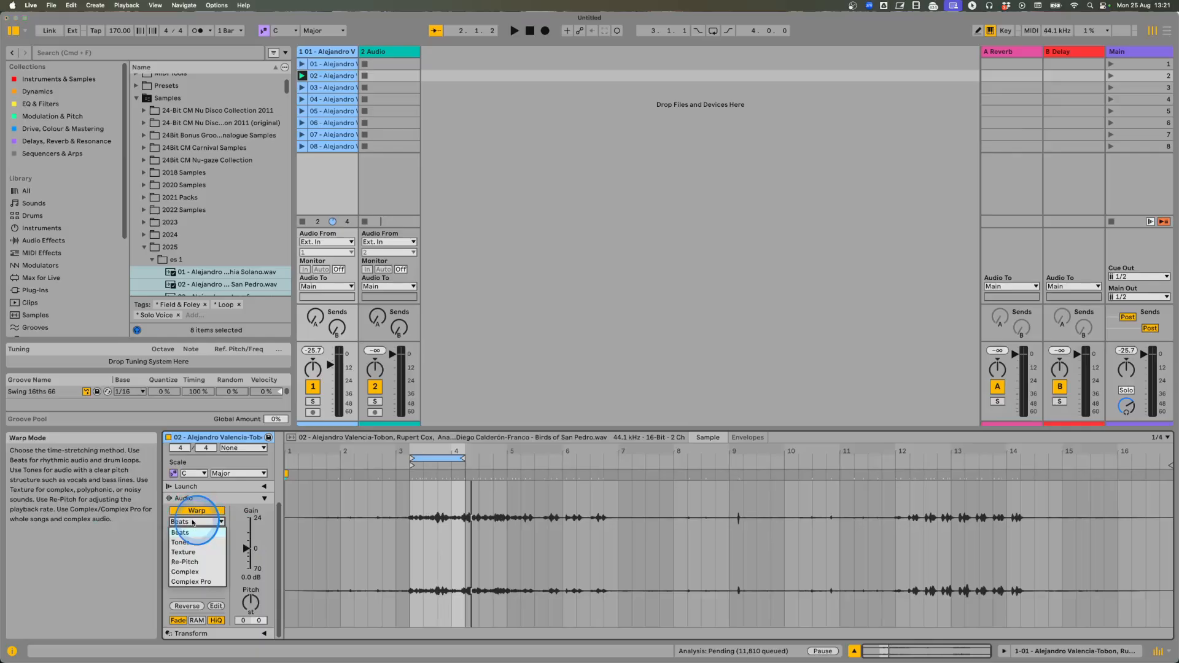
click(195, 534)
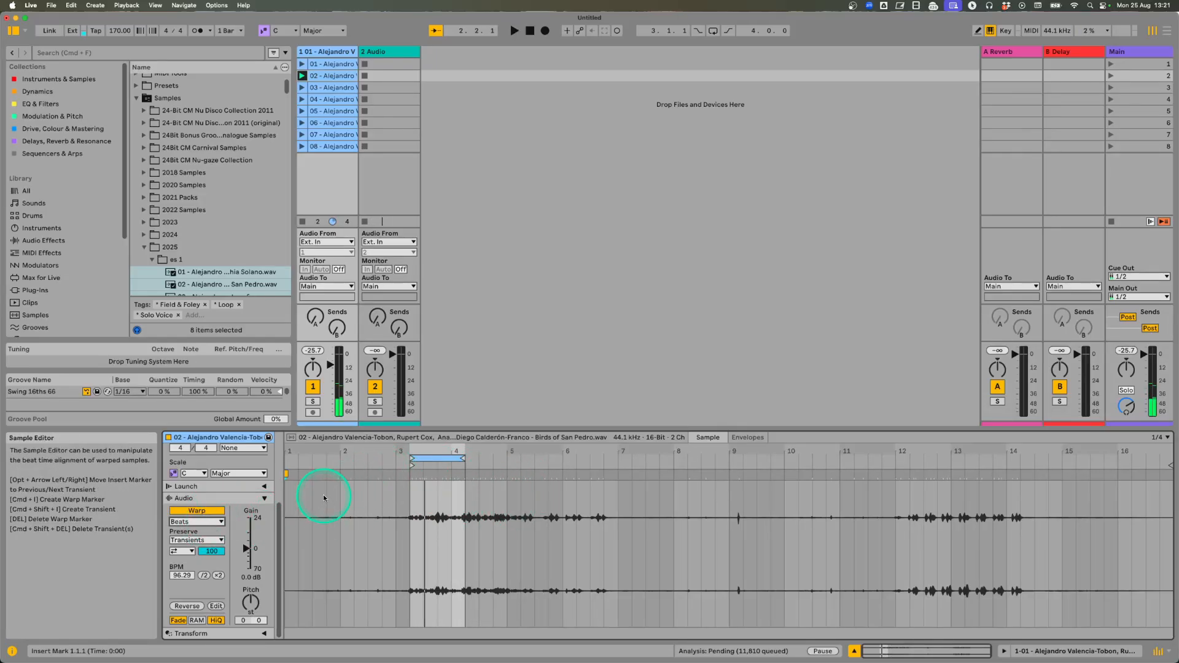
Try the Complex Pro and Complex warp modes on clip 02 while its loop plays.
click(178, 522)
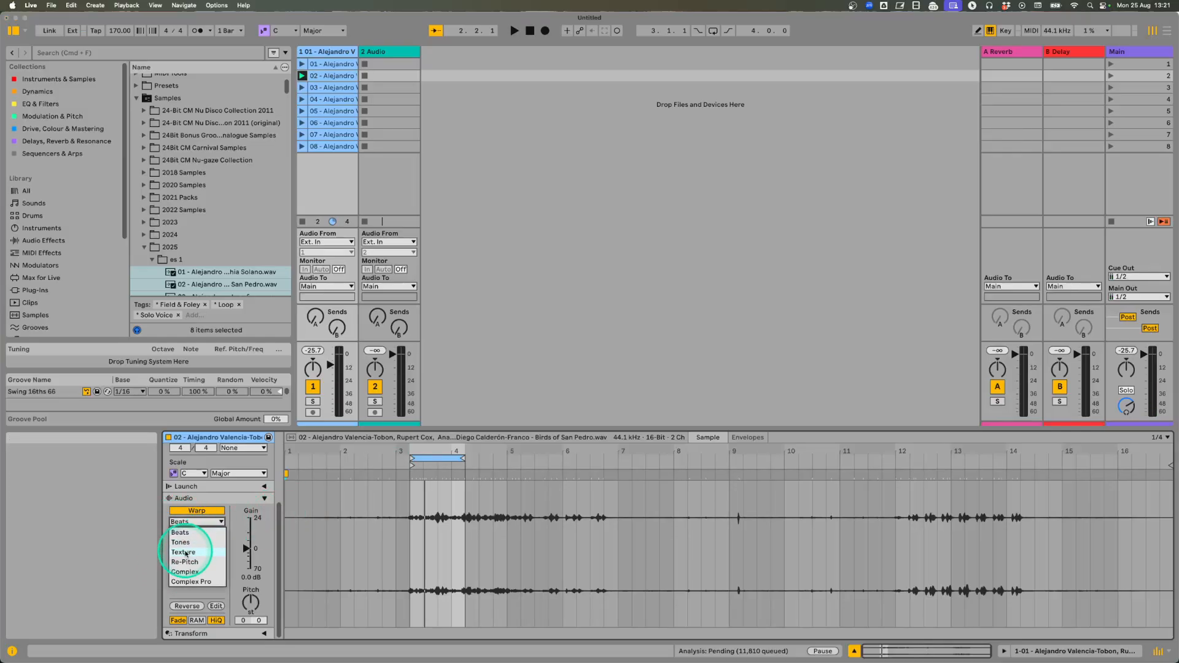
click(191, 581)
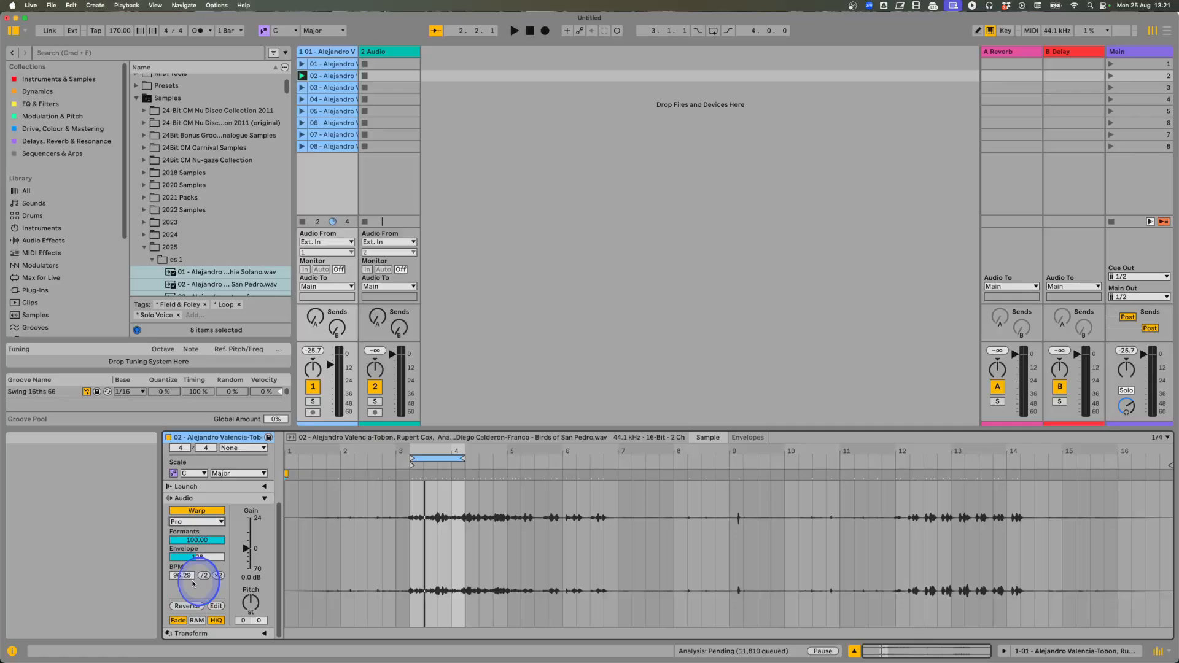
key(space)
click(196, 522)
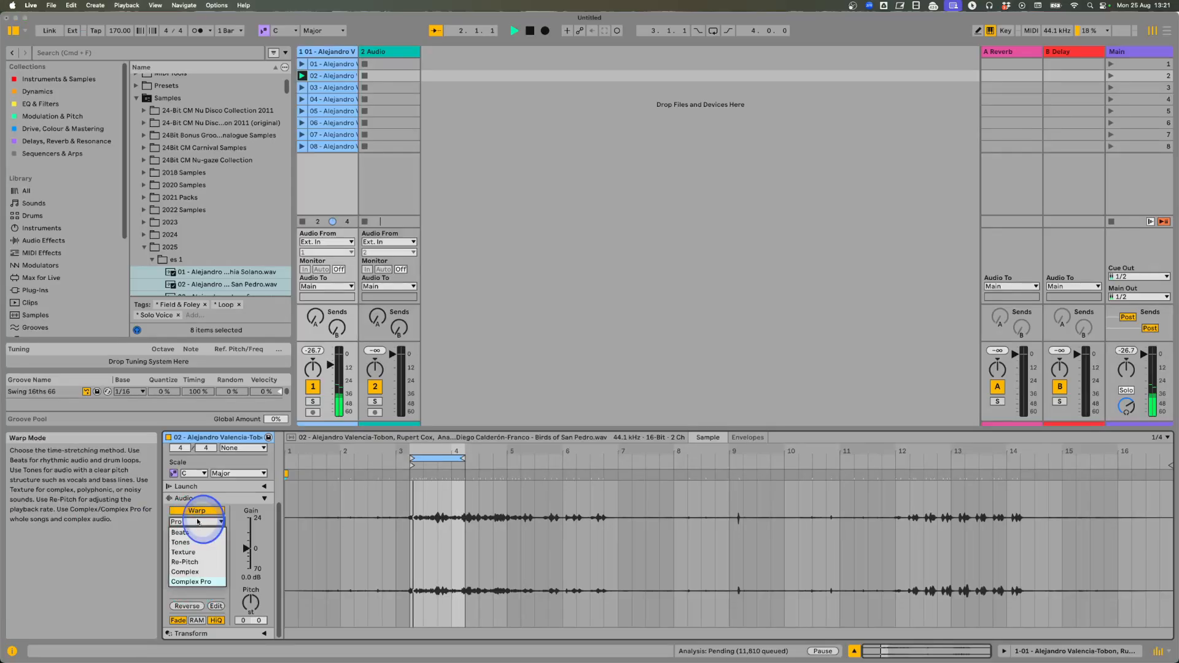
click(195, 572)
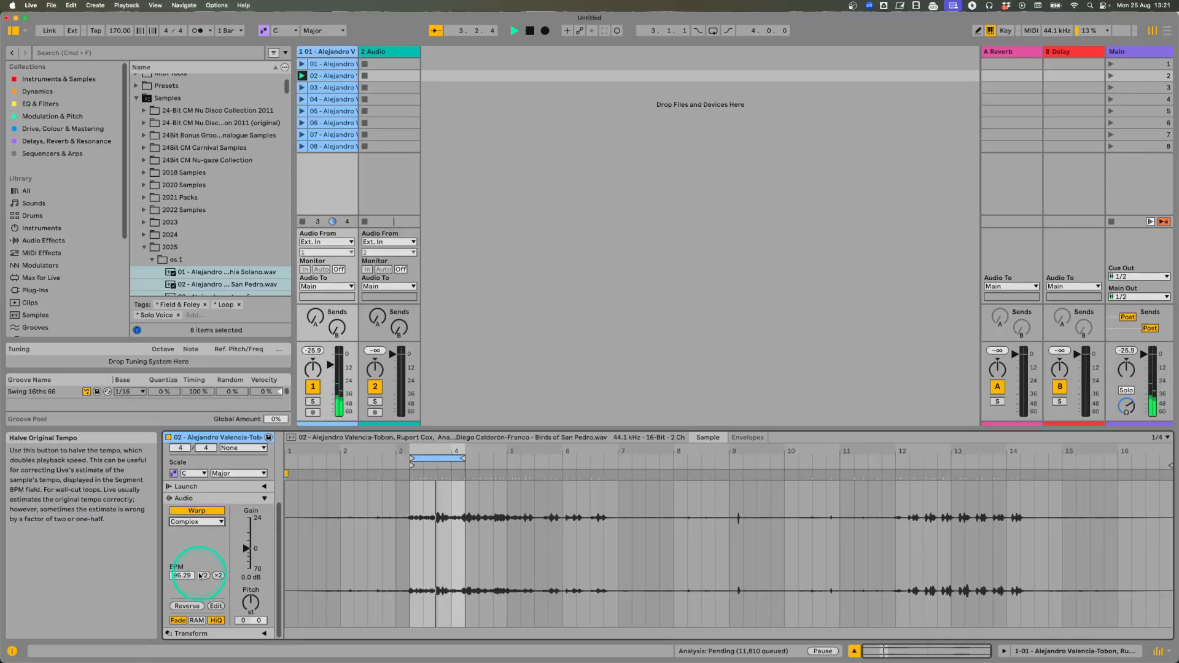
key(space)
Set clip 02's warp mode to Re-Pitch and play the loop.
click(195, 523)
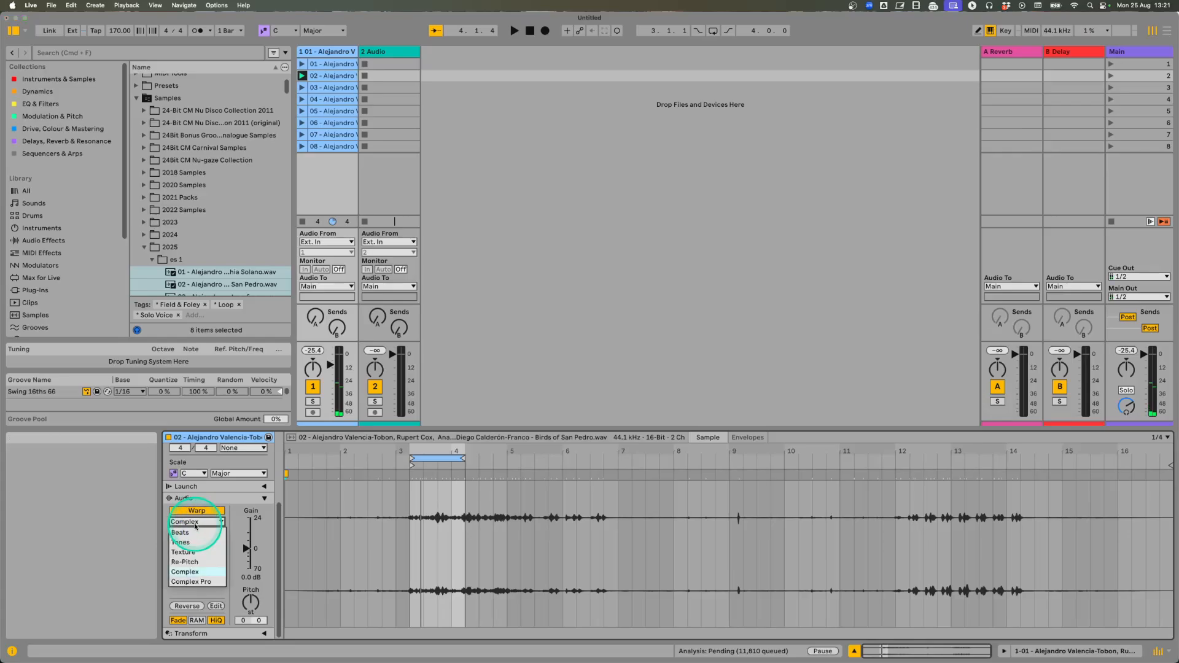
click(189, 557)
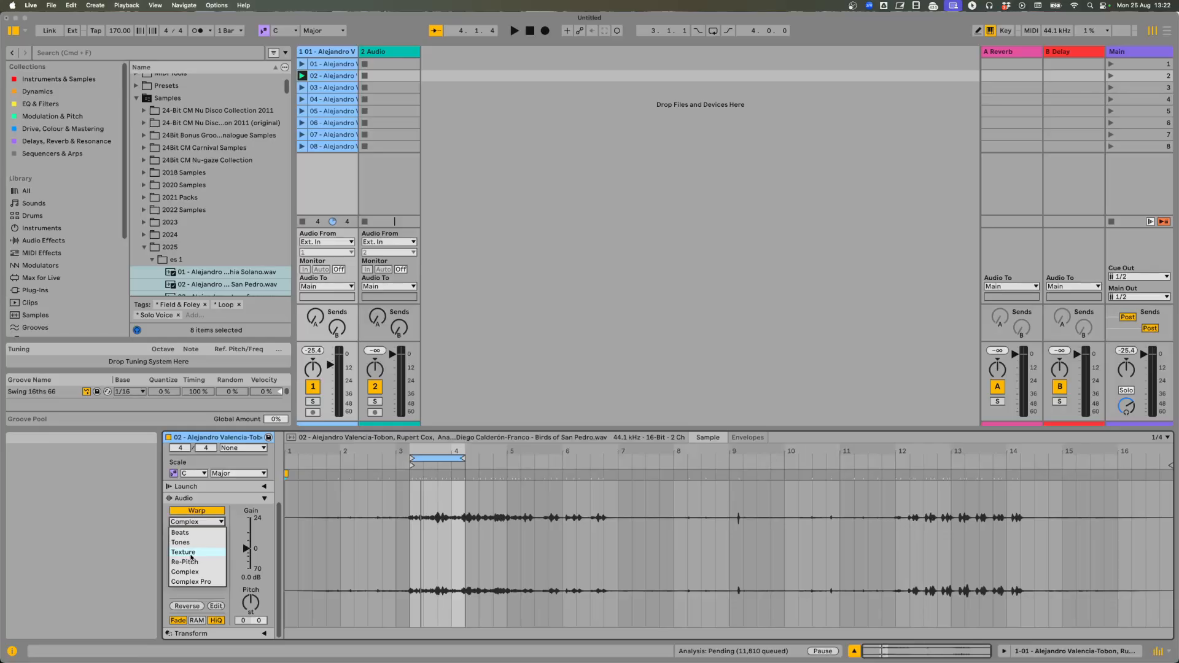
click(192, 561)
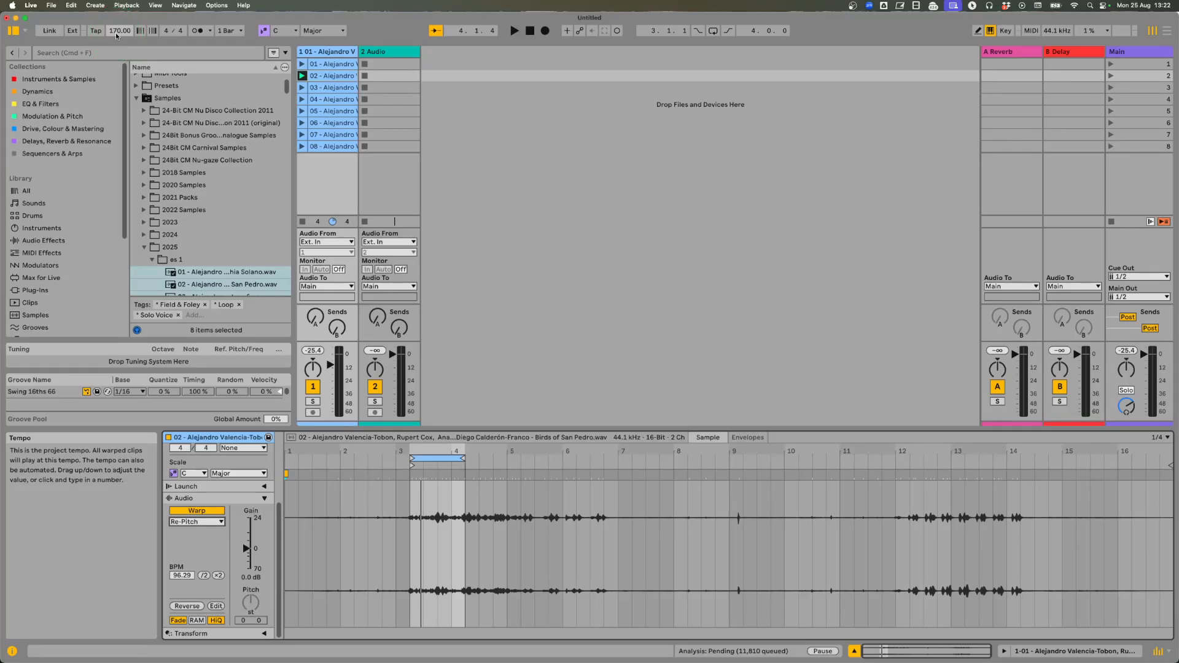
key(space)
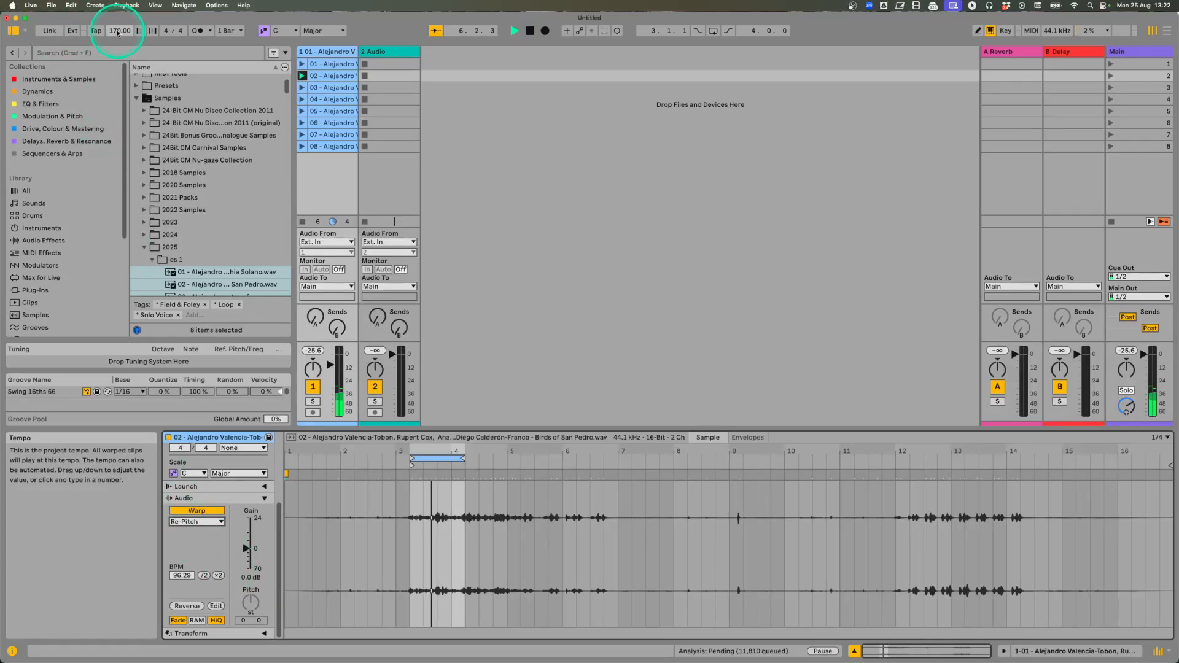
Lower the project tempo to 27 BPM to hear Re-Pitch, then restore 170 BPM and the Beats warp mode.
drag(118, 32, 118, 44)
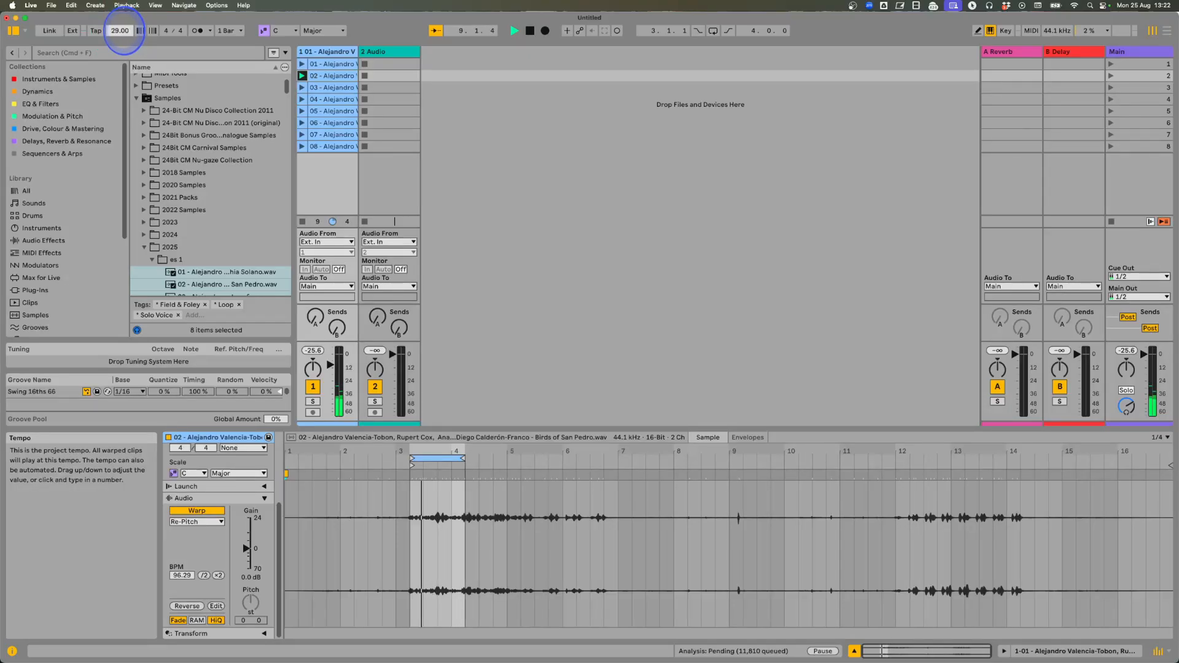
drag(123, 30, 145, 148)
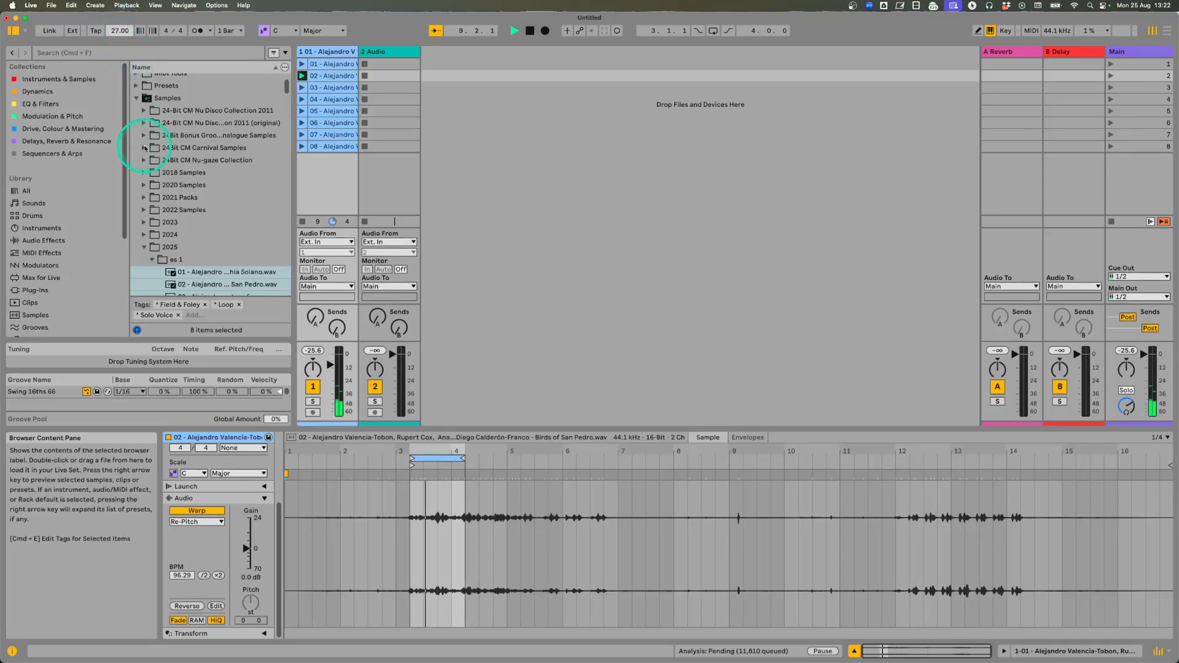
click(114, 37)
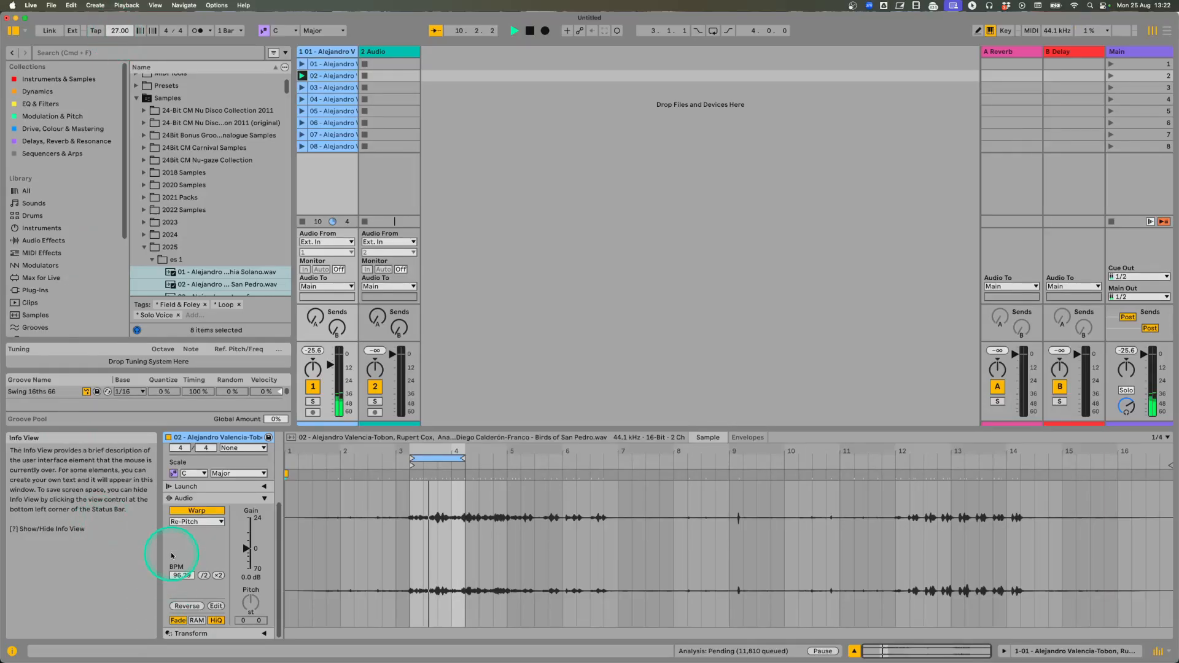
click(178, 524)
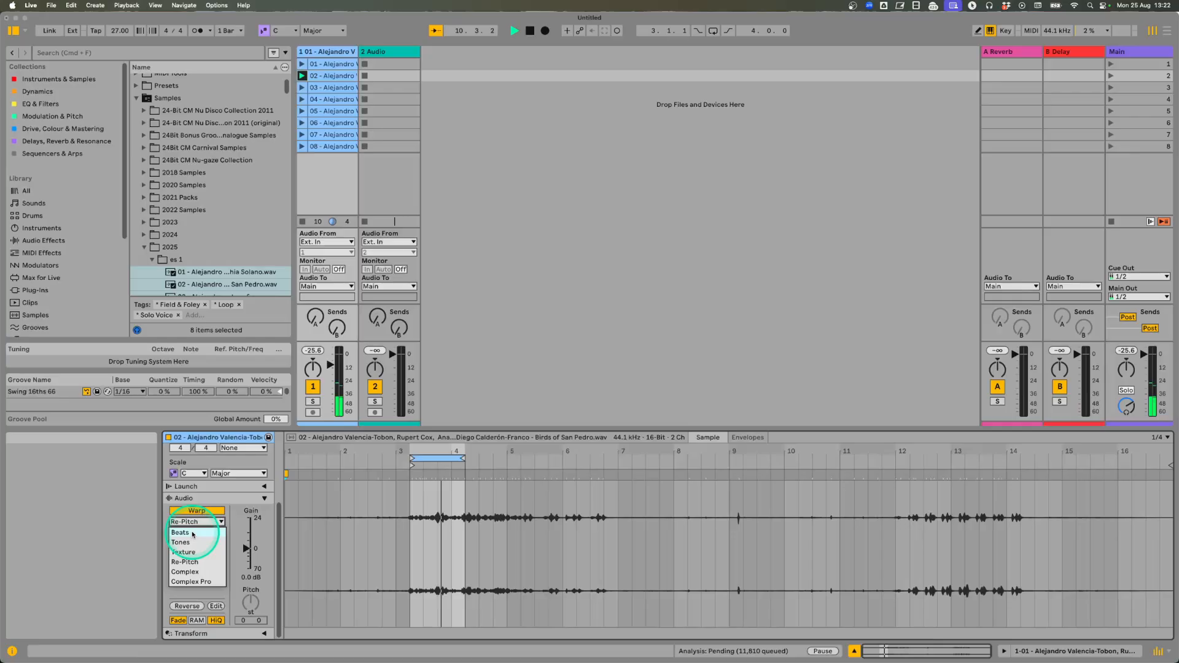
click(185, 512)
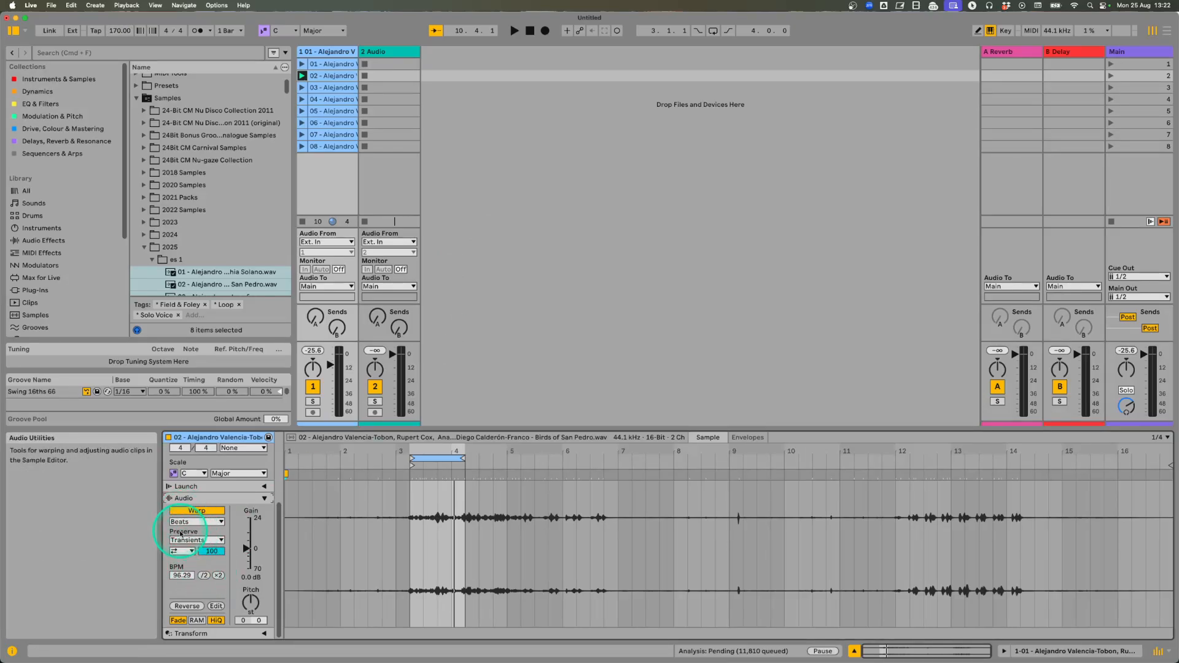
Select the looped region in clip 02's waveform and set the project tempo to 172 BPM.
drag(402, 510, 467, 509)
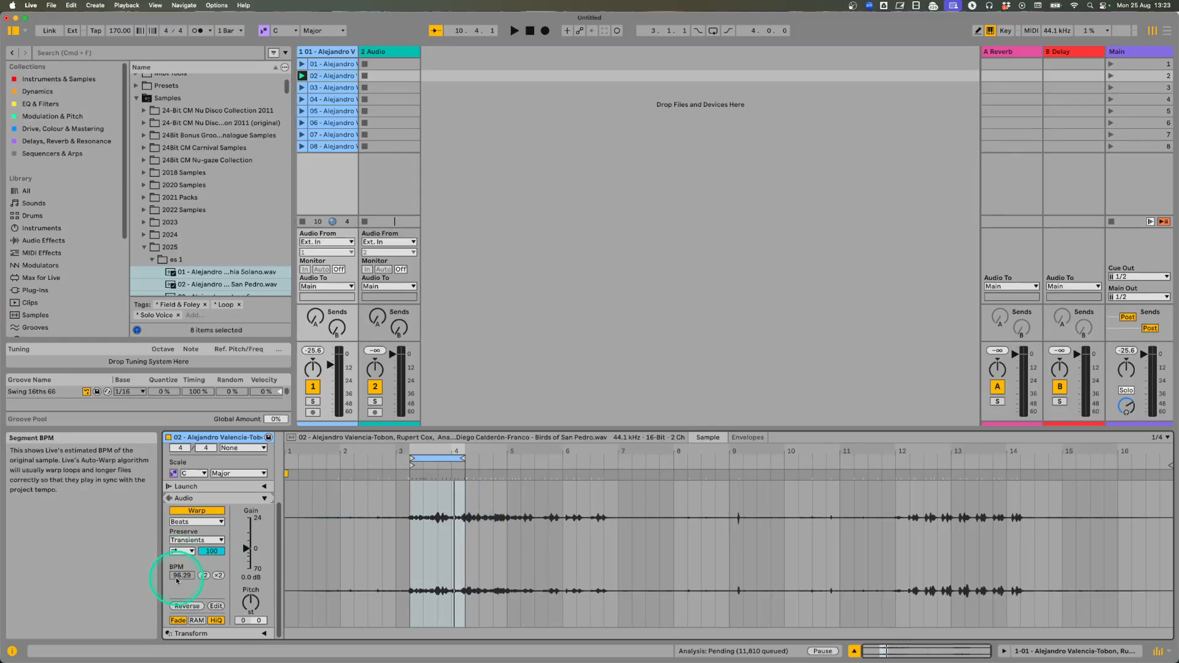
drag(120, 32, 116, 37)
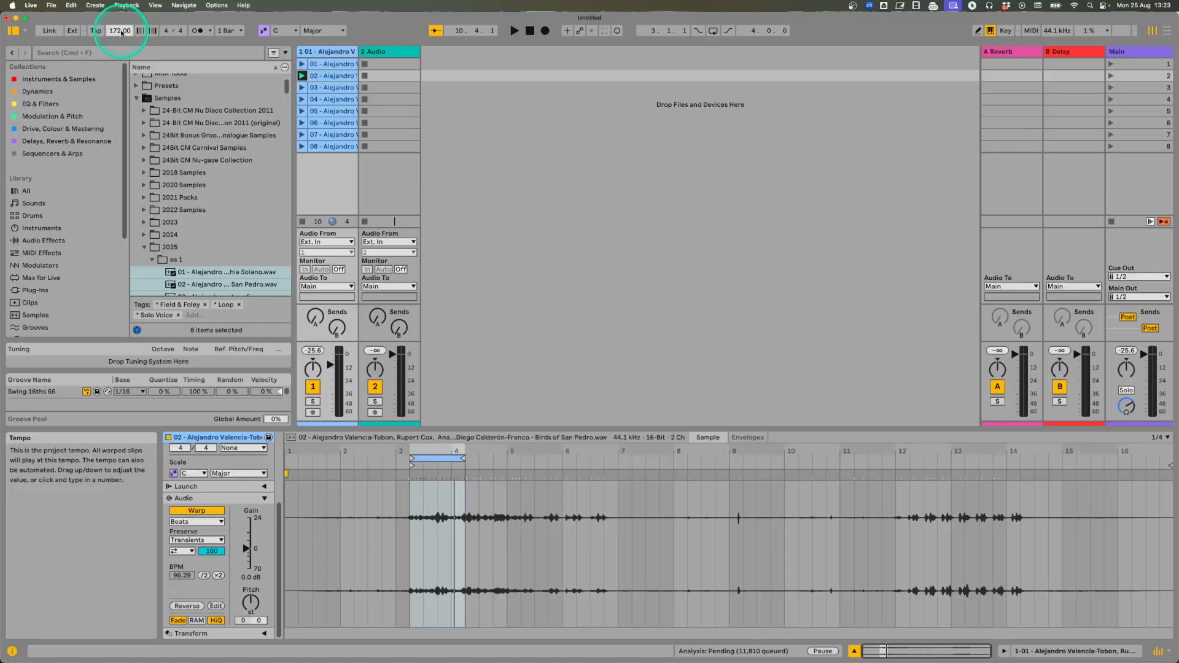
Double clip 02's segment BPM to 192.57 and listen to the slower loop.
click(218, 576)
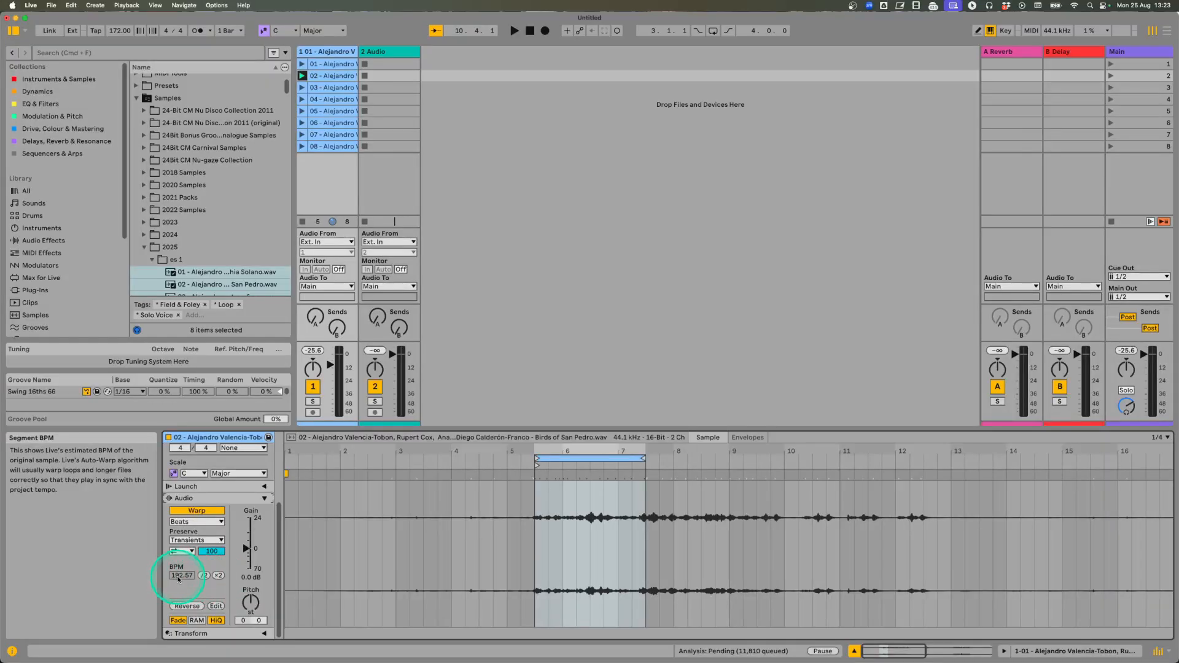
key(space)
click(117, 34)
key(space)
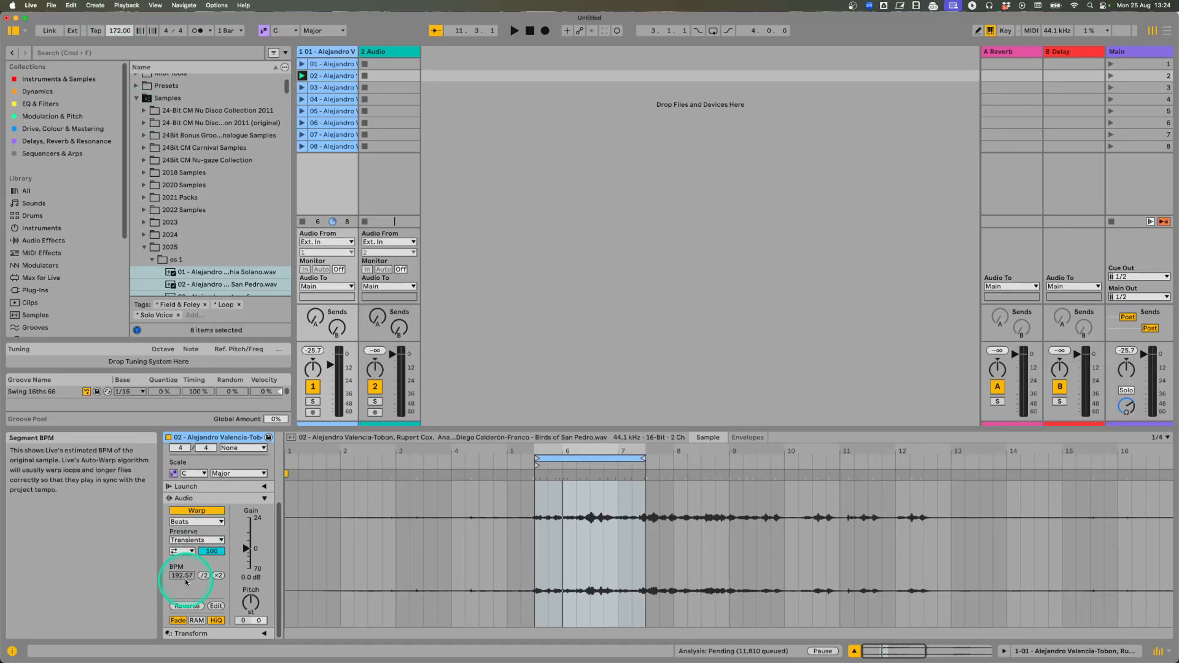
Double clip 02's segment BPM again to 385.14 and play the loop.
click(219, 575)
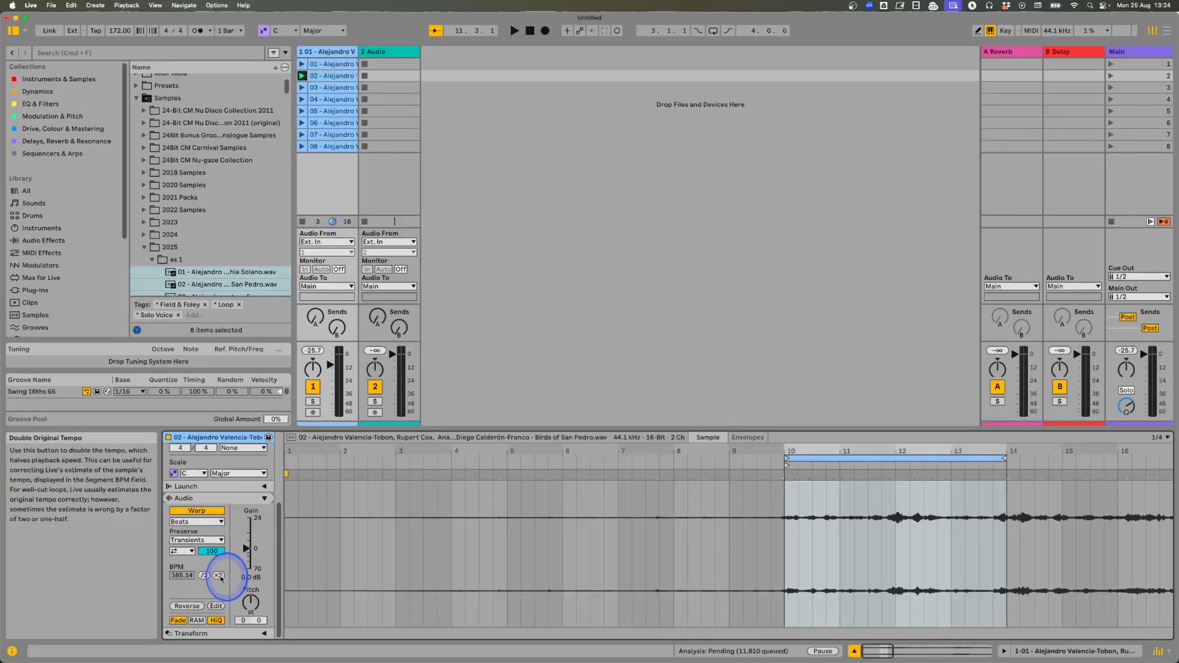
key(space)
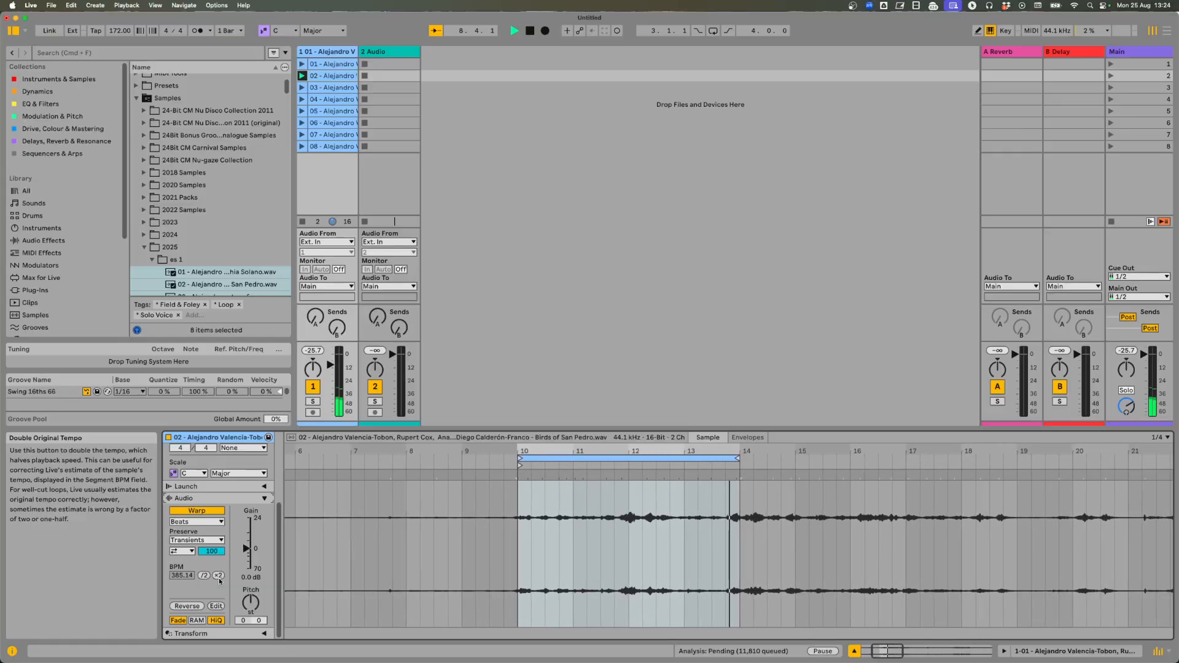
click(212, 575)
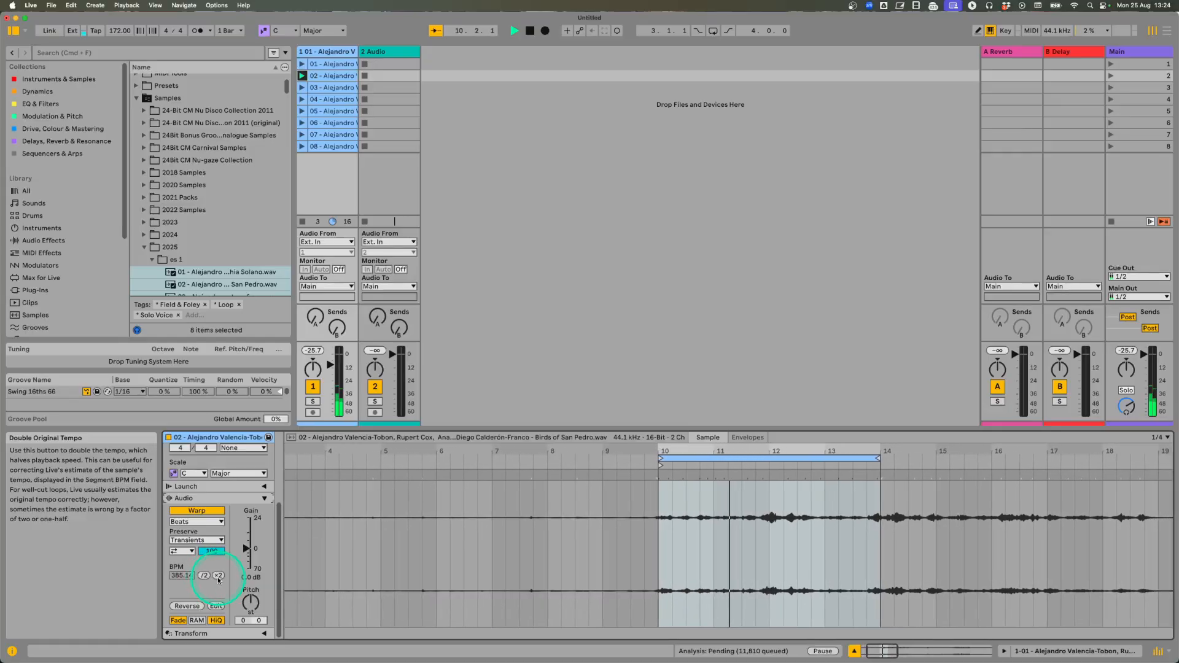
click(692, 485)
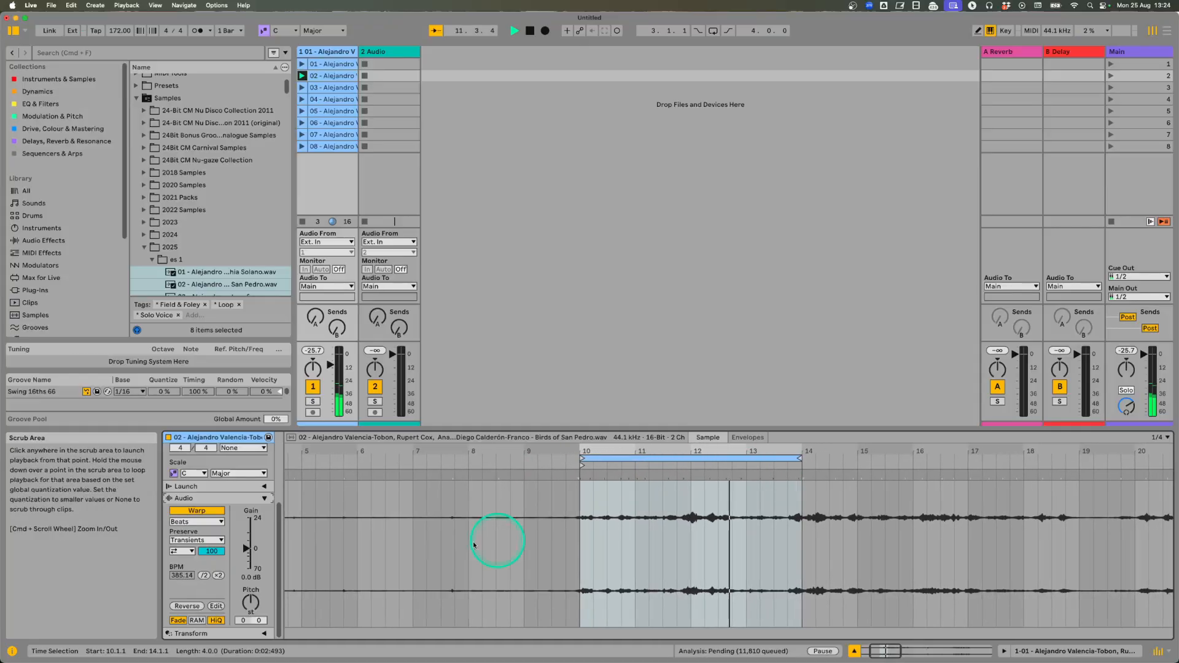
click(182, 577)
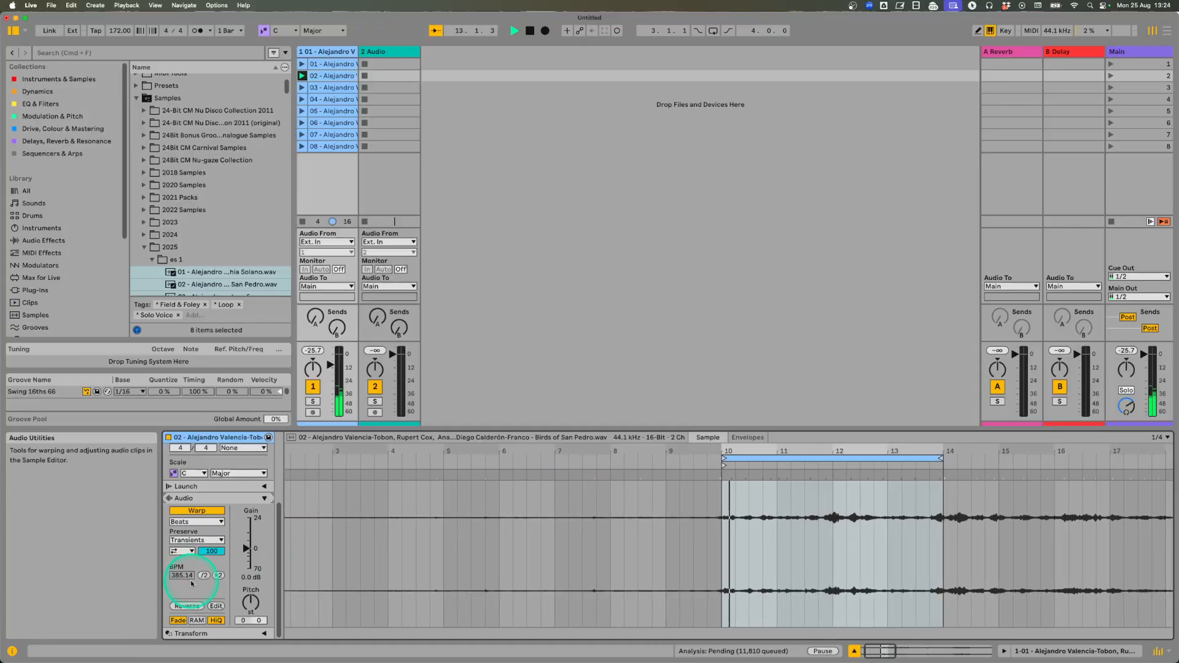
click(195, 588)
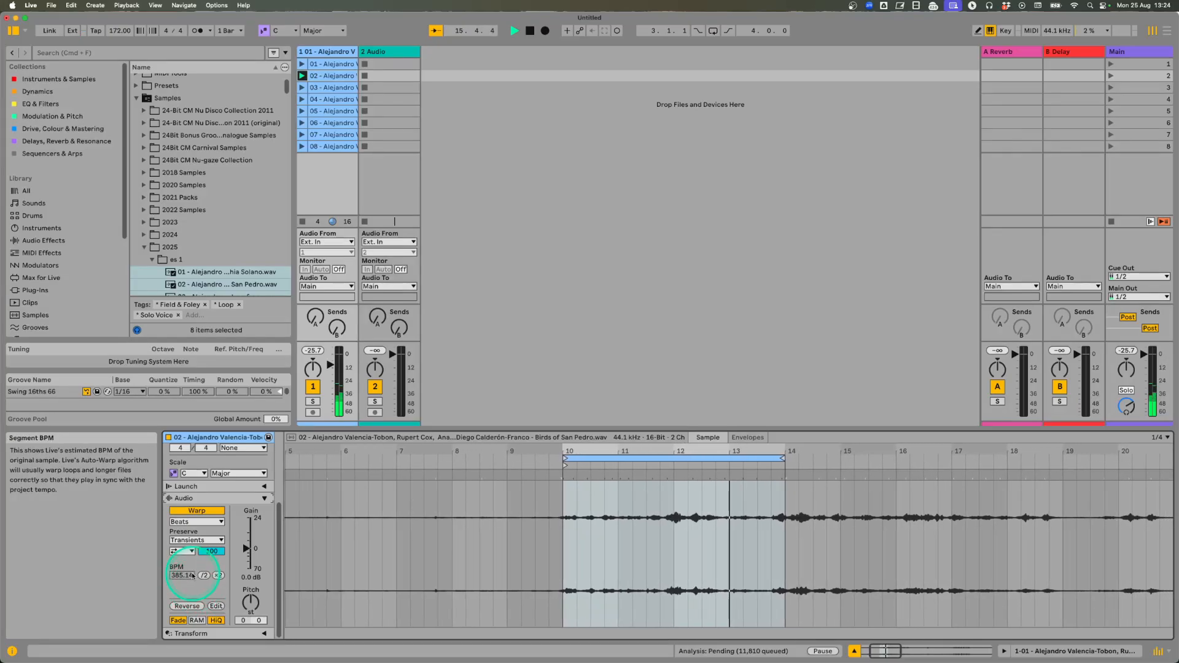
Double clip 02's segment BPM to 770.28, listen to the loop and stop playback.
click(223, 579)
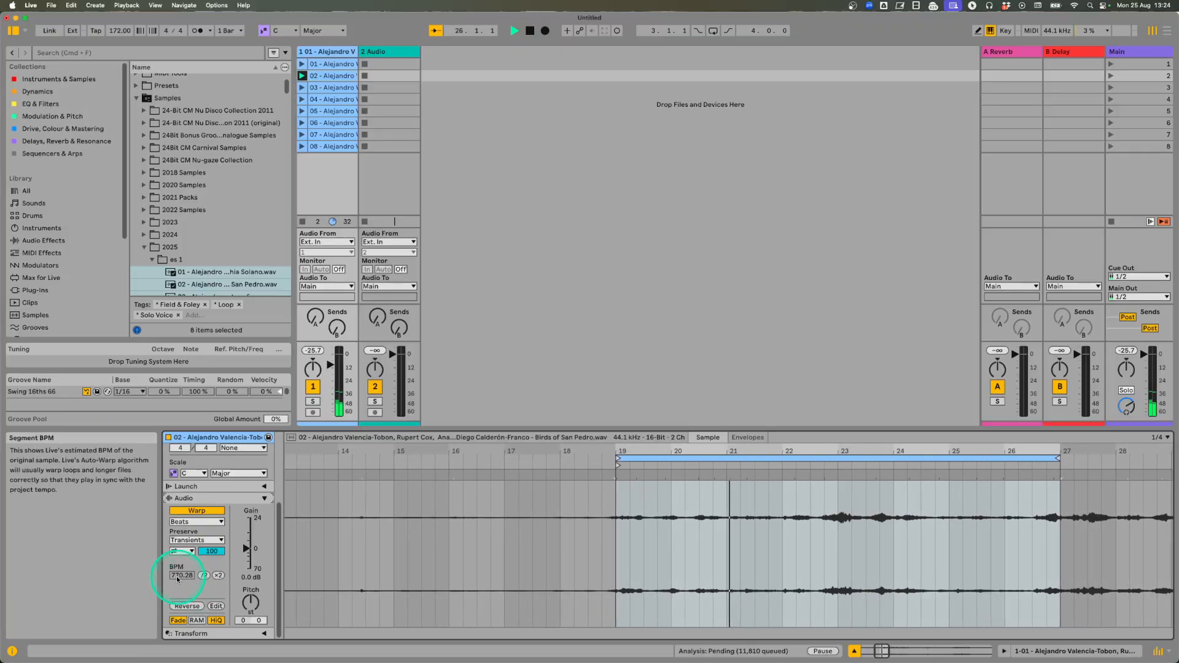
click(75, 45)
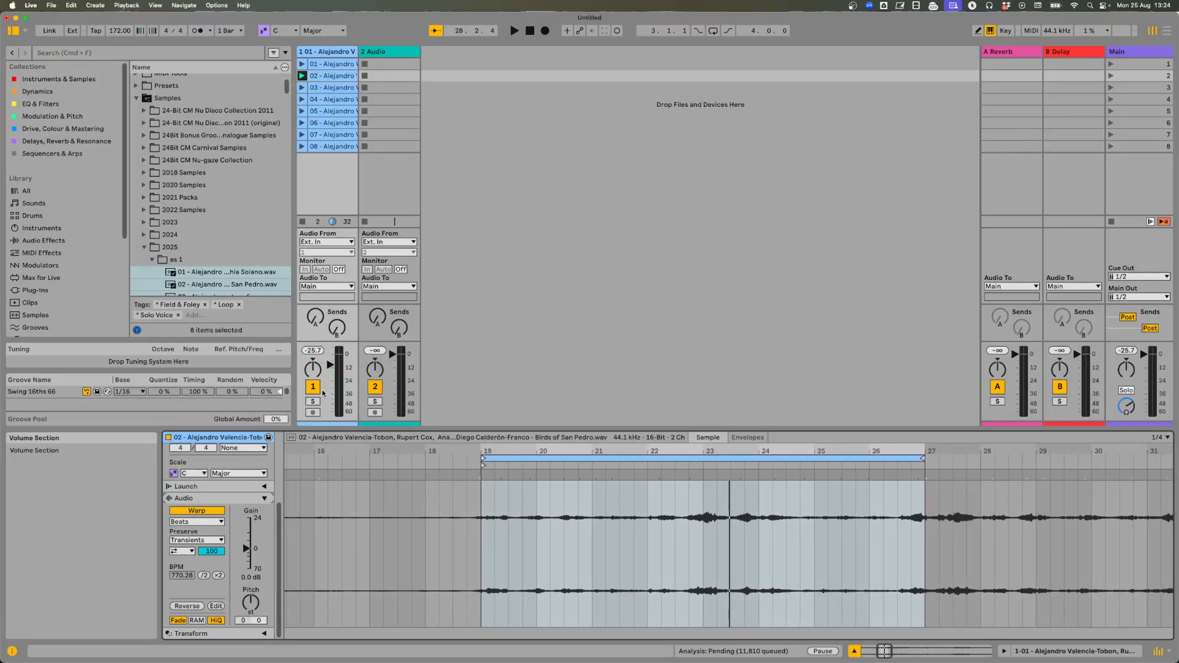
click(115, 572)
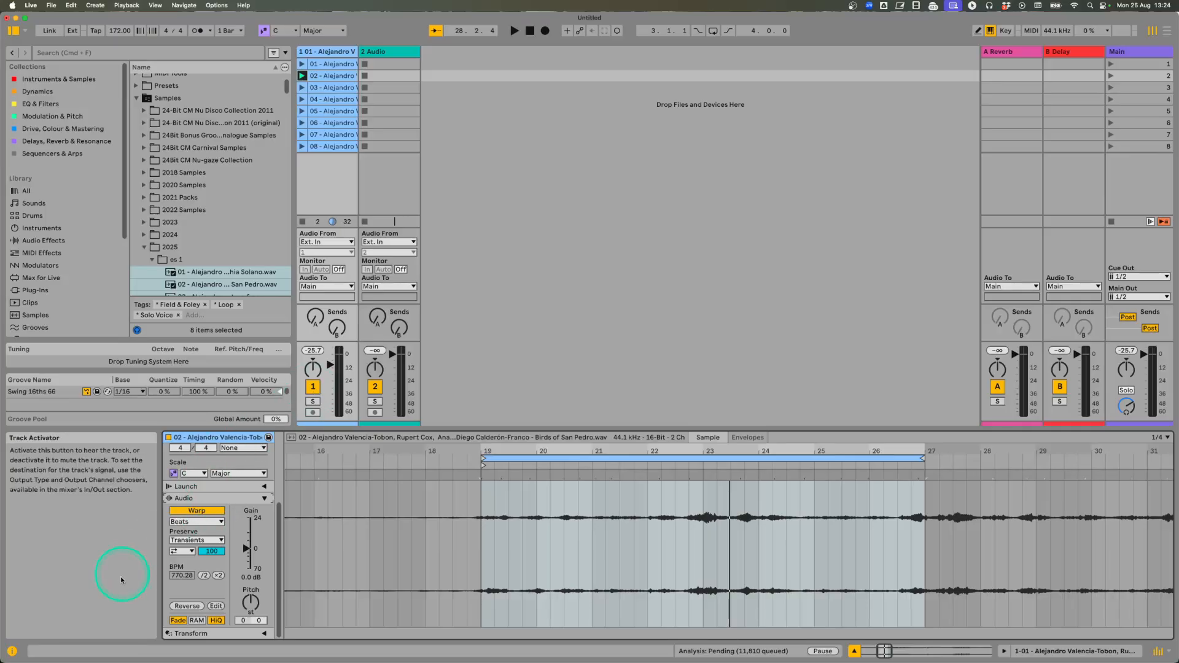
click(181, 588)
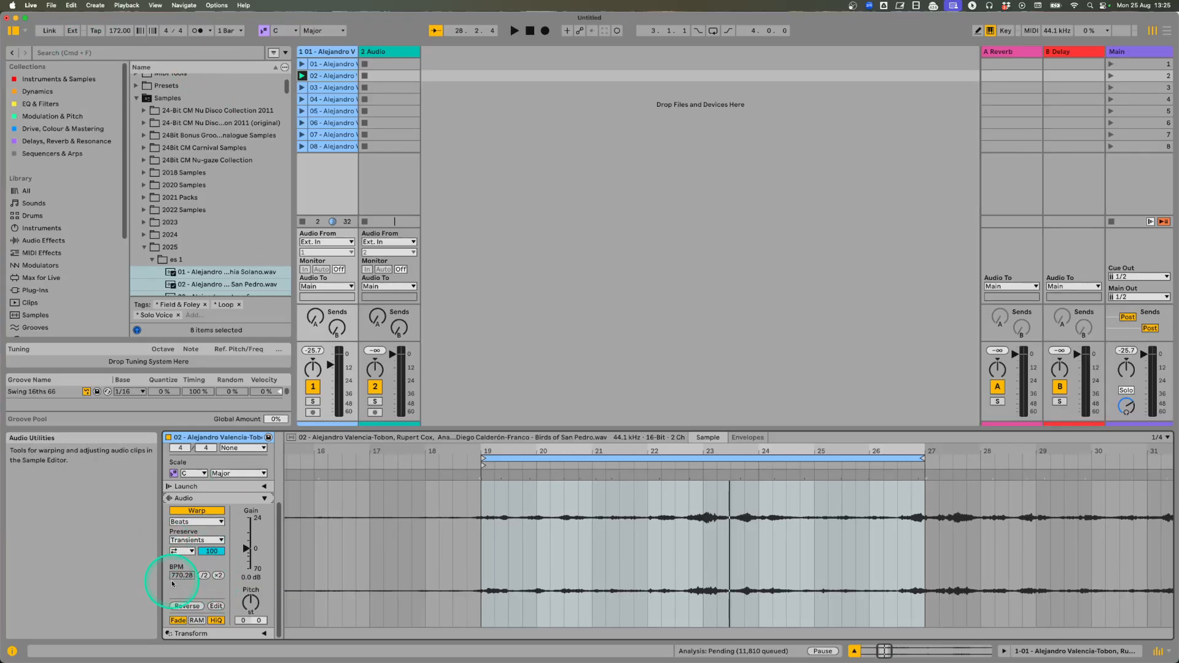
Halve clip 02's segment BPM three times, returning it to 96.29.
click(203, 576)
click(203, 576)
click(203, 576)
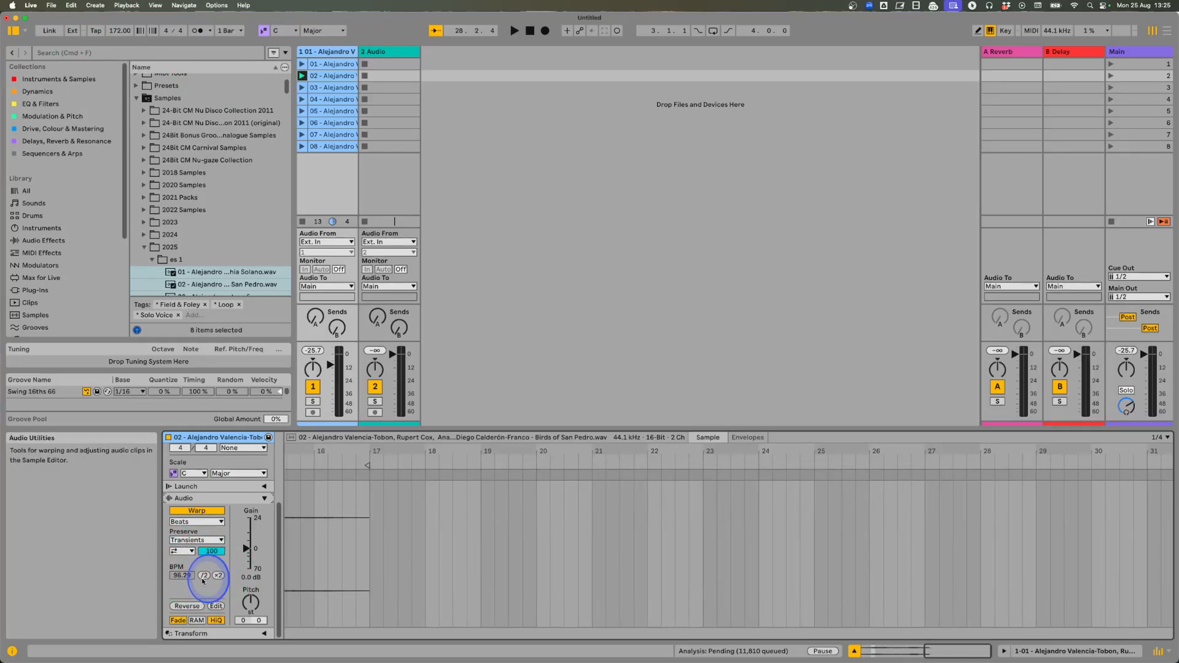
Double clip 02's segment BPM to 192.57 and set its warp mode to Tones.
click(218, 575)
click(769, 517)
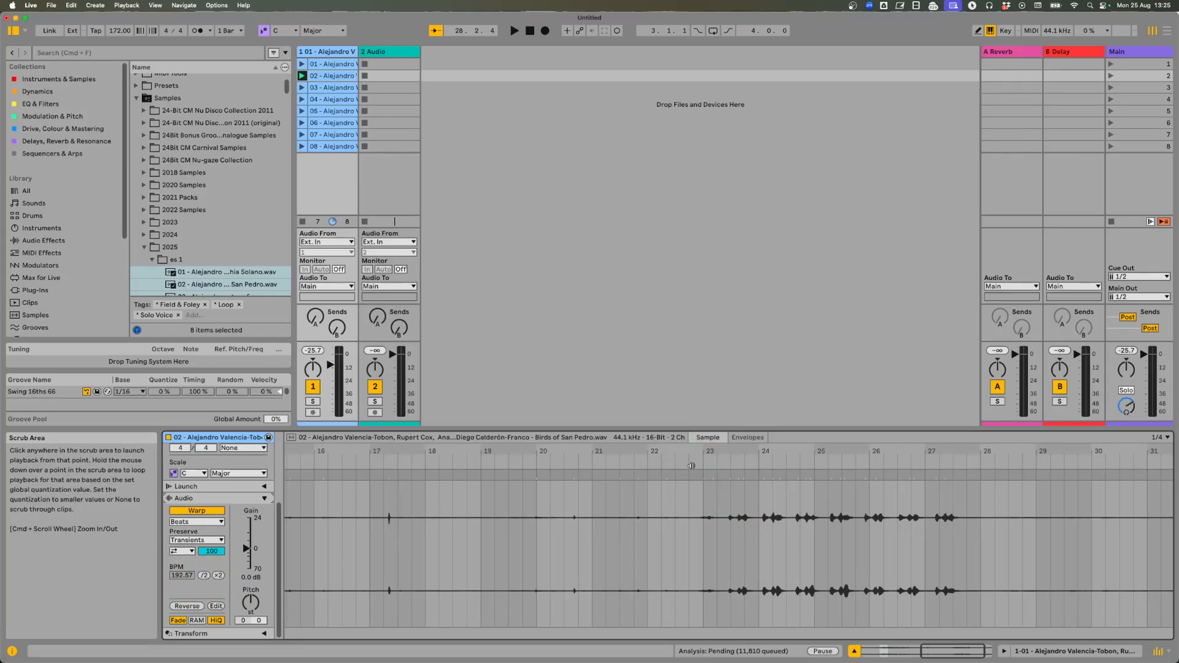
click(431, 74)
click(197, 521)
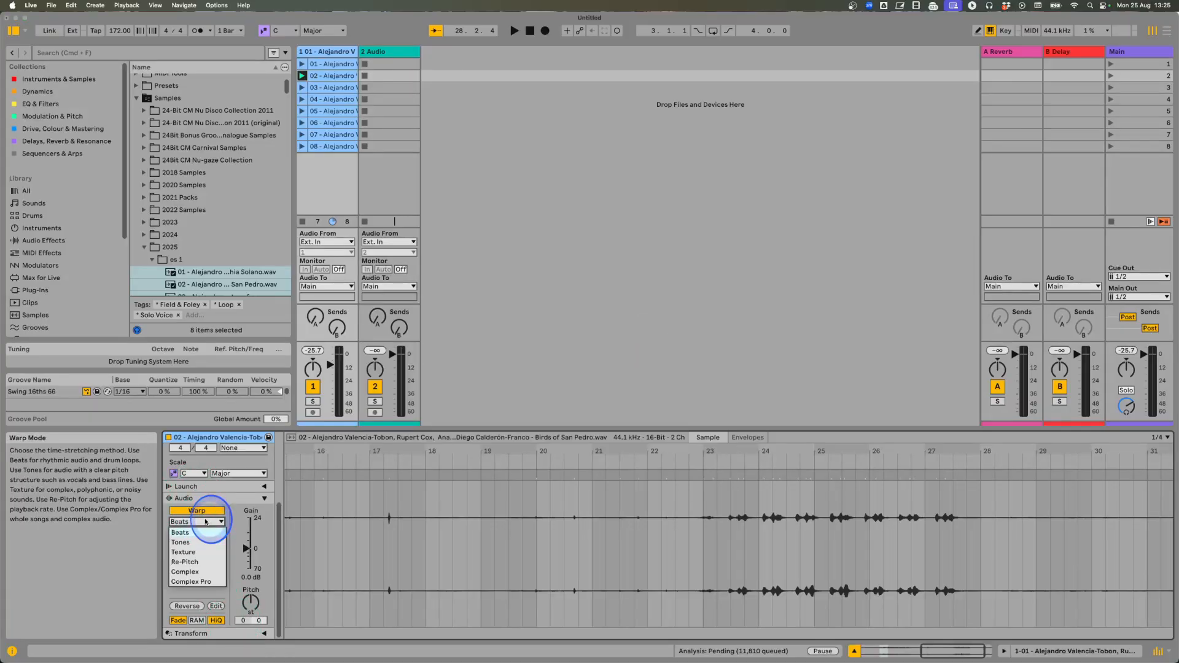
click(184, 543)
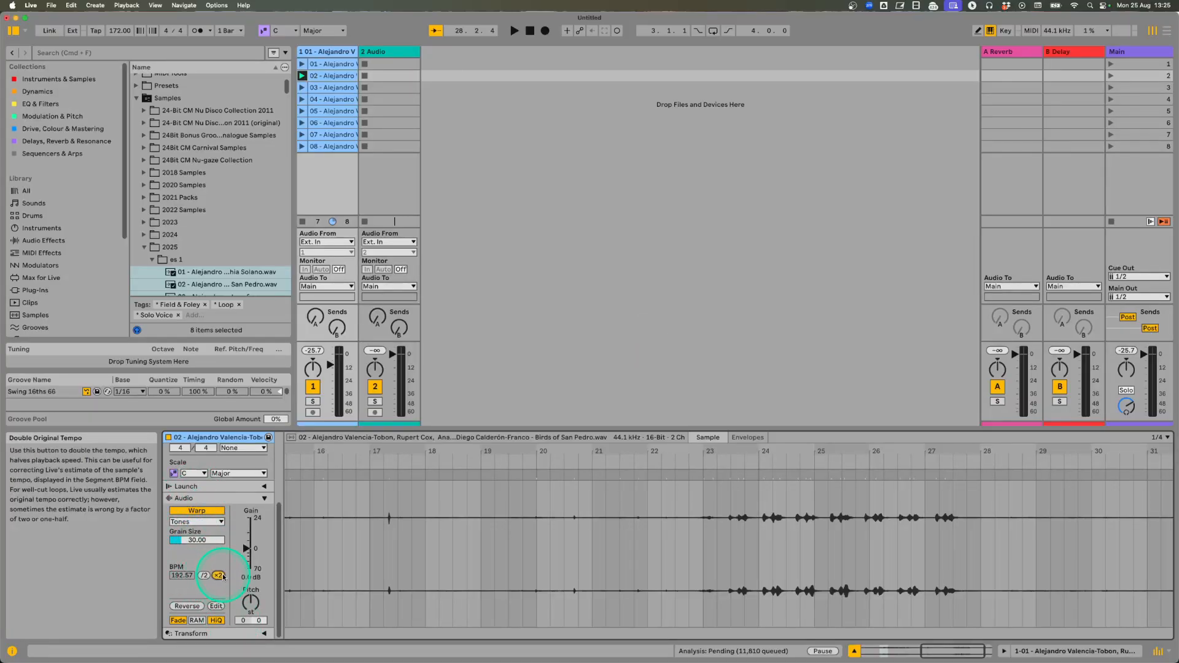
Double clip 02's segment BPM twice to 770.28, return its warp mode to Beats and play the loop.
double_click(217, 576)
click(201, 523)
click(195, 505)
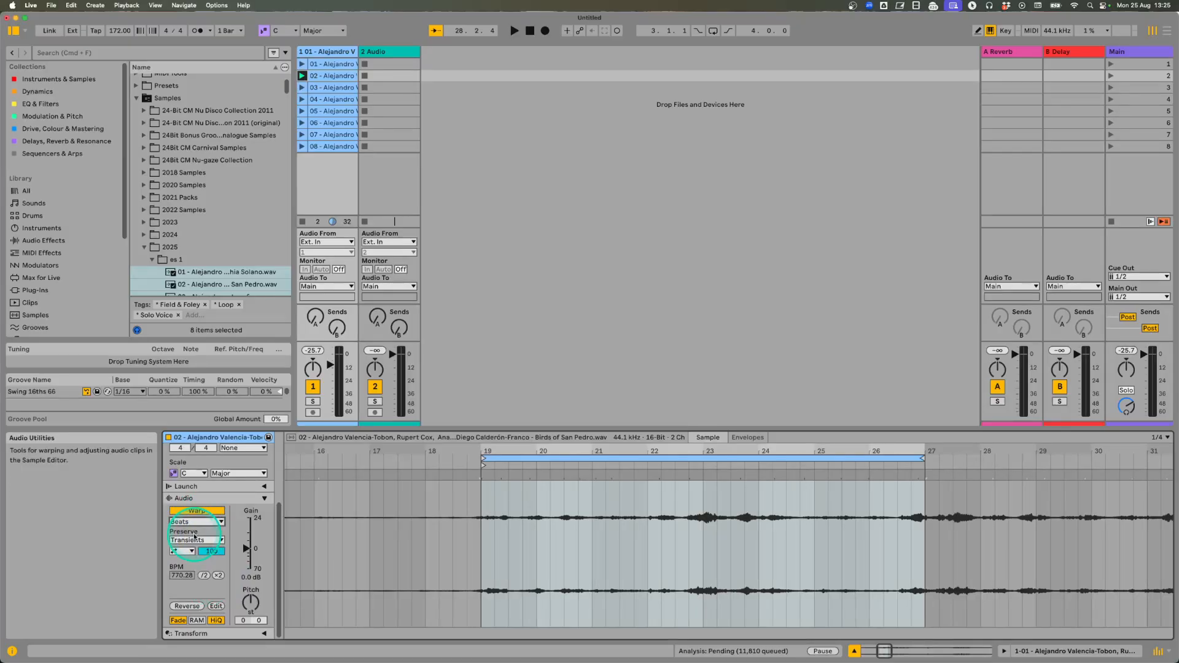
key(space)
key(space)
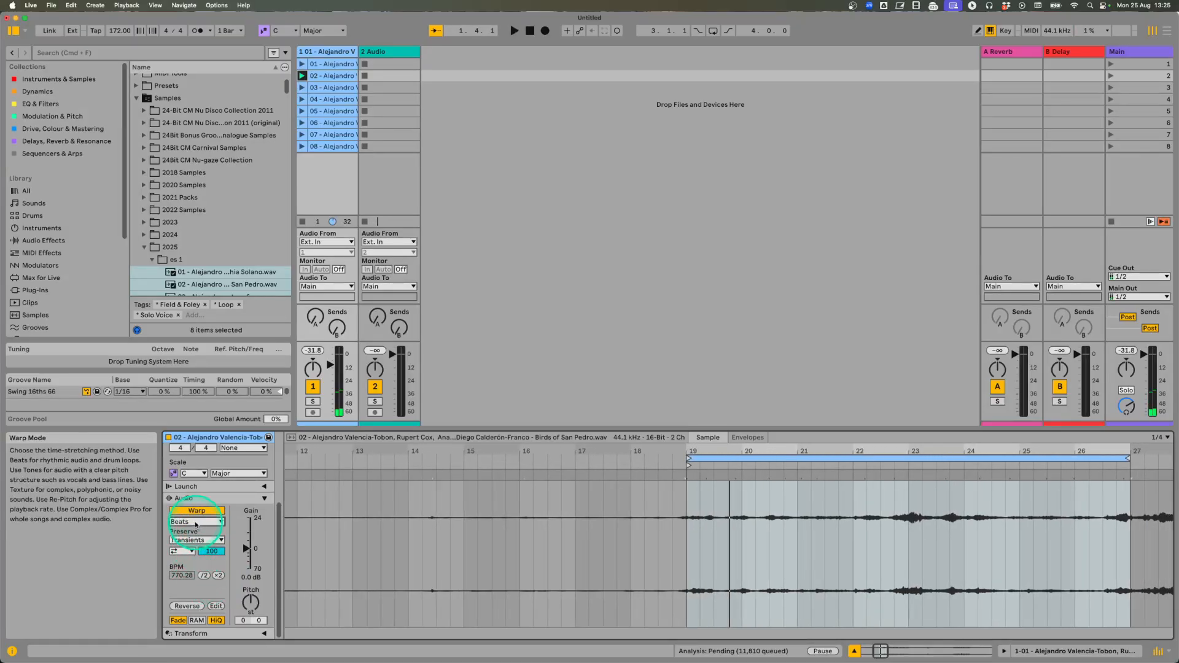
Set clip 02's warp mode to Tones and reduce the grain size to 20.94 while listening to the loop.
click(197, 522)
click(196, 543)
key(space)
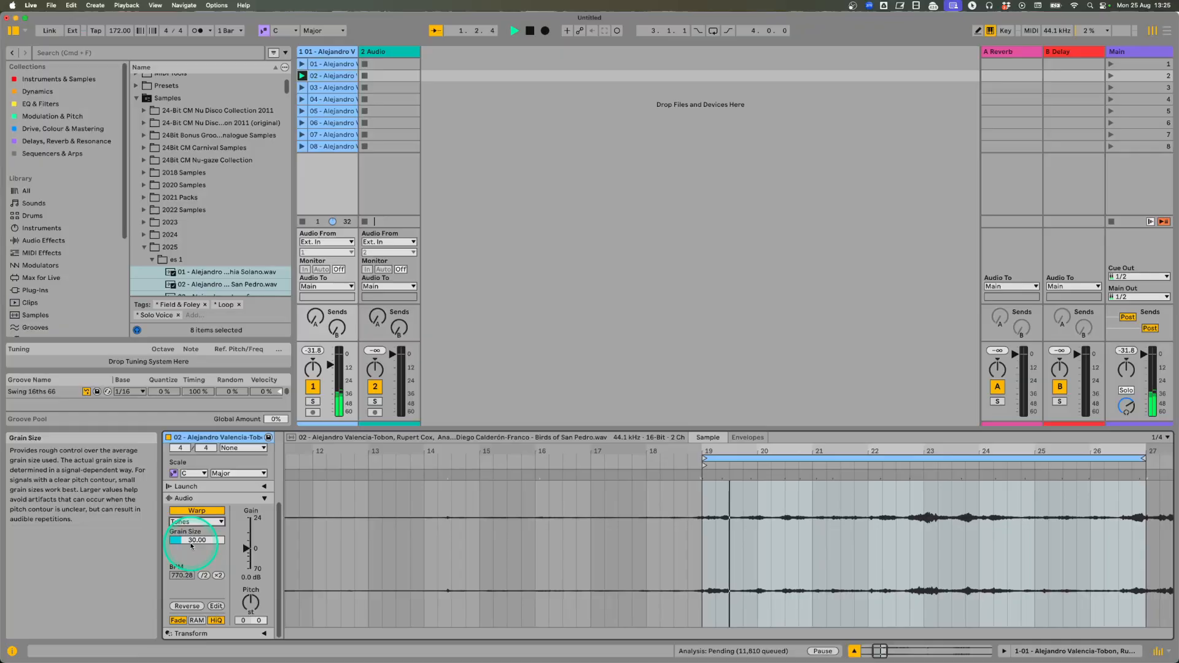
drag(194, 544, 199, 537)
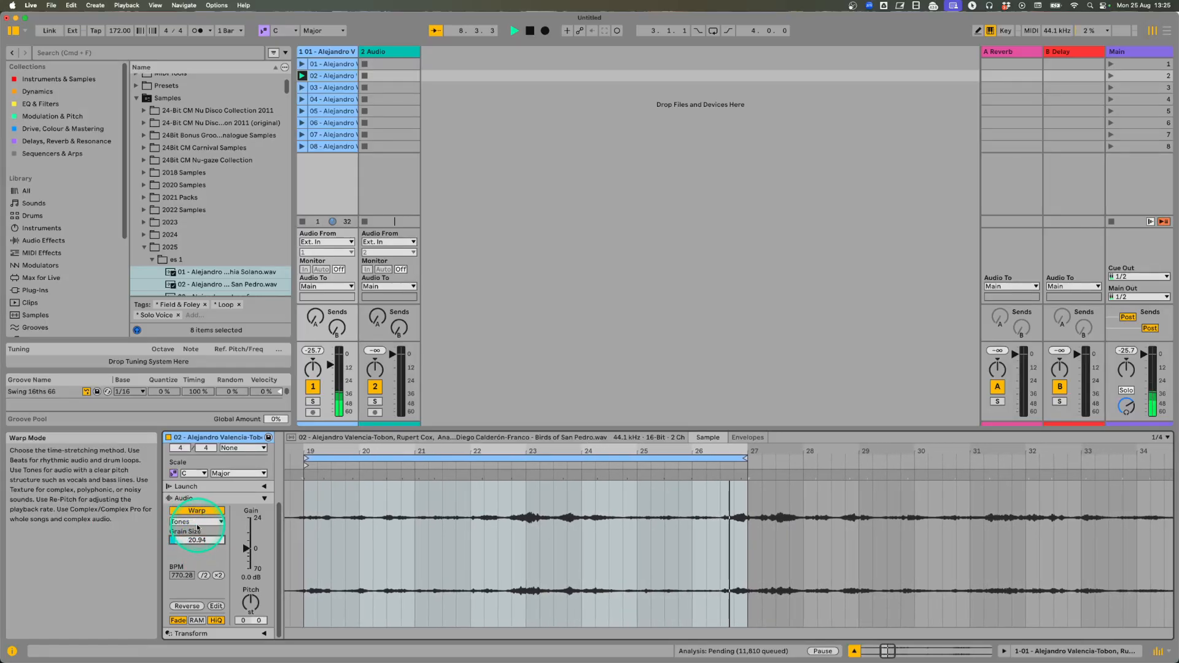
Set clip 02's warp mode to Texture and lower the grain size to 16.27 and flux to about 5.4 during playback.
click(197, 522)
click(189, 554)
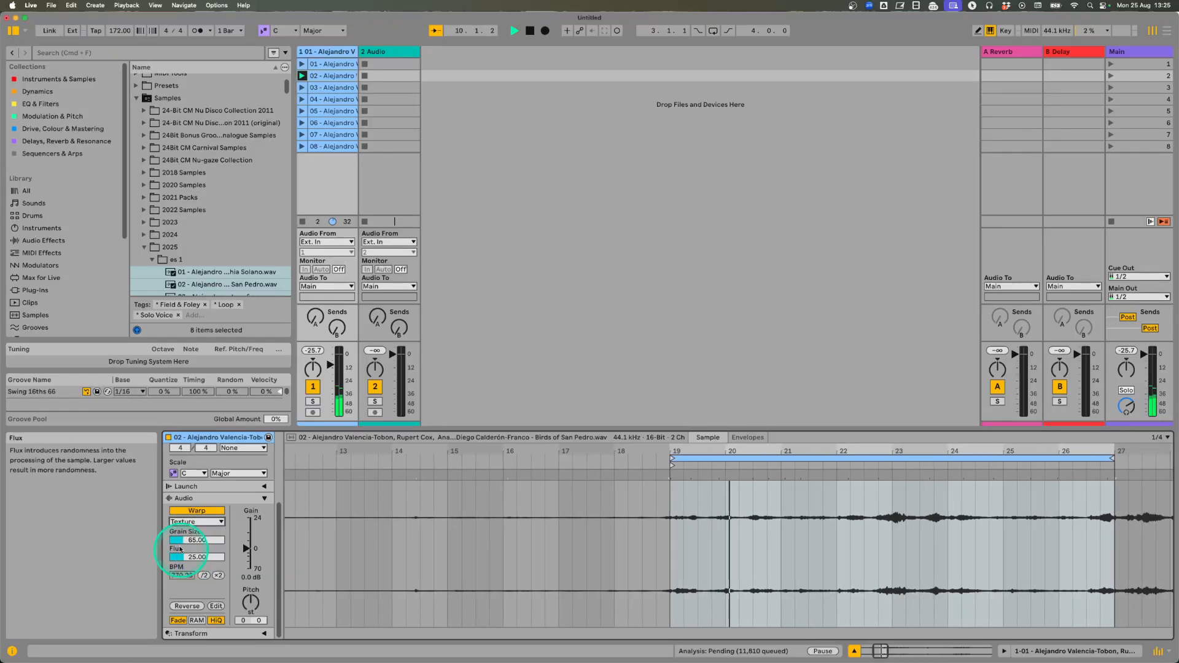
drag(195, 541, 222, 559)
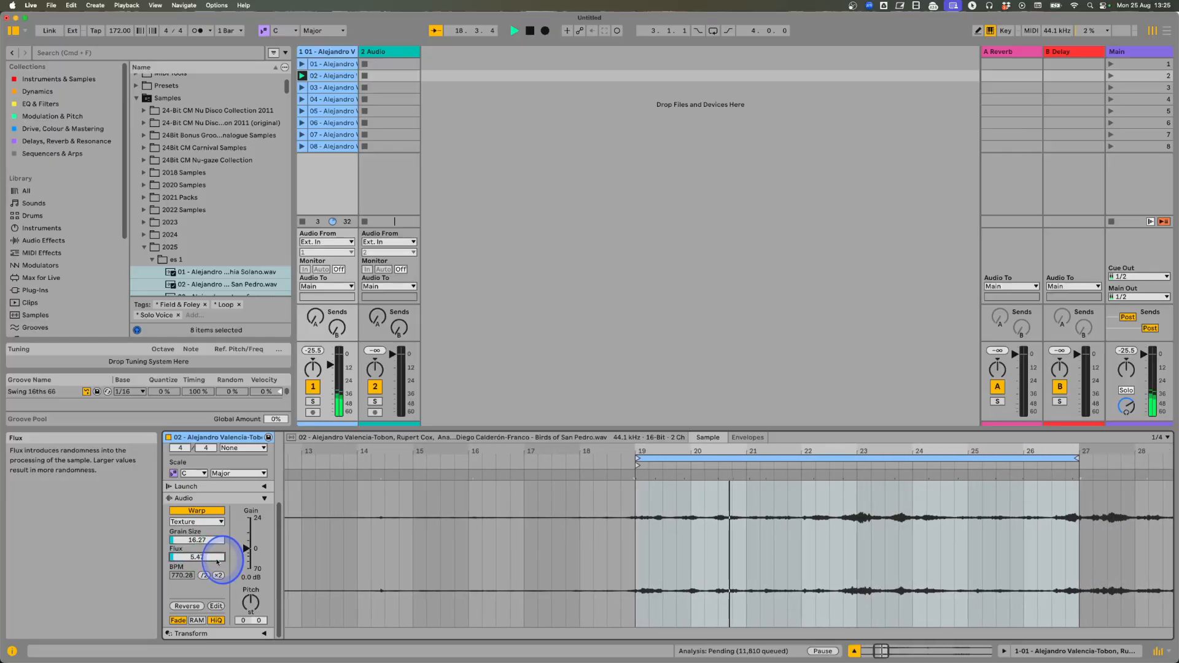
Compare the playing loop in Complex Pro and Complex warp modes, ending with clip 02 in Beats mode.
click(195, 521)
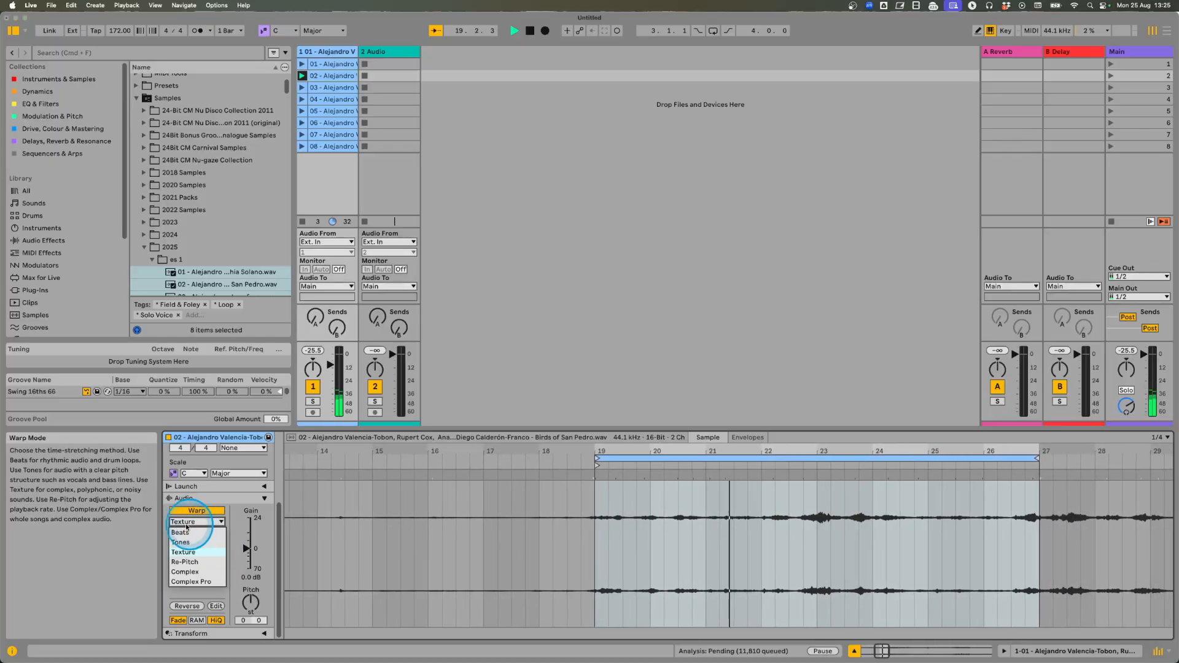
click(183, 582)
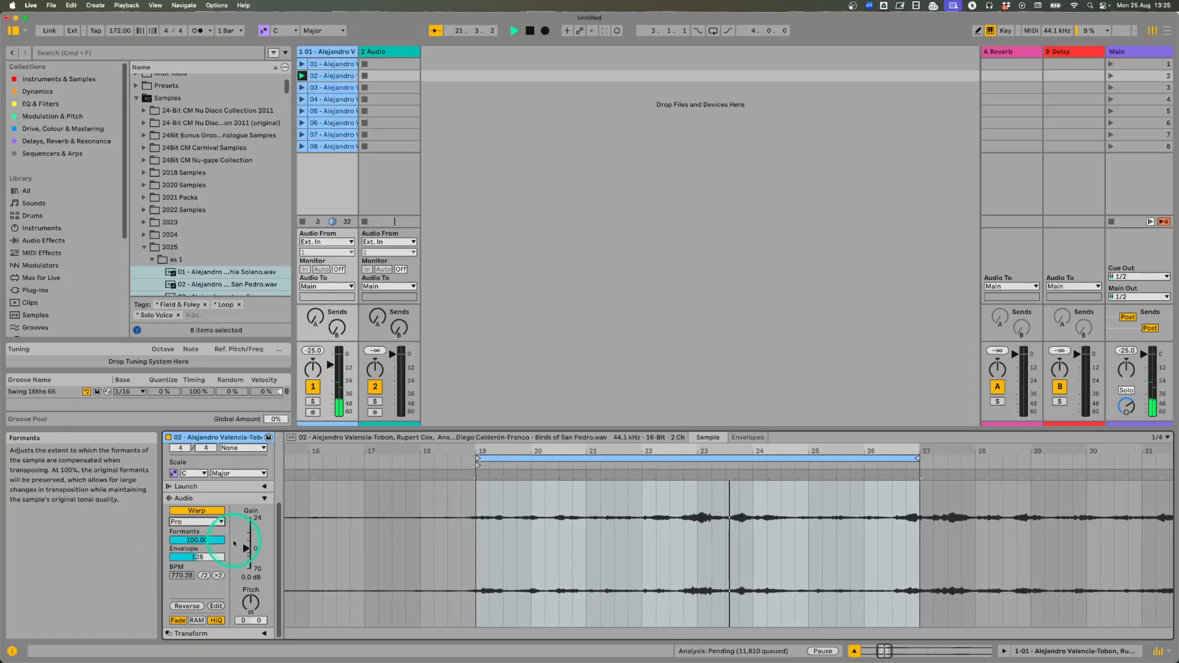
click(197, 521)
click(193, 570)
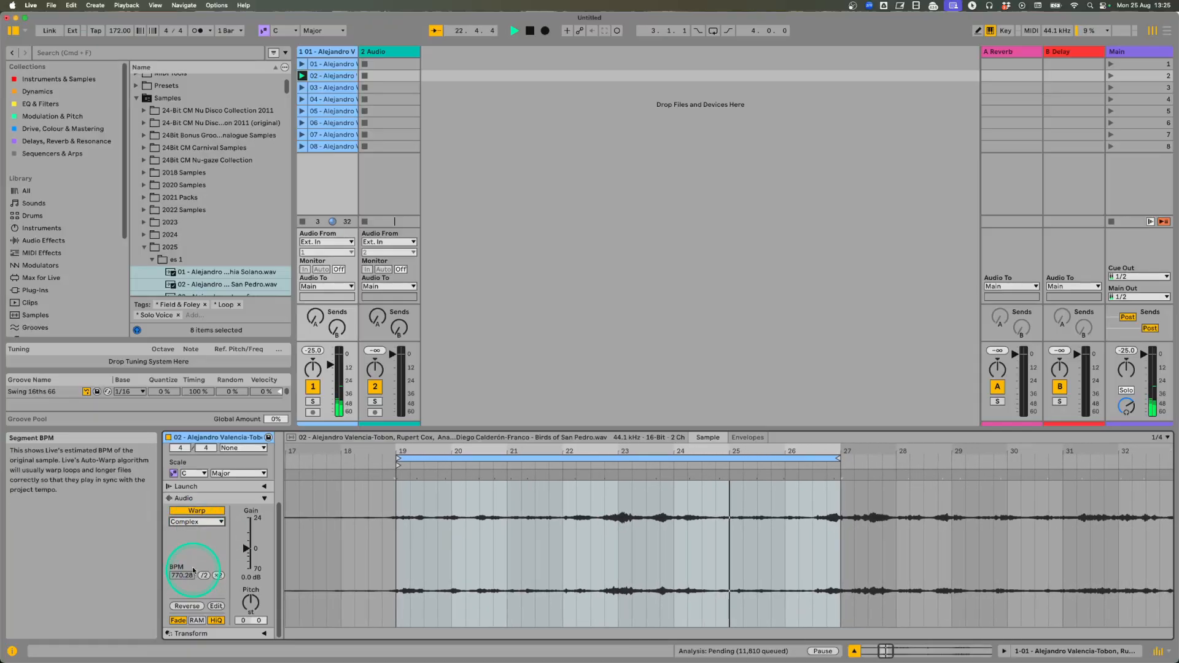
click(195, 521)
click(188, 531)
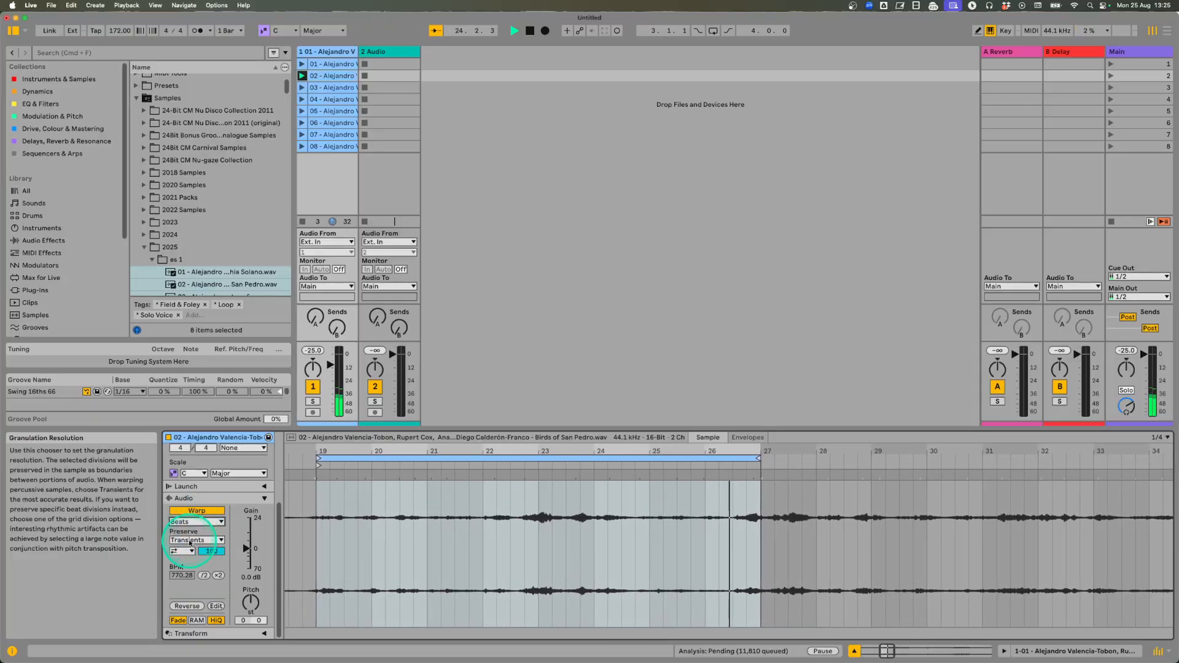
Switch clip 02 to Complex Pro warp mode once more, listen, and return it to Beats for comparison.
click(197, 522)
click(198, 583)
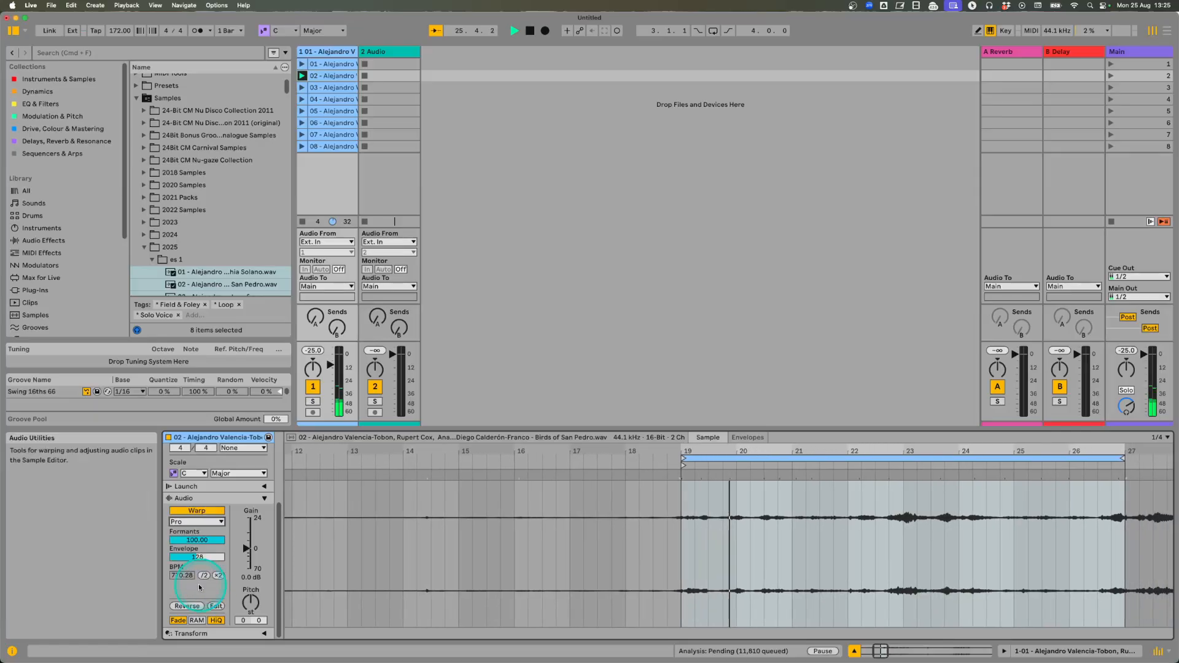
click(192, 511)
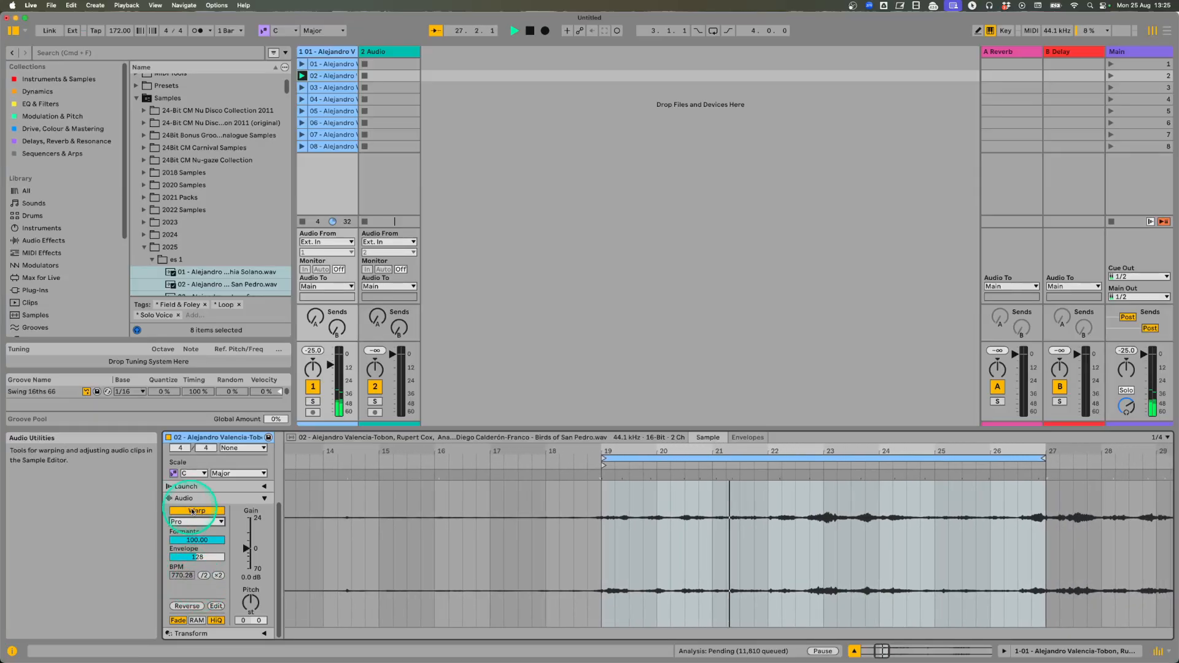
click(194, 521)
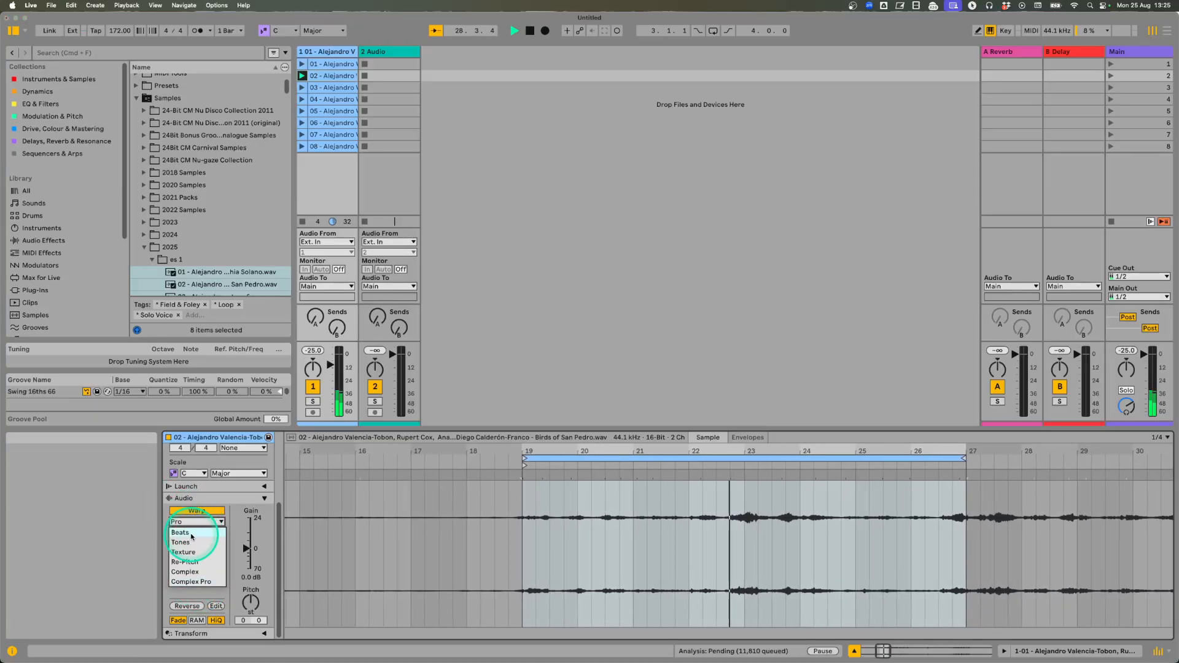
click(191, 533)
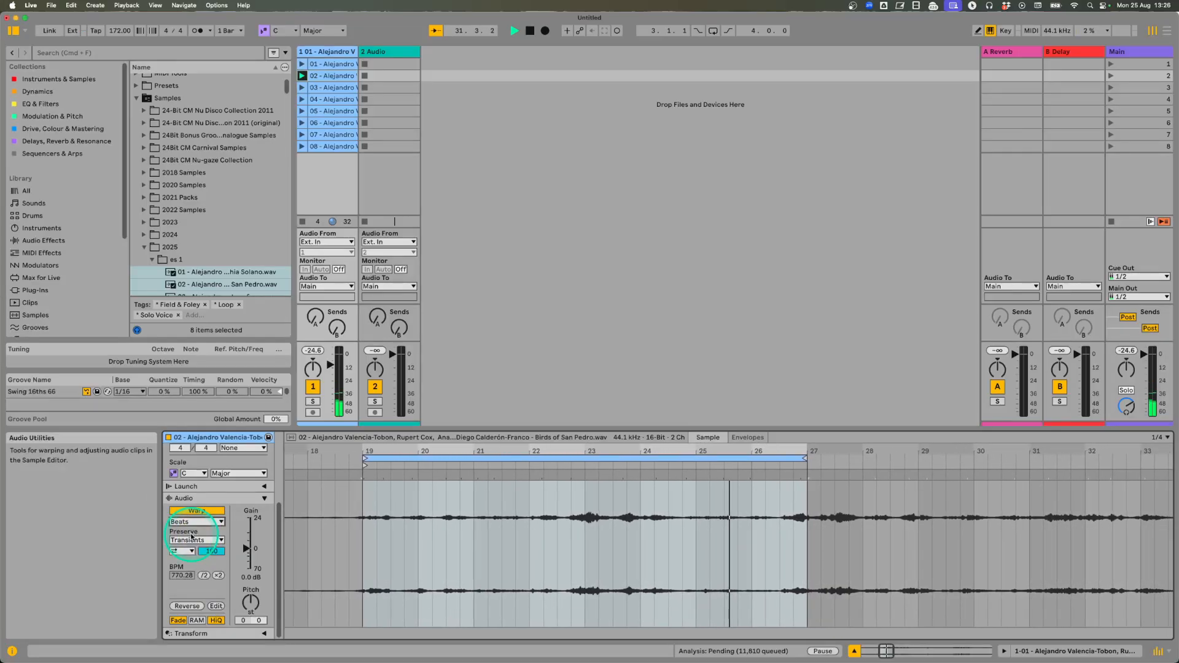
Stop playback and review the available warp modes for clip 02, leaving Beats selected.
click(197, 588)
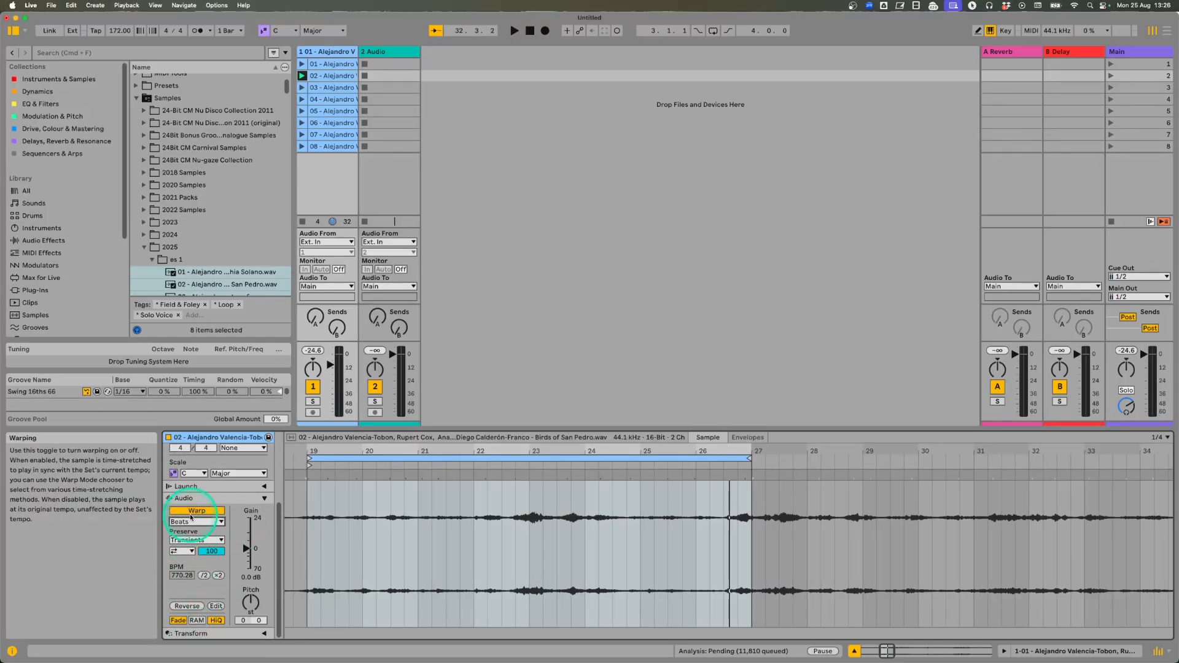
click(150, 544)
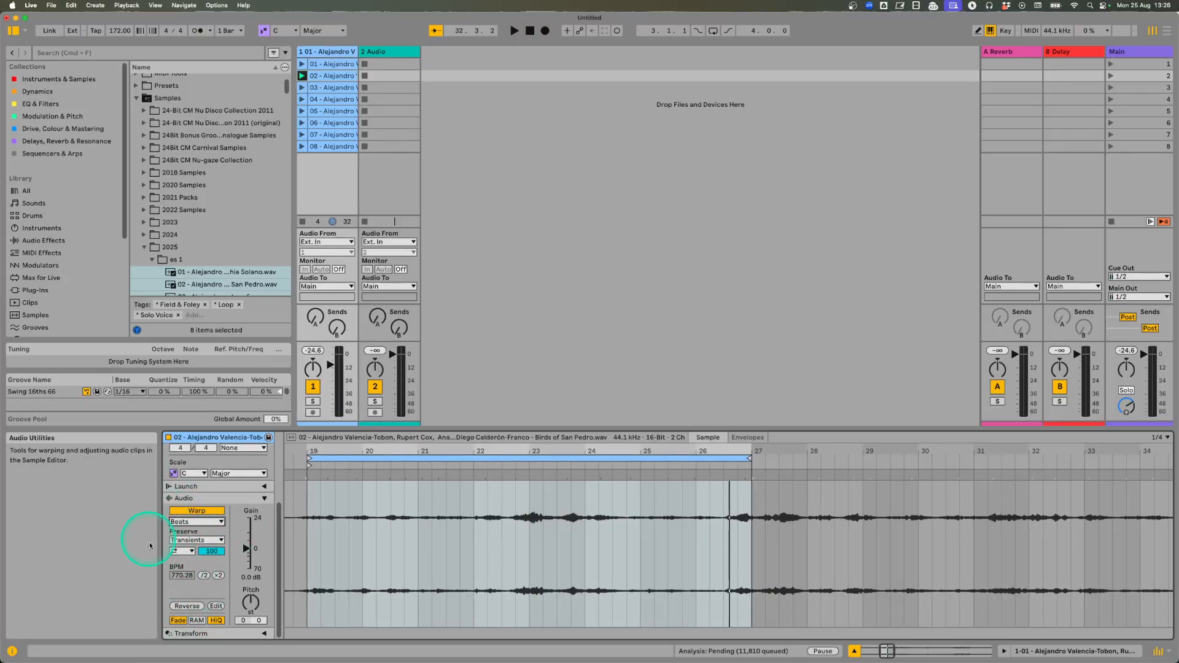
click(181, 575)
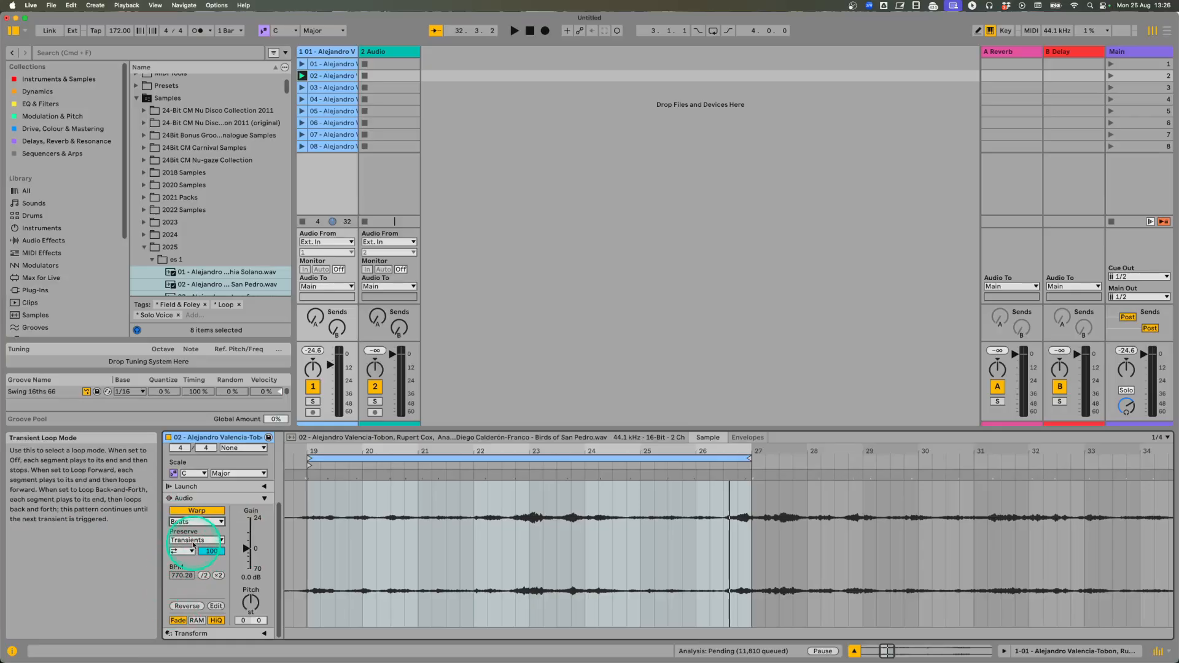
click(194, 522)
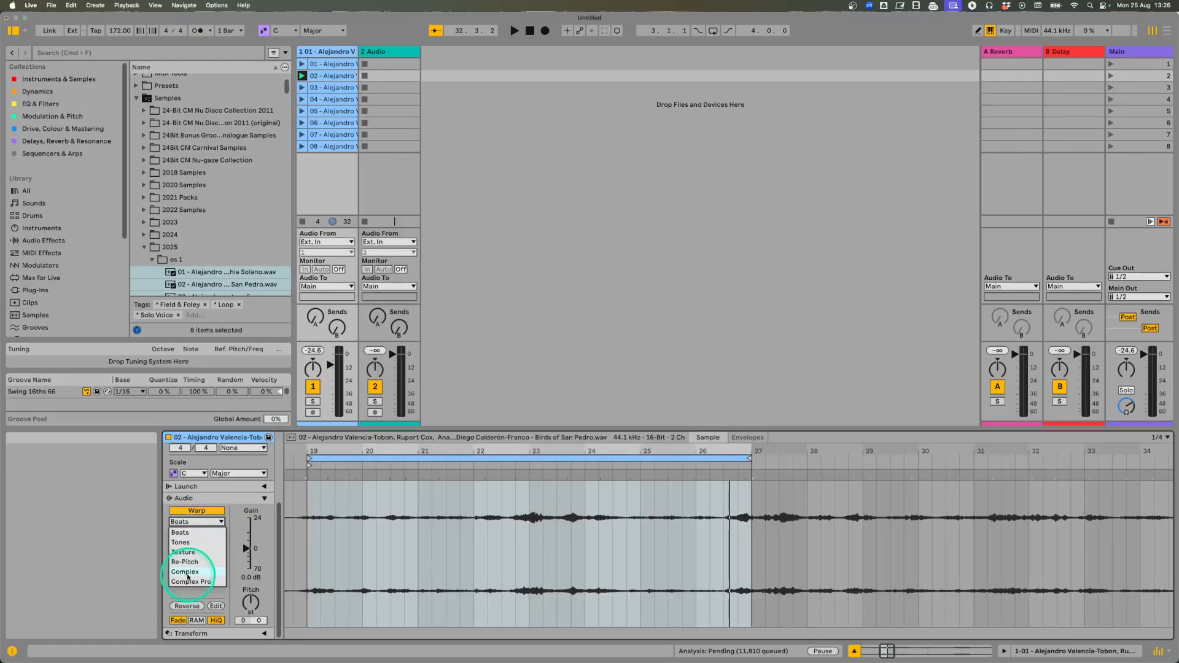
click(195, 532)
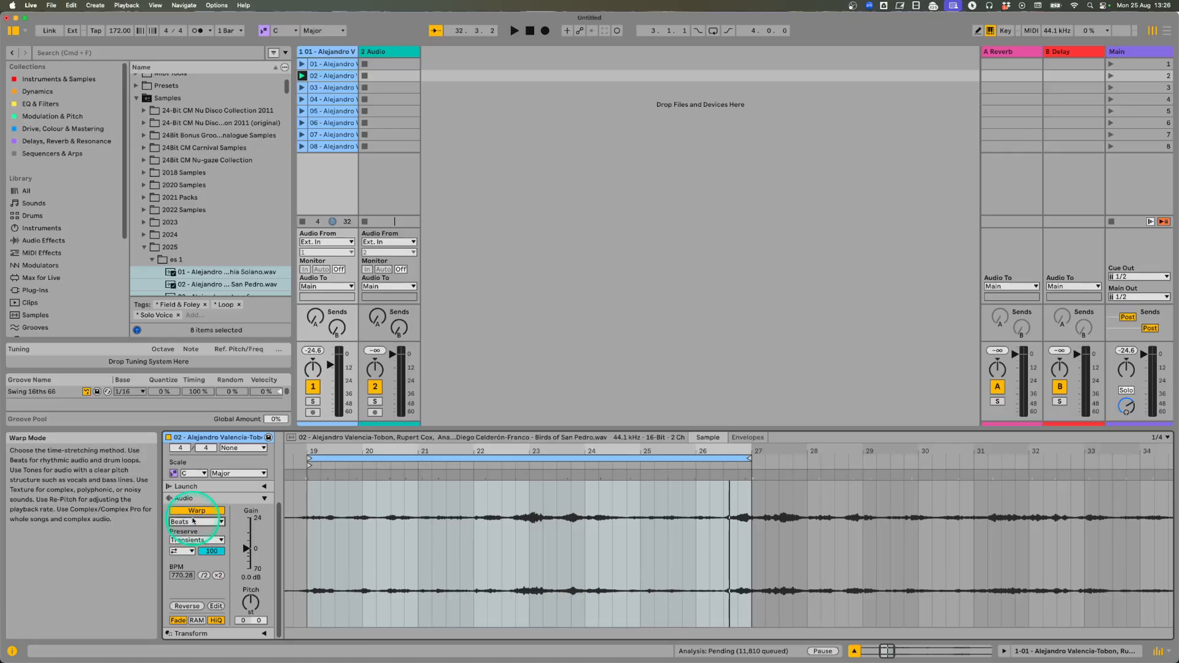
click(199, 521)
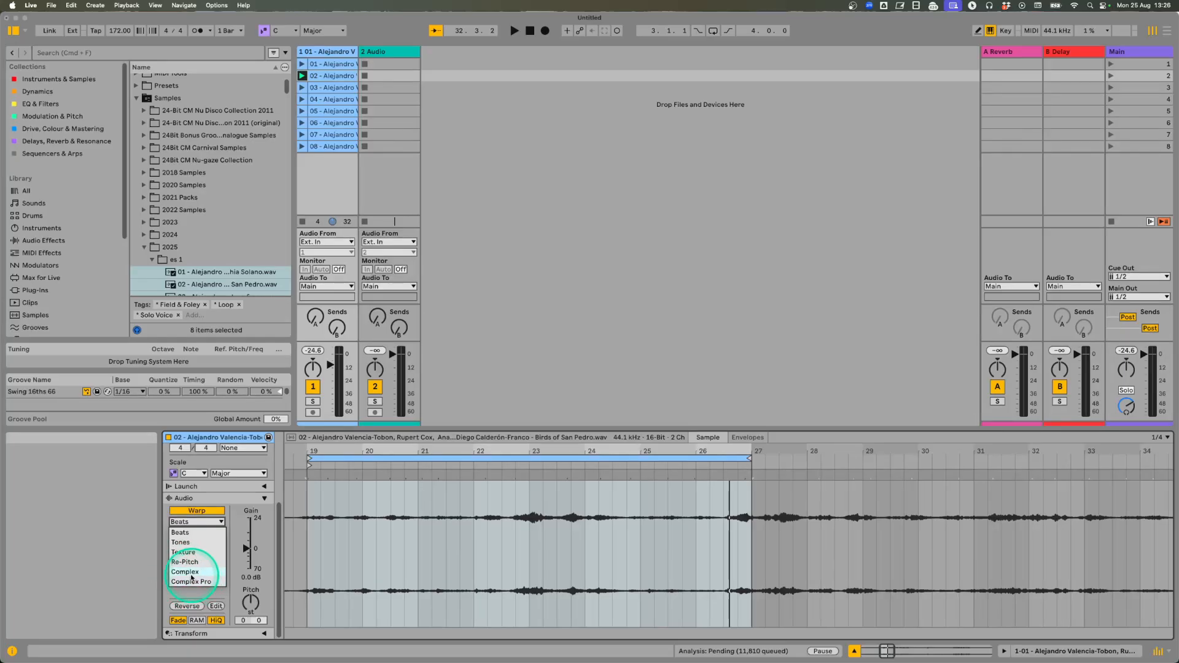
click(145, 553)
click(195, 521)
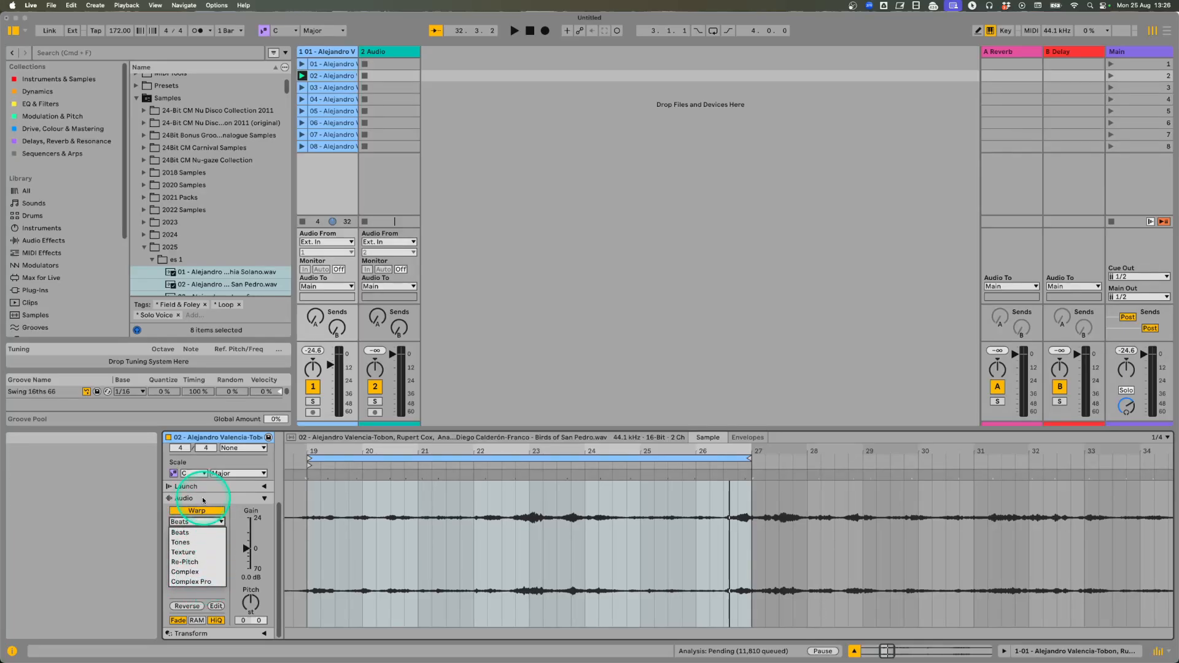
click(145, 533)
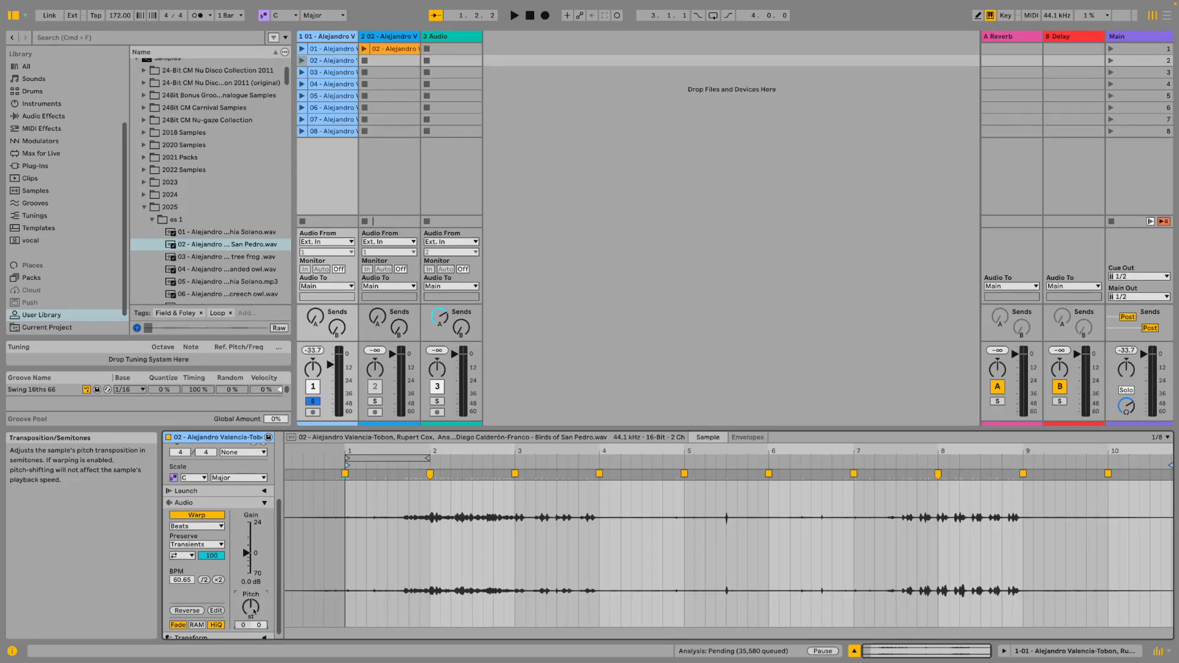
Launch clip 02 on the first track and double its segment BPM to 121.31.
click(251, 607)
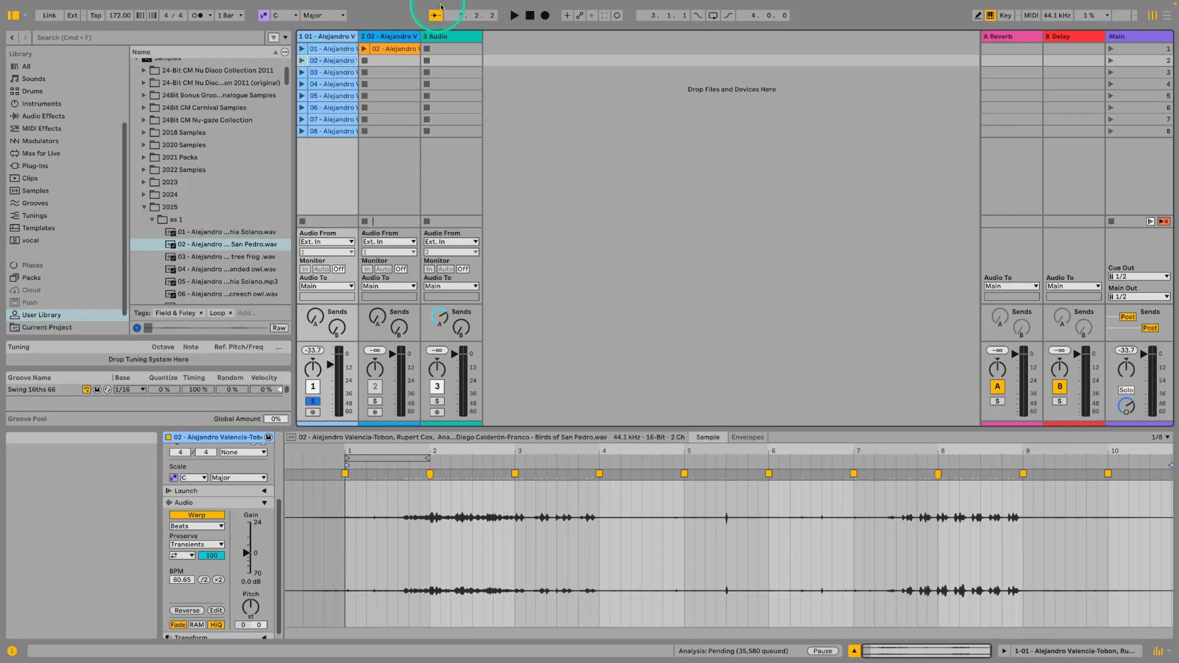
click(301, 60)
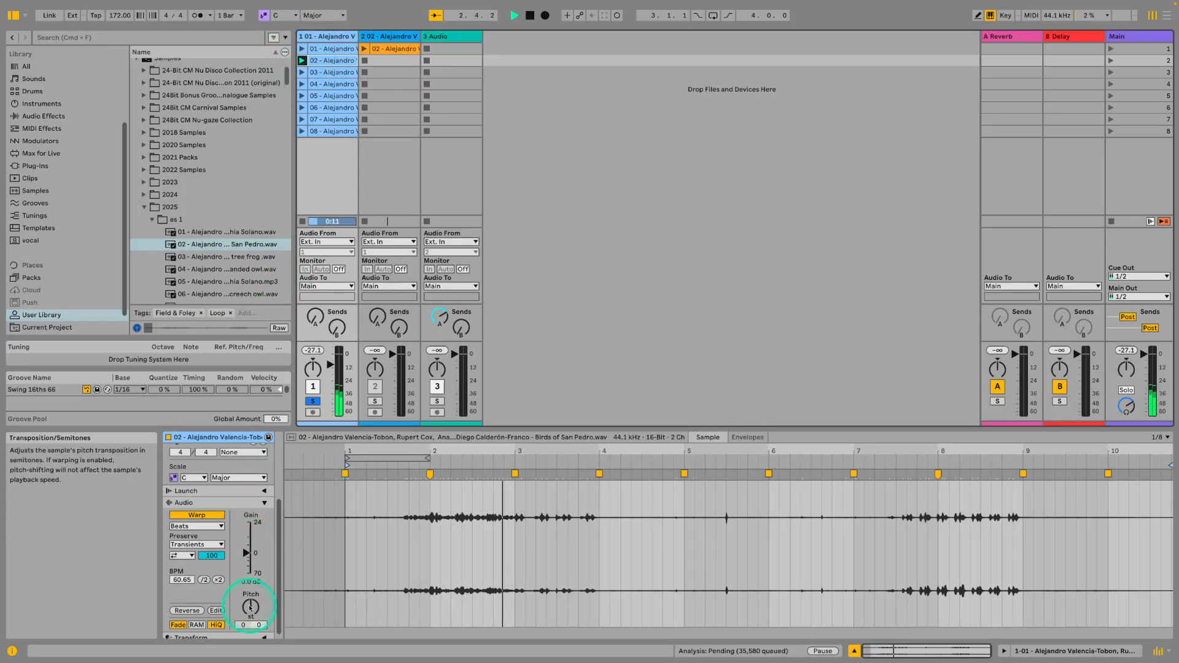
click(218, 579)
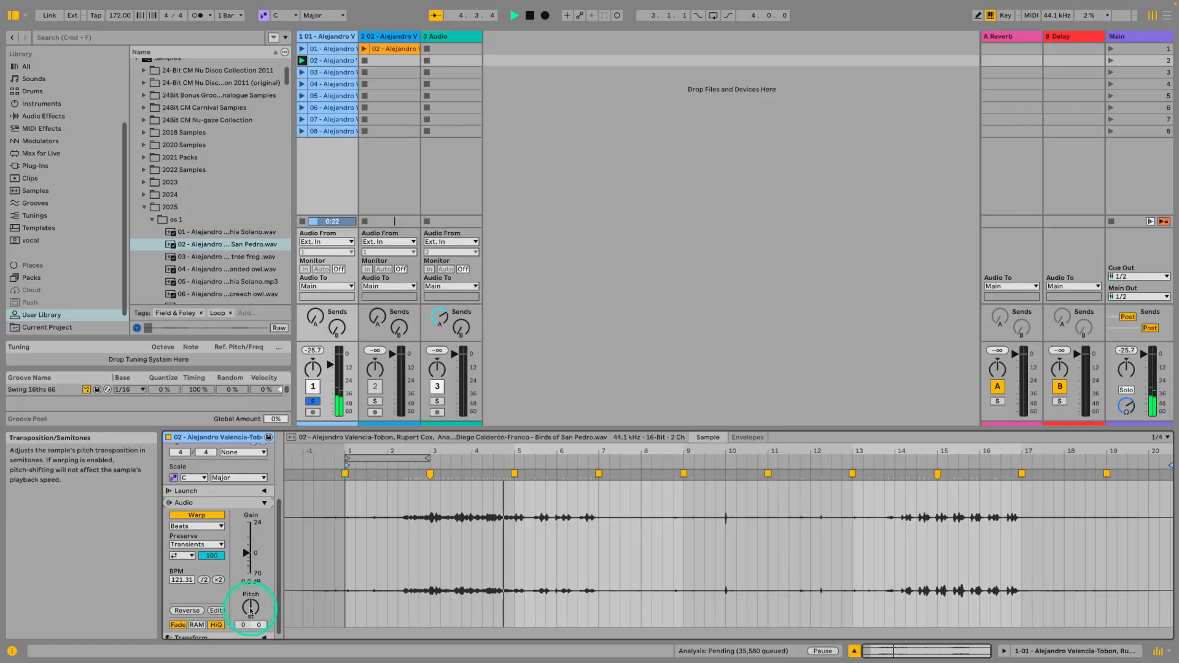
Transpose clip 02 down to -36 semitones, restarting playback to hear the lowered pitch.
drag(253, 608, 254, 617)
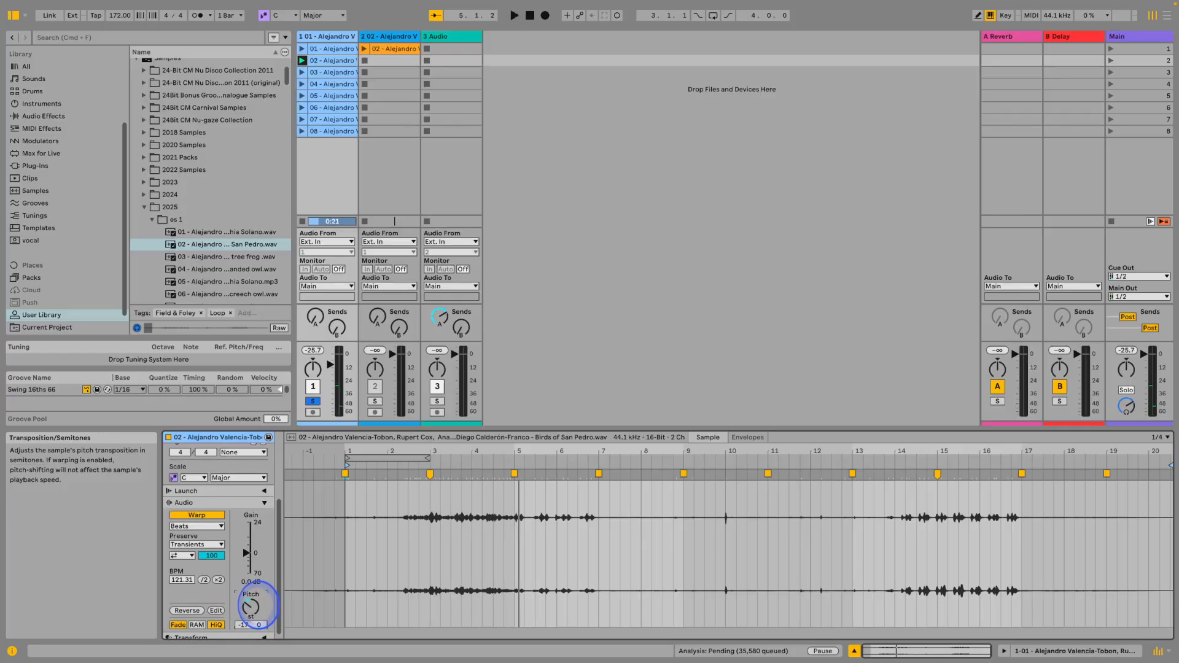
key(space)
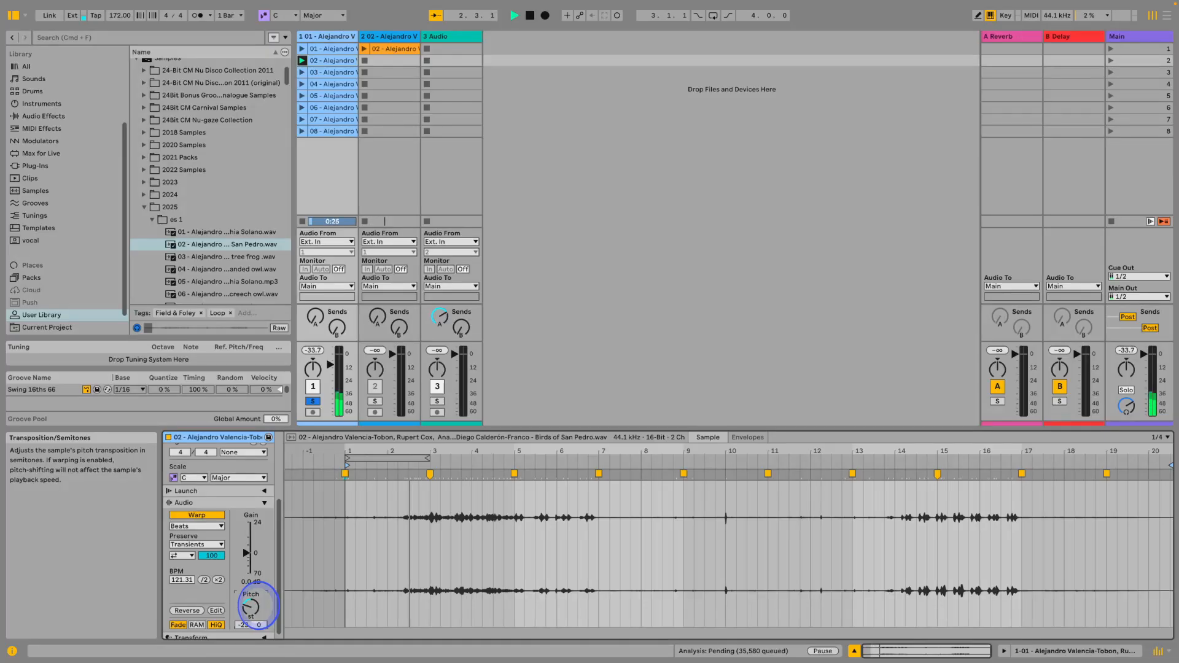
drag(258, 606, 258, 605)
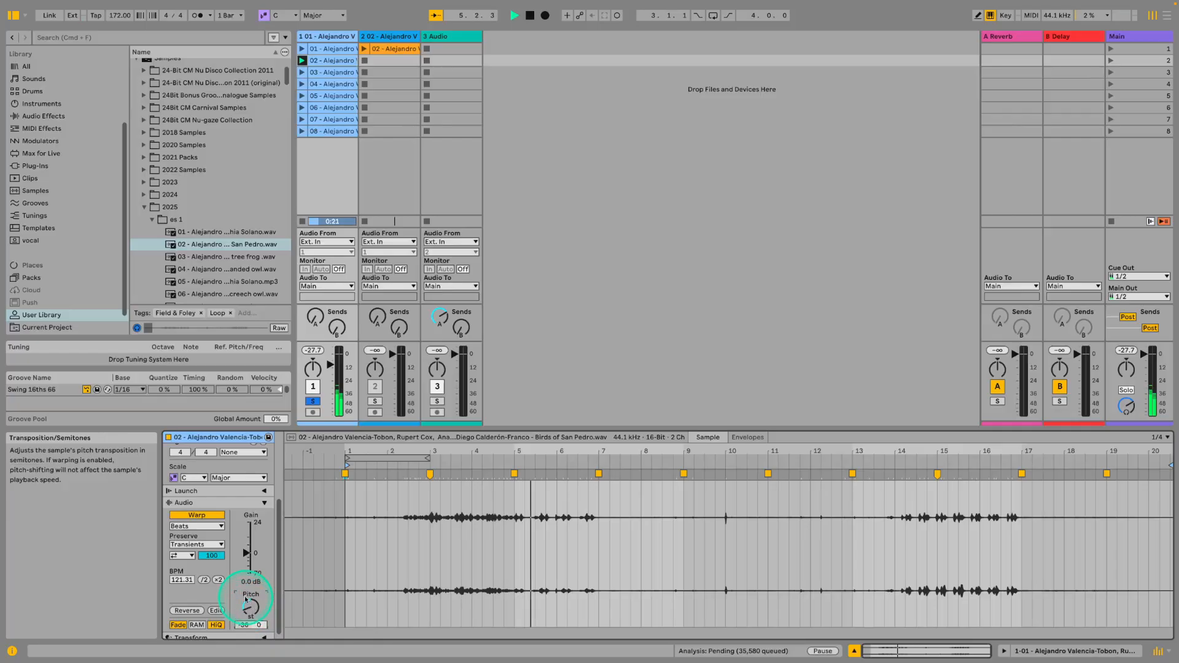
Set clip 02's warp mode to Texture, raise flux to 100, and bring it down to 91.41 while listening.
click(197, 527)
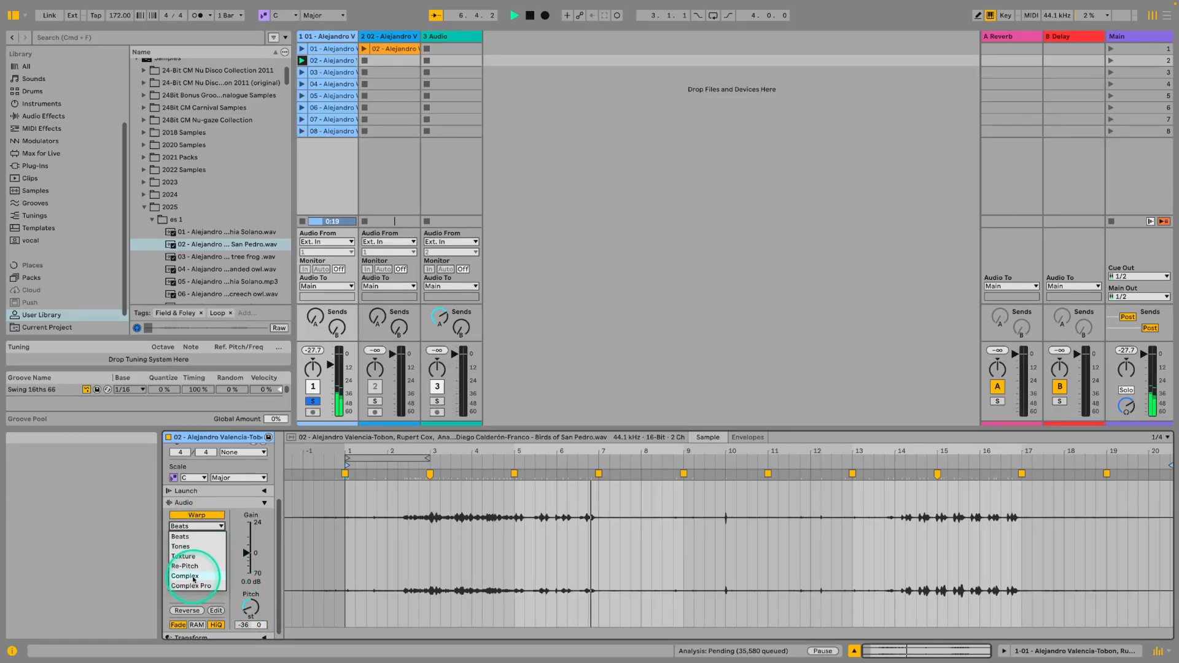
click(185, 556)
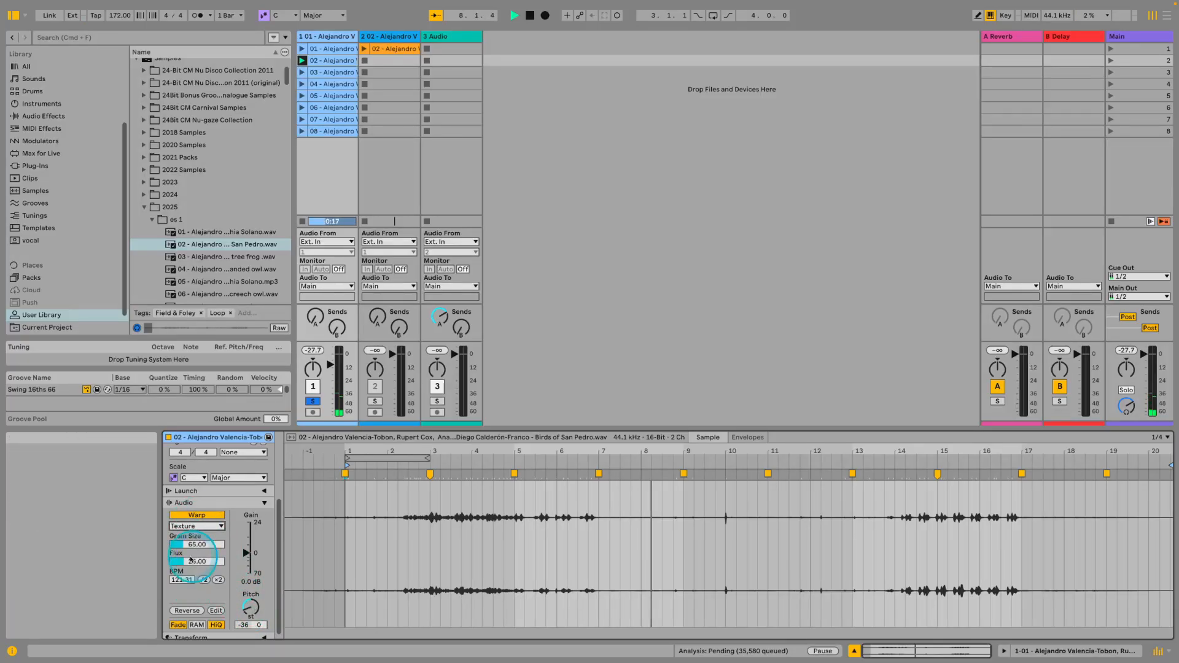
drag(190, 564, 190, 528)
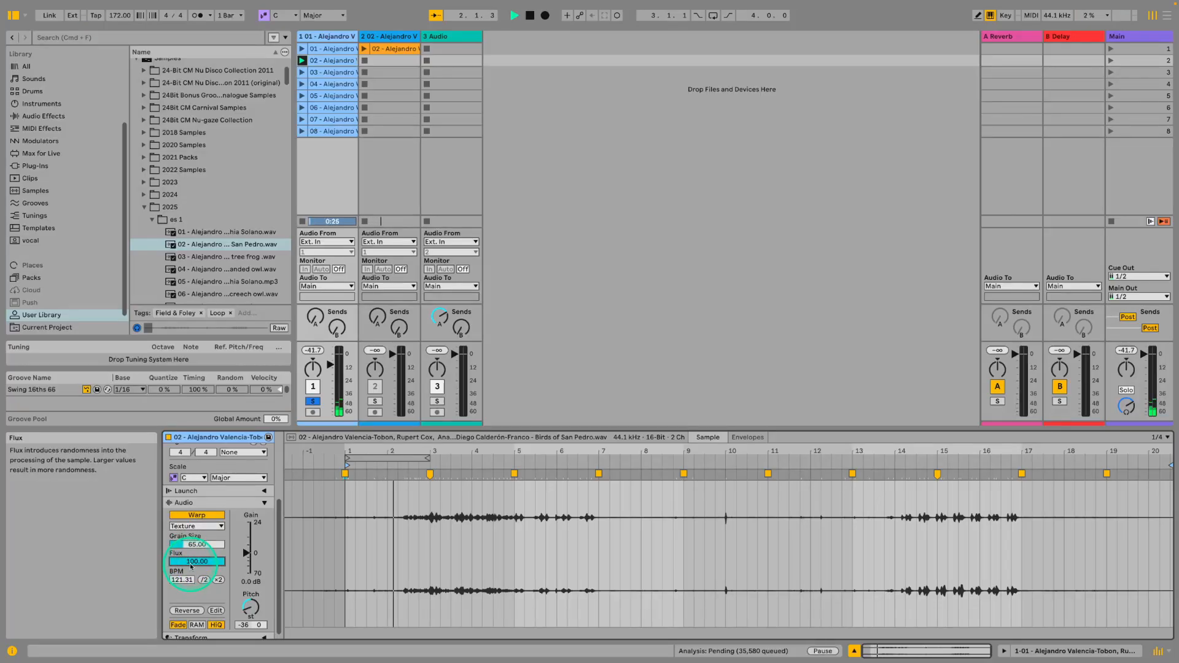
drag(190, 564, 210, 564)
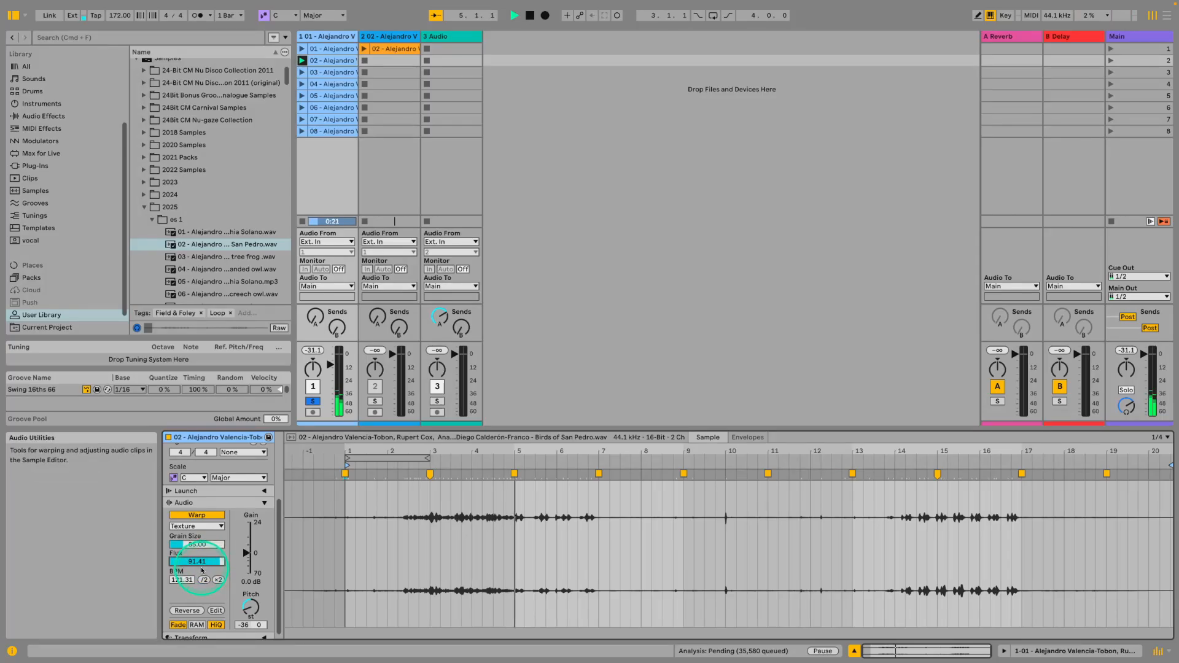
Transpose clip 02 down to -48 semitones, restart playback to listen, and settle on -38 semitones.
click(248, 606)
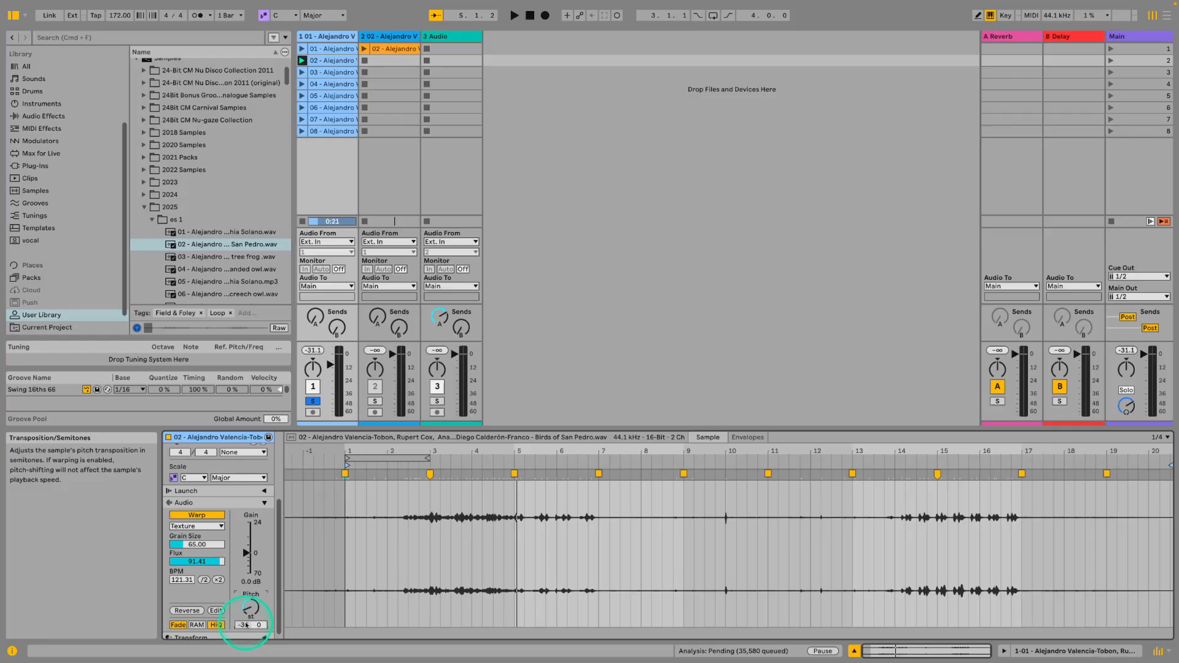
drag(250, 606, 249, 620)
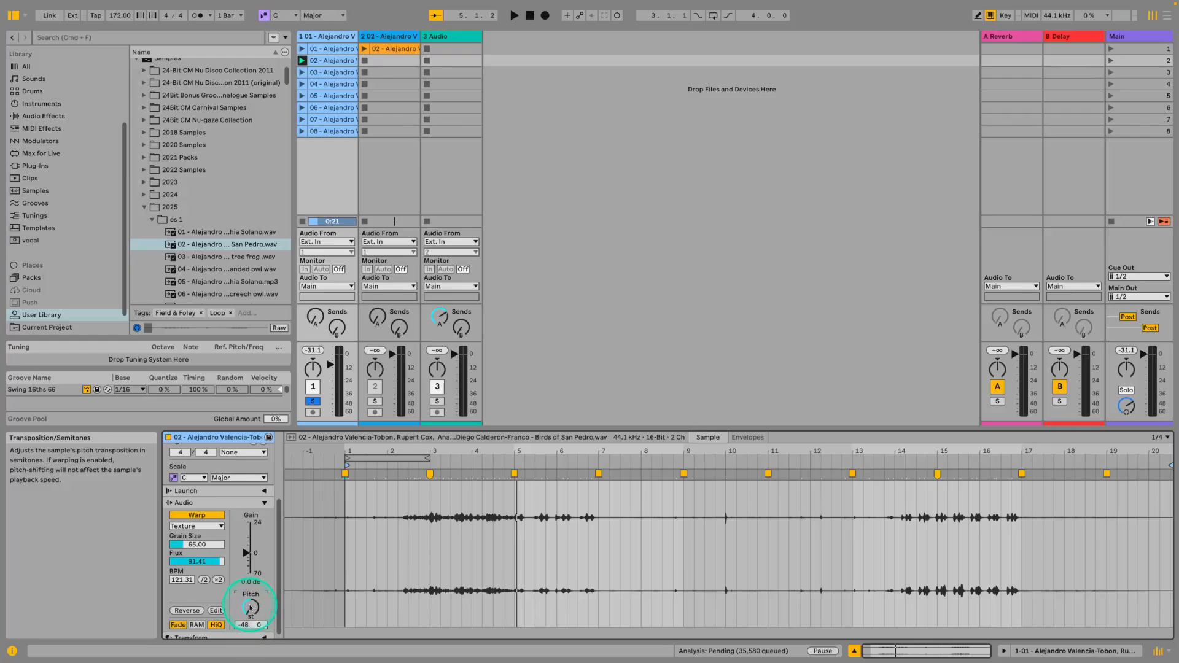
key(space)
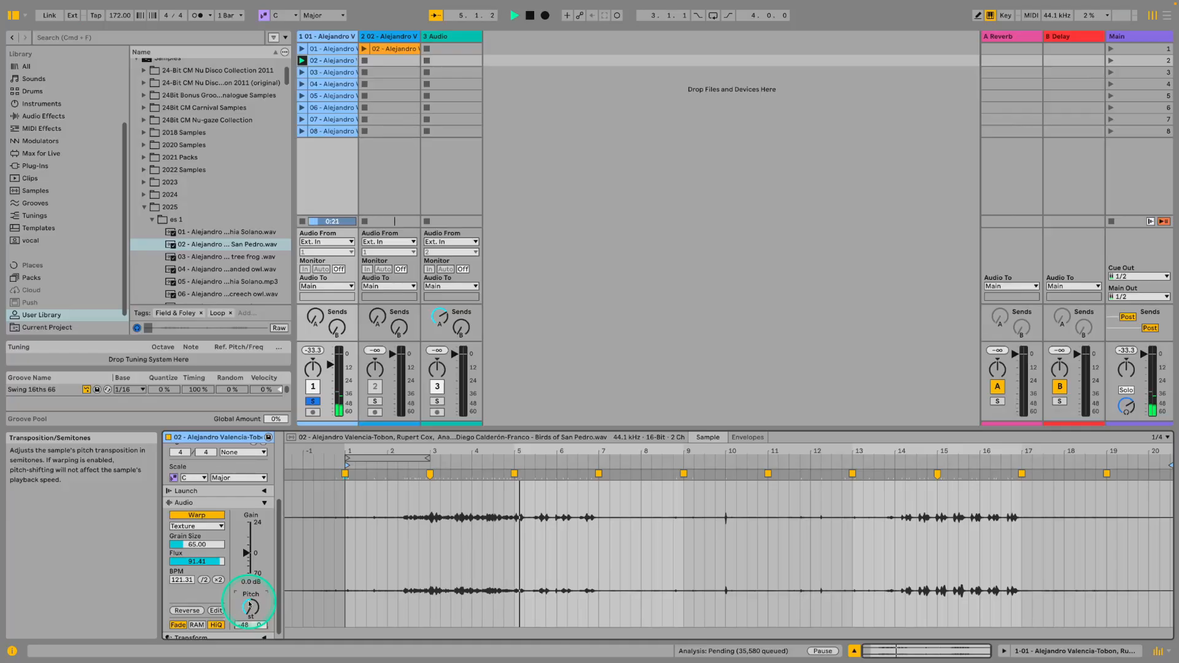
drag(249, 605, 249, 603)
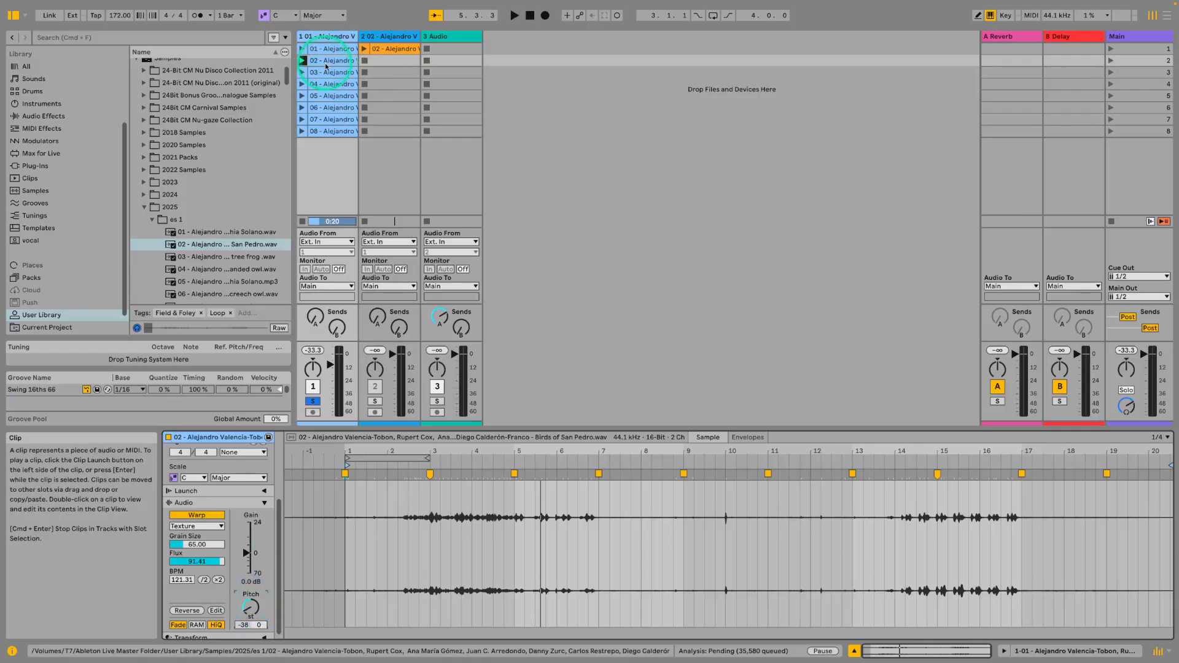
Delete the second track and move clip 02 from the first track into the first slot of the adjacent track.
click(373, 38)
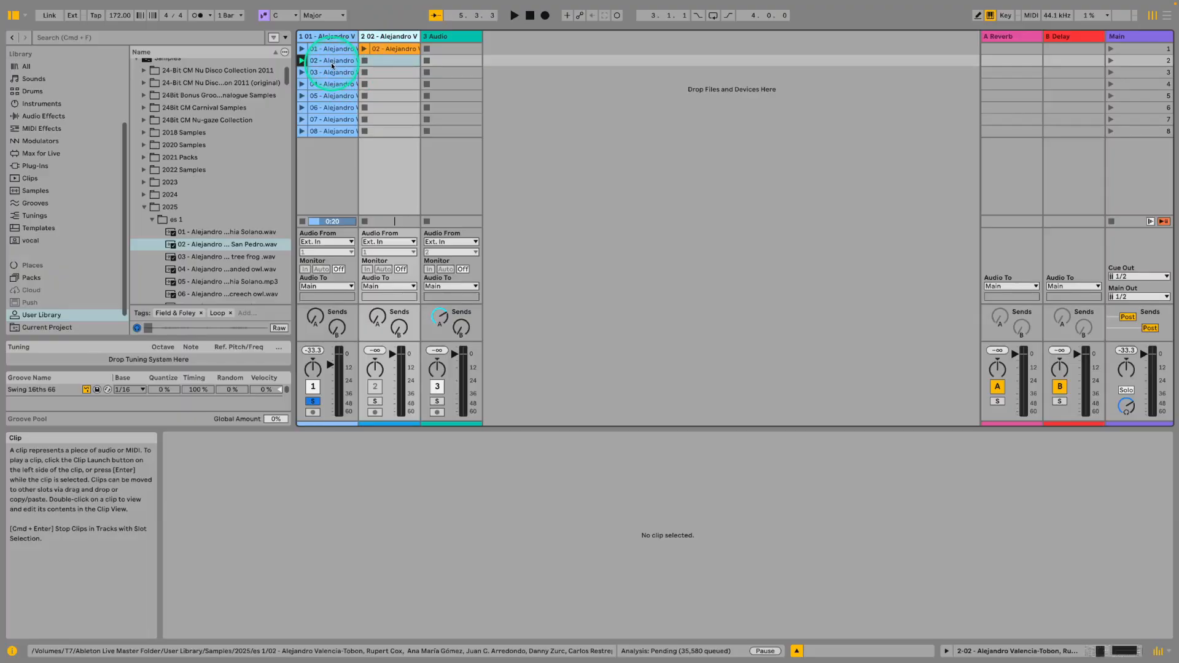
key(Delete)
drag(330, 62, 373, 51)
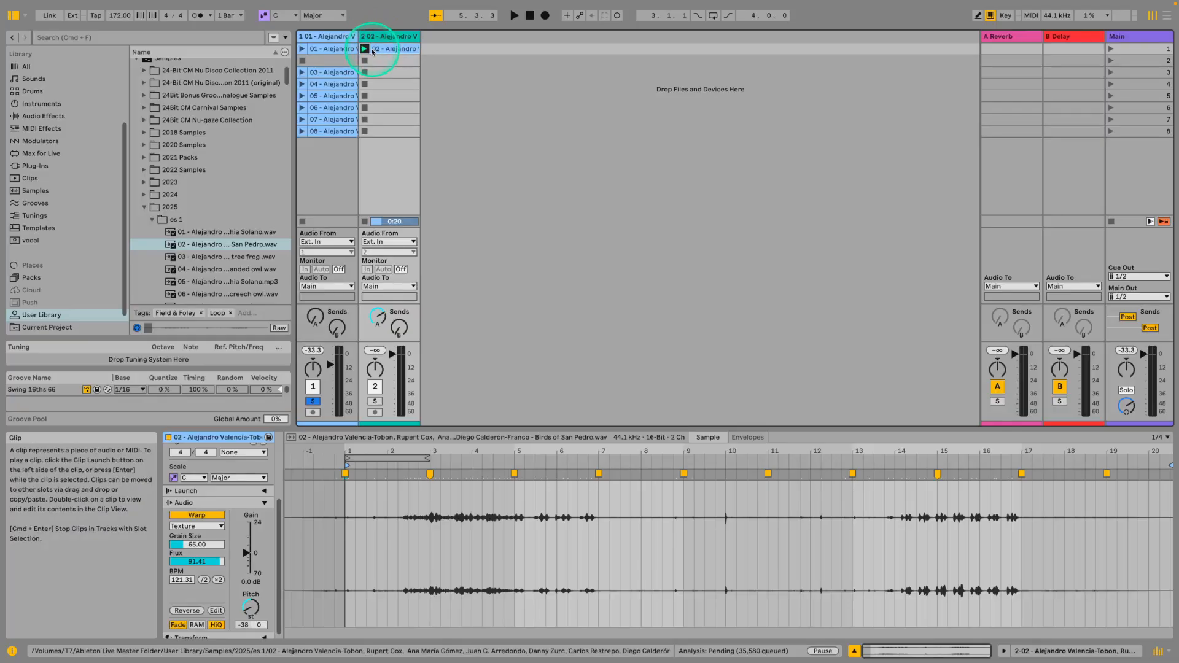
Launch the moved clip 02 and solo track 2.
click(364, 49)
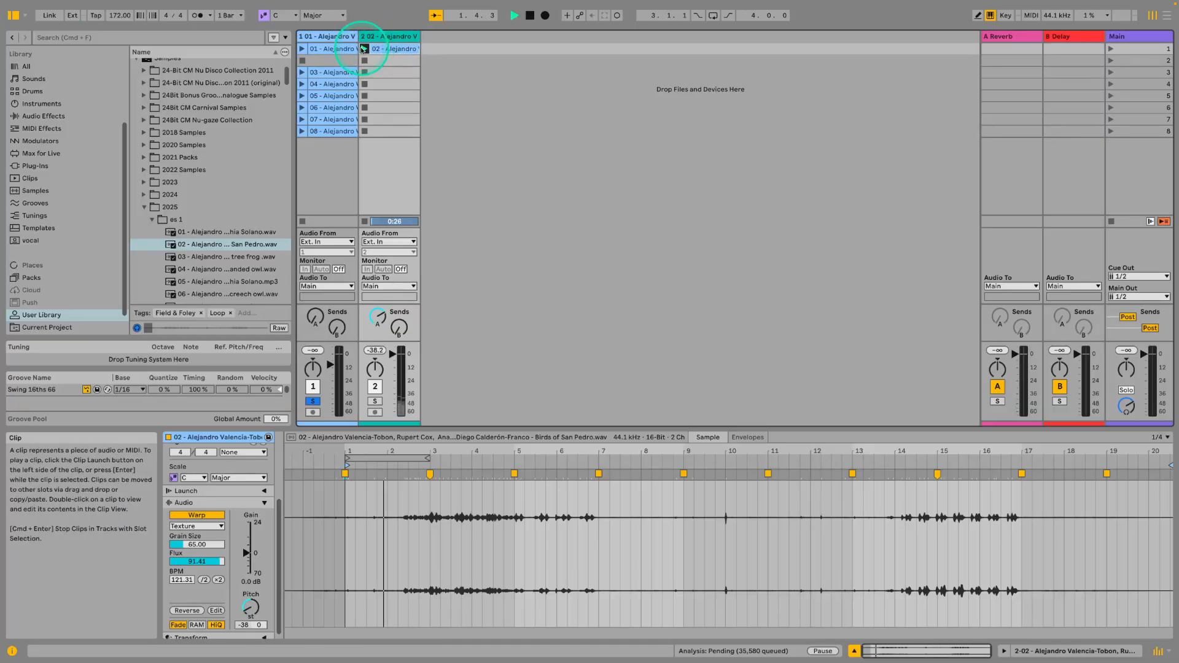
click(372, 403)
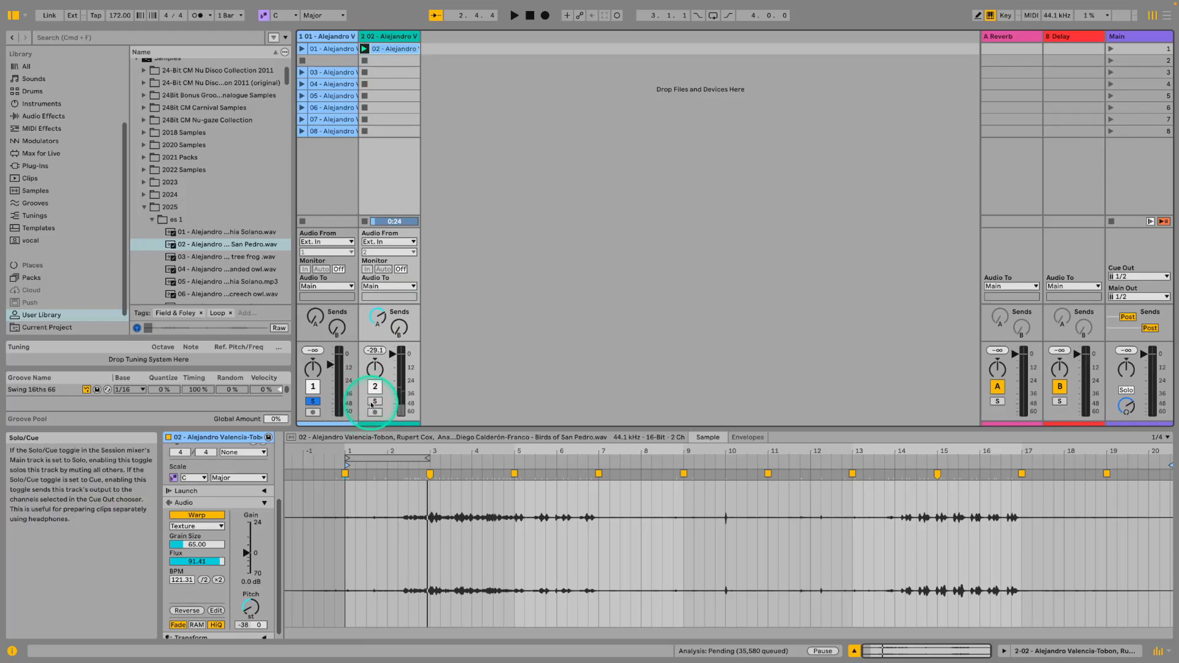
click(372, 402)
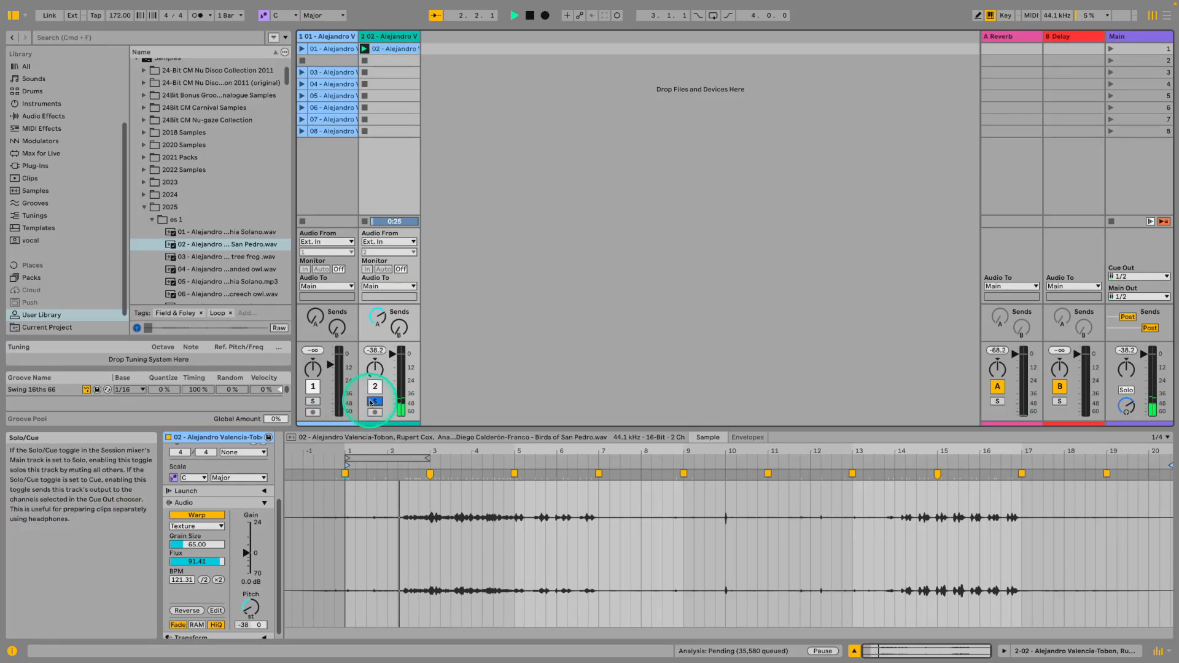
Stop playback and bounce track 2 in place.
right_click(396, 37)
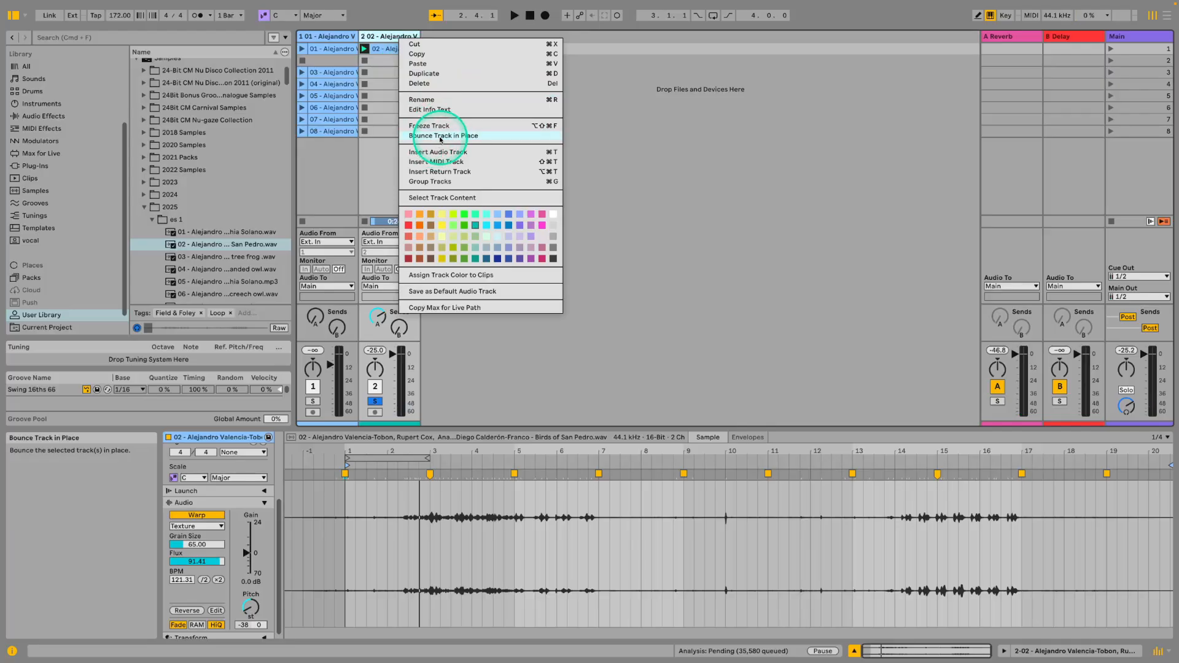
click(250, 607)
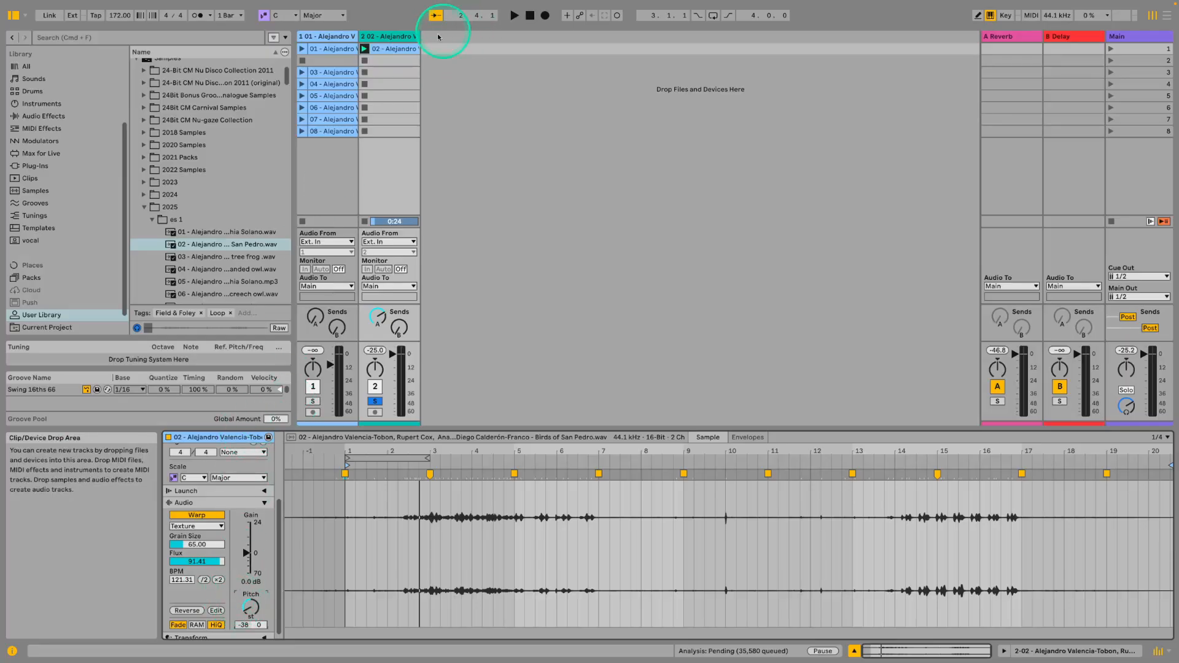
click(400, 51)
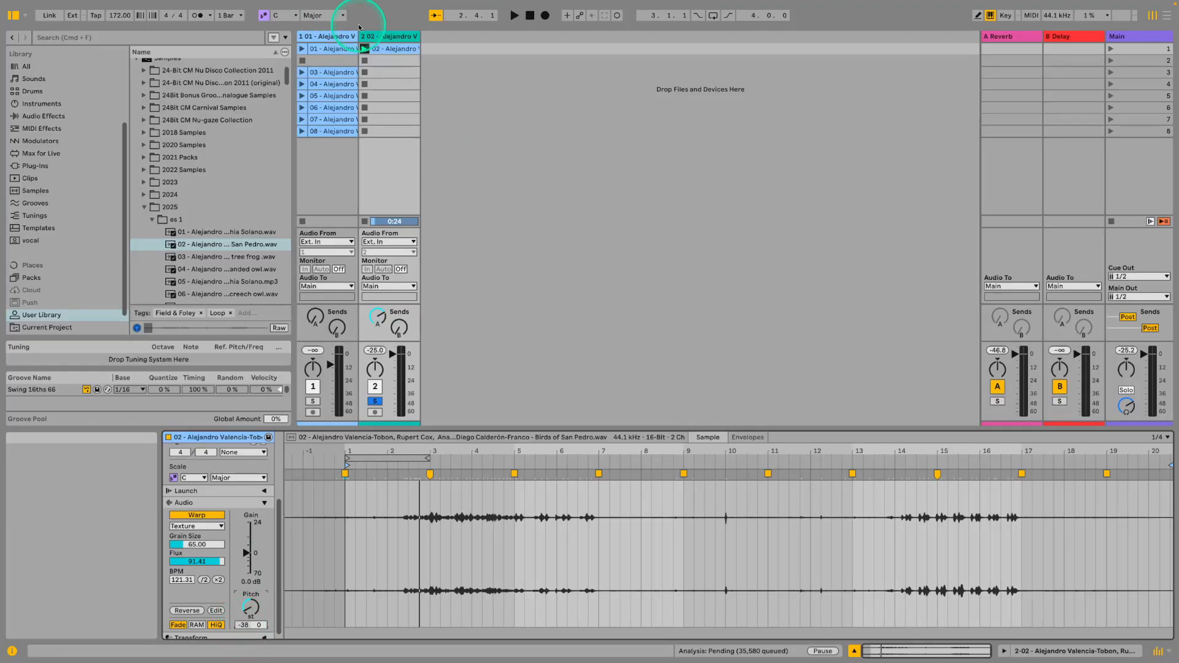
right_click(377, 35)
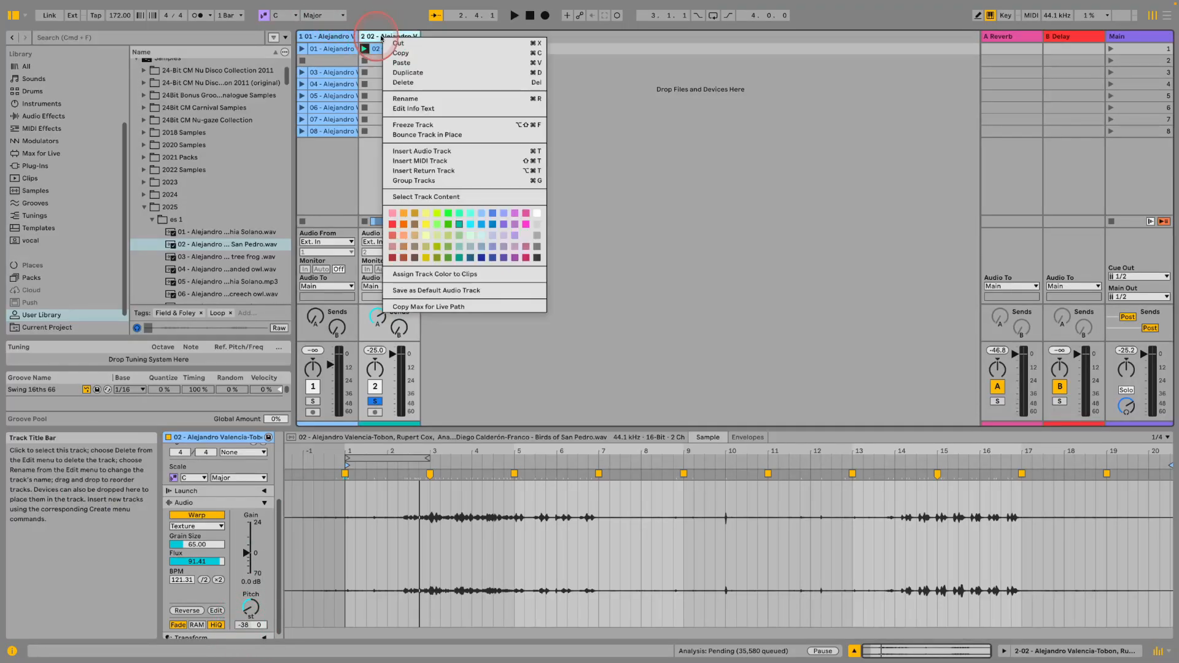
click(419, 136)
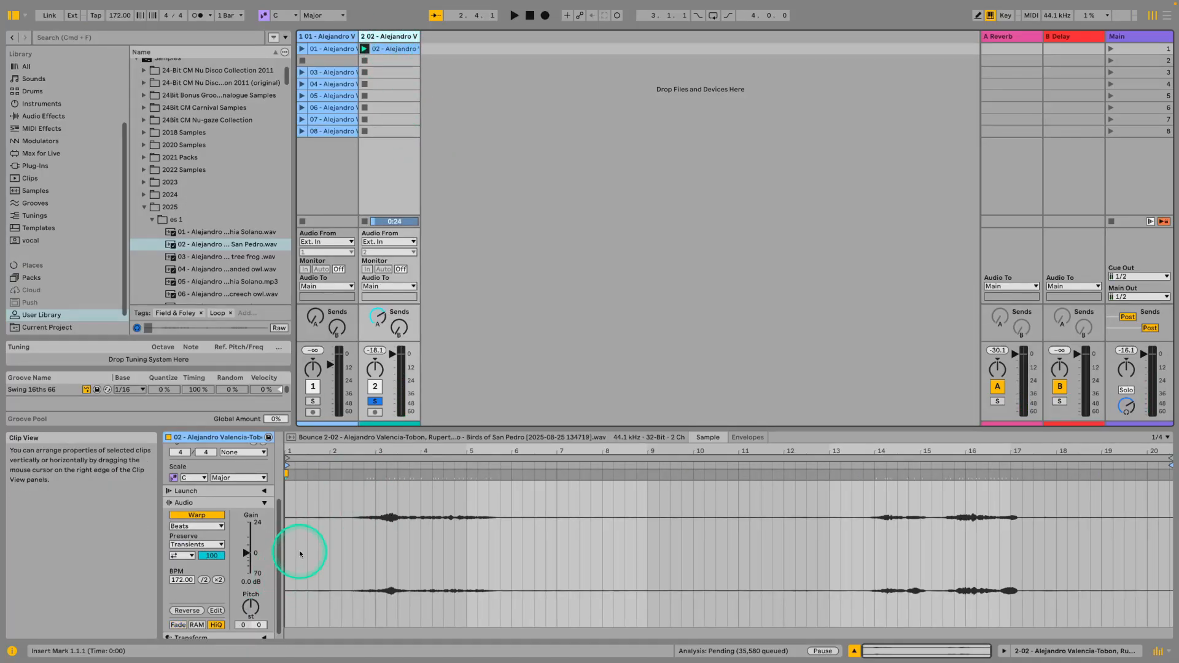
Play the bounced clip, transpose it to -24 semitones, and listen to the result.
key(space)
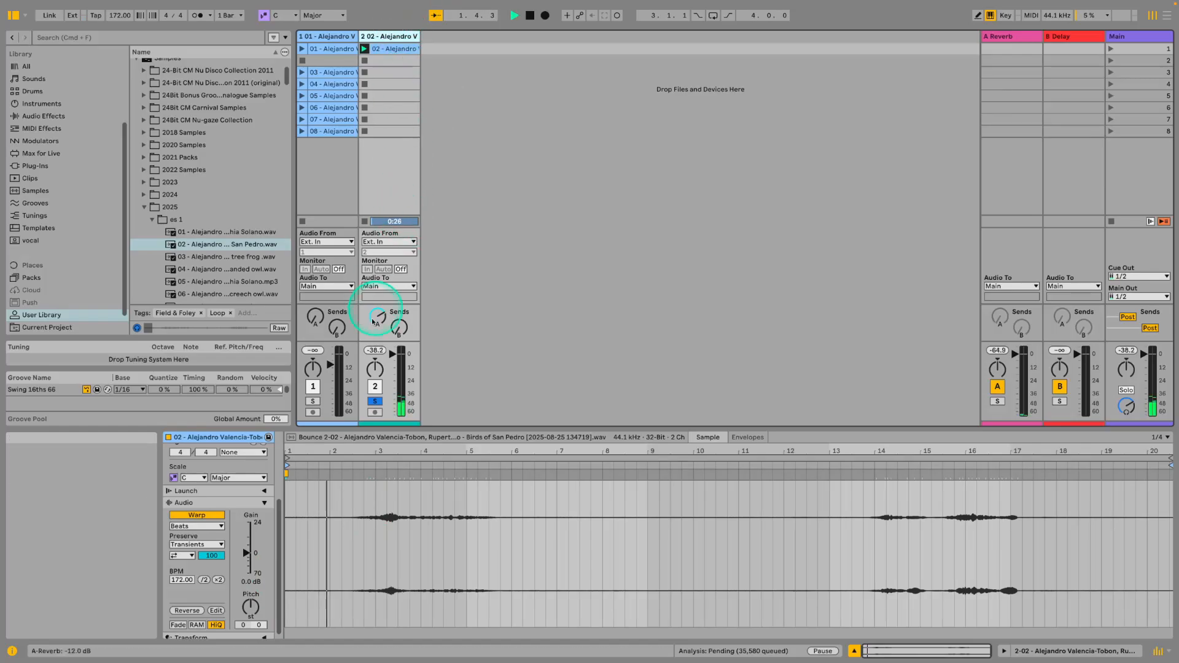
key(space)
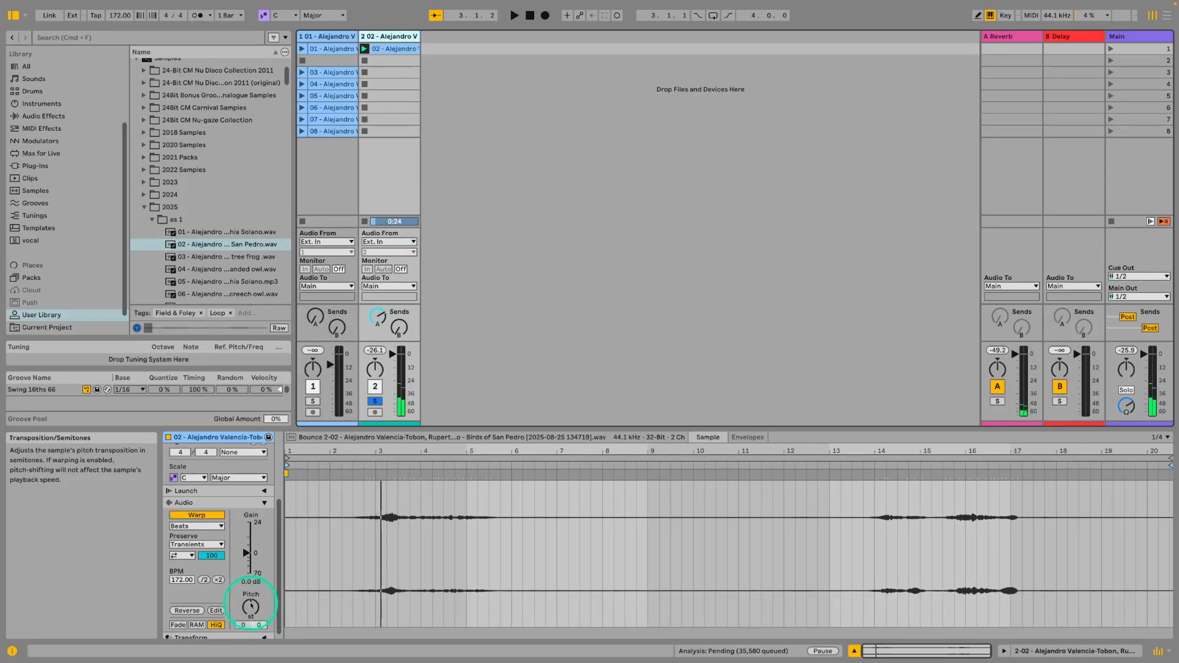
drag(253, 605, 254, 603)
key(space)
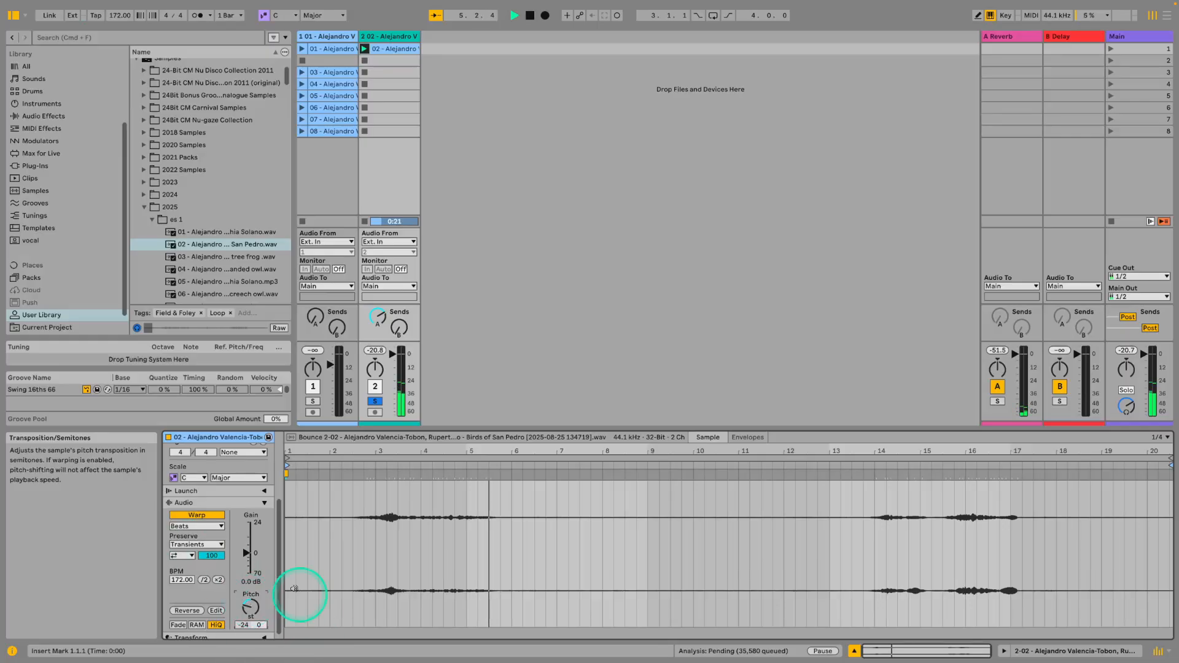
key(space)
Set the bounced clip's warp mode to Texture, flux to 57.03, and transposition to -17 semitones during playback.
click(196, 527)
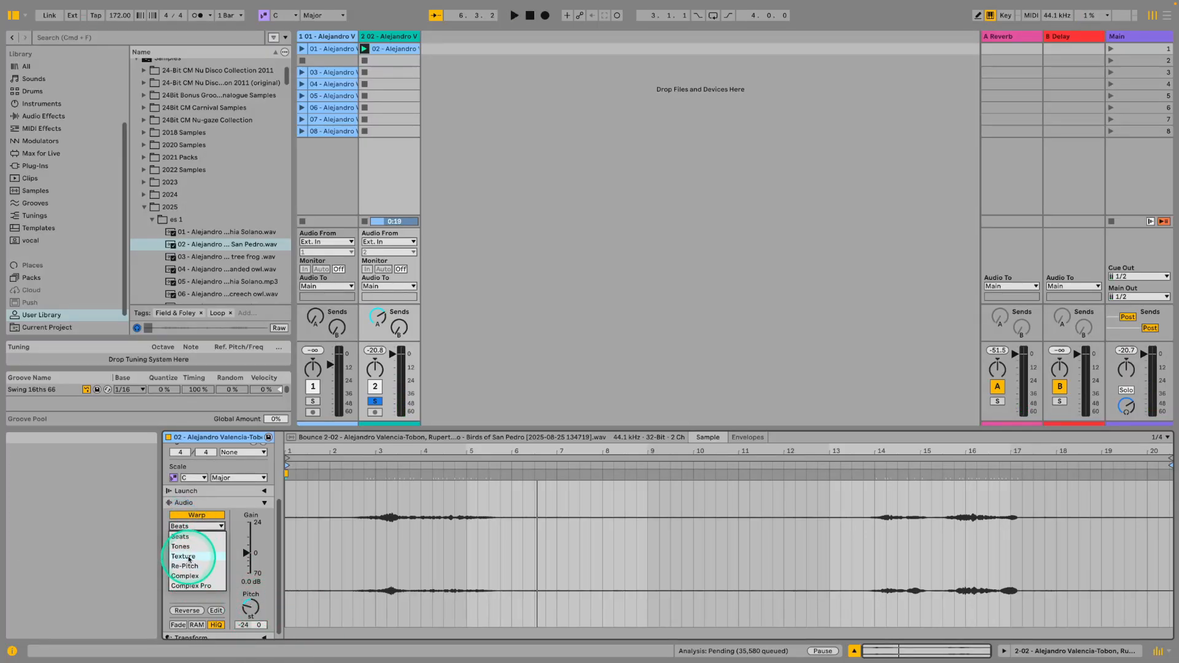
click(188, 557)
key(space)
drag(187, 560, 188, 565)
drag(251, 607, 250, 602)
Loop the bounced clip over one bar from 14.1.1 to 15.1.1.
click(313, 492)
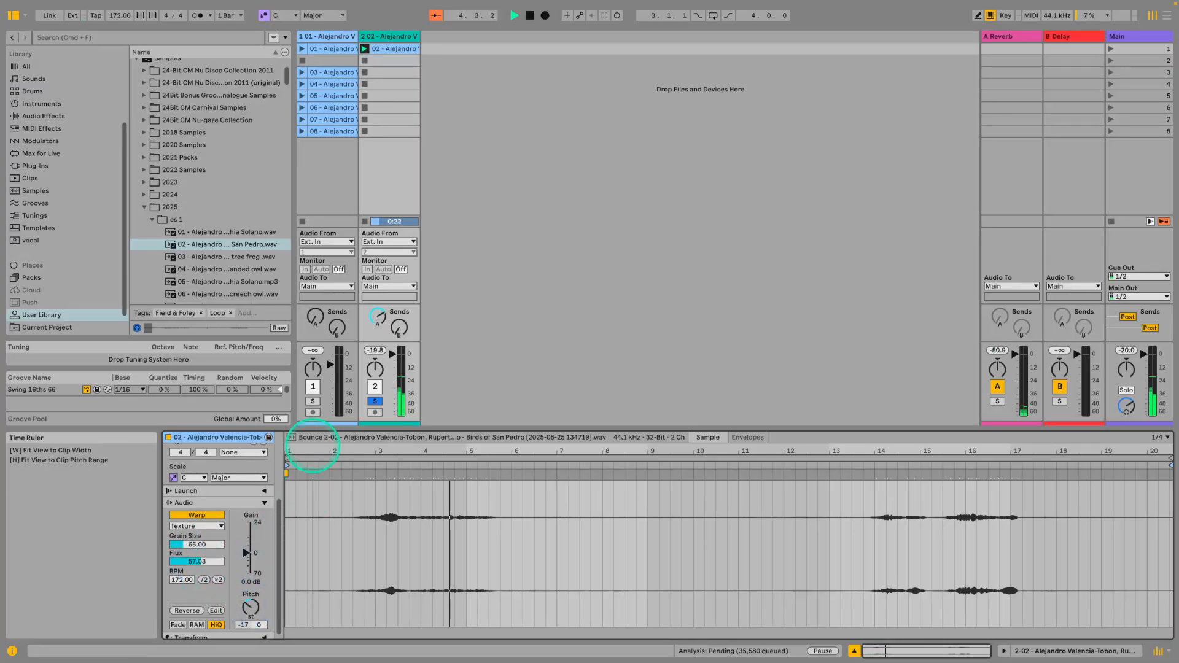
drag(314, 450, 322, 449)
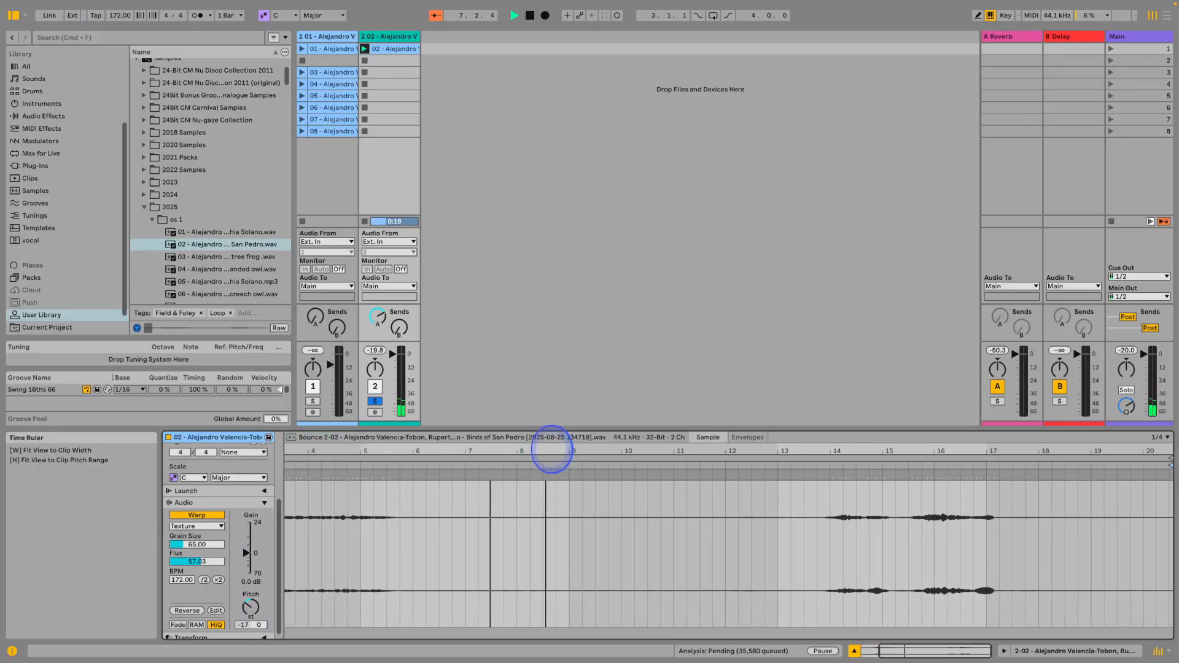
drag(832, 498, 884, 505)
key(super+l)
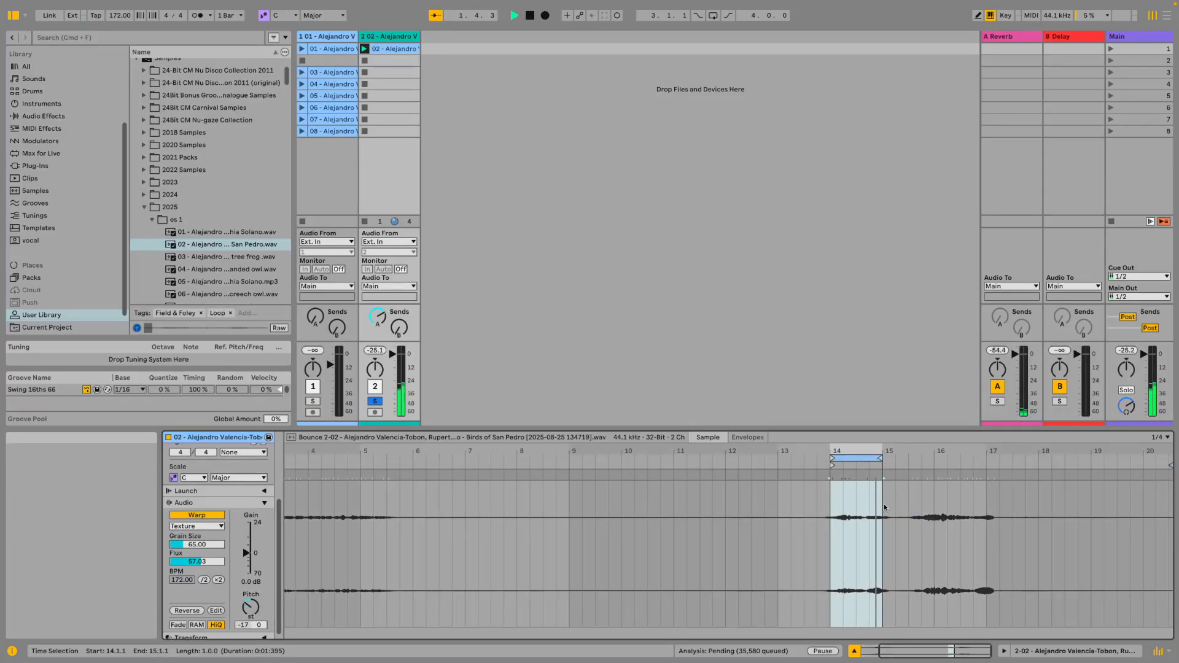
click(864, 496)
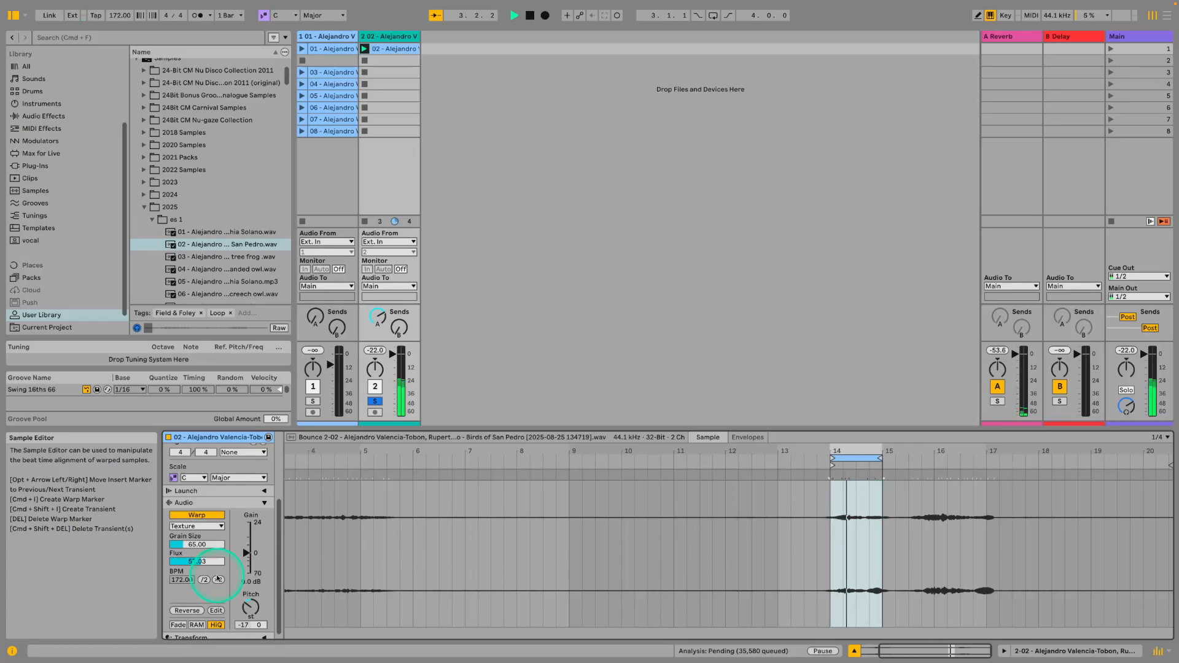
Enable Fade on the bounced clip, compare the loop with it off and on, and reverse the clip.
click(206, 577)
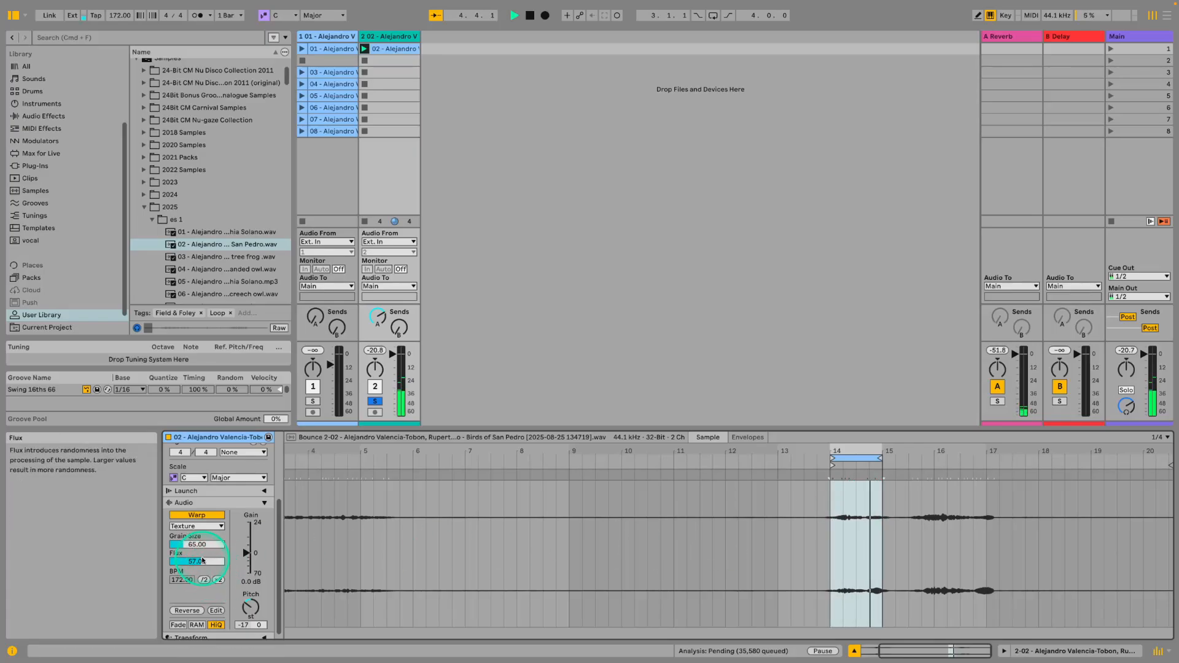
click(199, 626)
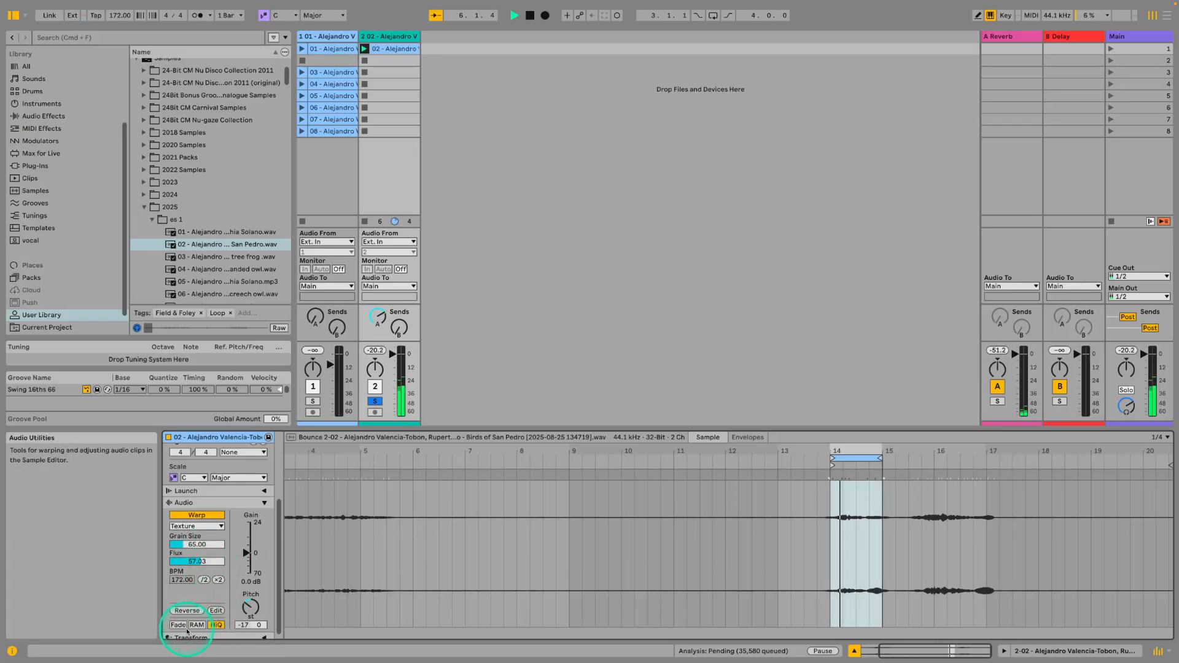
click(879, 517)
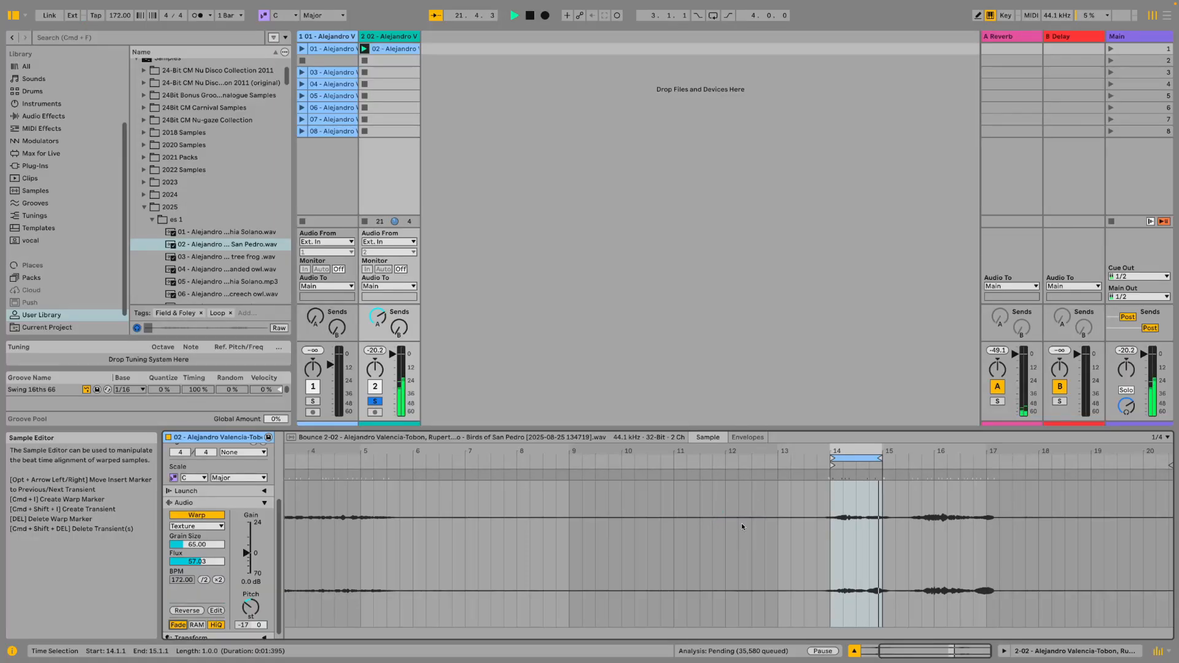
click(179, 625)
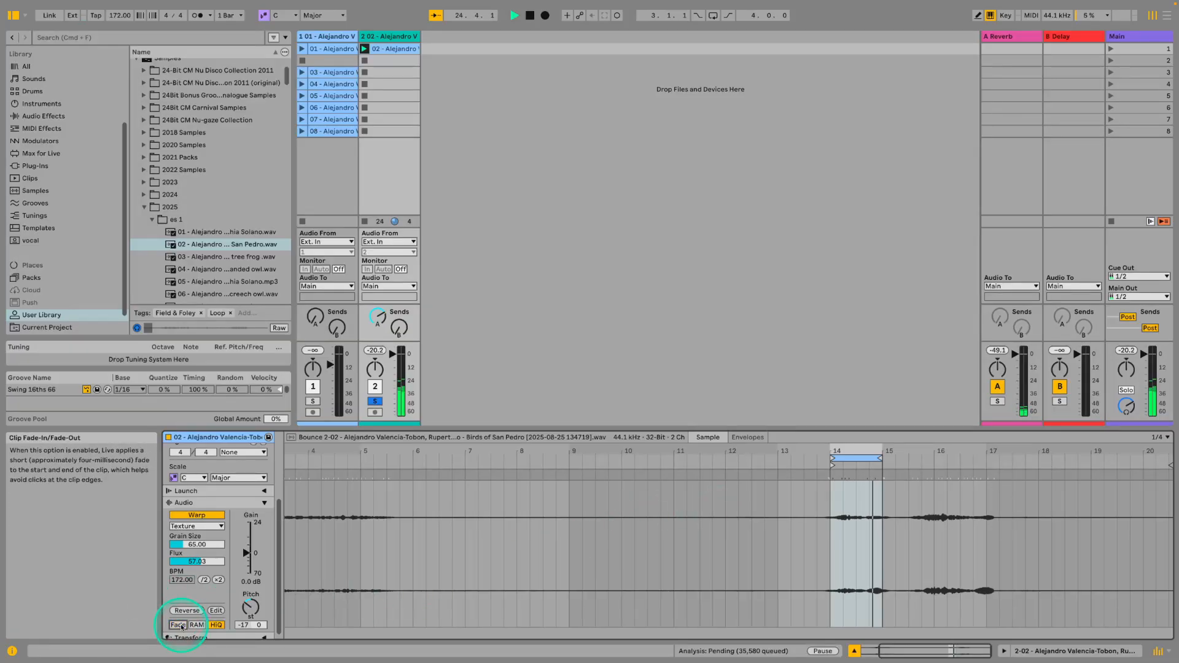
click(180, 625)
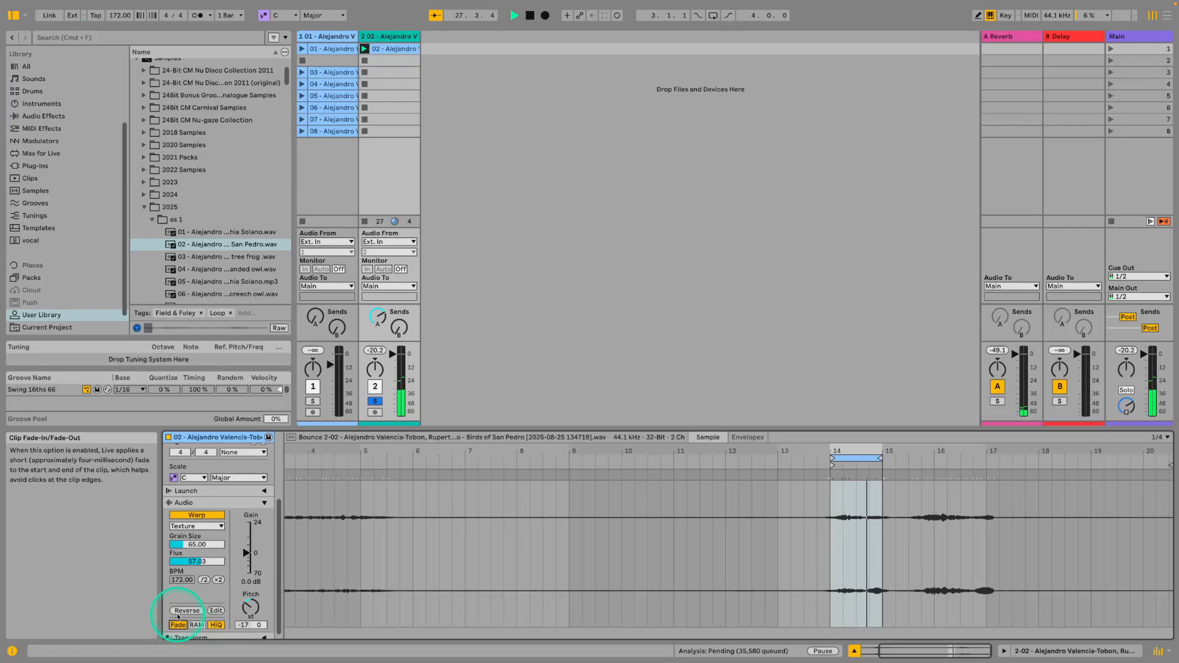
click(183, 609)
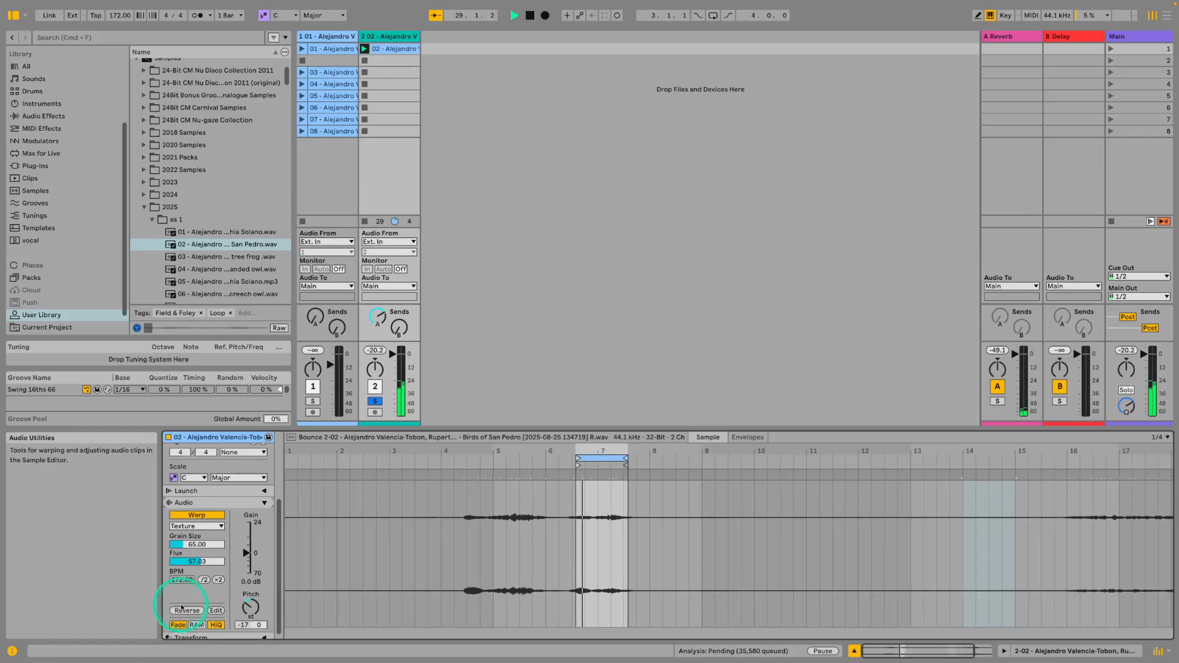
click(586, 477)
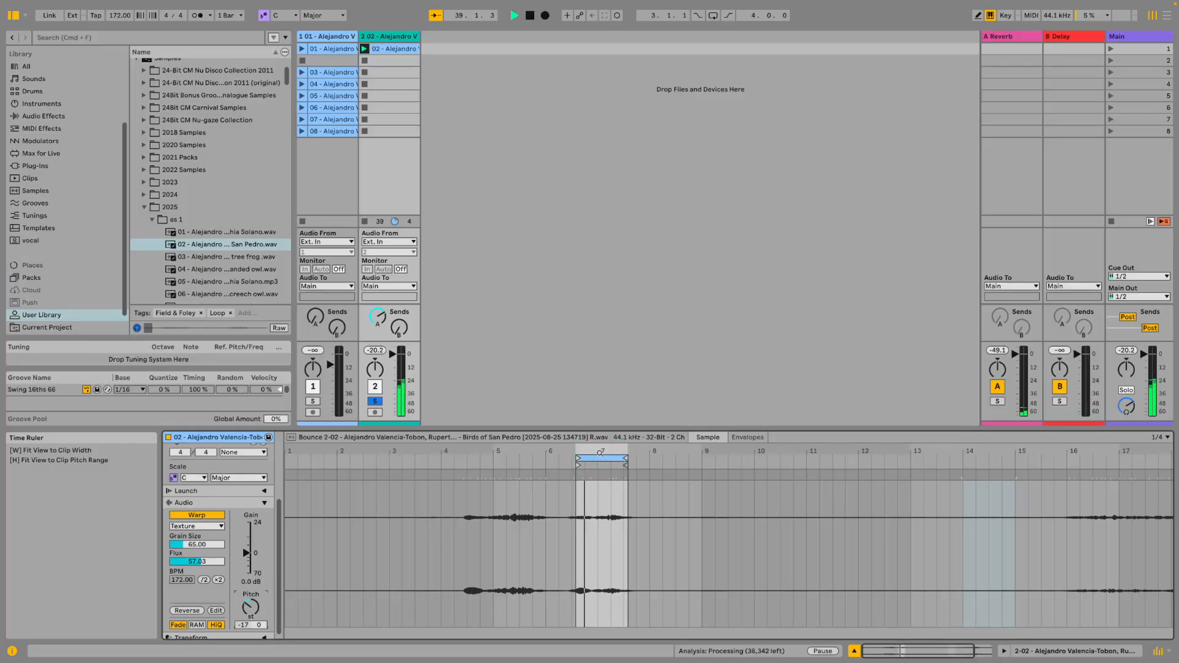
Raise the reversed clip's gain to 8.7 dB and shift its one-bar loop to start at 6.3.1.
click(245, 552)
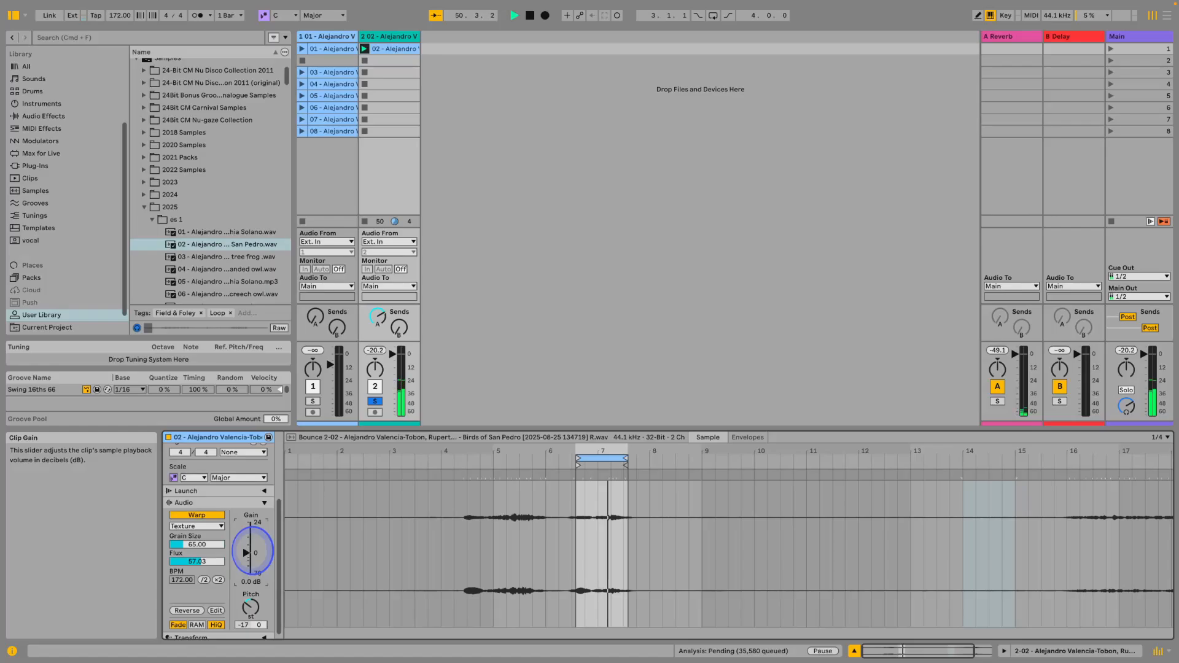
drag(452, 500, 656, 540)
drag(247, 553, 247, 542)
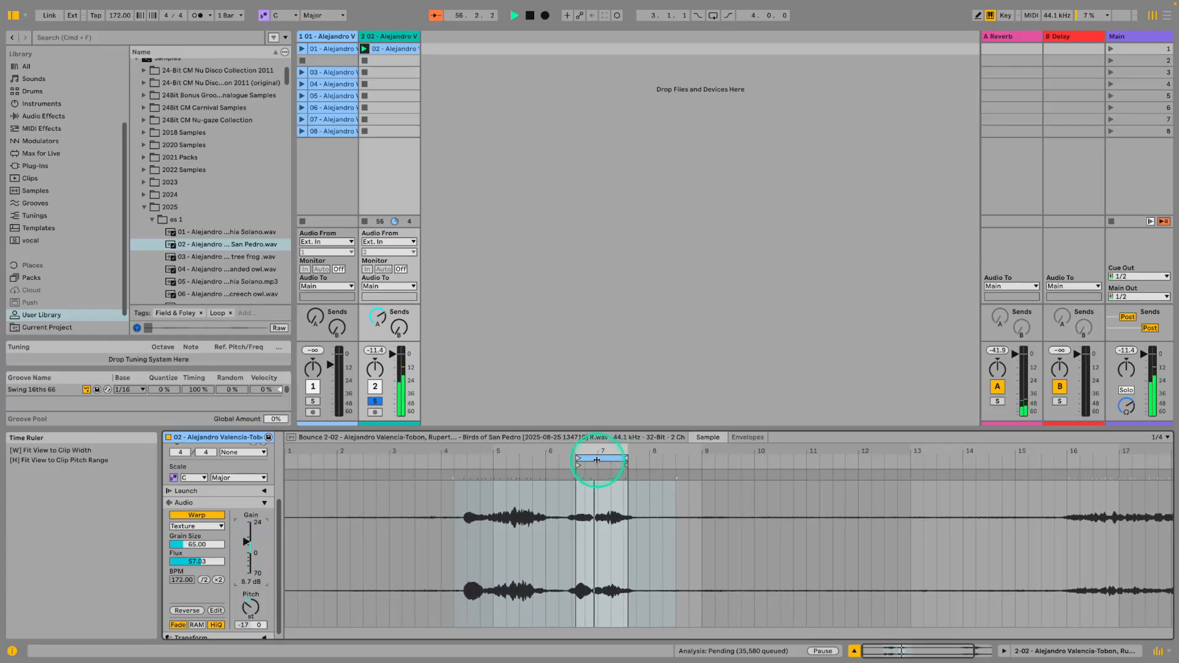
drag(599, 458, 599, 457)
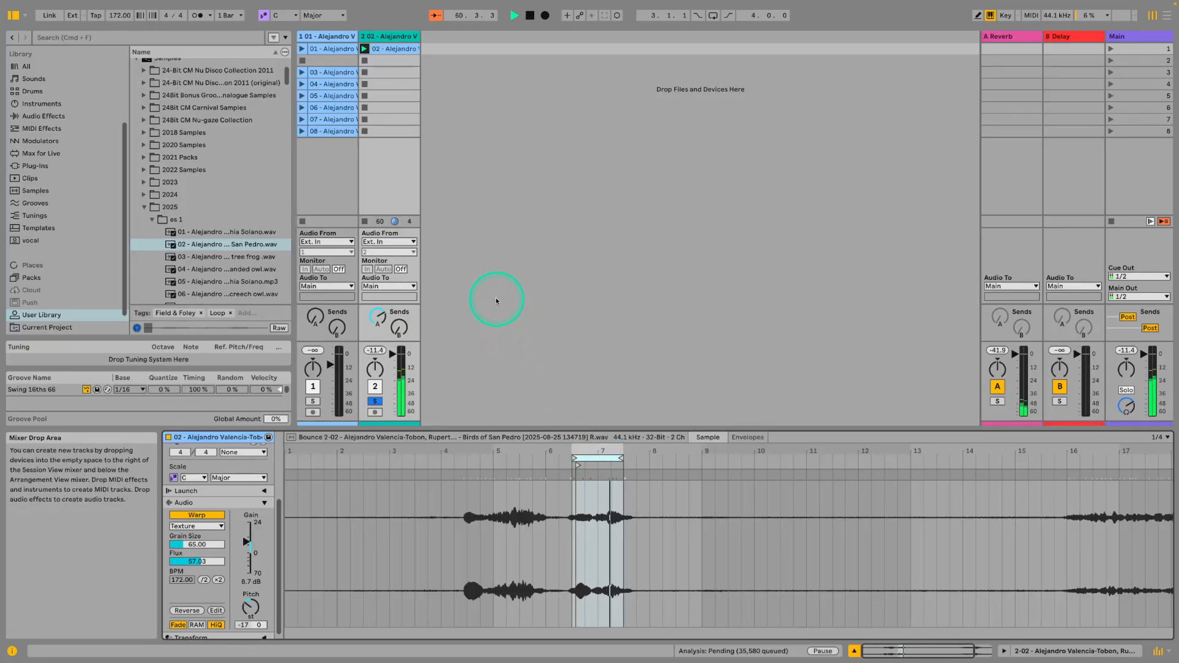
Duplicate the bounced clip into the slot below and move the copy's one-bar loop back to around bar 5.
right_click(394, 50)
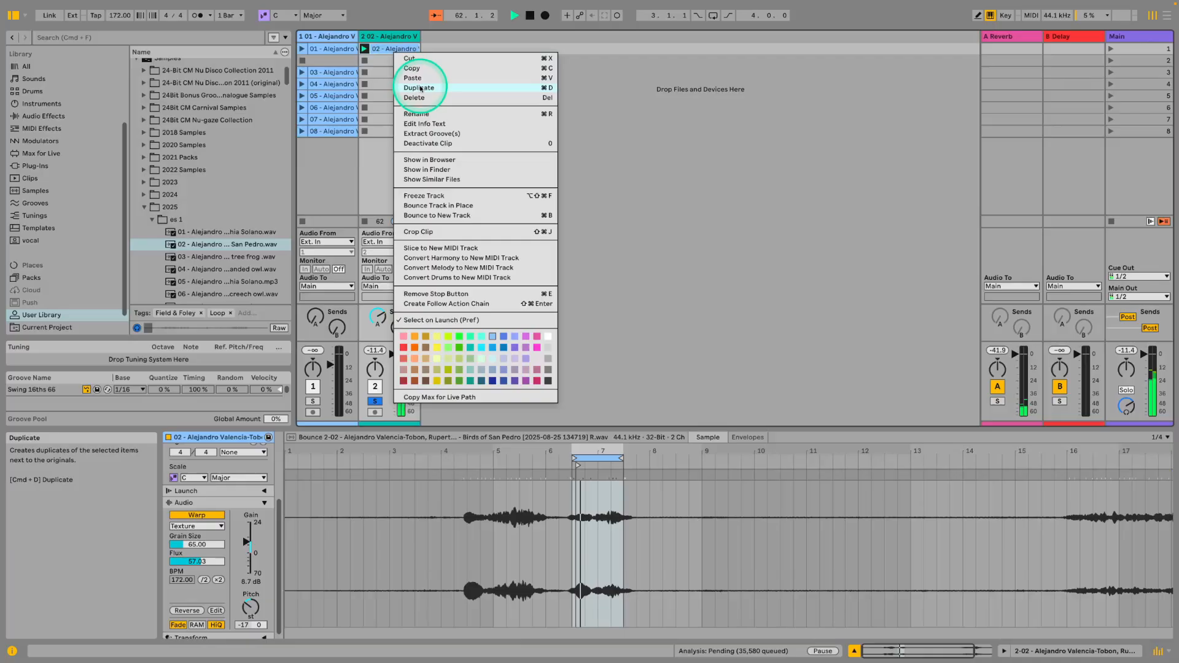
click(420, 89)
click(578, 504)
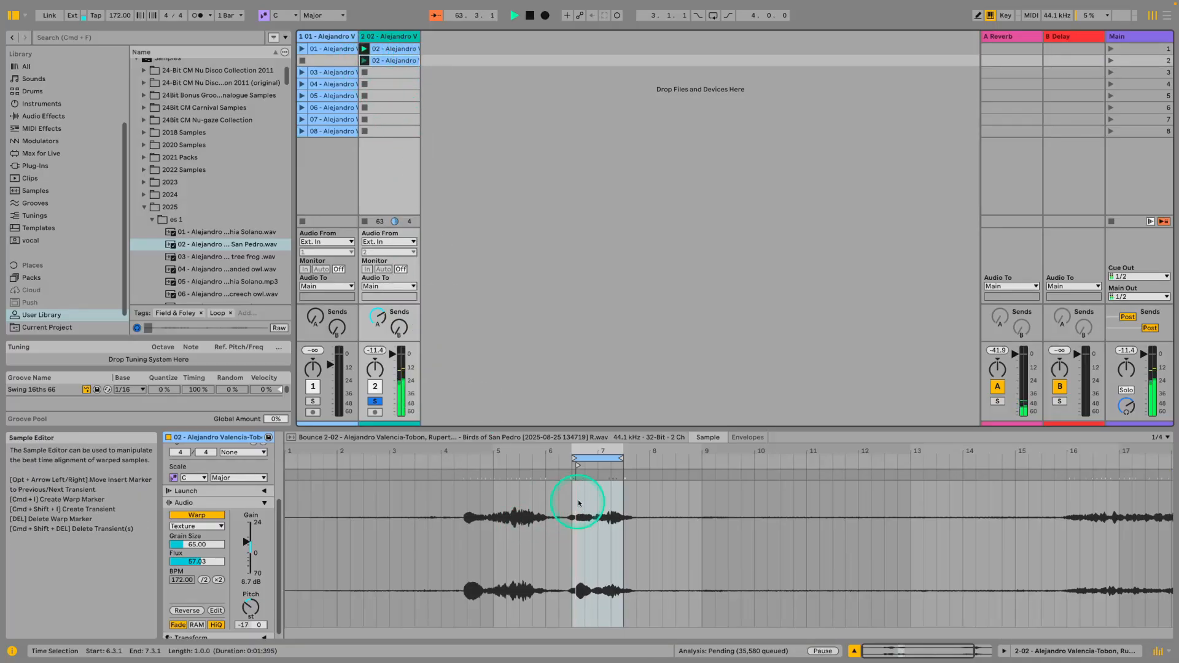
drag(605, 460, 522, 465)
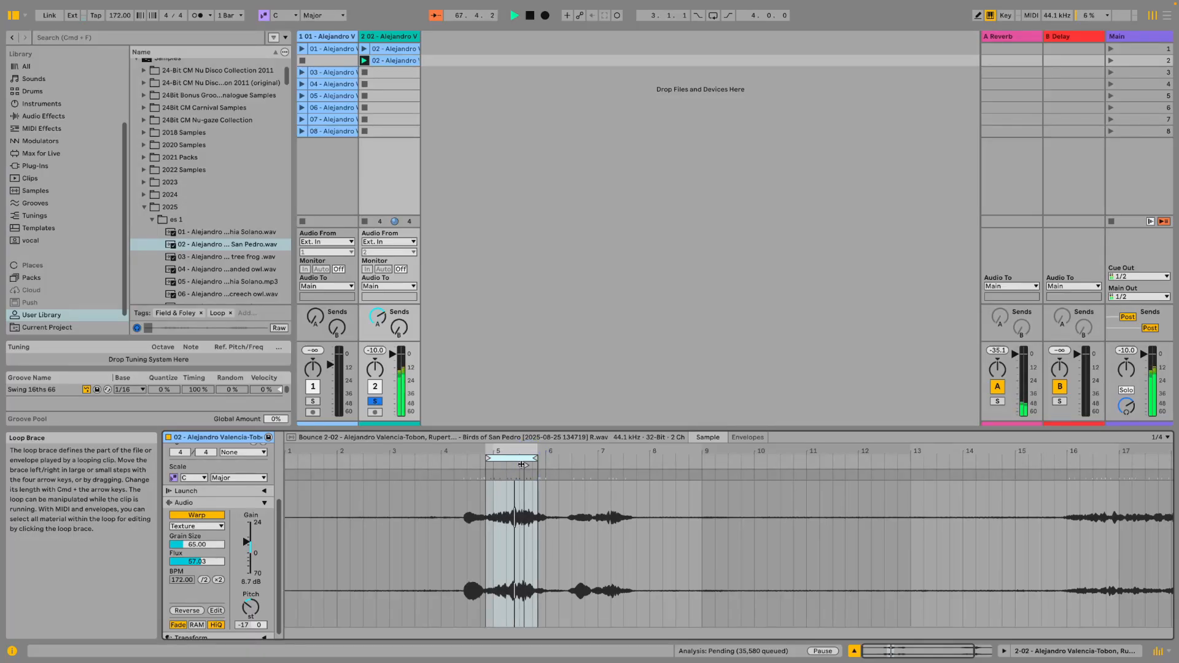
Move the one-bar loop of the bounced clip's copy forward so it starts at 16.4.3.
mouse_move(521, 465)
mouse_down()
mouse_move(487, 466)
mouse_move(482, 444)
mouse_move(488, 458)
mouse_move(976, 470)
mouse_move(994, 470)
mouse_move(994, 453)
mouse_move(1013, 469)
mouse_move(709, 481)
mouse_up()
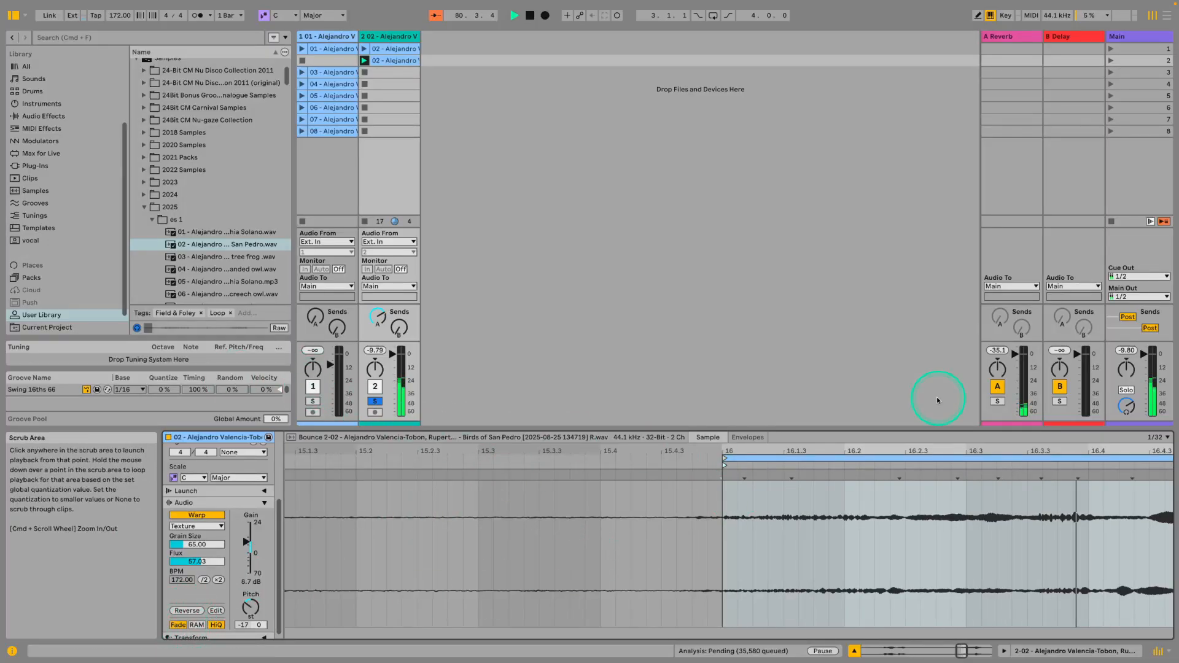
drag(916, 450, 918, 453)
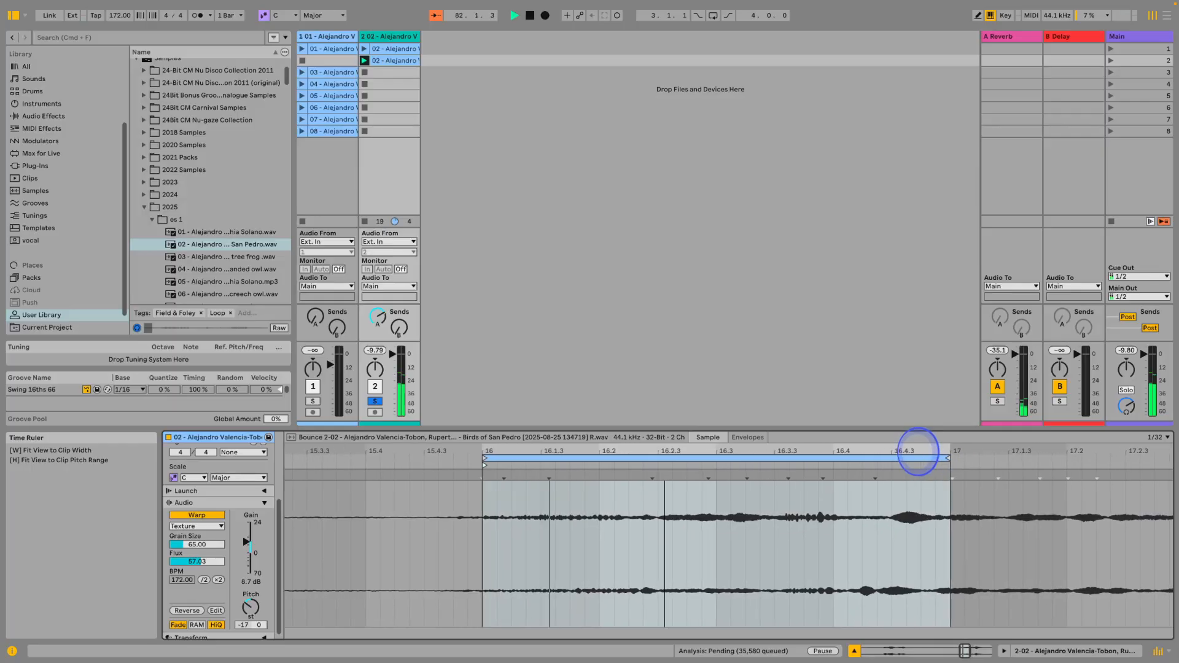
drag(718, 457, 725, 458)
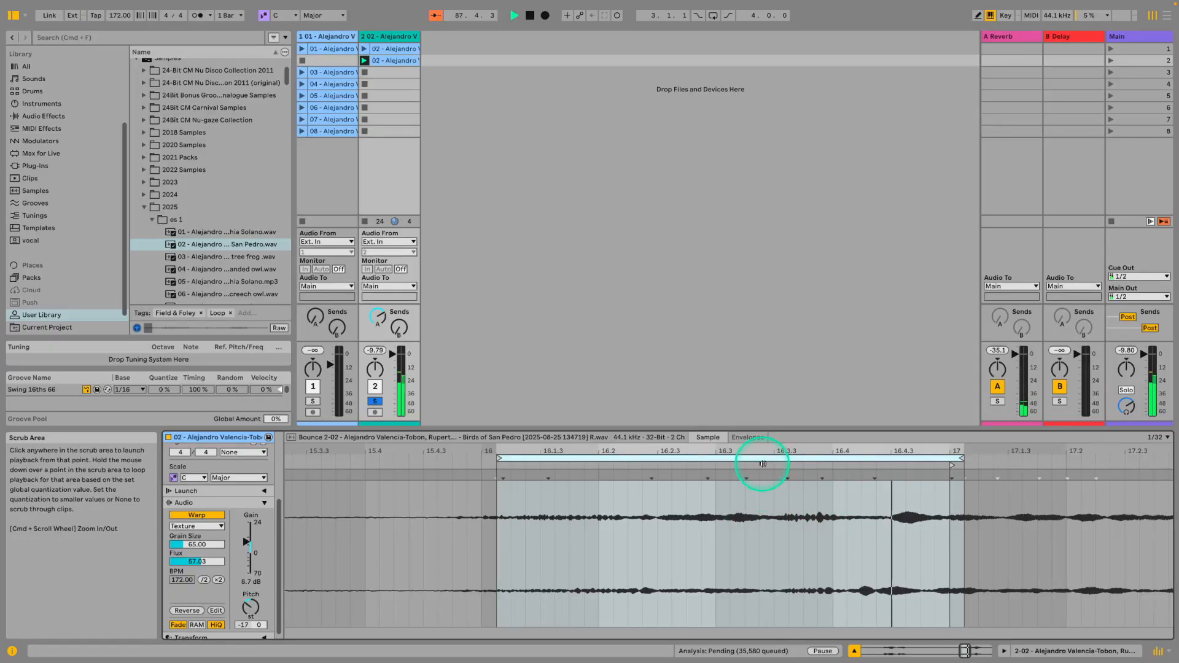
drag(873, 458, 1146, 479)
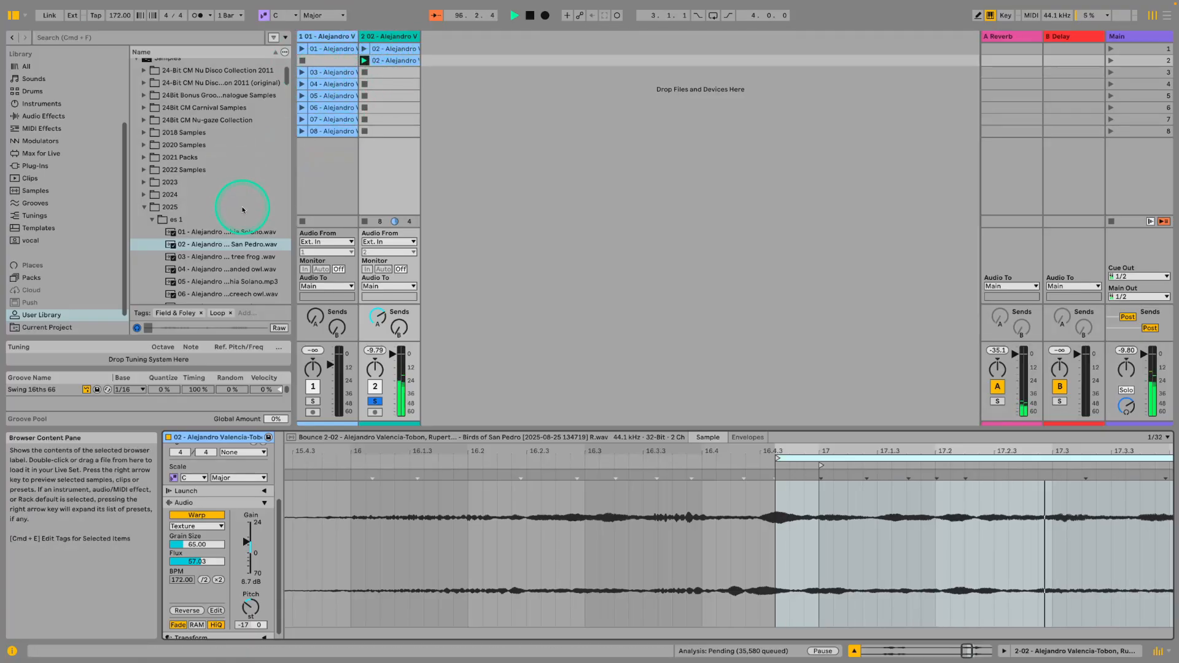
Collapse the es 1 folder and search the user library for "break".
click(152, 220)
click(123, 34)
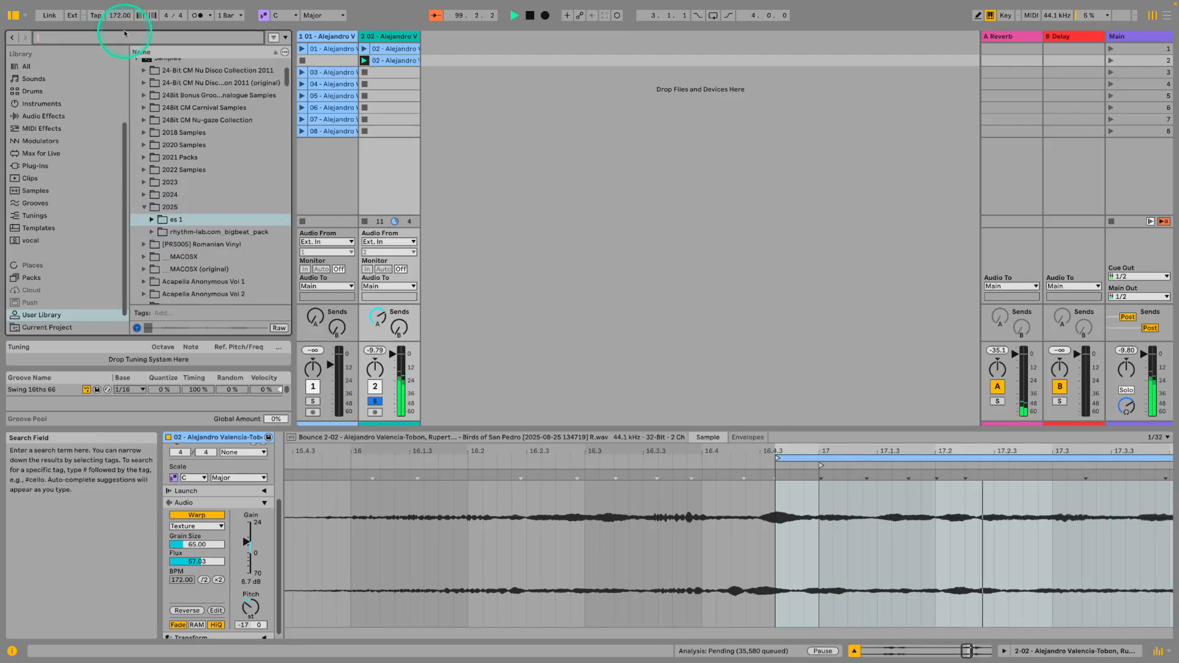
text(break)
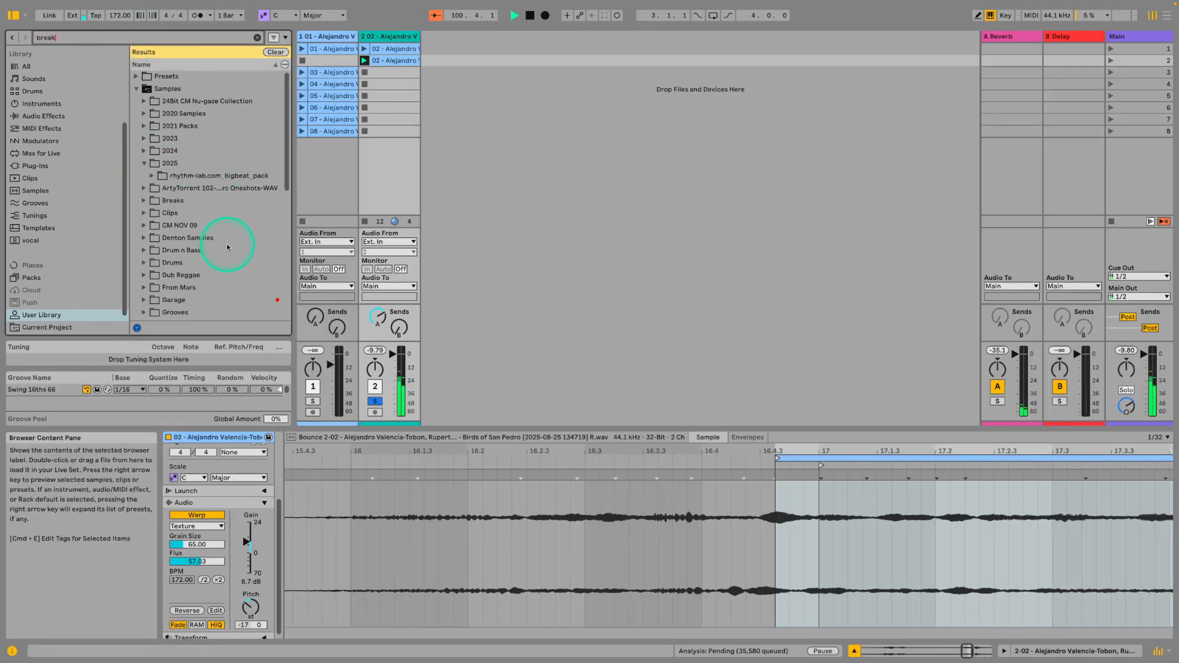
scroll(227, 264, down, 4)
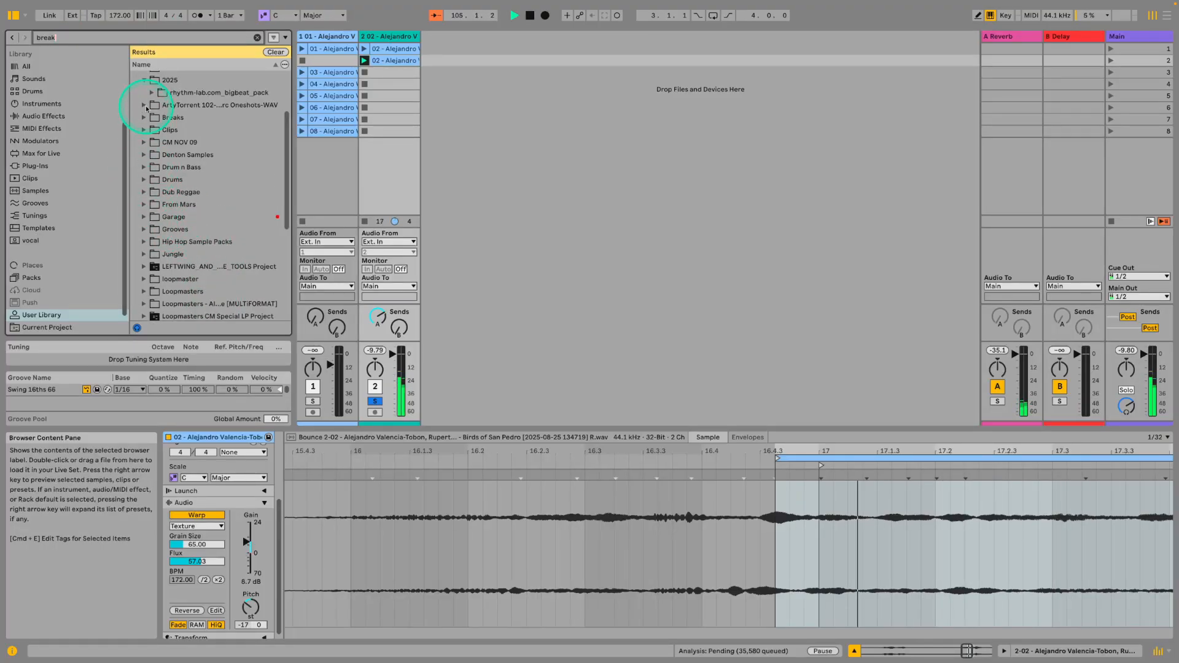
scroll(147, 108, up, 1)
scroll(150, 117, up, 3)
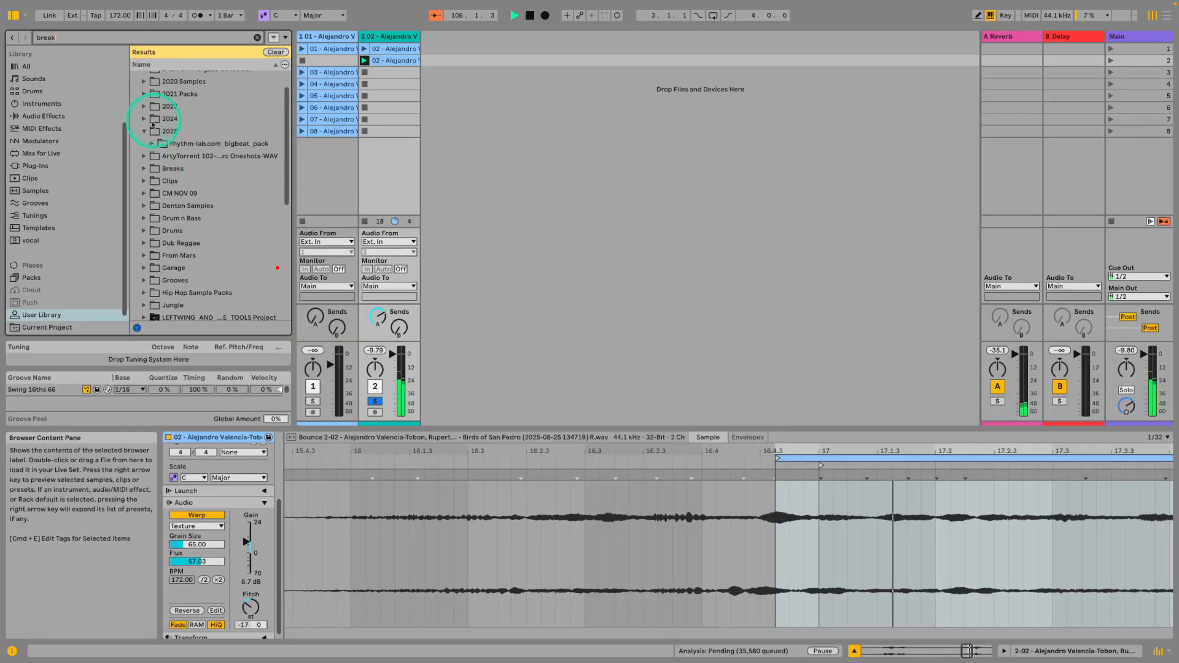
Load Hot pants break 174 bpm.wav from the Breaks folder into the first slot of a new audio track.
click(145, 168)
scroll(175, 203, down, 10)
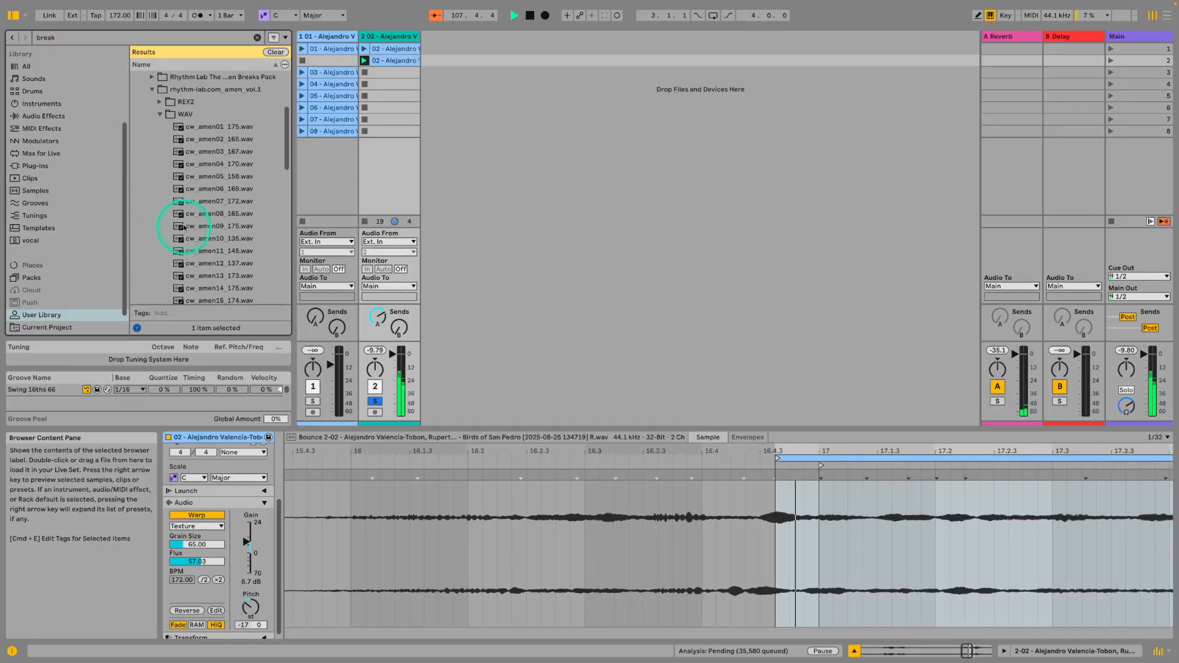
scroll(190, 203, down, 1)
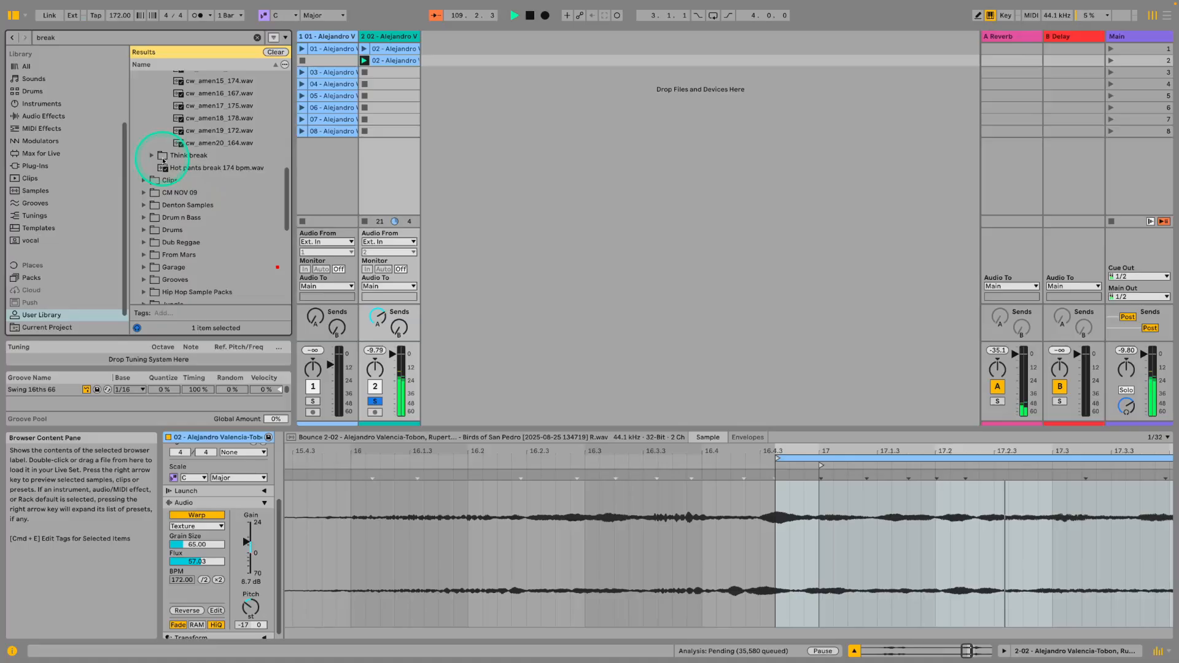
drag(164, 167, 426, 53)
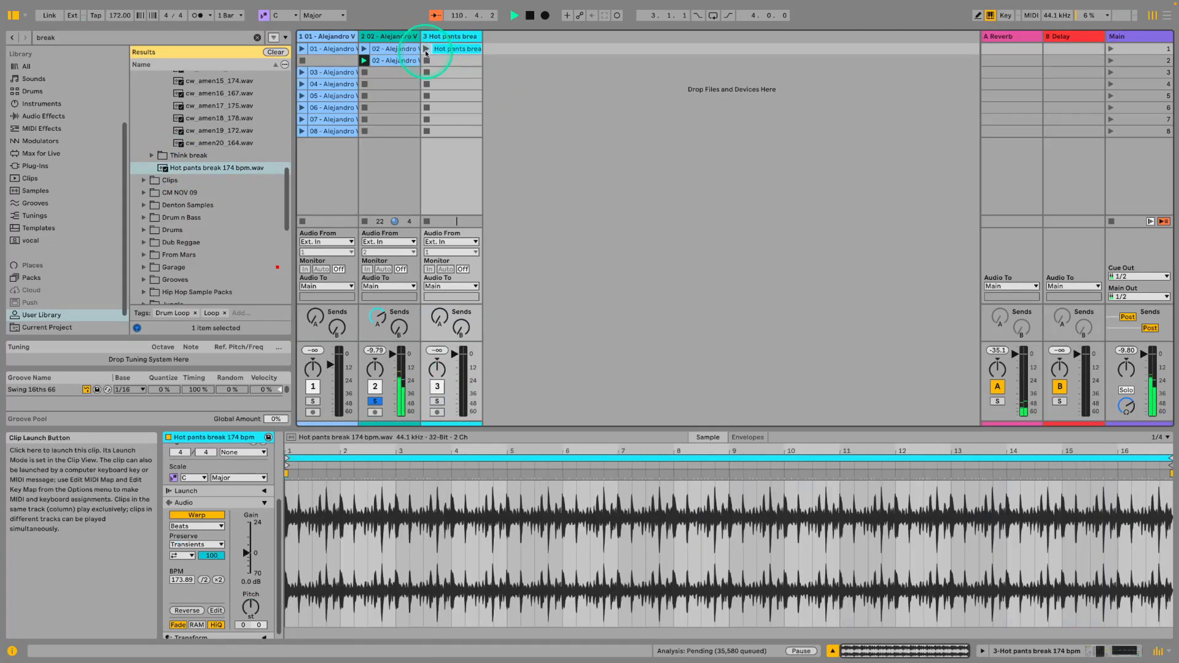
Unsolo track 2, lower the drum break track's volume and launch the break clip.
click(457, 386)
click(380, 401)
click(445, 363)
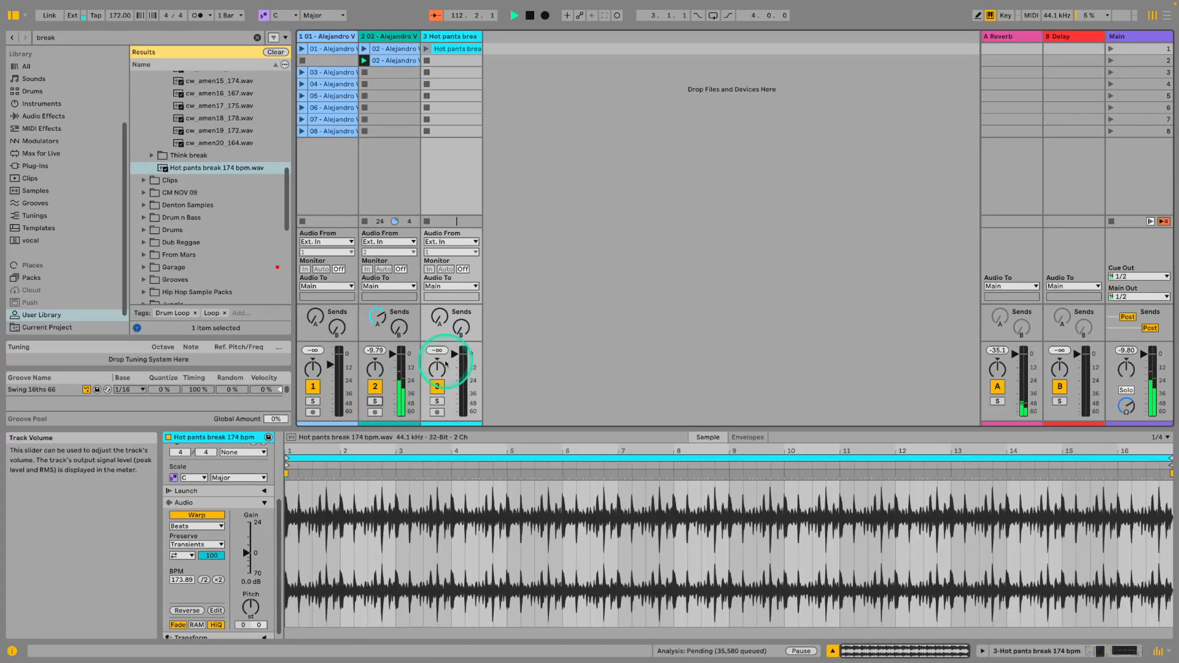
click(426, 49)
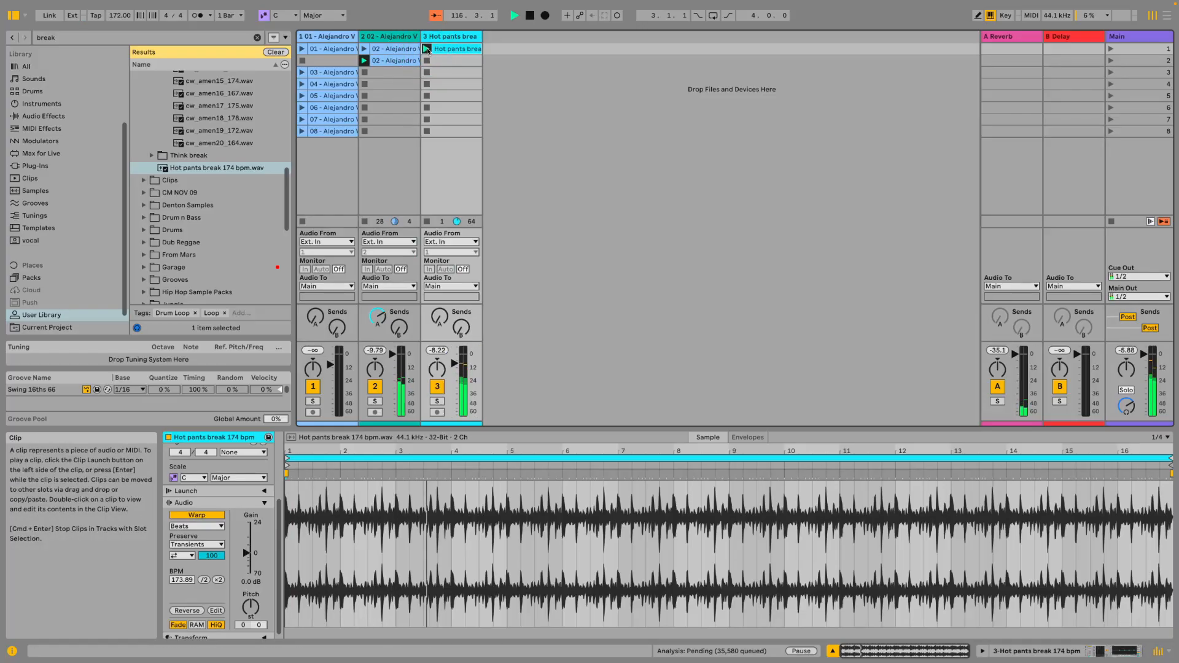
Move the start marker of track 2's second bounced clip to 17.3, inside its one-bar loop.
click(392, 60)
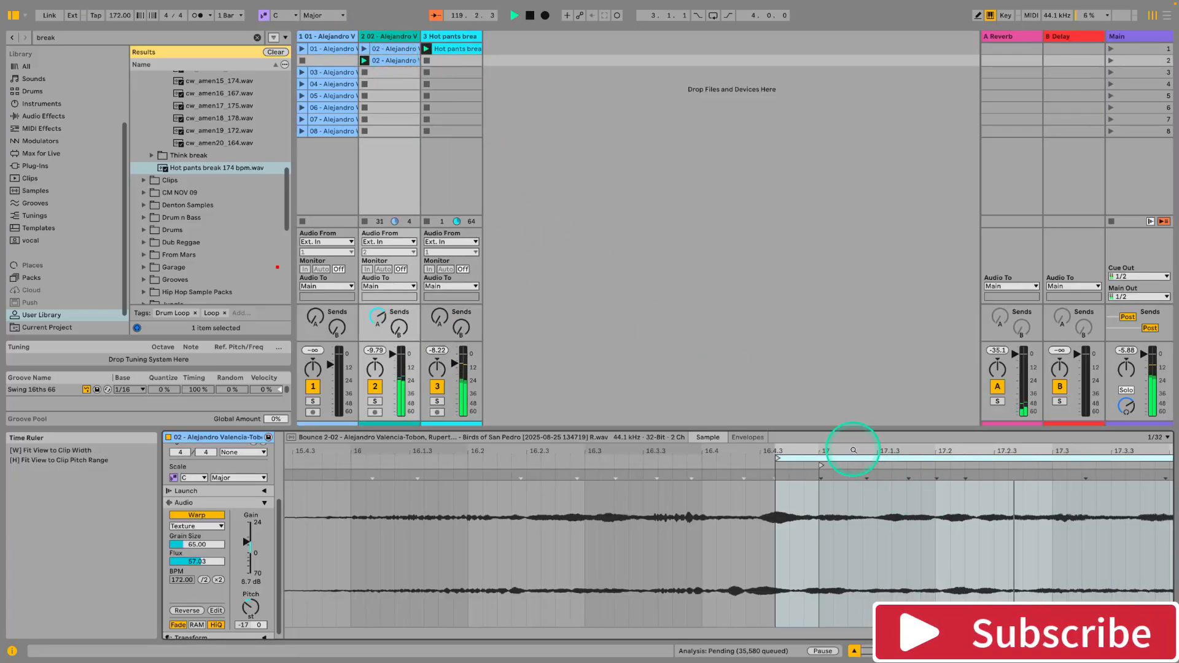
scroll(858, 449, right, 5)
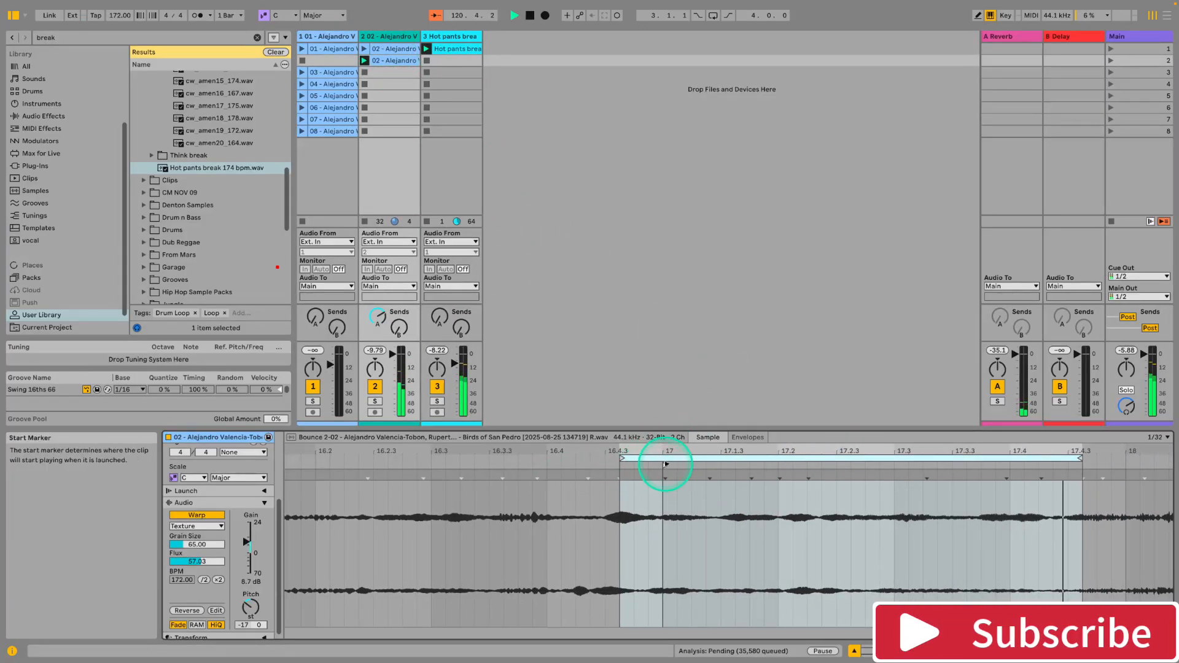
drag(664, 466, 620, 466)
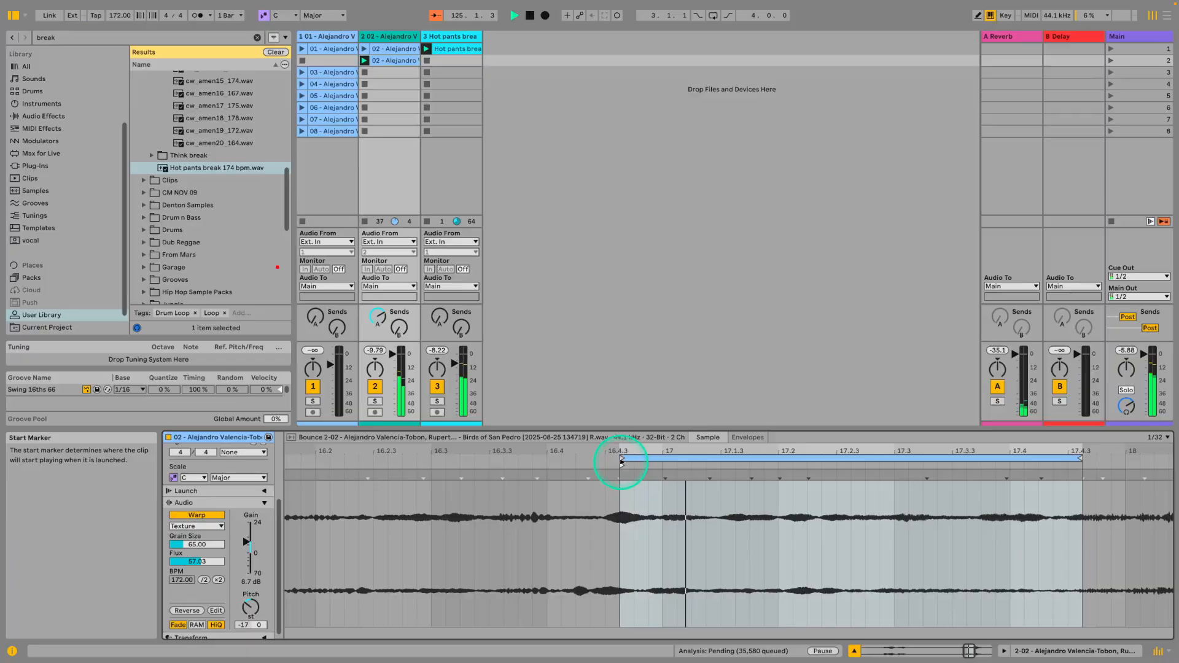
click(706, 467)
drag(705, 469, 899, 479)
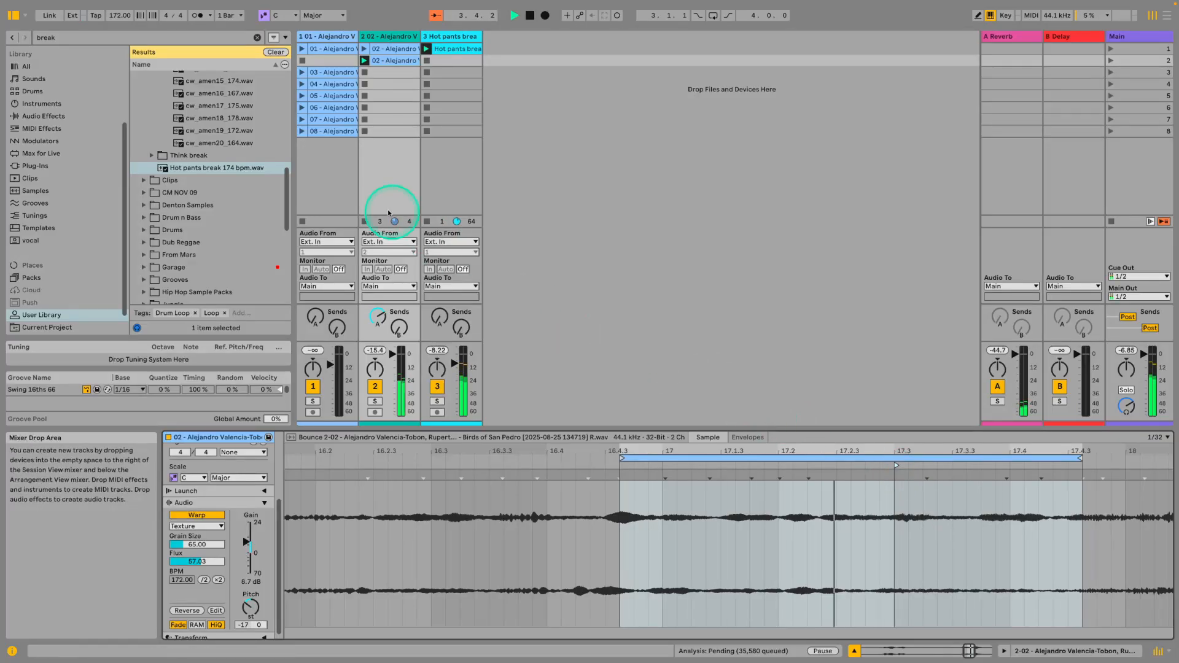
Look through the field-recording clips on track 1 and launch the 03 tree frog clip alongside the break.
click(337, 35)
click(332, 83)
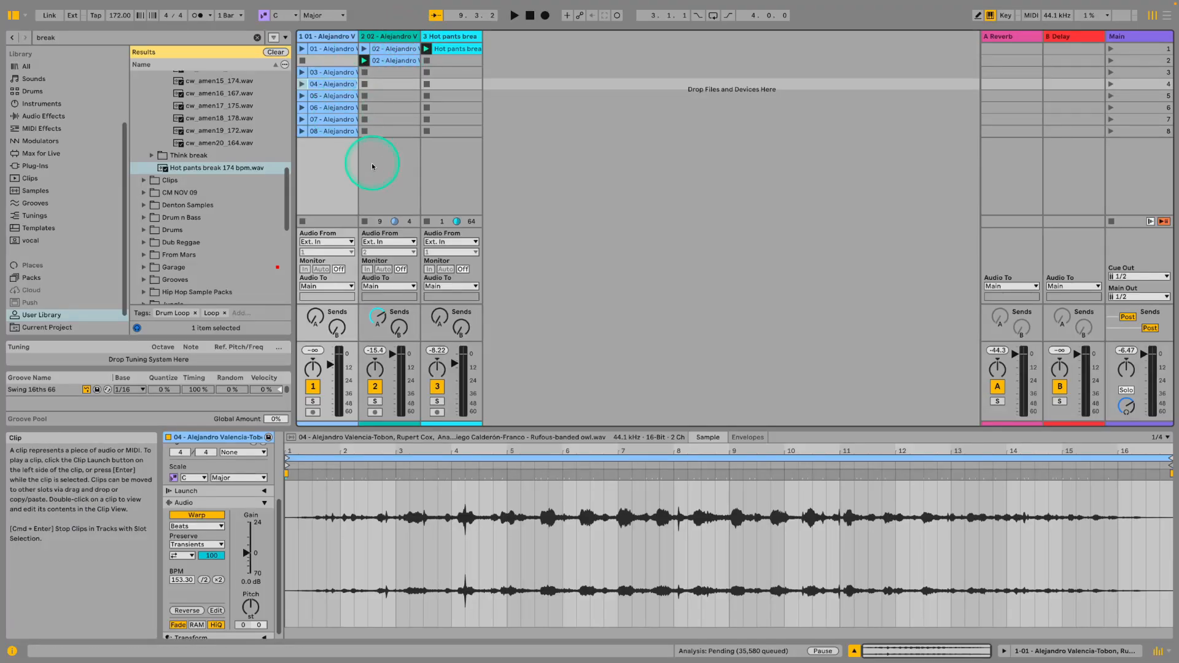
click(329, 96)
click(324, 72)
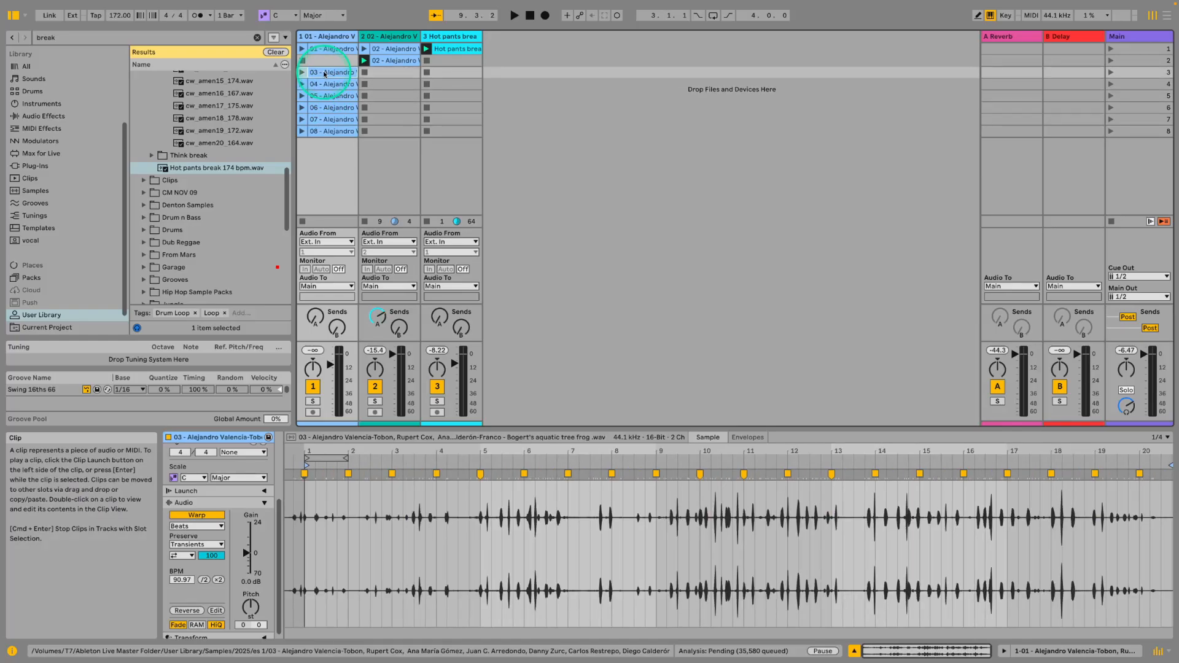
click(302, 72)
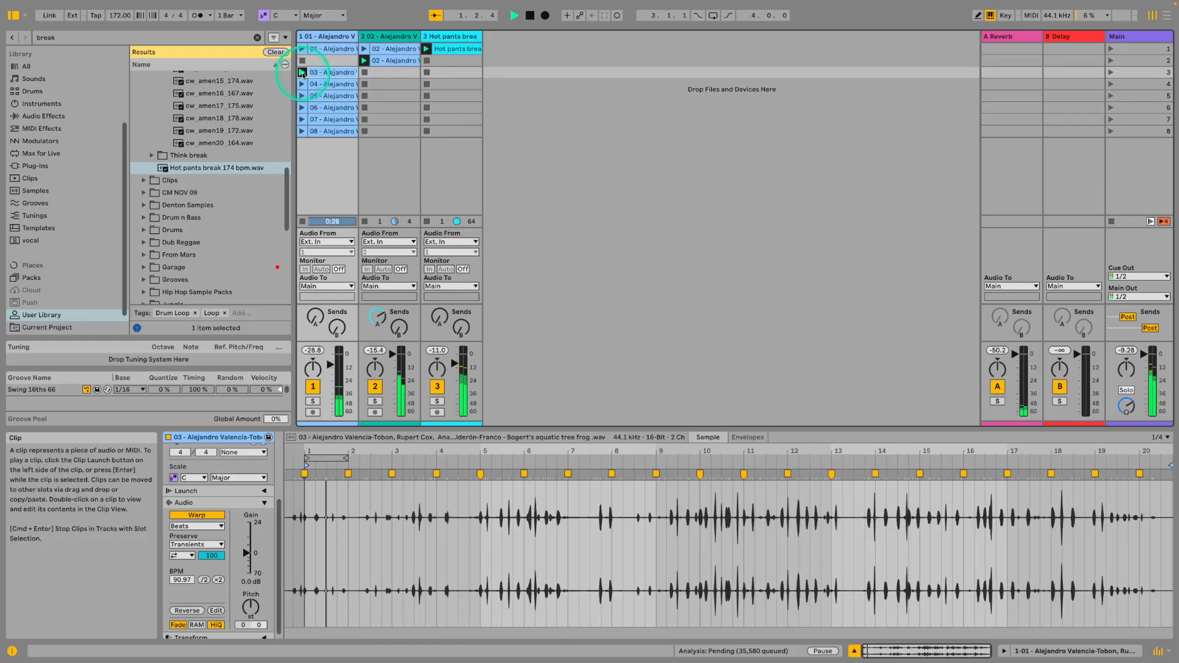
click(398, 352)
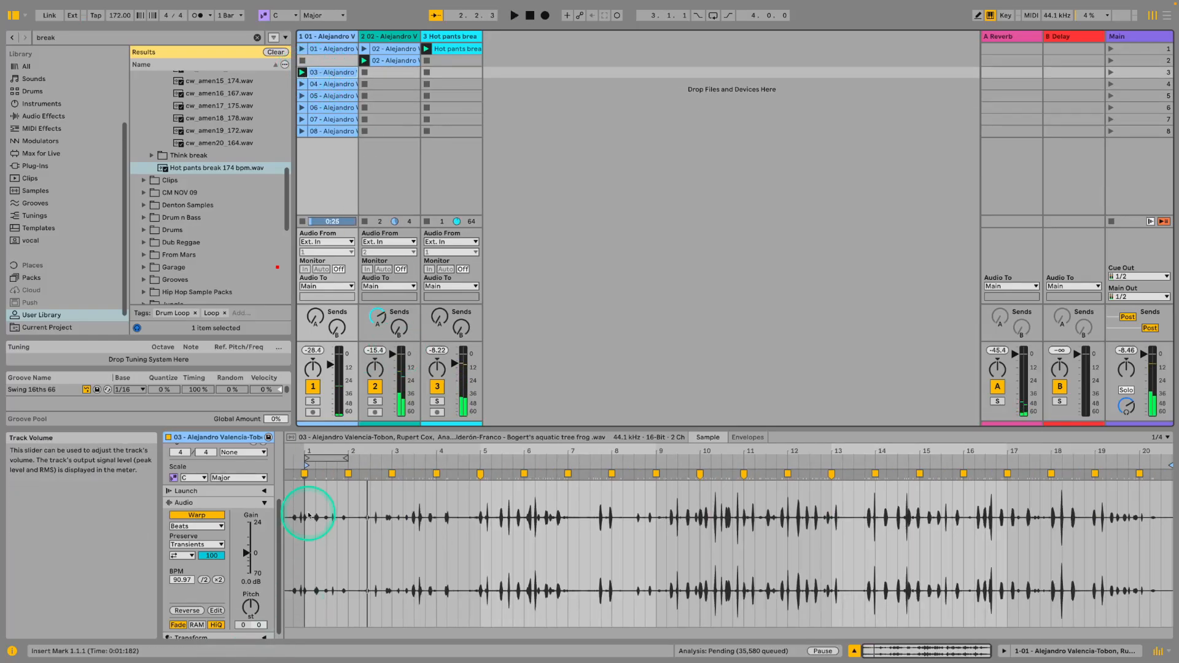
Loop the tree frog clip over its first bar, 1.1.1 to 2.1.1, and restart playback.
drag(309, 516, 349, 505)
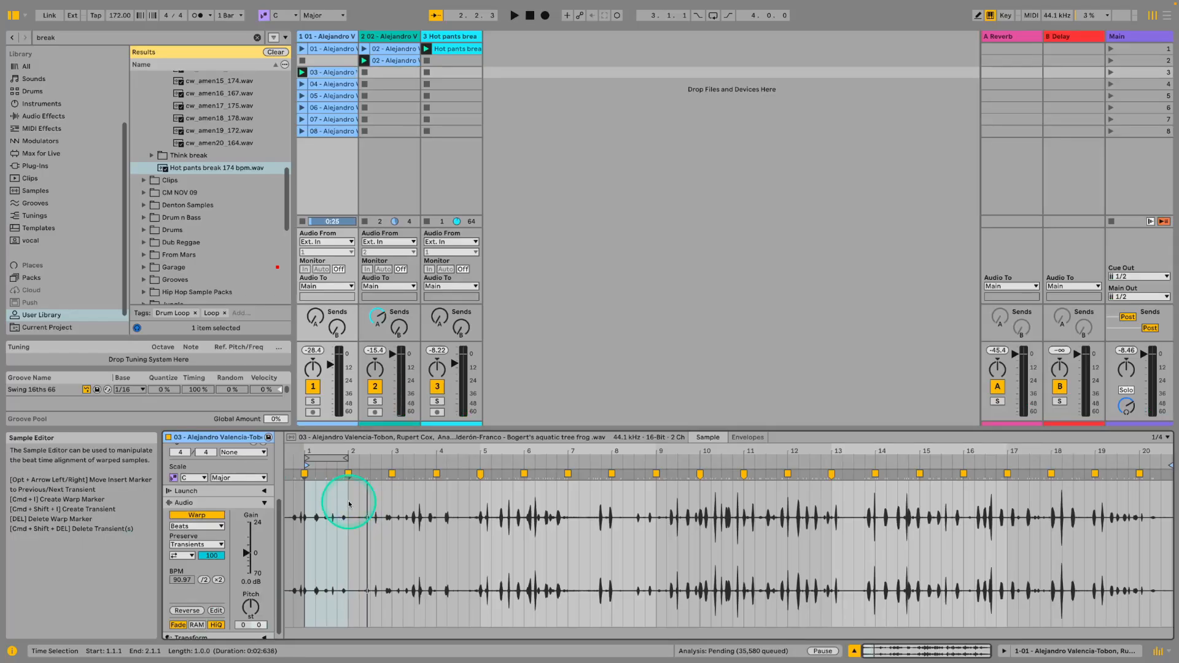
key(ctrl+l)
key(space)
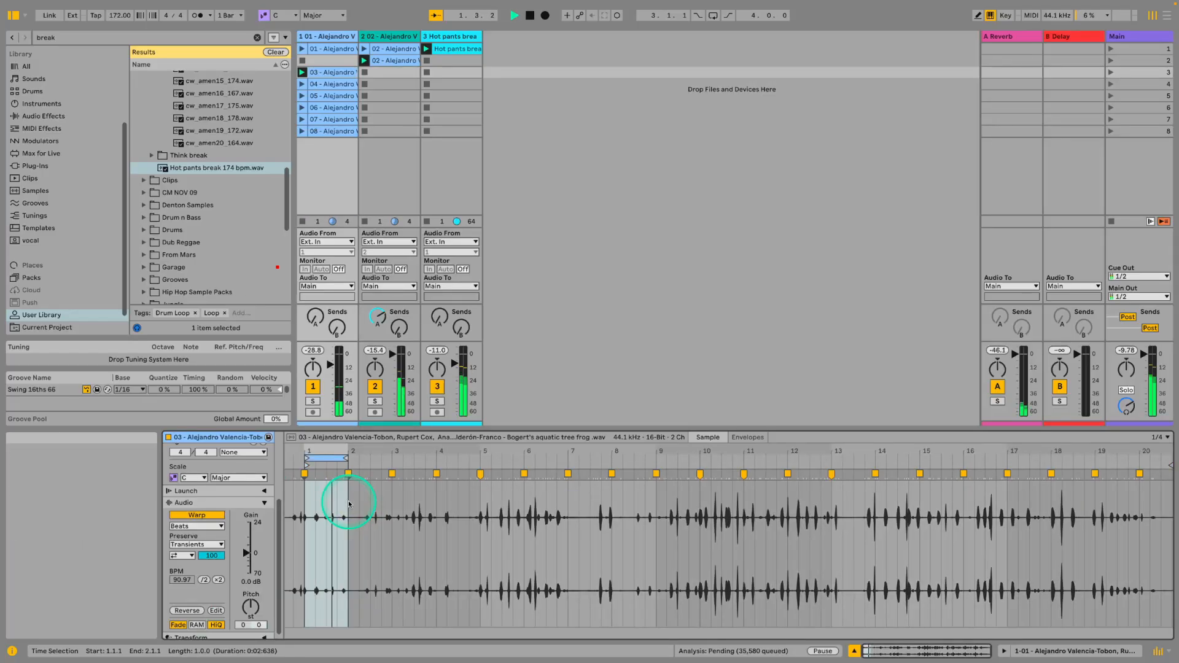
Raise track 1's volume, set its reverb send to -2.0 dB and transpose the tree frog clip by -15 semitones.
click(339, 358)
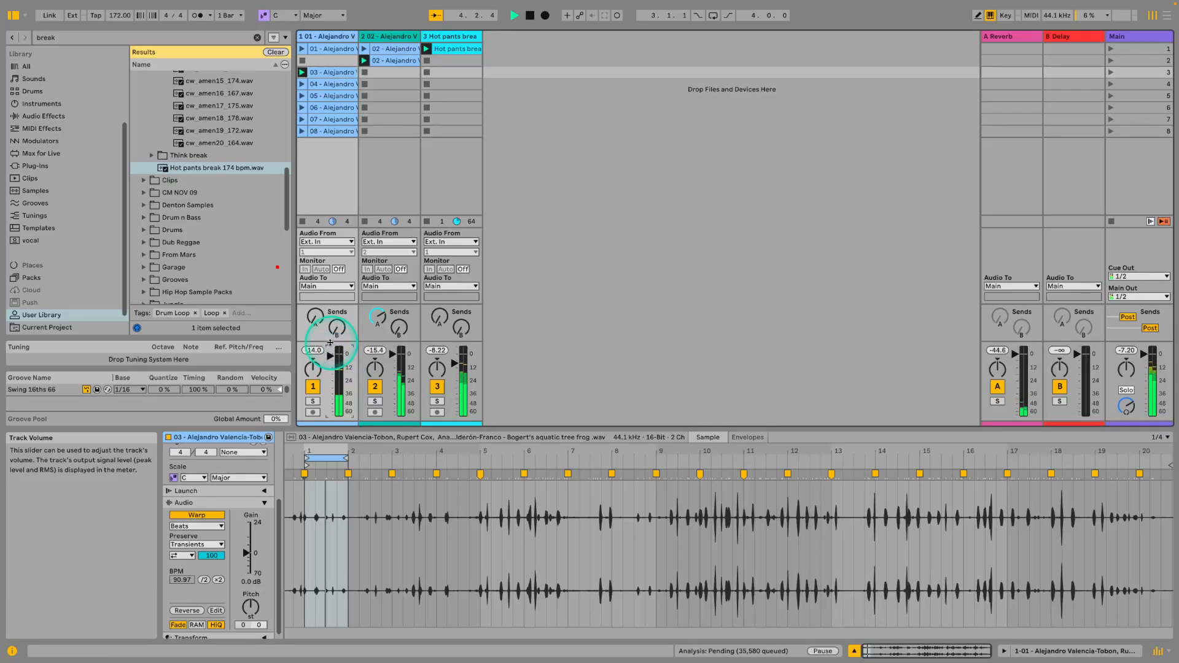
drag(315, 319, 319, 319)
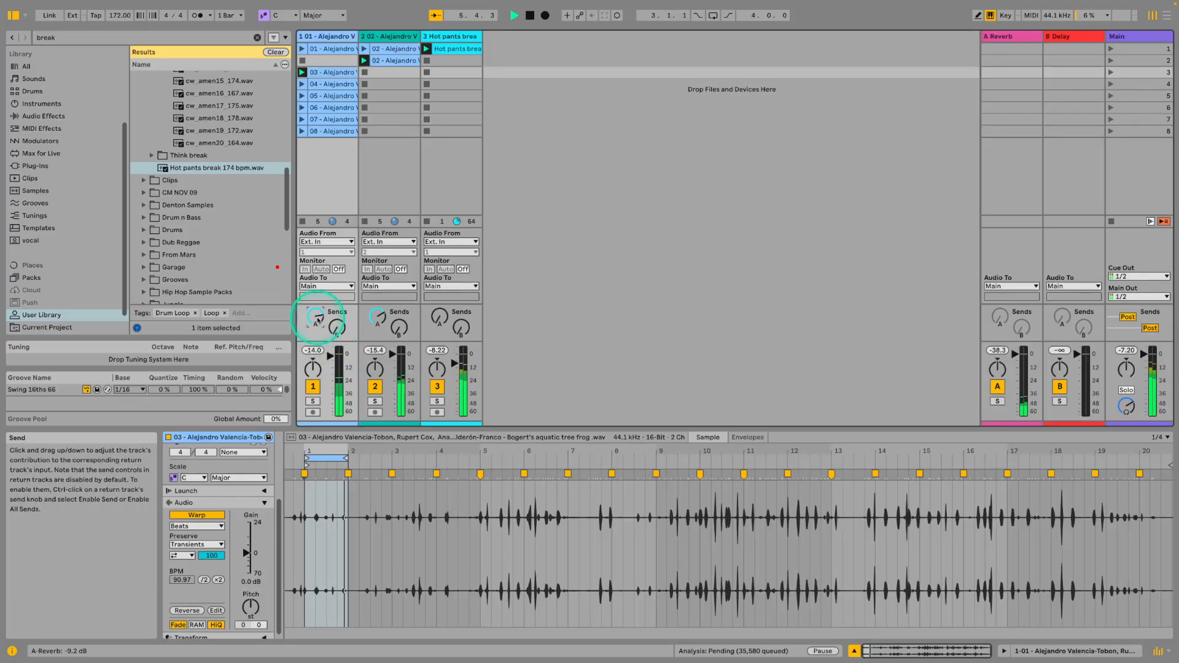
drag(250, 607, 251, 608)
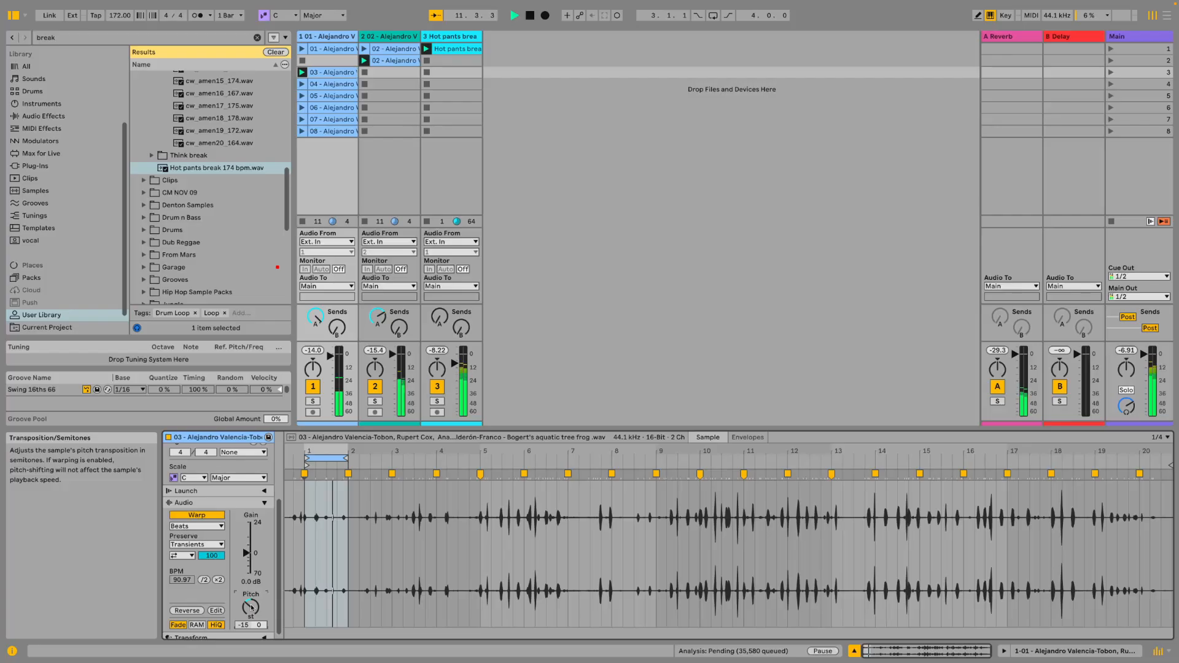
Inspect the effect chains of tracks 2 and 1, and relaunch the tree frog clip.
click(385, 37)
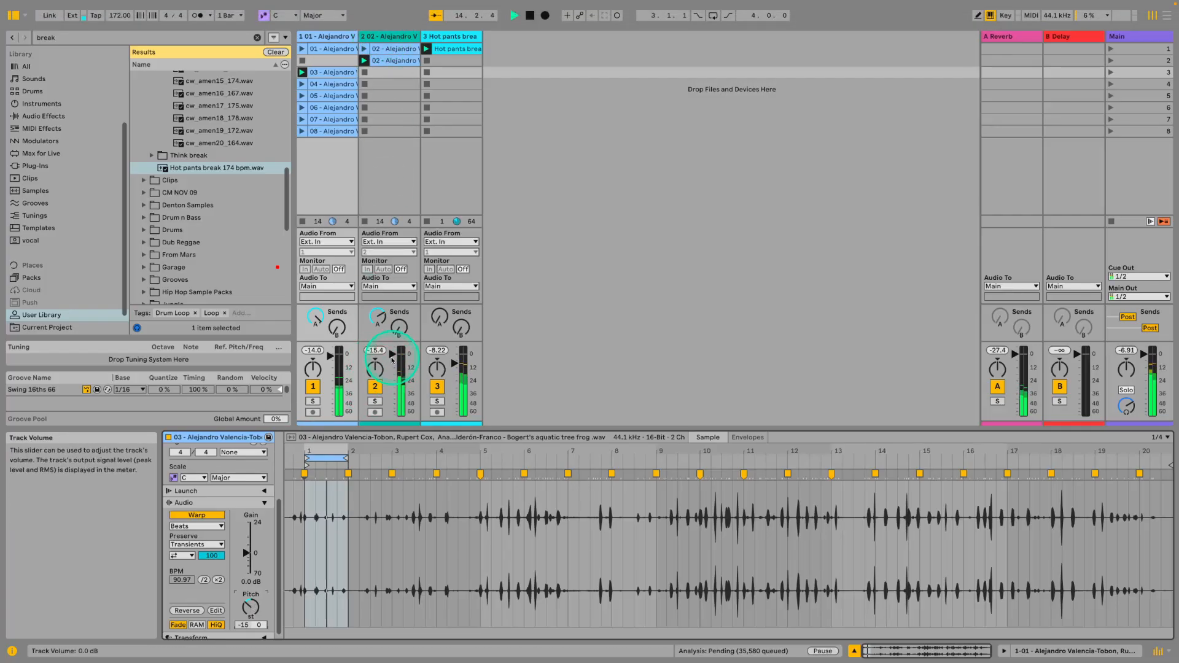
double_click(390, 36)
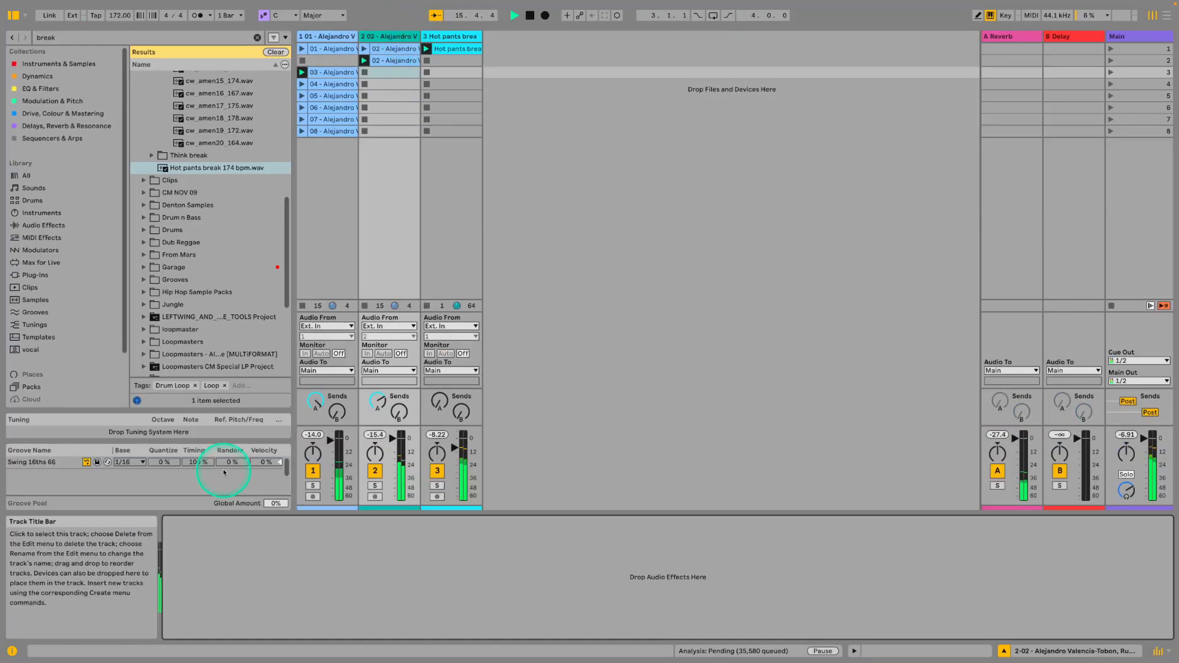
click(336, 37)
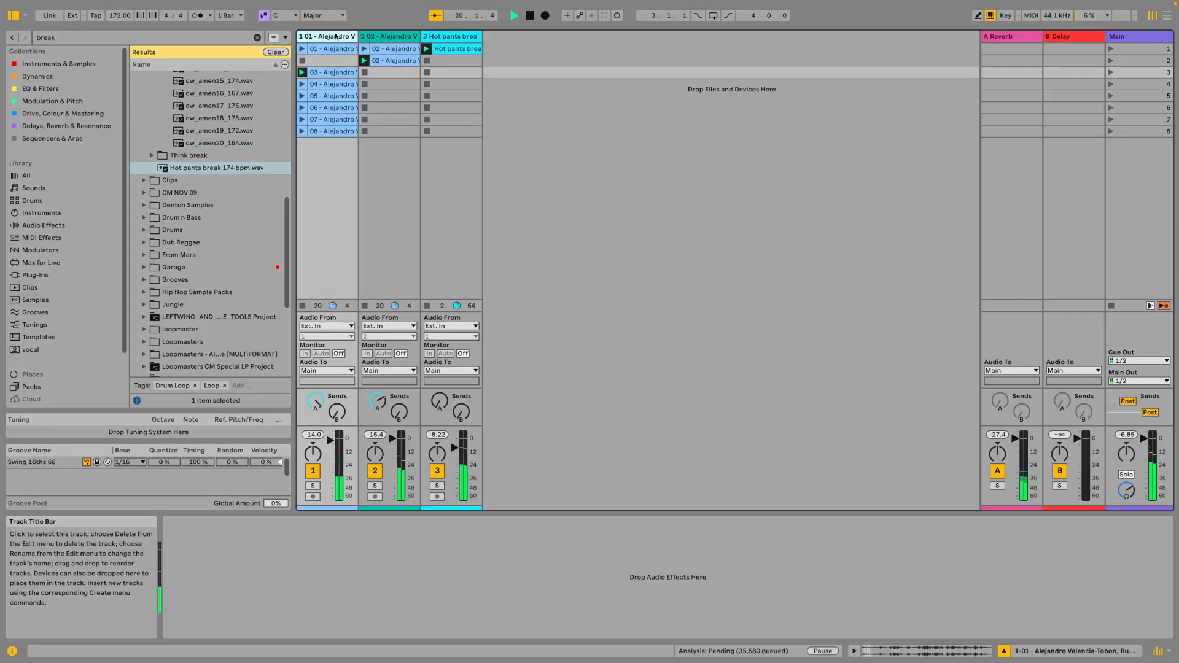
click(539, 58)
click(303, 73)
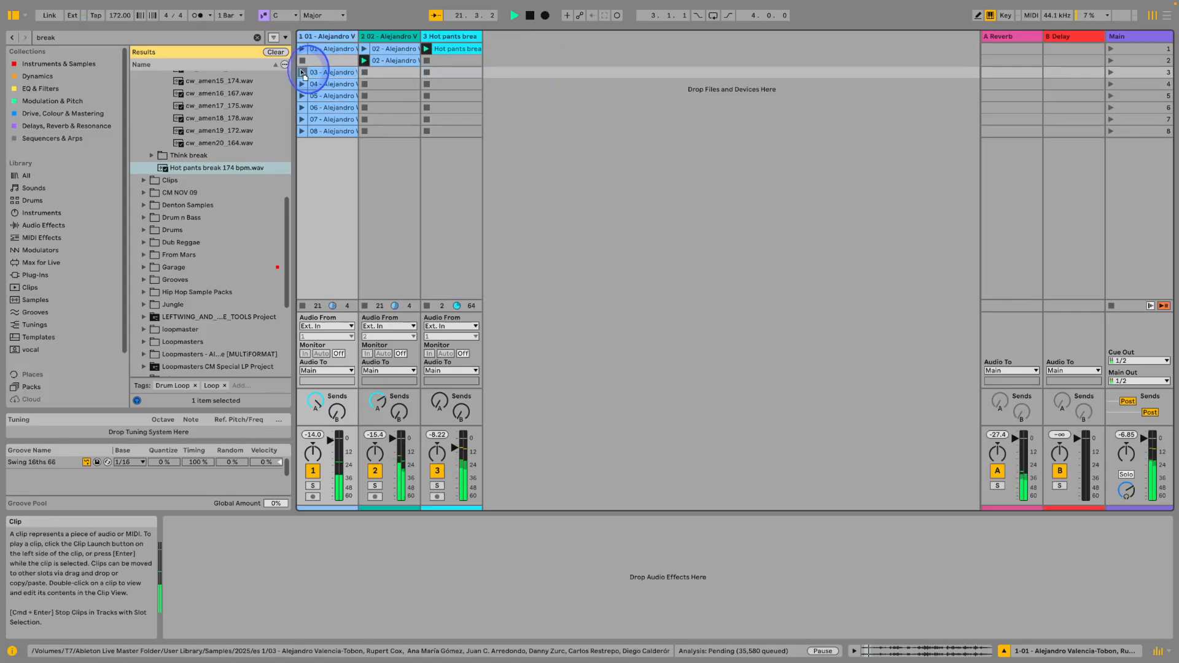
Duplicate track 1 together with its clips and reverb send.
click(339, 37)
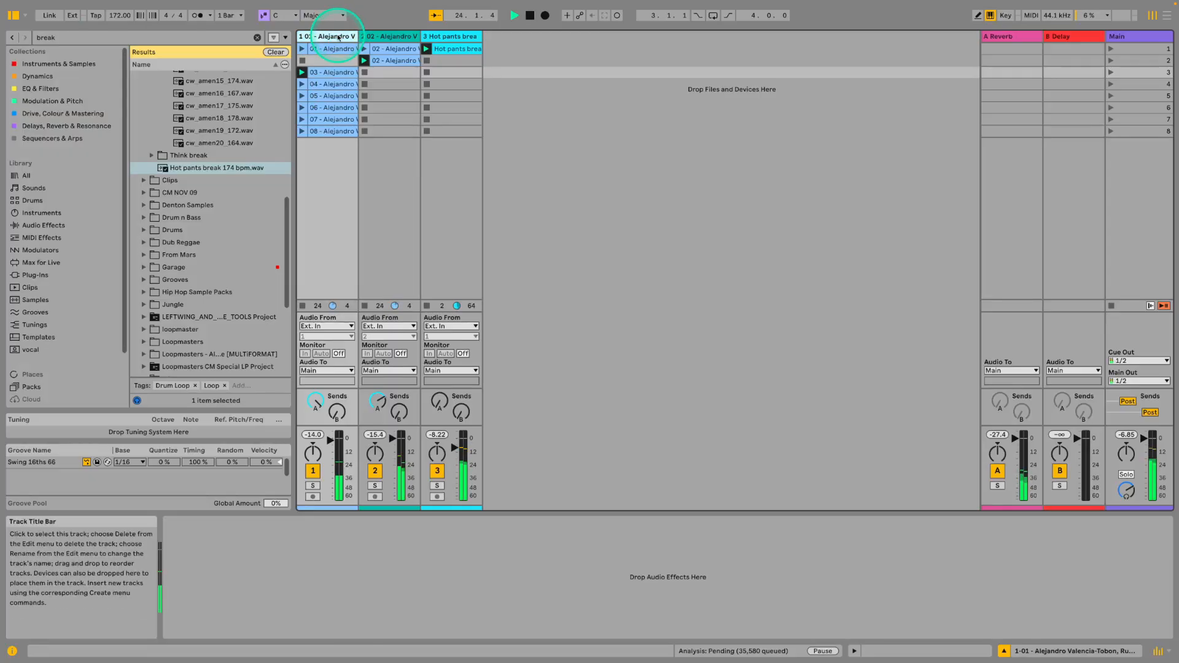
key(super+d)
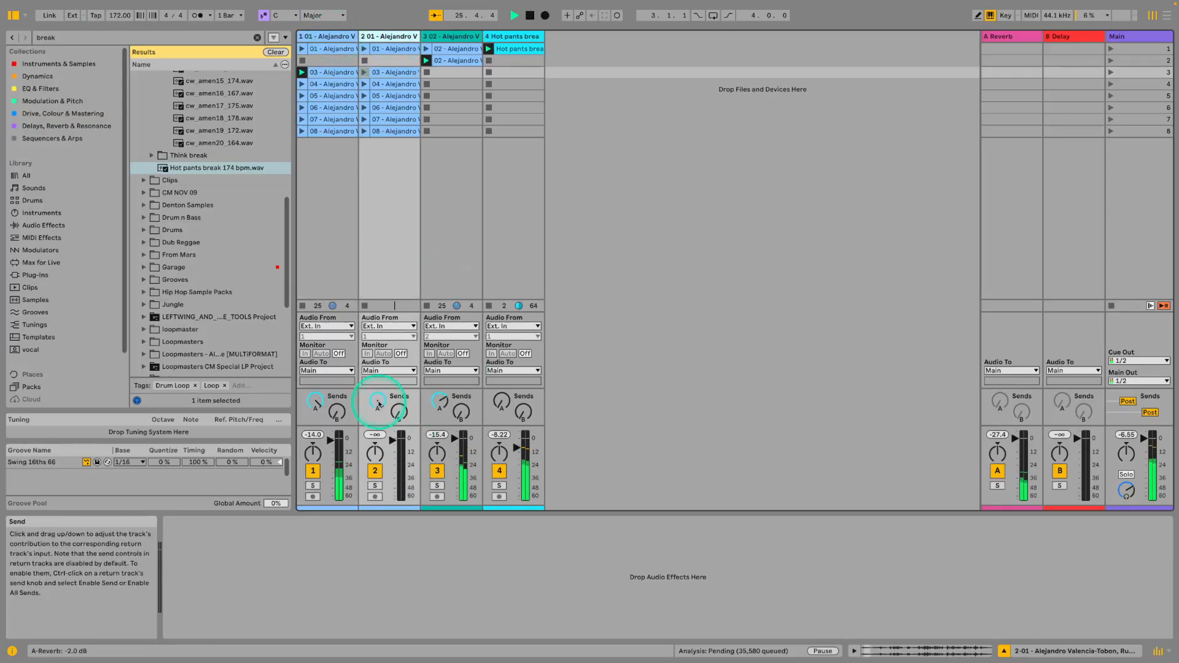
click(325, 404)
Set the duplicated tree frog clip's loop to half a bar starting at bar 9, and lower its track volume to about -6.0 dB.
mouse_move(394, 79)
mouse_down()
mouse_move(391, 39)
mouse_move(386, 109)
mouse_move(386, 71)
mouse_up()
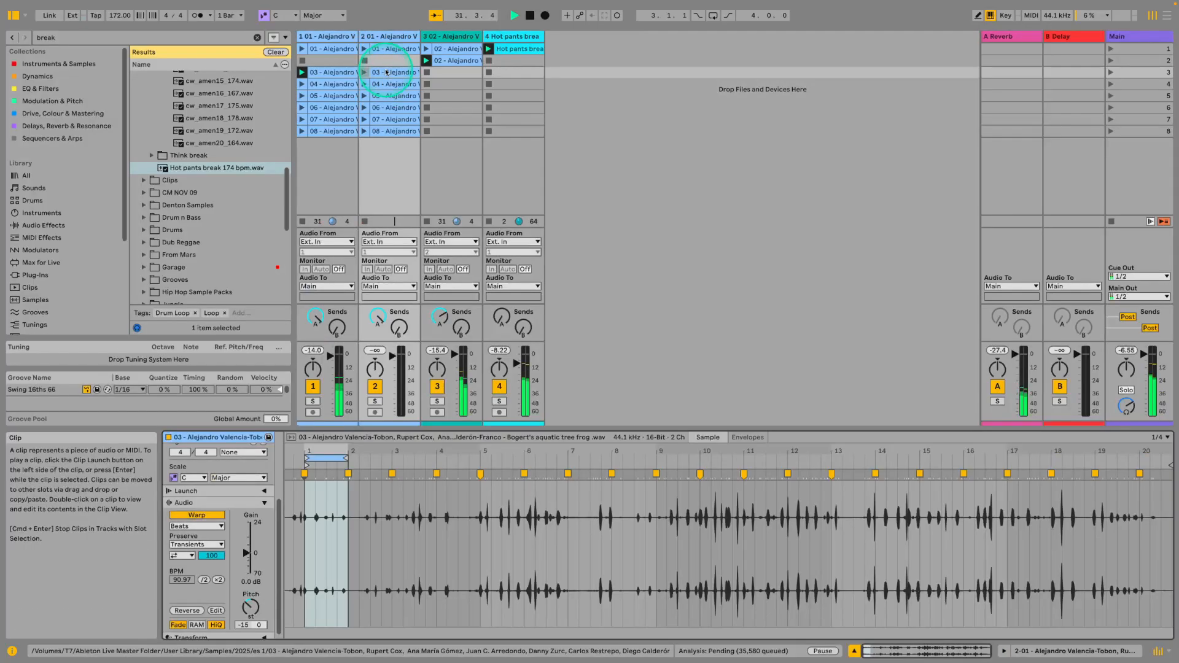
click(335, 457)
mouse_move(336, 458)
mouse_down()
mouse_move(698, 490)
mouse_move(666, 492)
mouse_move(636, 458)
mouse_up()
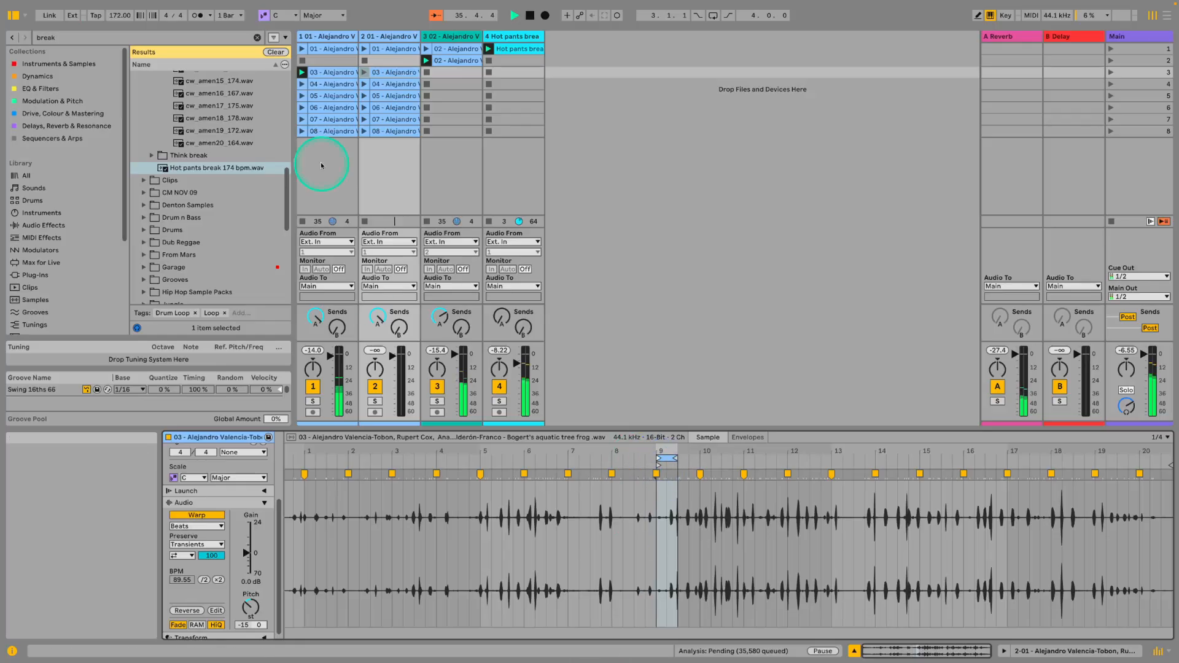
click(400, 363)
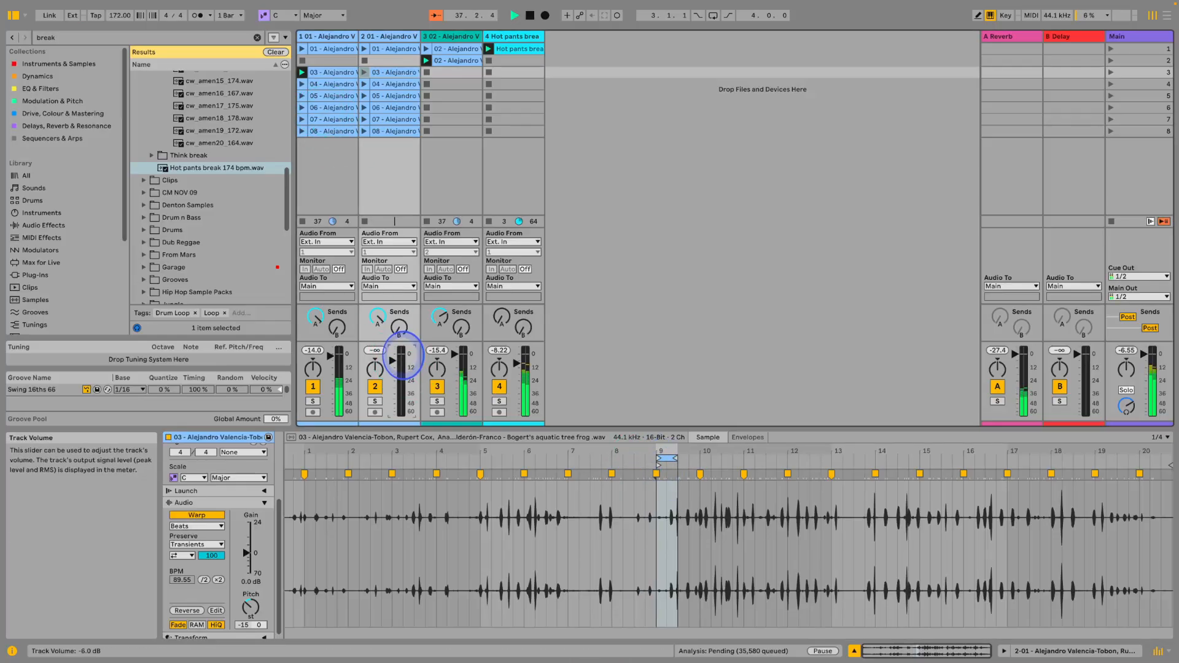
Launch the duplicated tree frog clip on track 2 and reverse its sample.
click(364, 73)
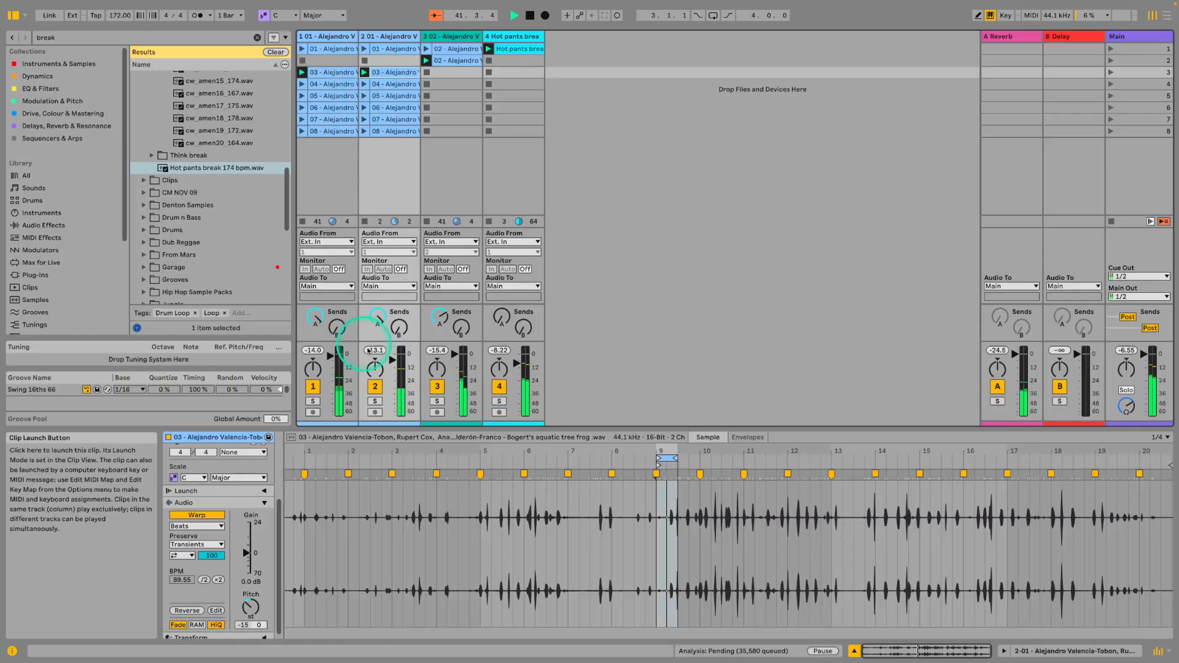
click(671, 460)
drag(668, 449, 671, 454)
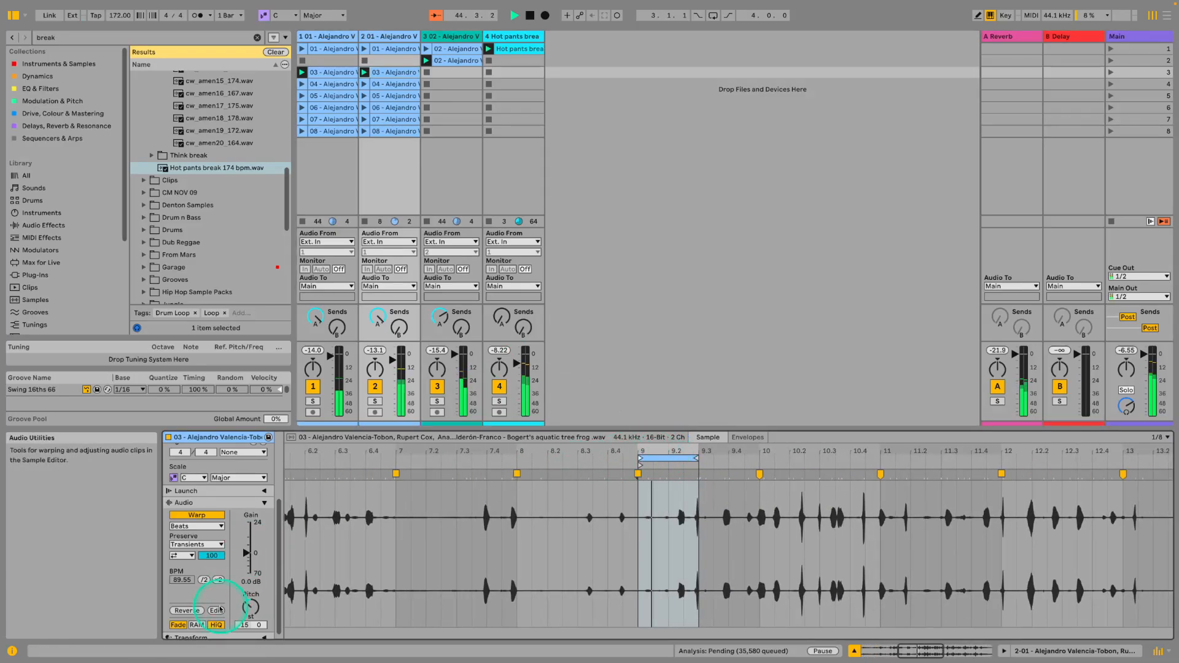
click(186, 611)
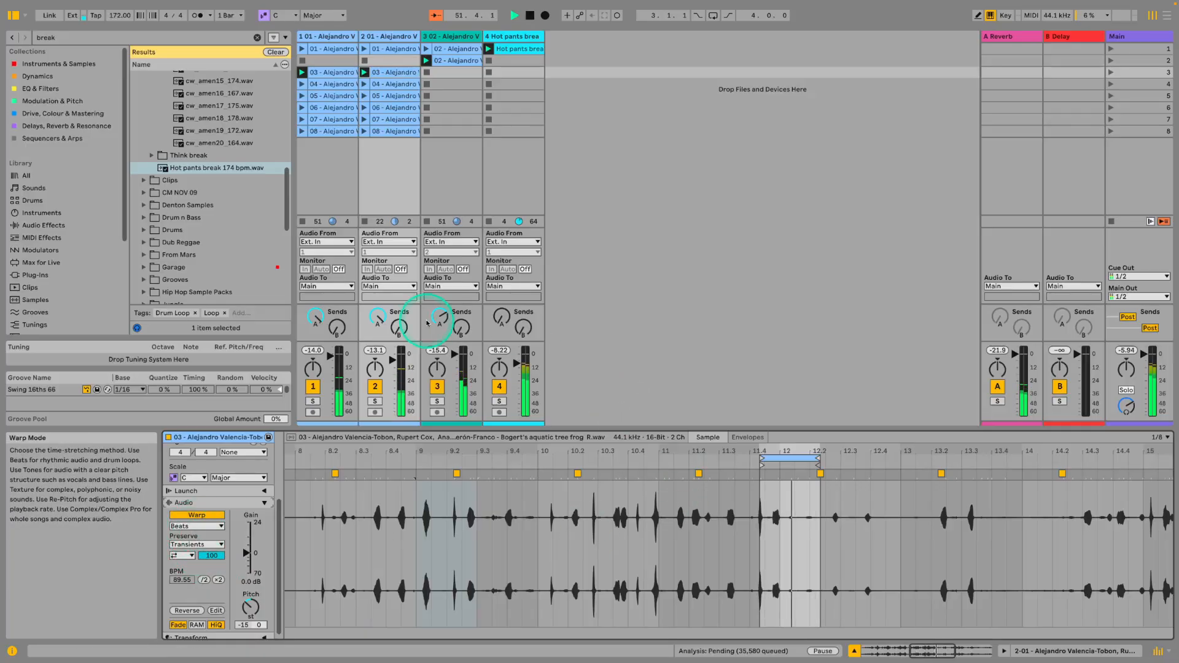
Solo track 2 and turn off the reversed clip's transient loop mode, keeping Beats warping with transients preserved.
click(376, 401)
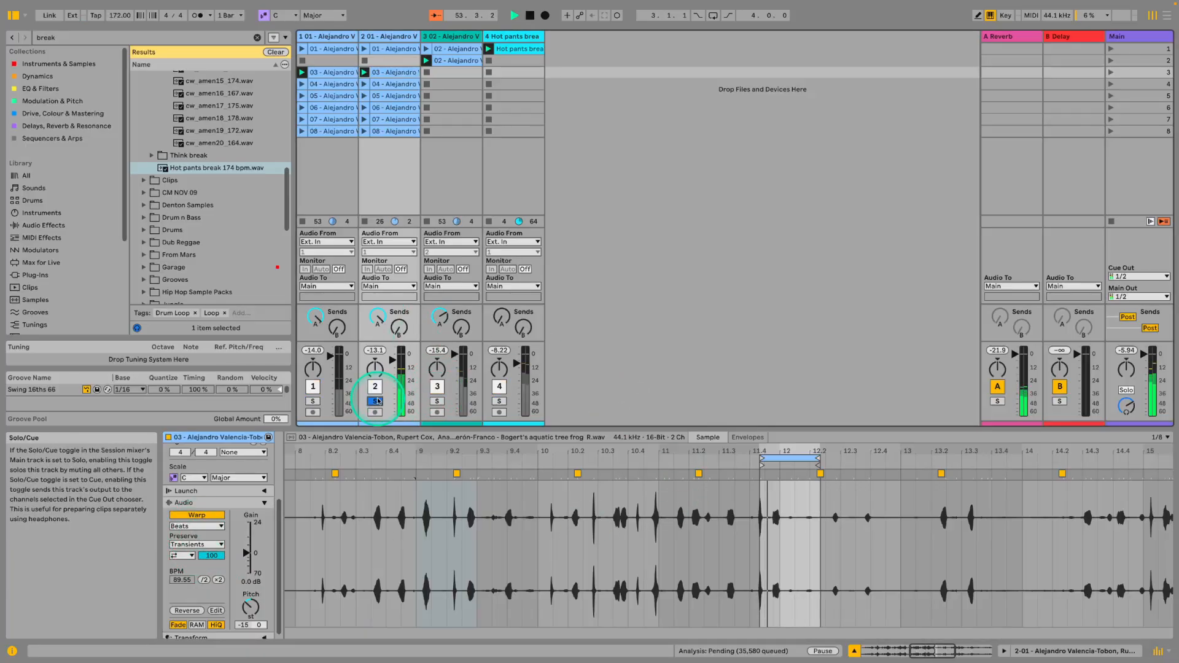
click(195, 527)
click(182, 536)
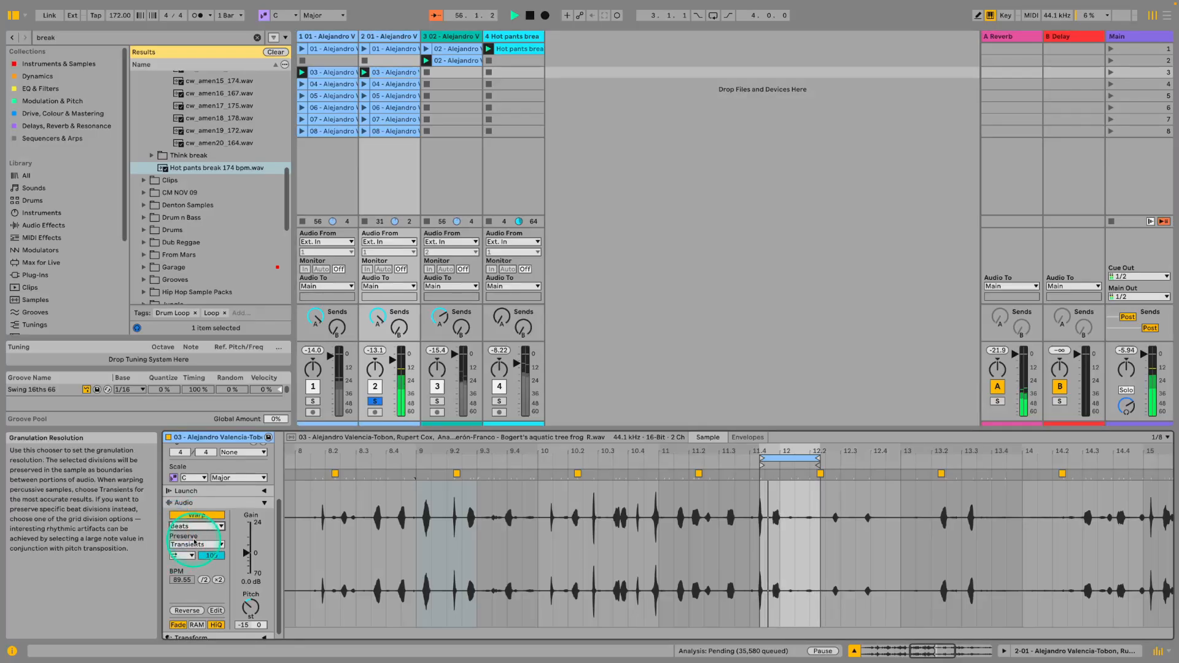
click(180, 545)
click(180, 545)
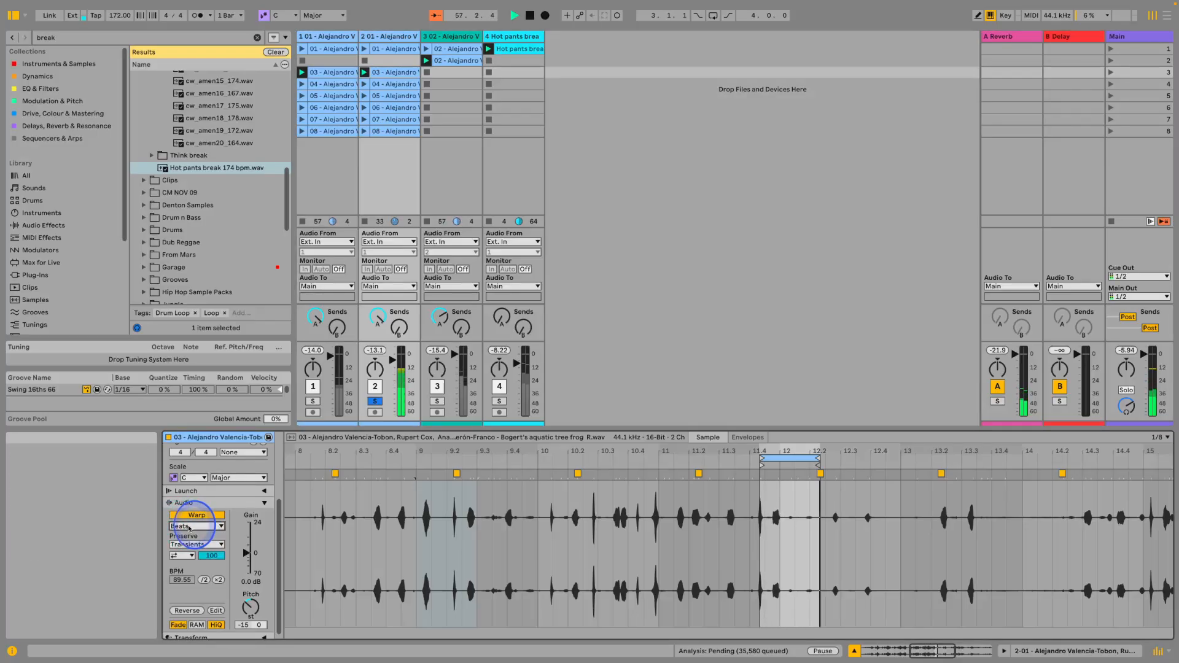
click(767, 515)
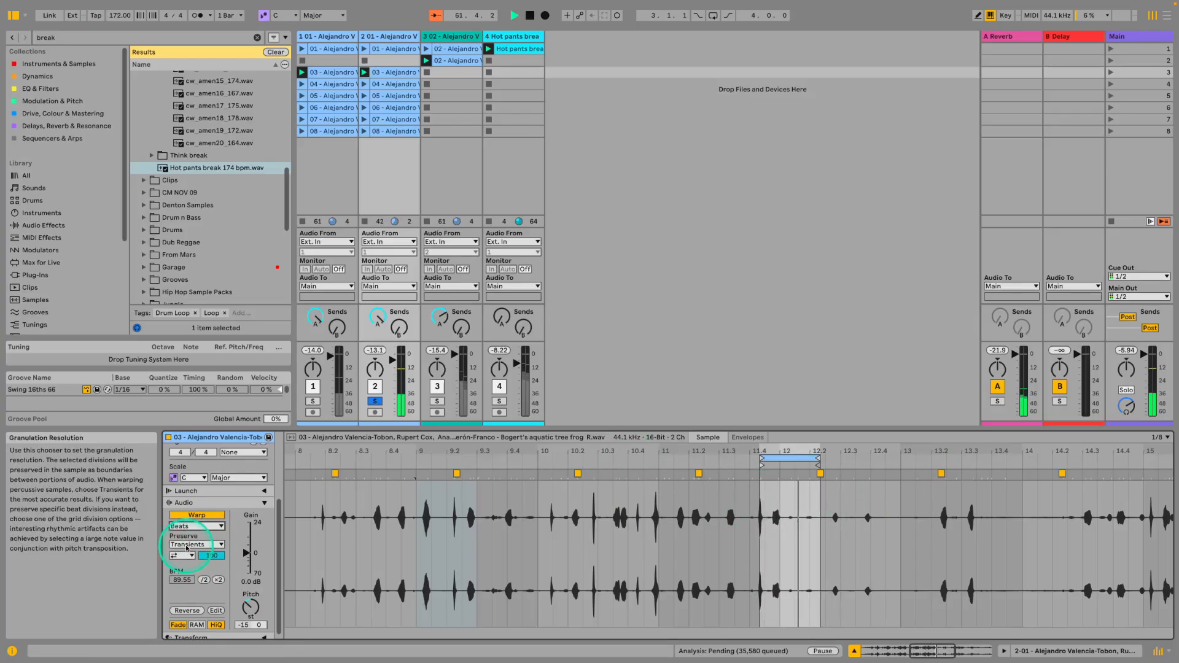
click(197, 527)
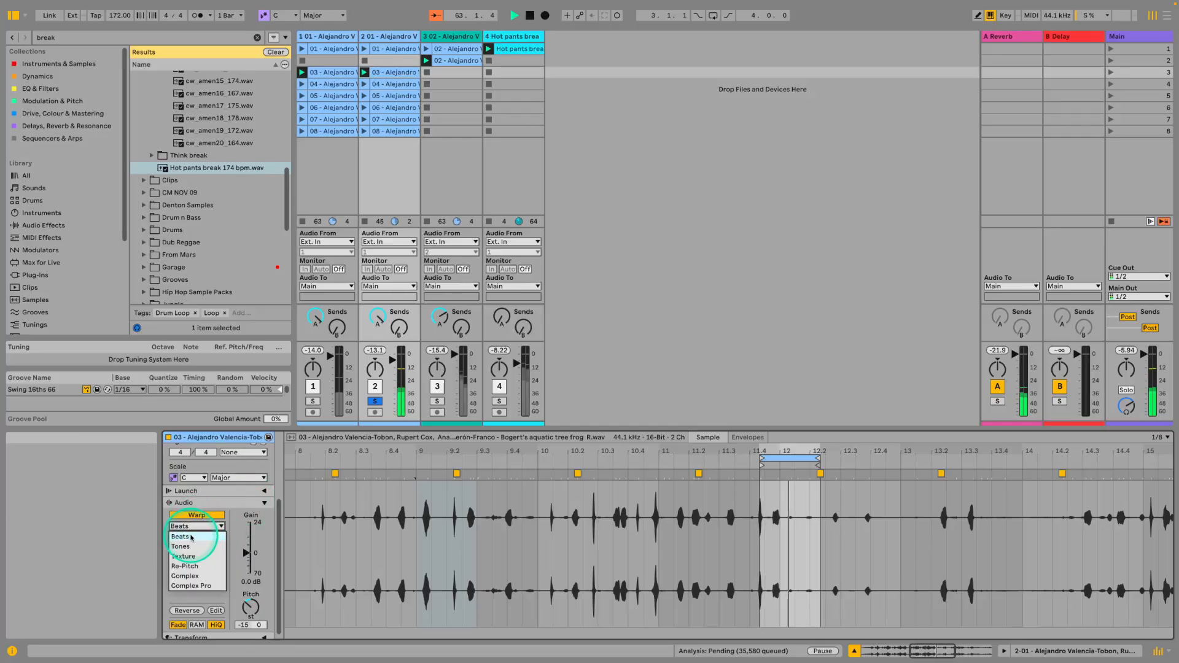
click(192, 528)
click(183, 556)
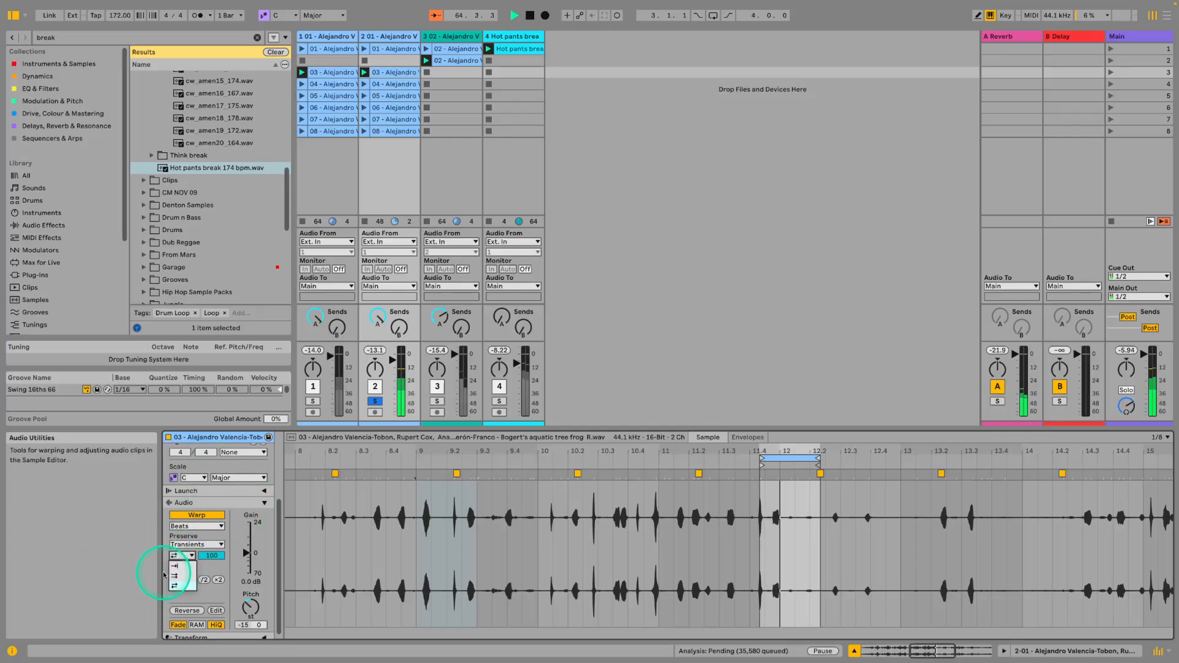
click(181, 572)
click(173, 556)
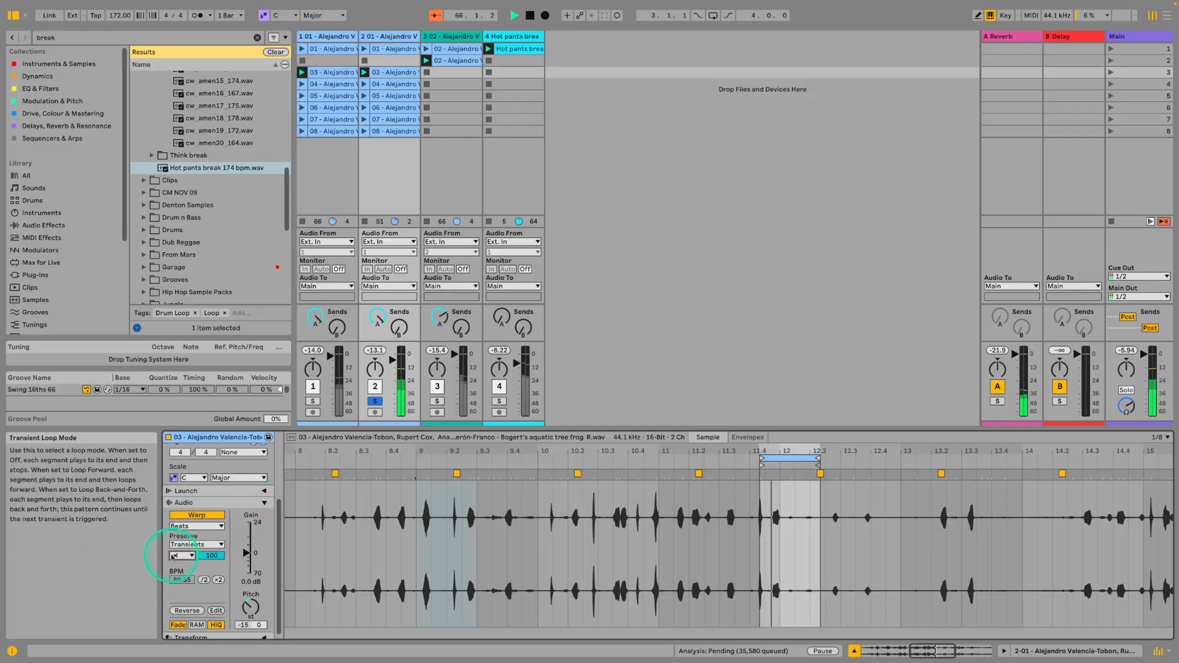
Try the reversed clip's transient envelope at 21, 100 and about 45 during playback.
click(215, 556)
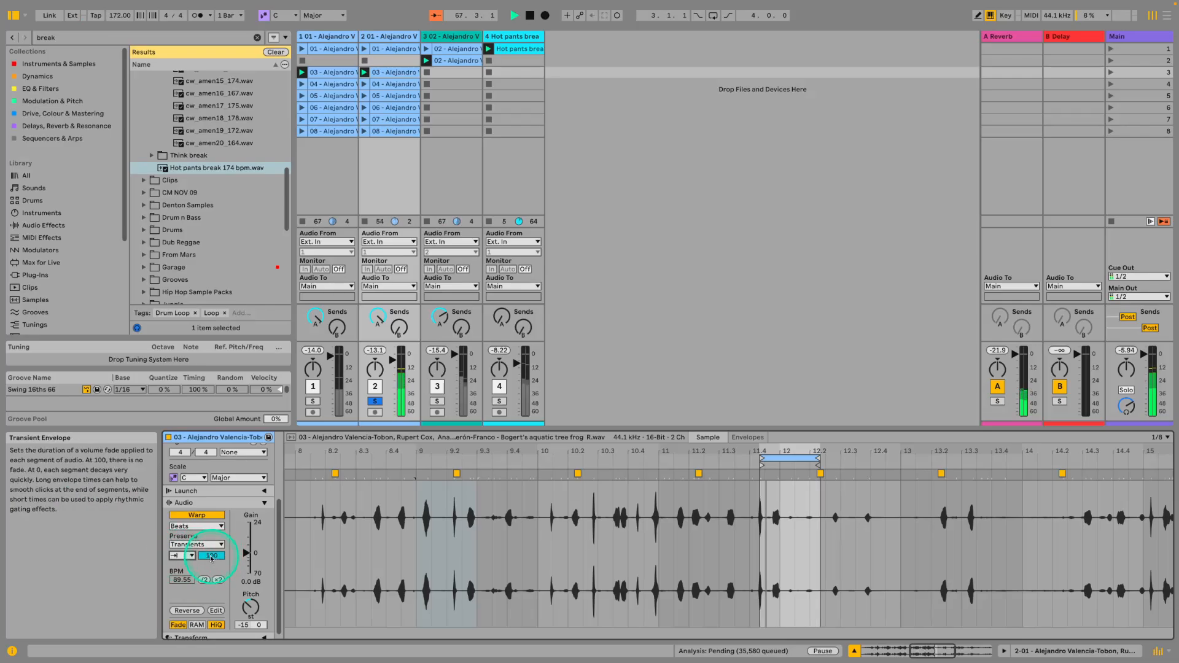
drag(220, 557, 219, 564)
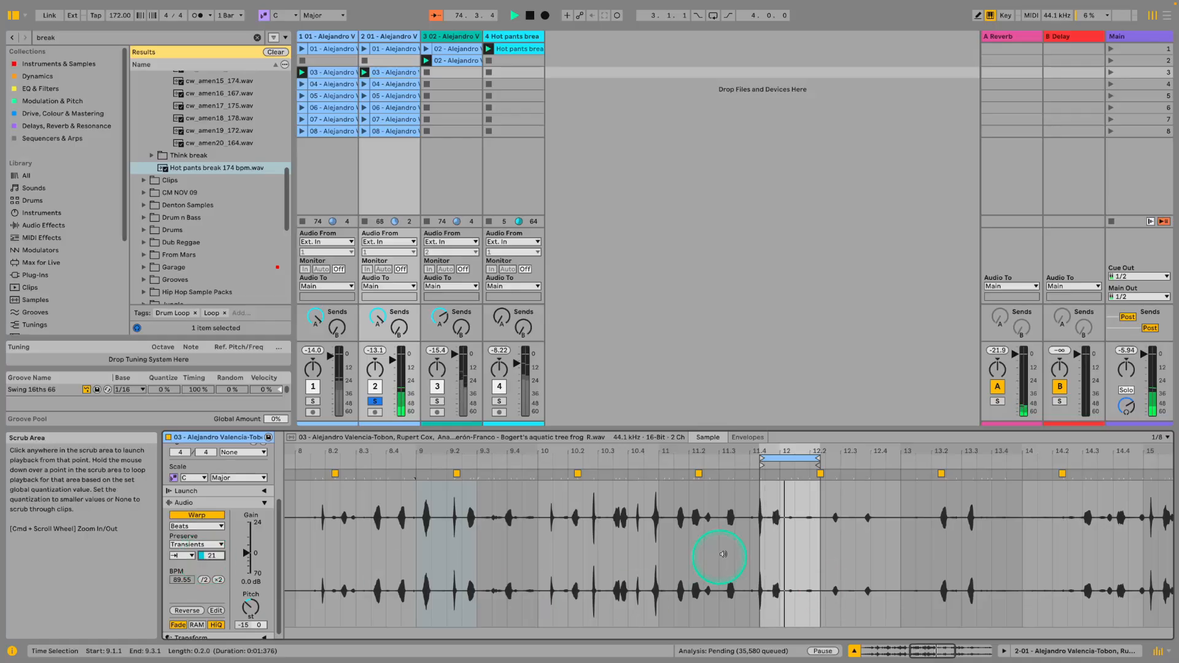
drag(212, 555, 215, 540)
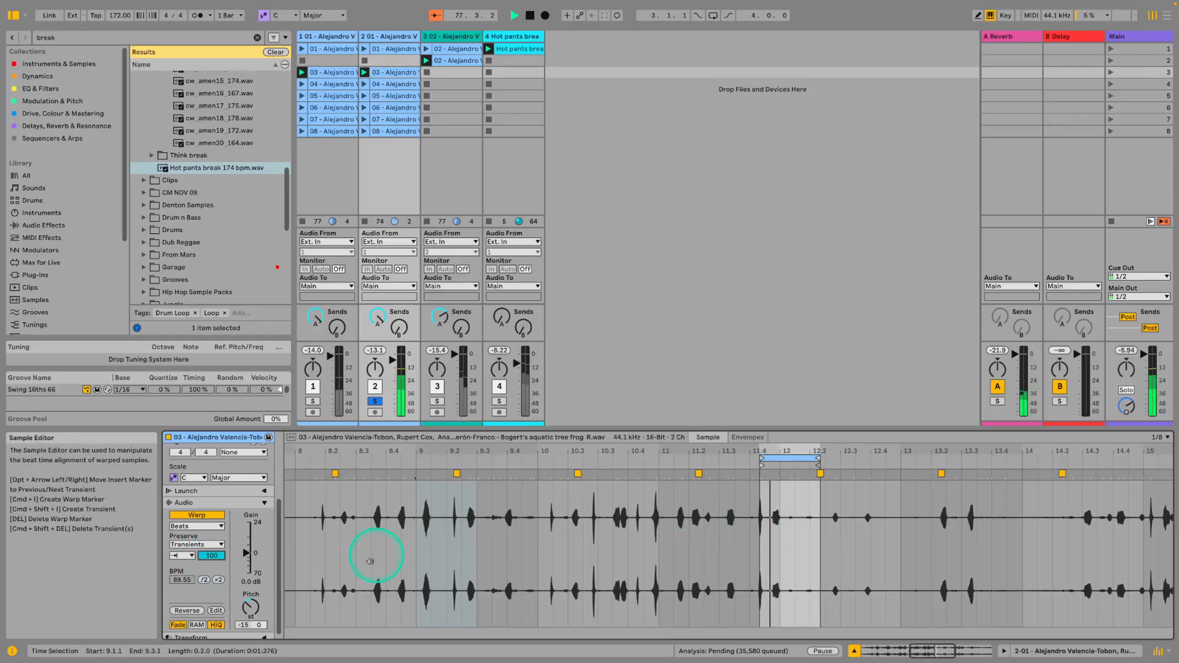
drag(212, 555, 212, 559)
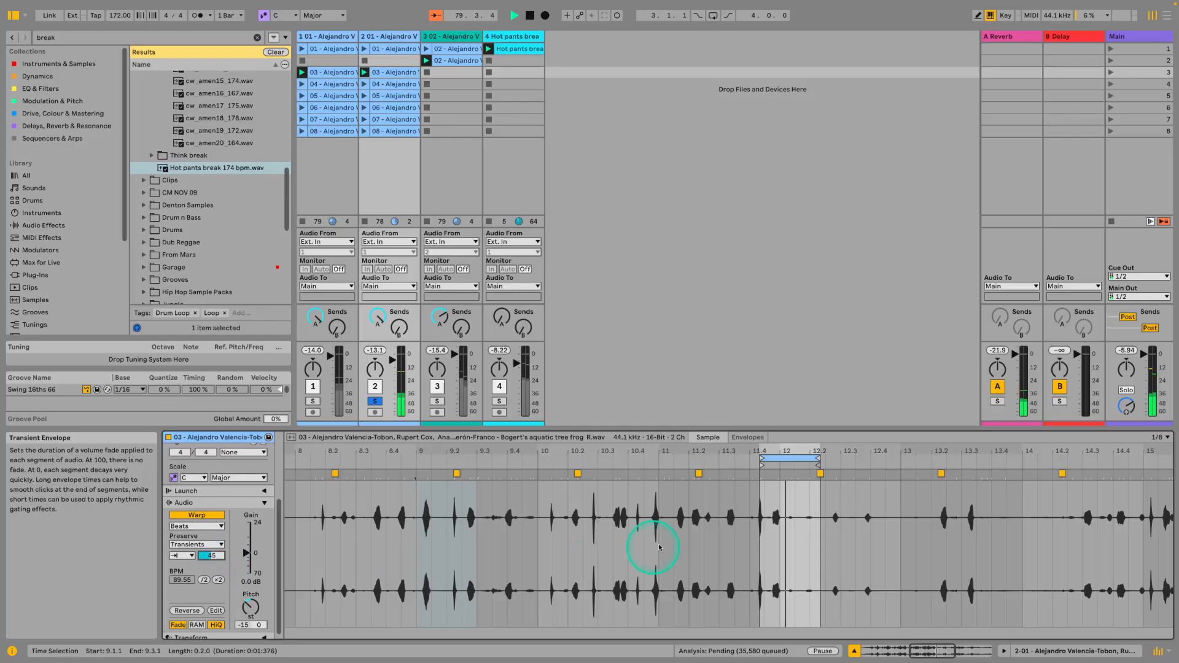
click(778, 466)
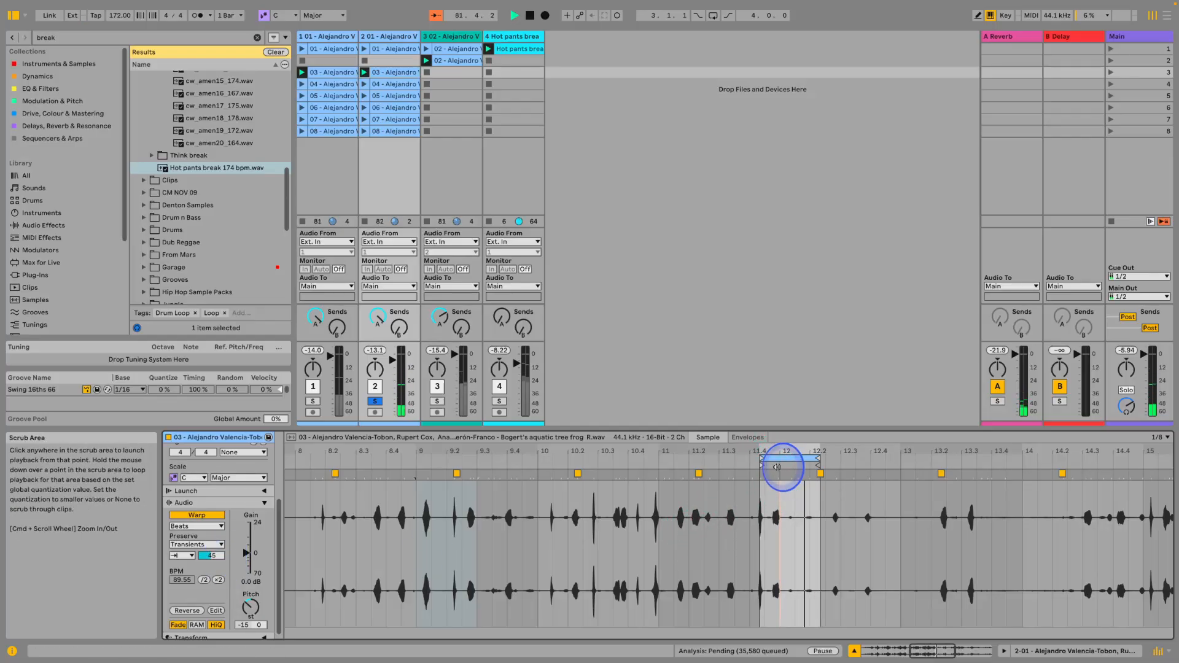
Turn off playback following, restart playback at the loop's first transients, and set the clip's transient envelope to 64.
key(space)
key(space)
key(space)
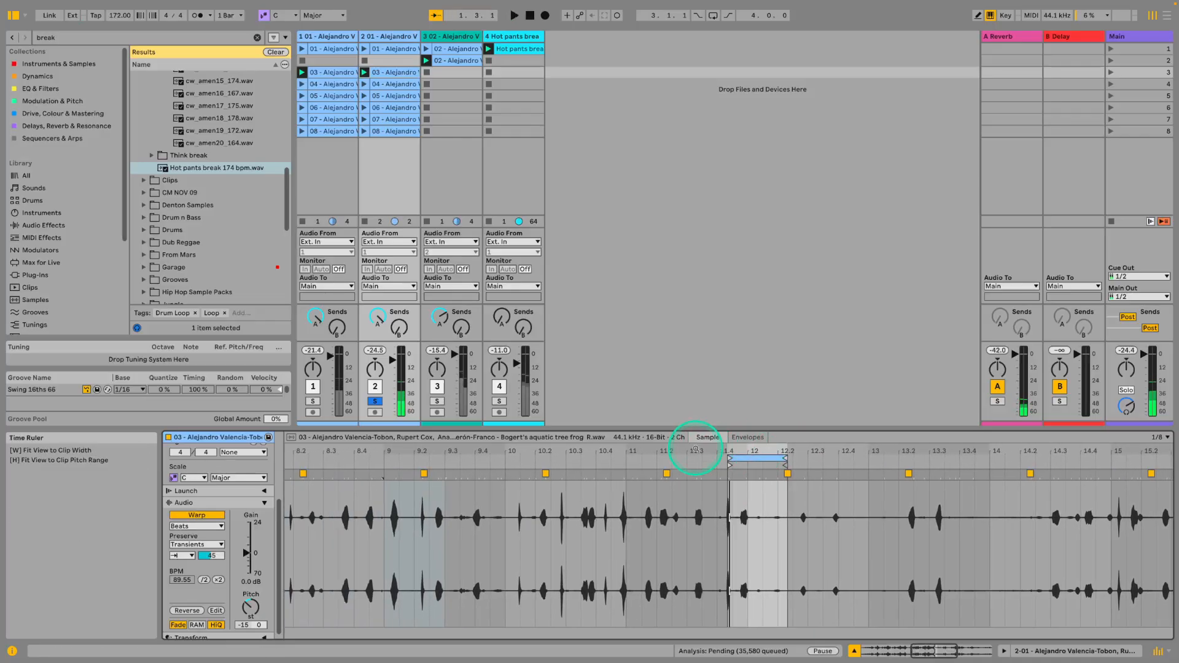
scroll(745, 448, up, 5)
scroll(619, 492, left, 3)
key(space)
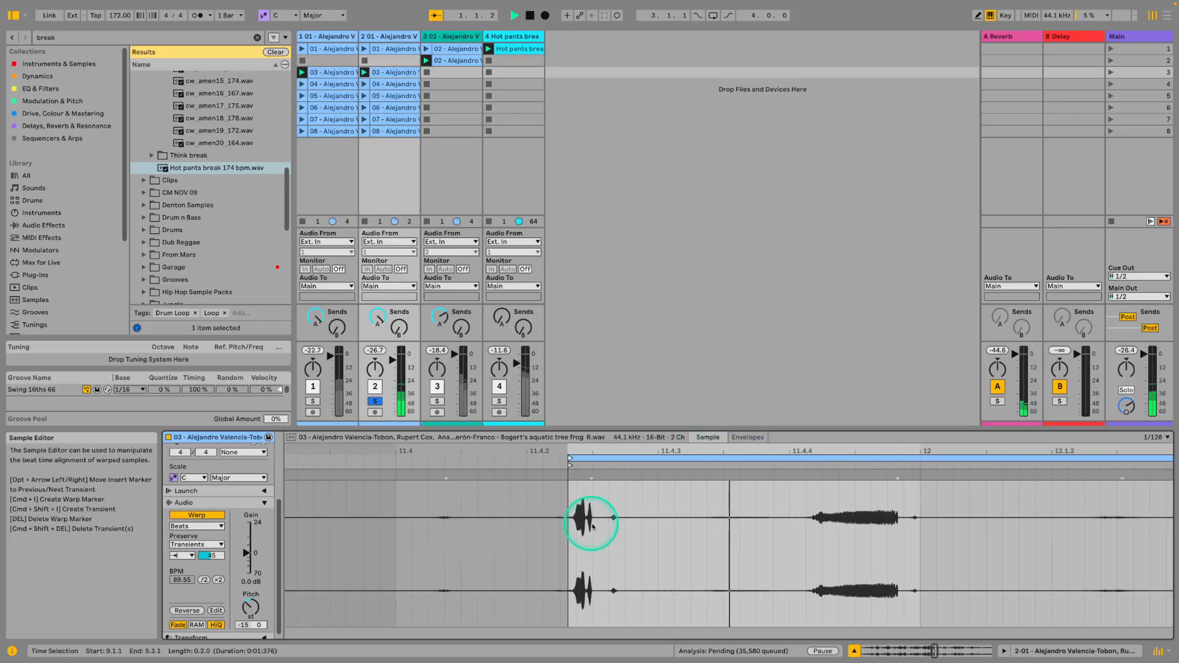
key(space)
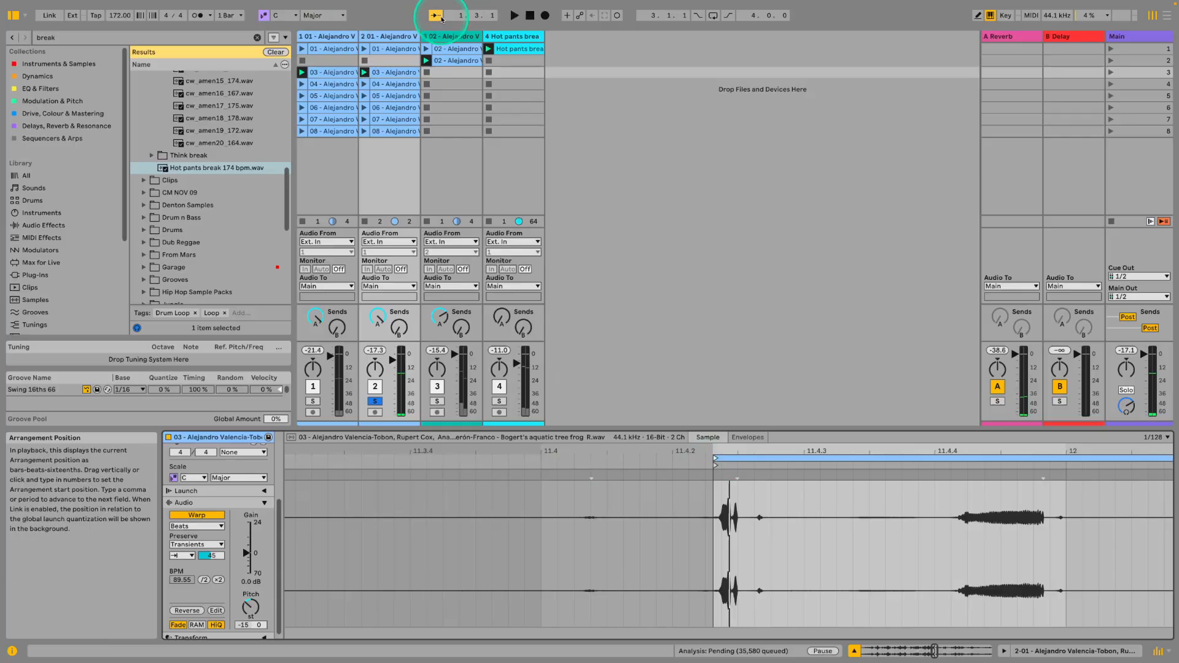
key(space)
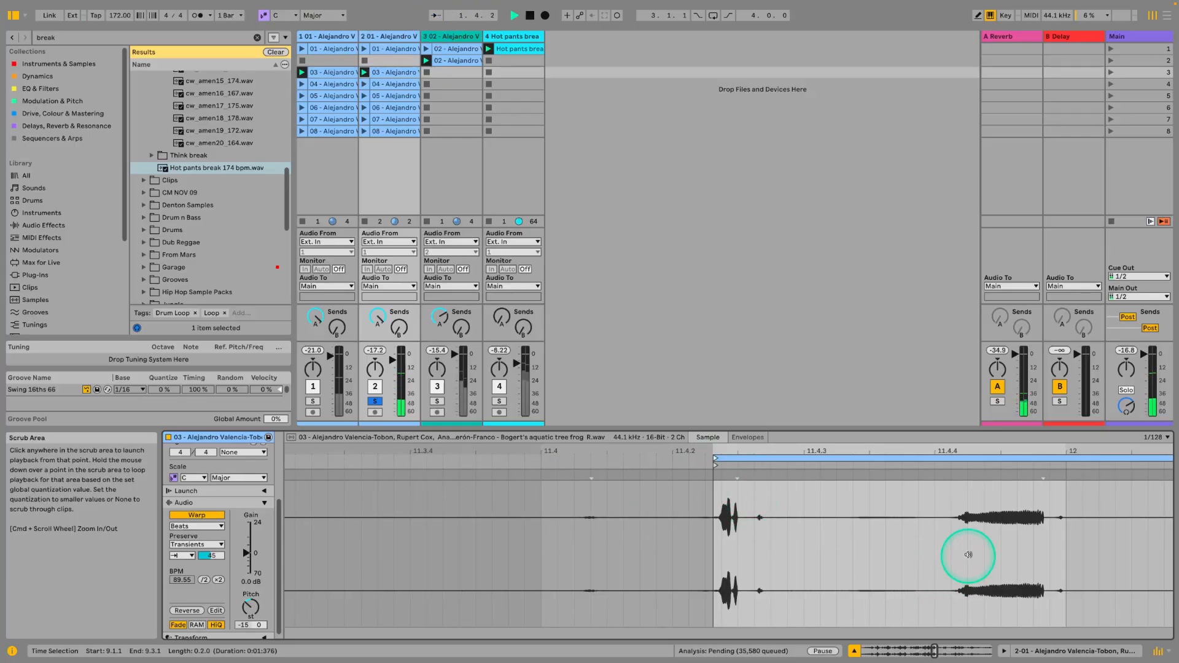
drag(212, 556, 212, 575)
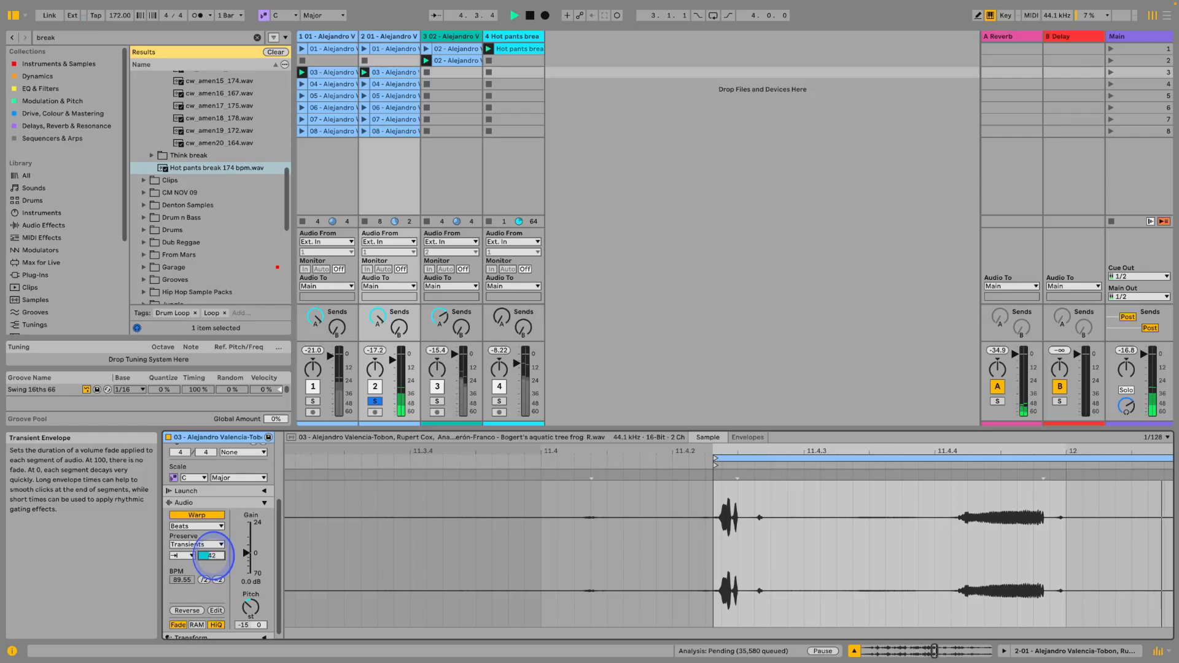
drag(212, 556, 215, 537)
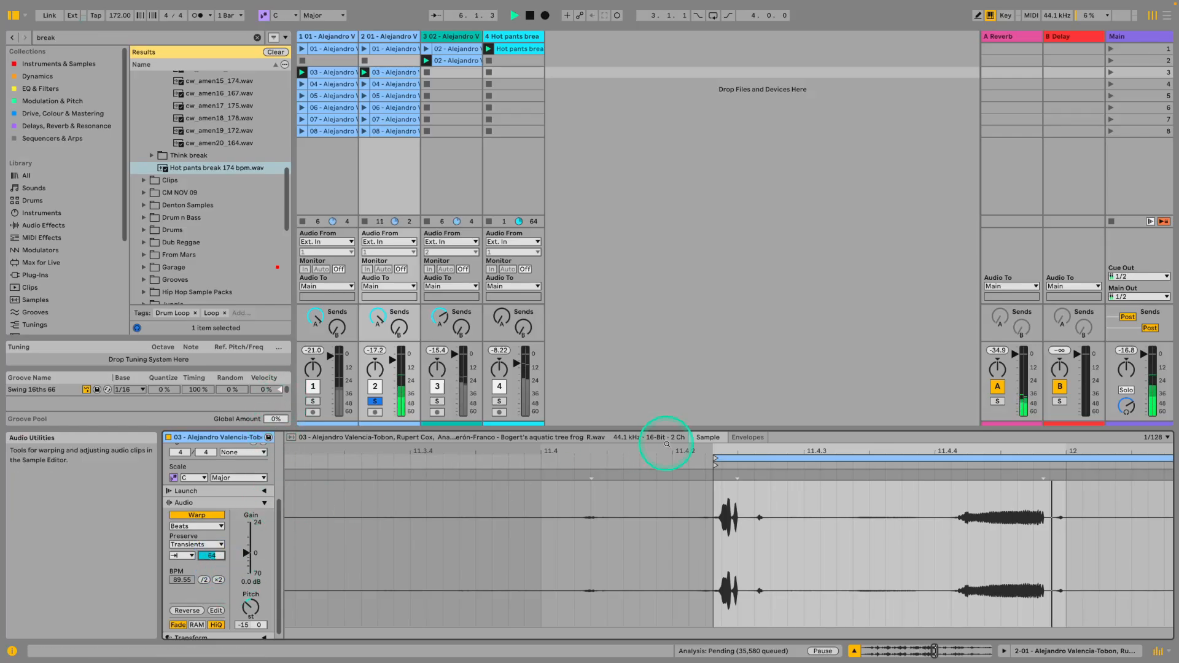
Unsolo track 2 and raise its volume slightly.
click(375, 402)
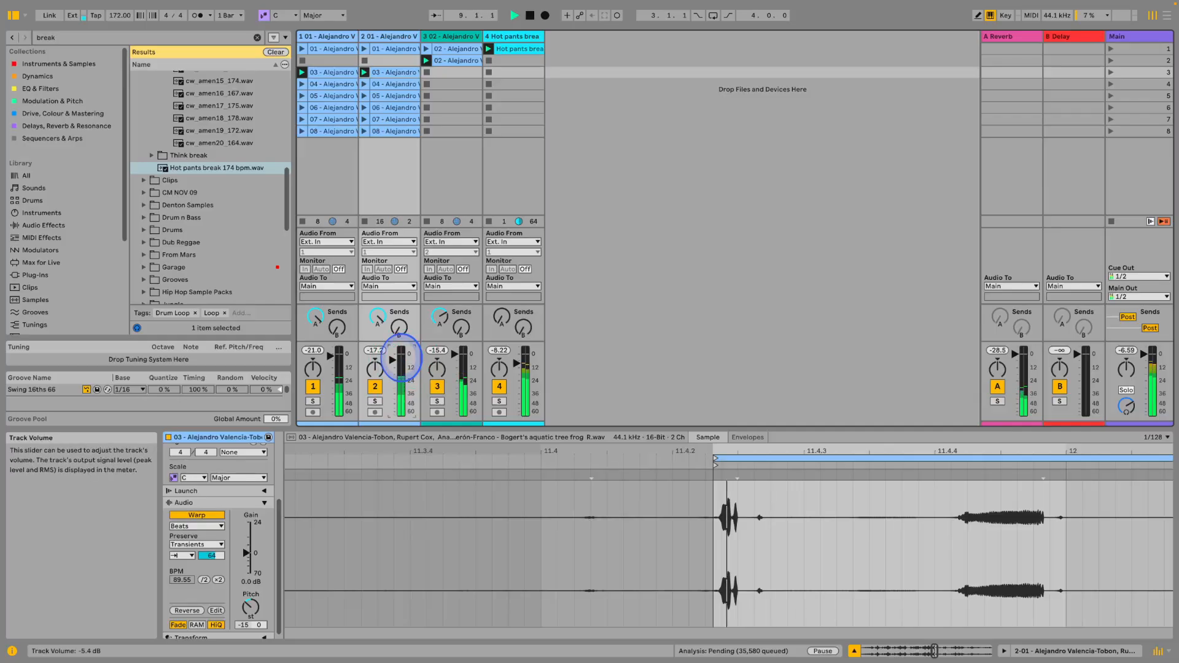
drag(392, 360, 397, 355)
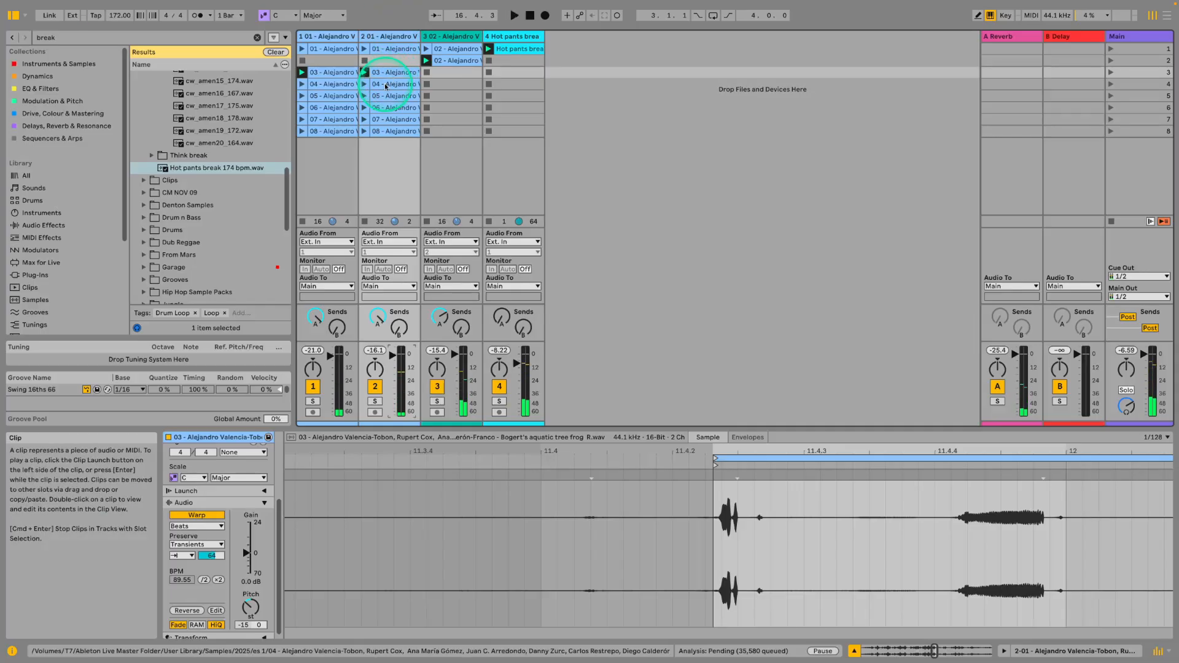
Open track 2's Beyond Human Hearing clip and examine its warp markers against the waveform around bars 4 to 7.
click(385, 121)
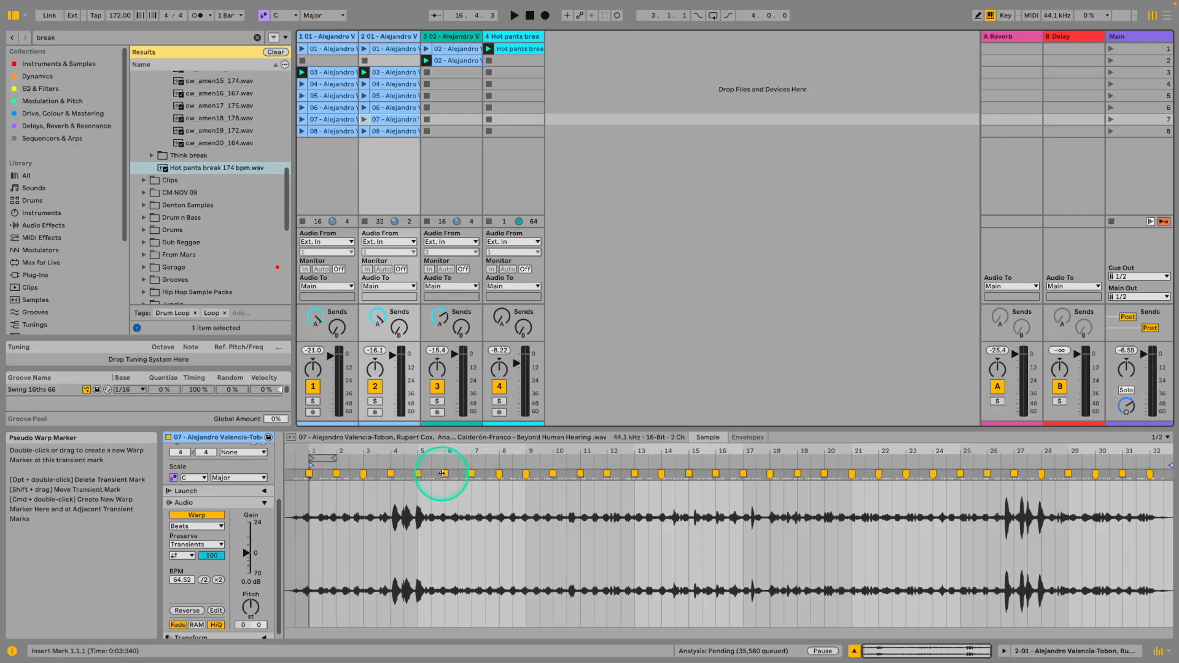
click(500, 473)
mouse_move(500, 474)
mouse_down()
mouse_move(471, 473)
mouse_move(505, 483)
mouse_up()
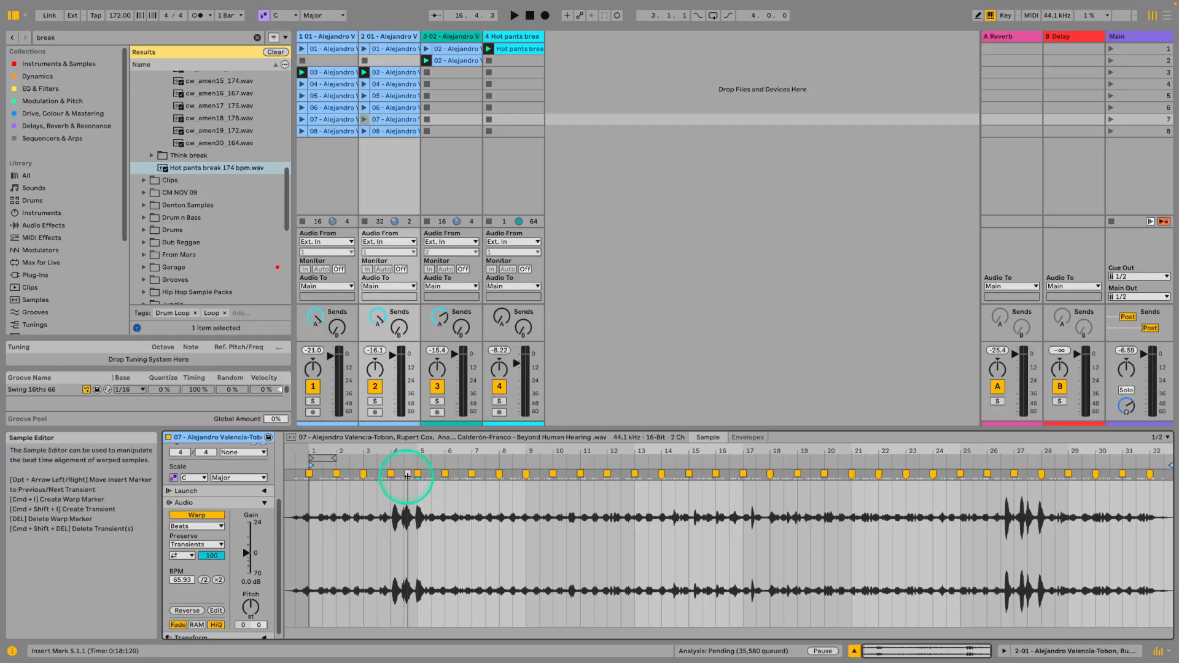
mouse_move(423, 476)
mouse_down()
mouse_move(442, 474)
mouse_move(403, 477)
mouse_move(416, 478)
mouse_up()
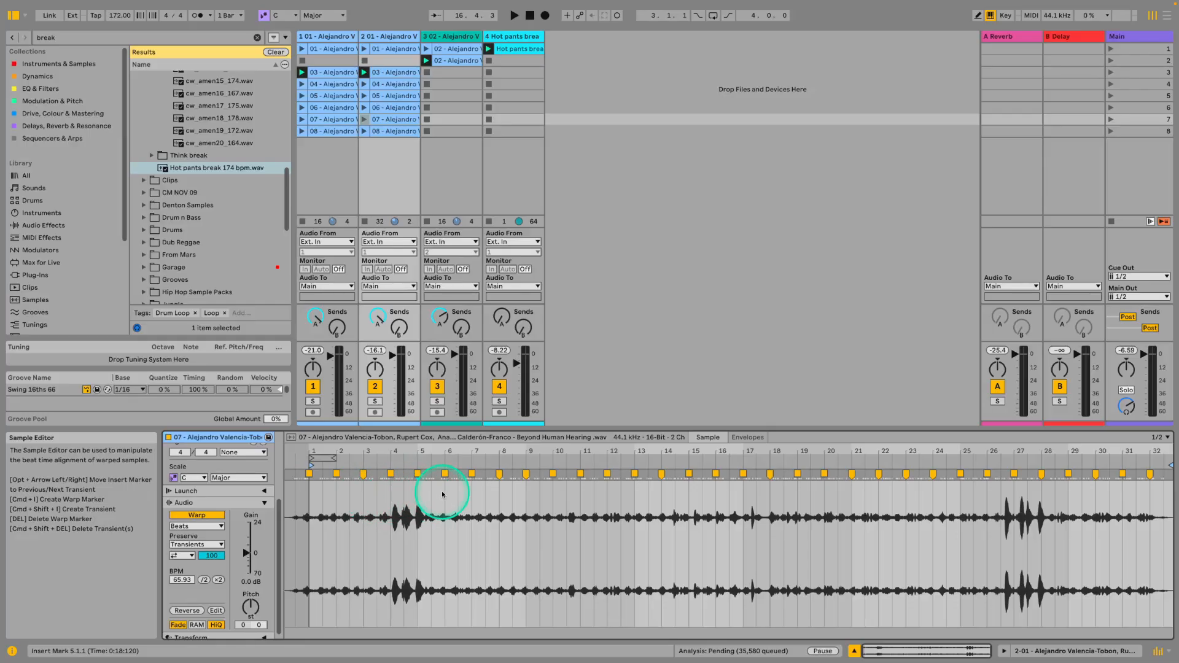
mouse_move(393, 473)
mouse_down()
mouse_move(433, 473)
mouse_move(417, 473)
mouse_up()
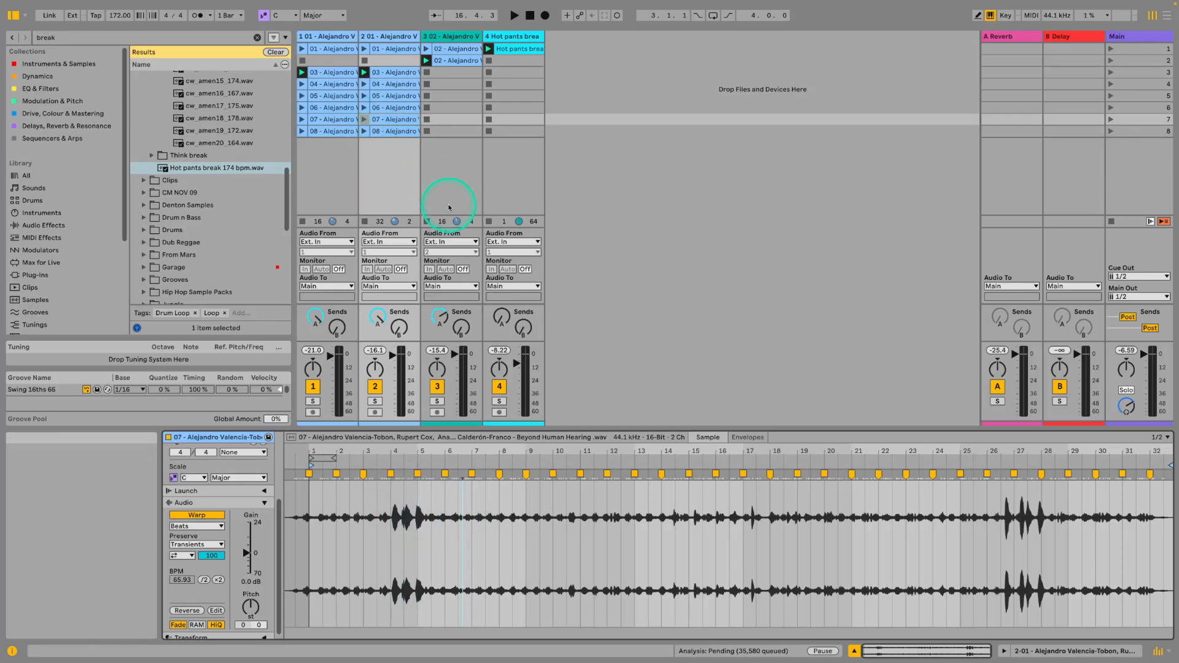
click(463, 522)
click(417, 499)
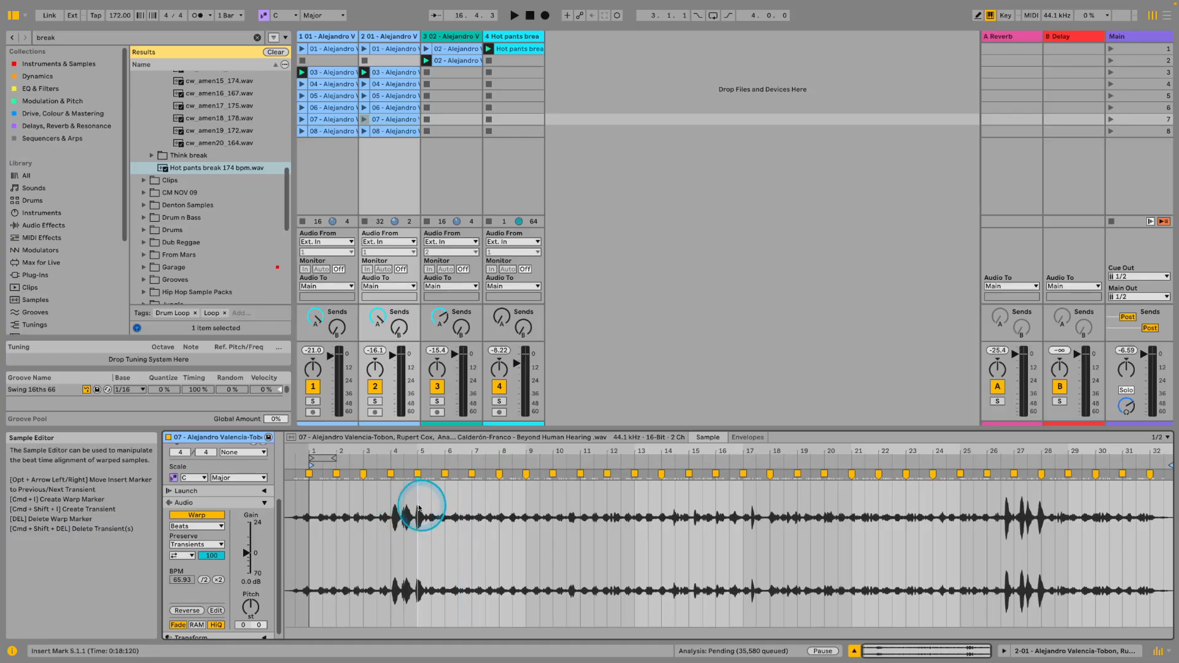
click(457, 491)
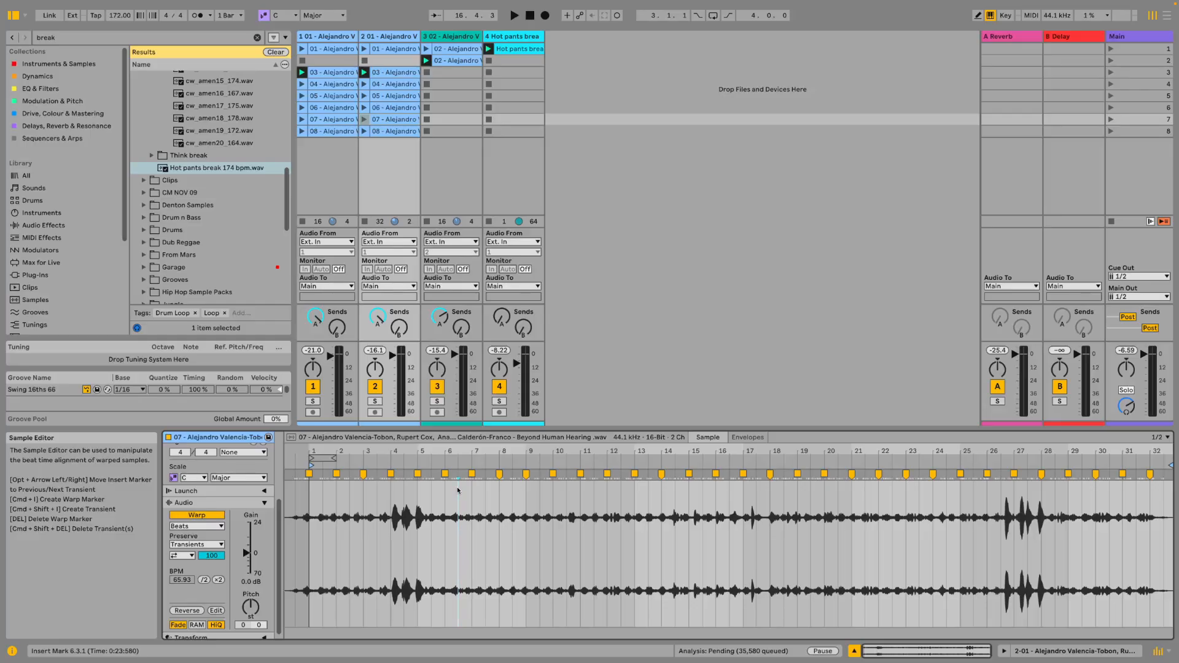
double_click(460, 473)
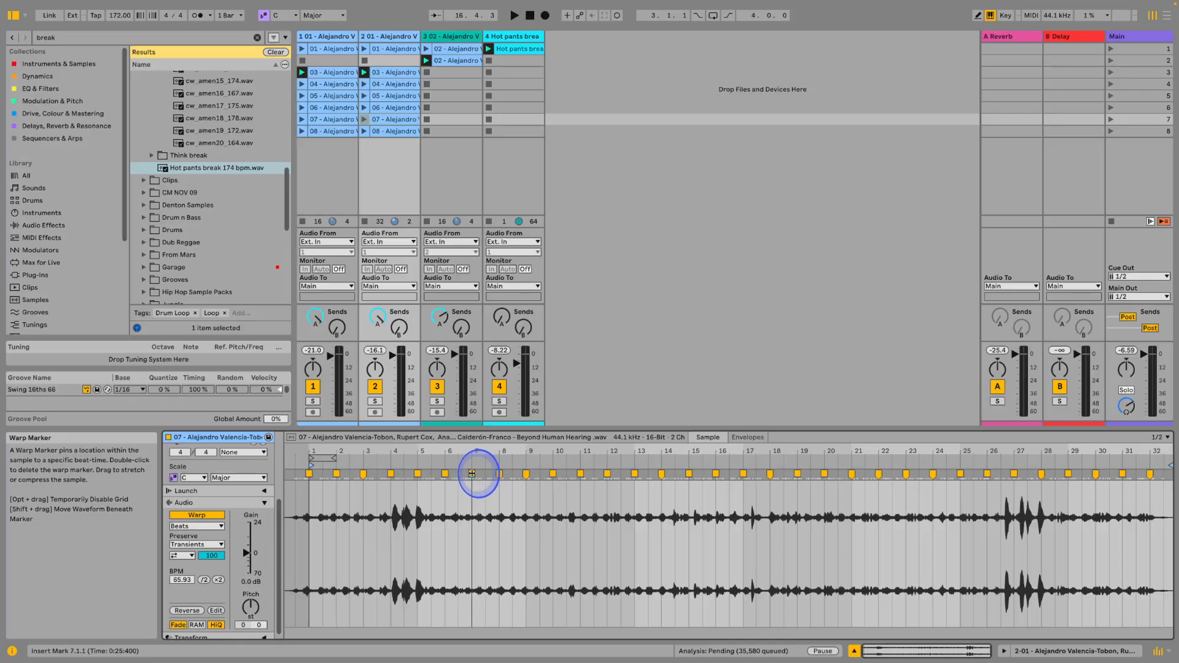
key(super+z)
click(475, 448)
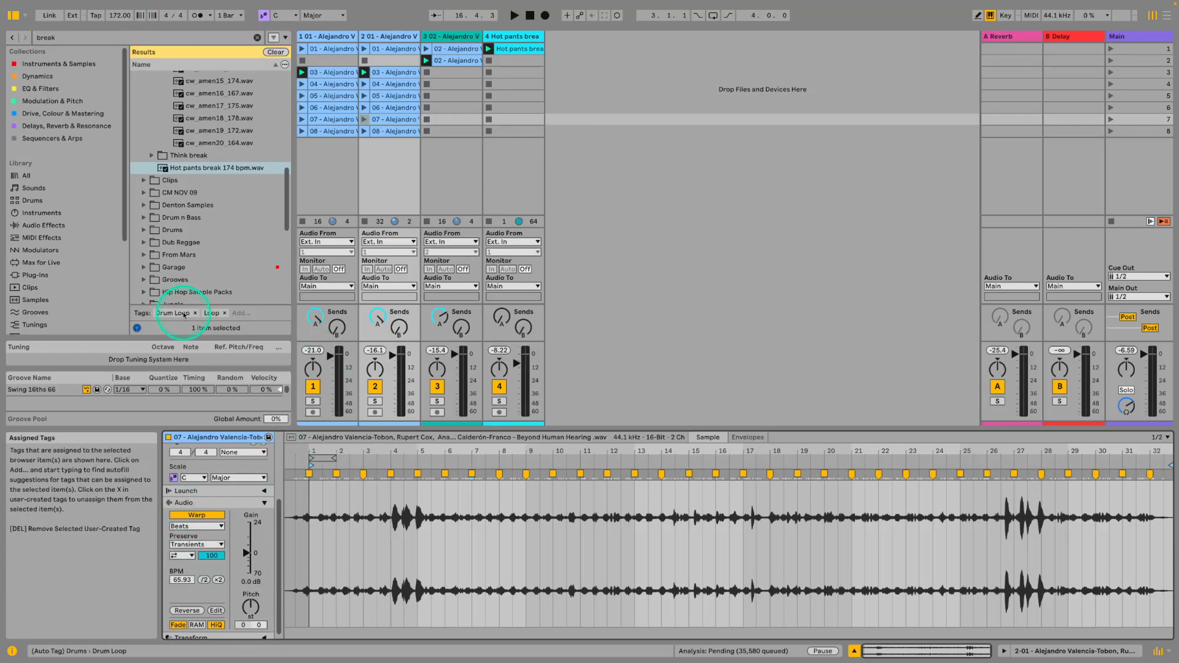
Add three warp markers at the transients between bars 6 and 7 of the Beyond Human Hearing clip.
click(341, 505)
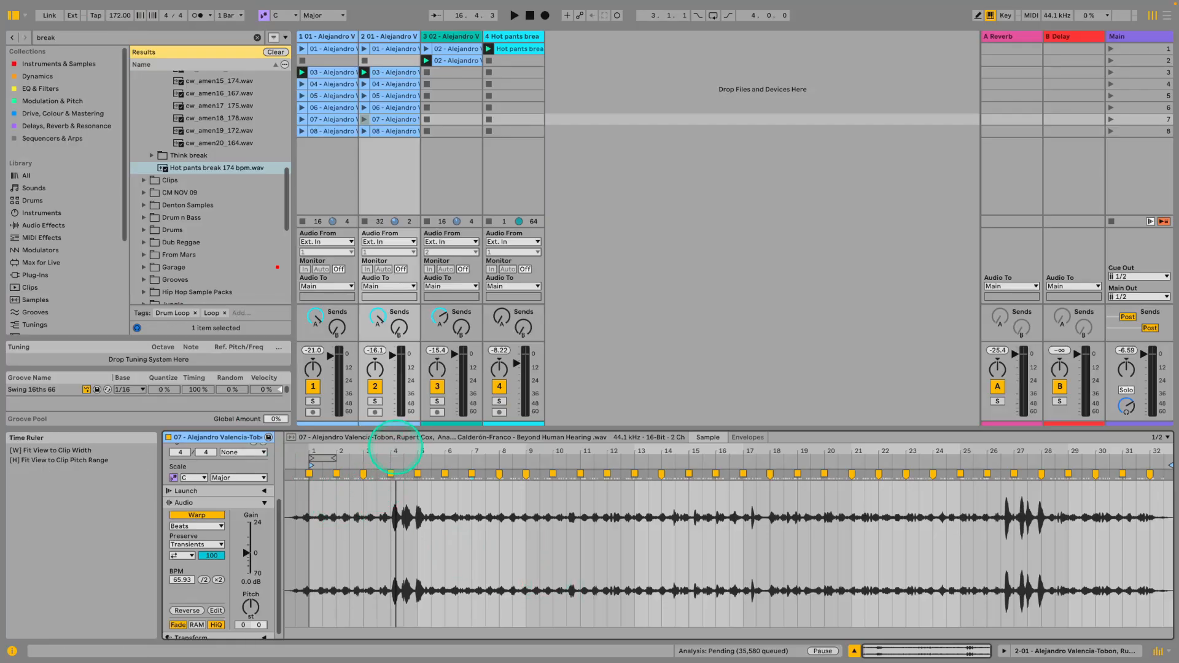
drag(395, 442, 395, 446)
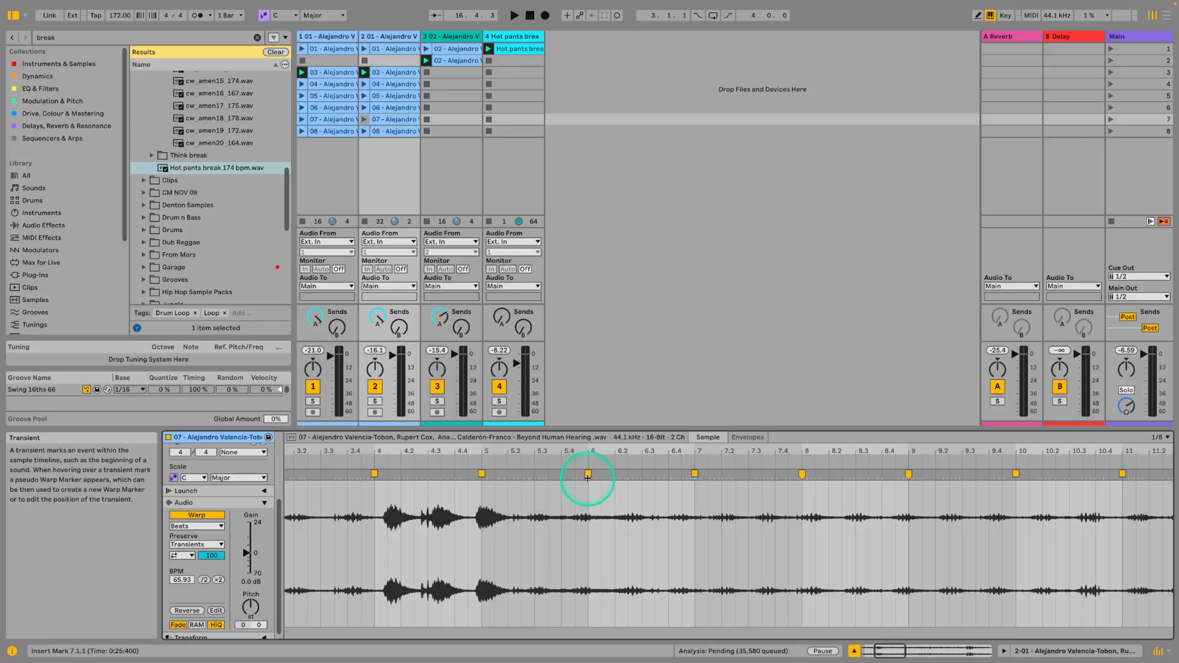
mouse_move(587, 474)
mouse_down()
mouse_move(573, 474)
mouse_move(587, 473)
mouse_up()
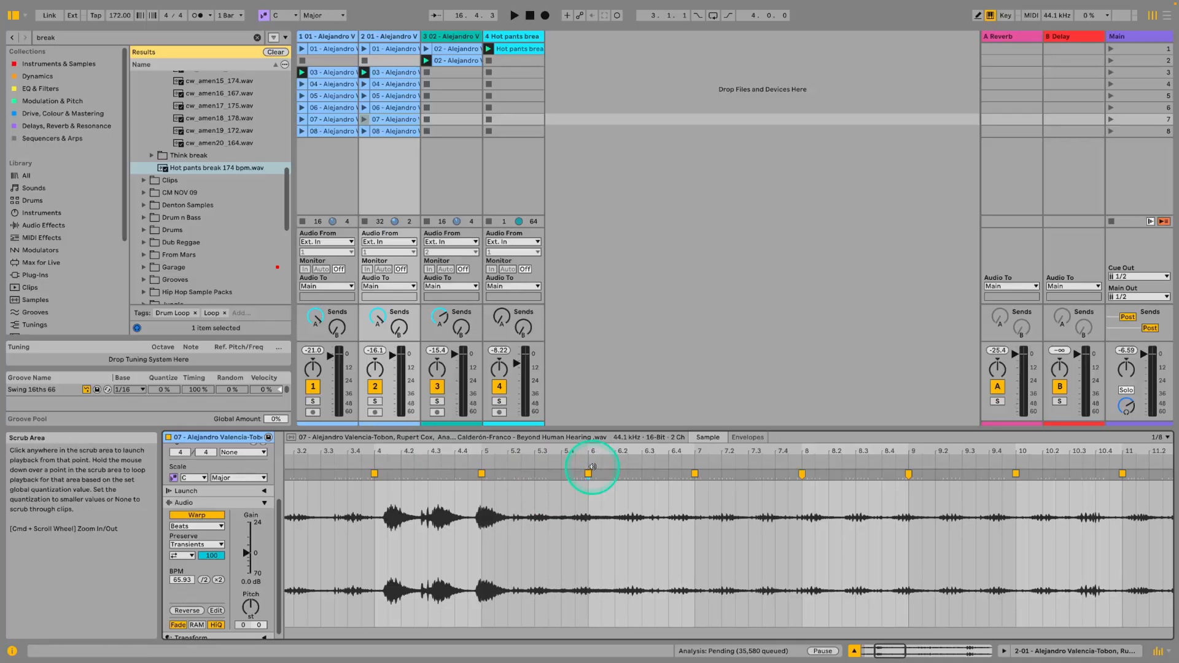
double_click(647, 473)
double_click(627, 473)
double_click(675, 473)
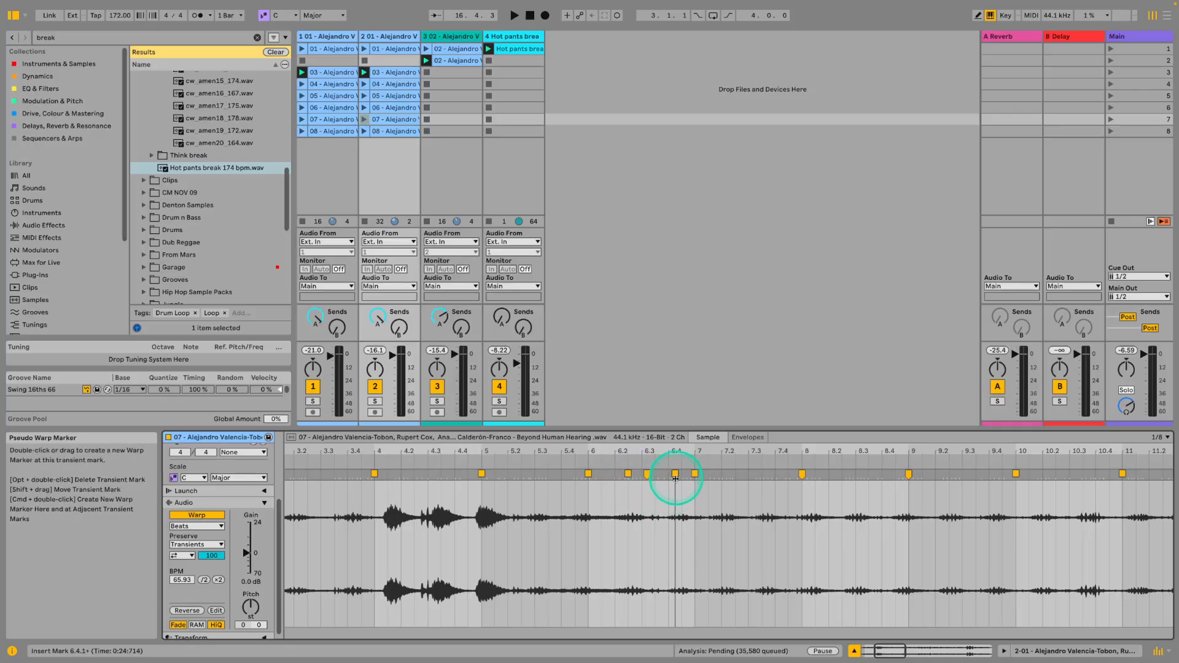
Try shifting the new warp markers after bar 6 earlier, and undo both the shift and the added markers.
drag(648, 474, 621, 477)
key(super+z)
key(super+z)
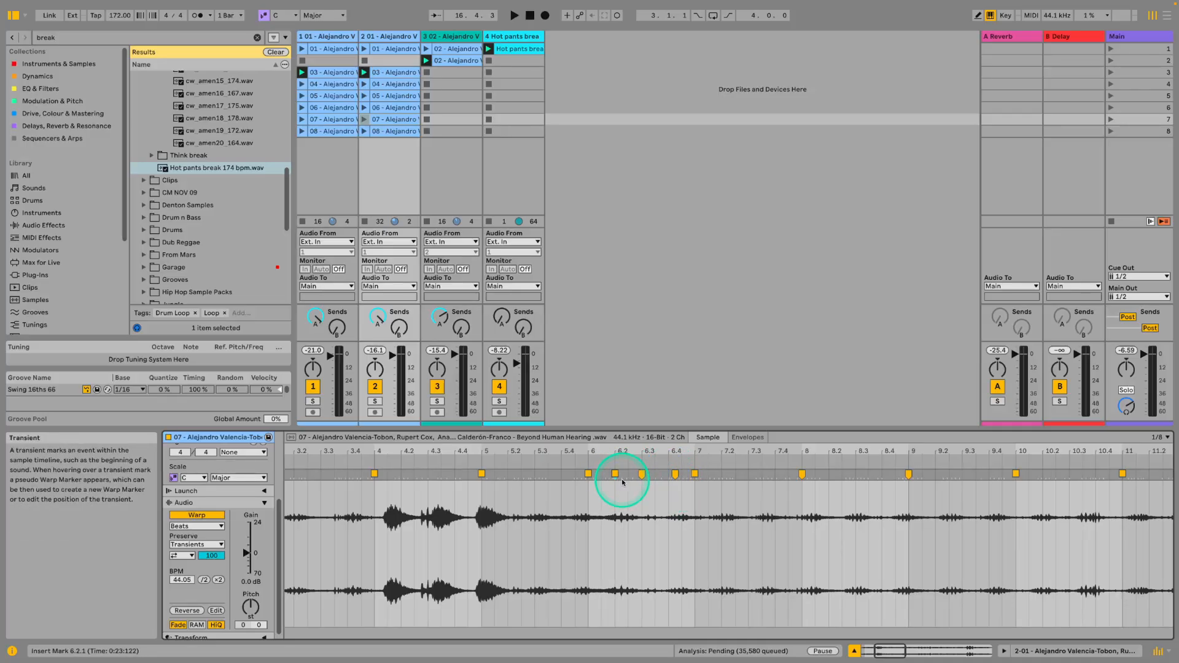
key(super+z)
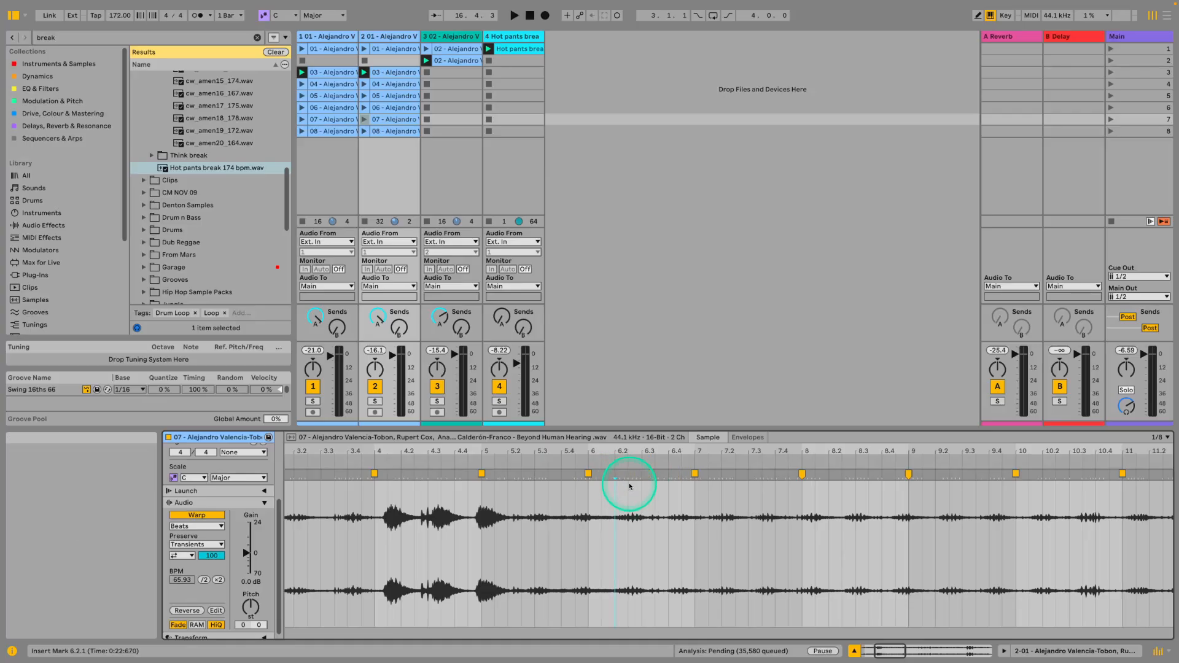
drag(374, 496, 691, 508)
double_click(577, 448)
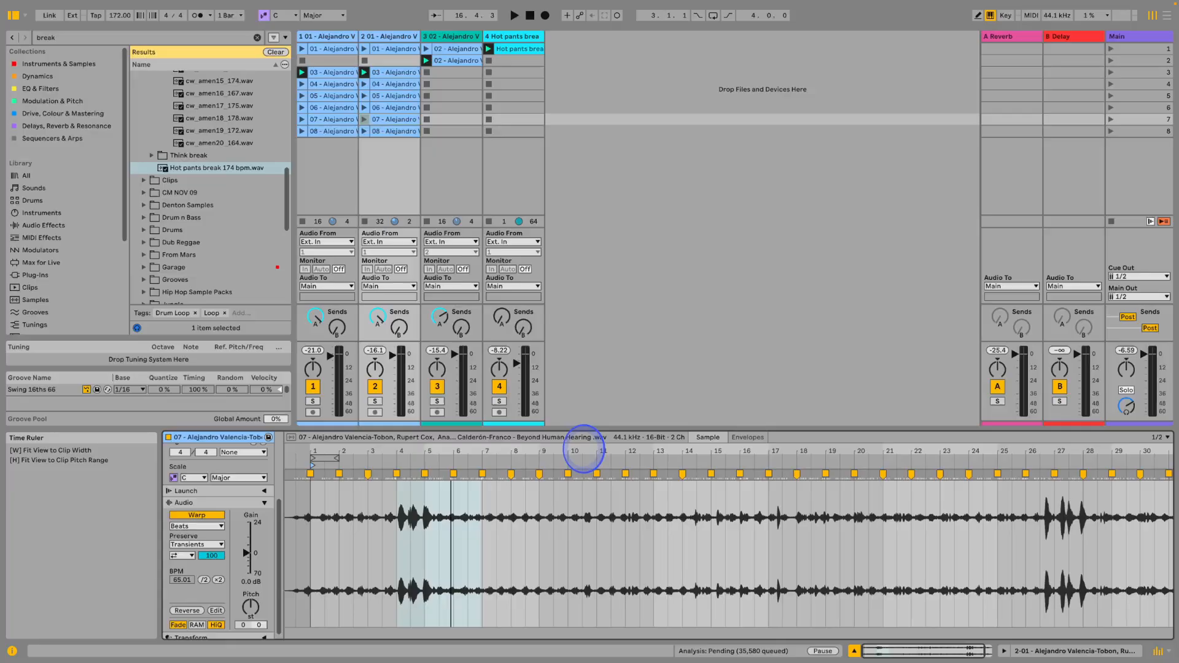
click(310, 507)
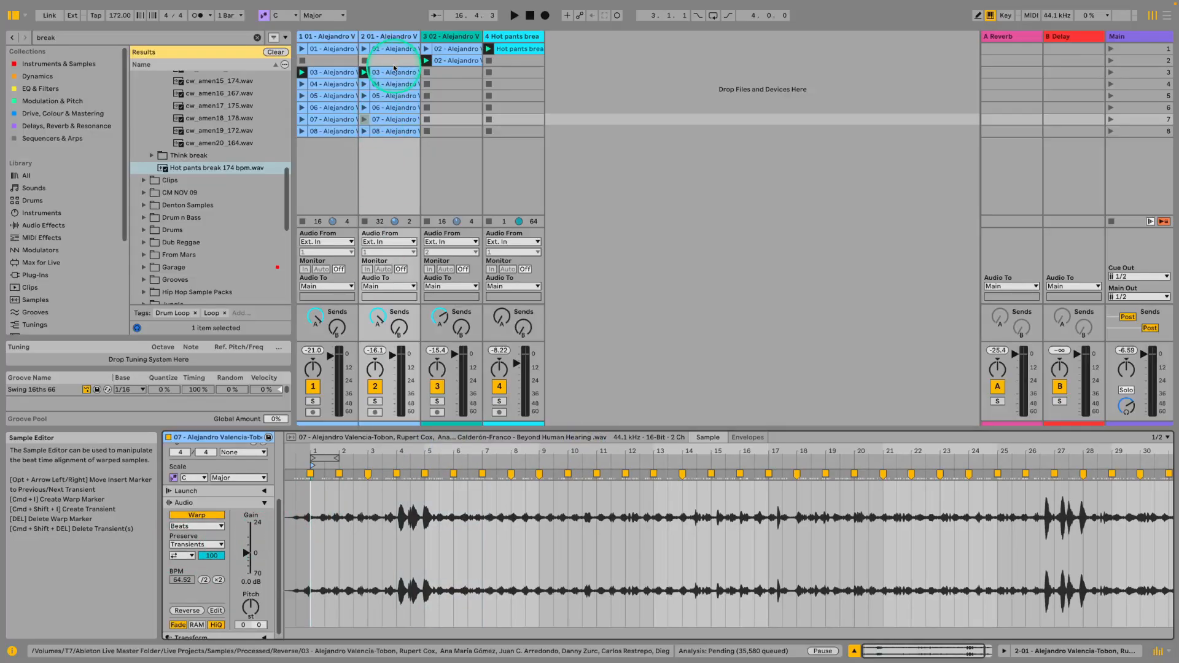
Move track 2's Beyond Human Hearing clip to a new fifth track in scene 7 and launch it.
click(385, 120)
drag(382, 121, 554, 118)
click(557, 504)
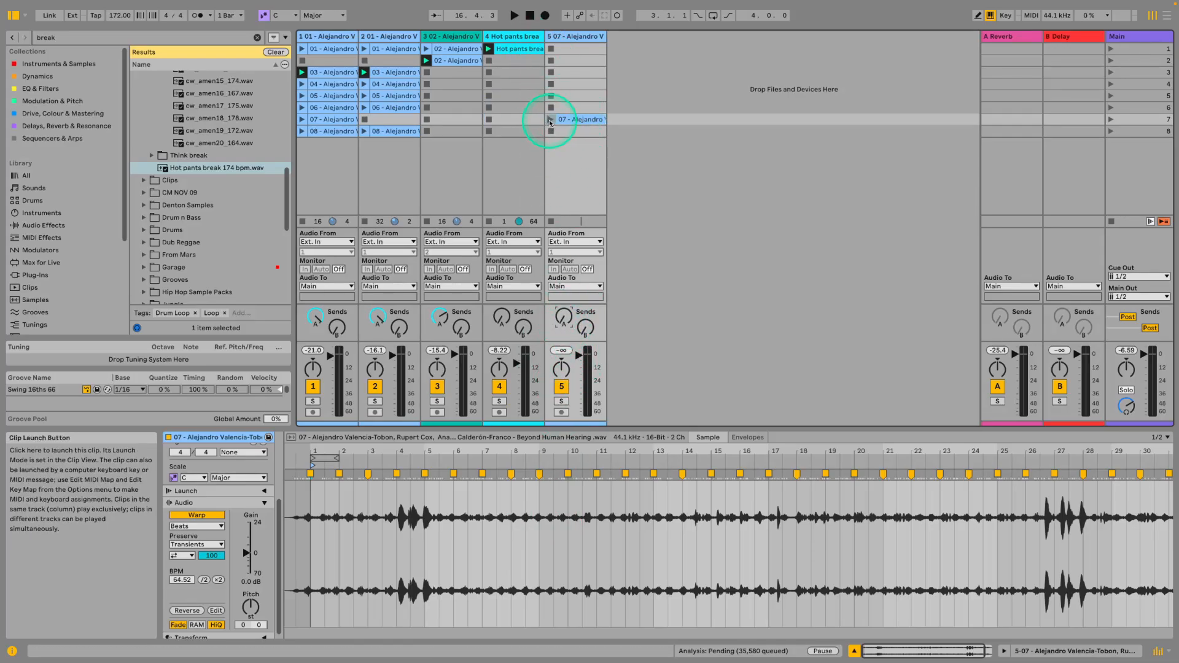
click(549, 121)
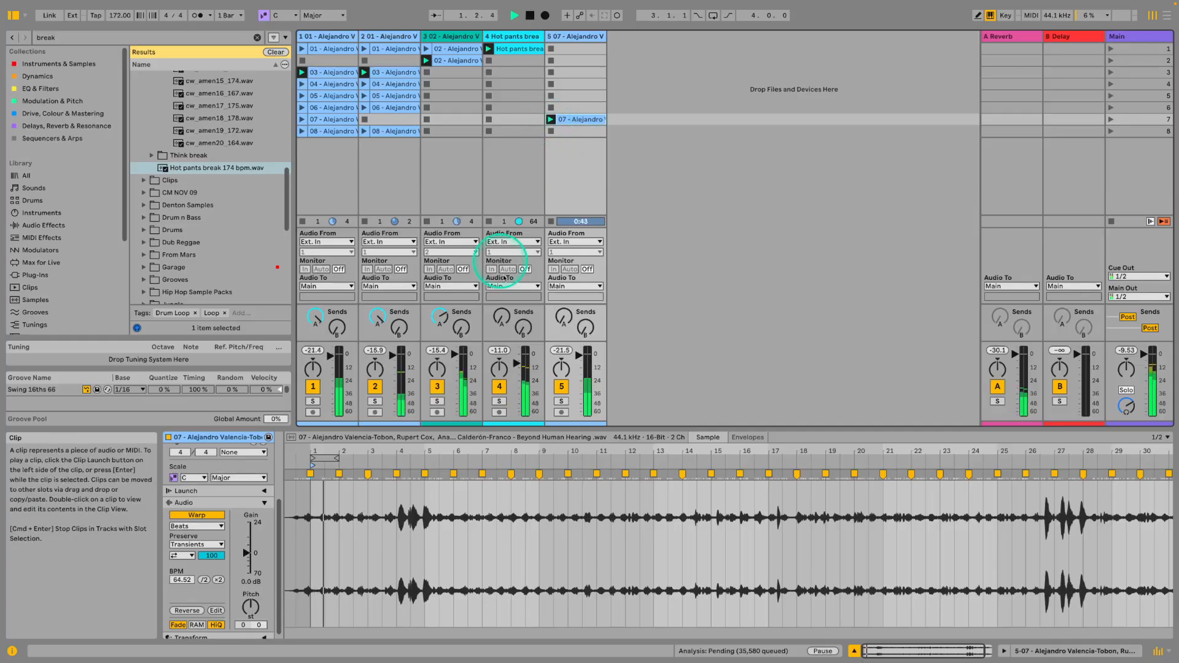
Solo tracks 5, 3 and 4 together.
click(562, 402)
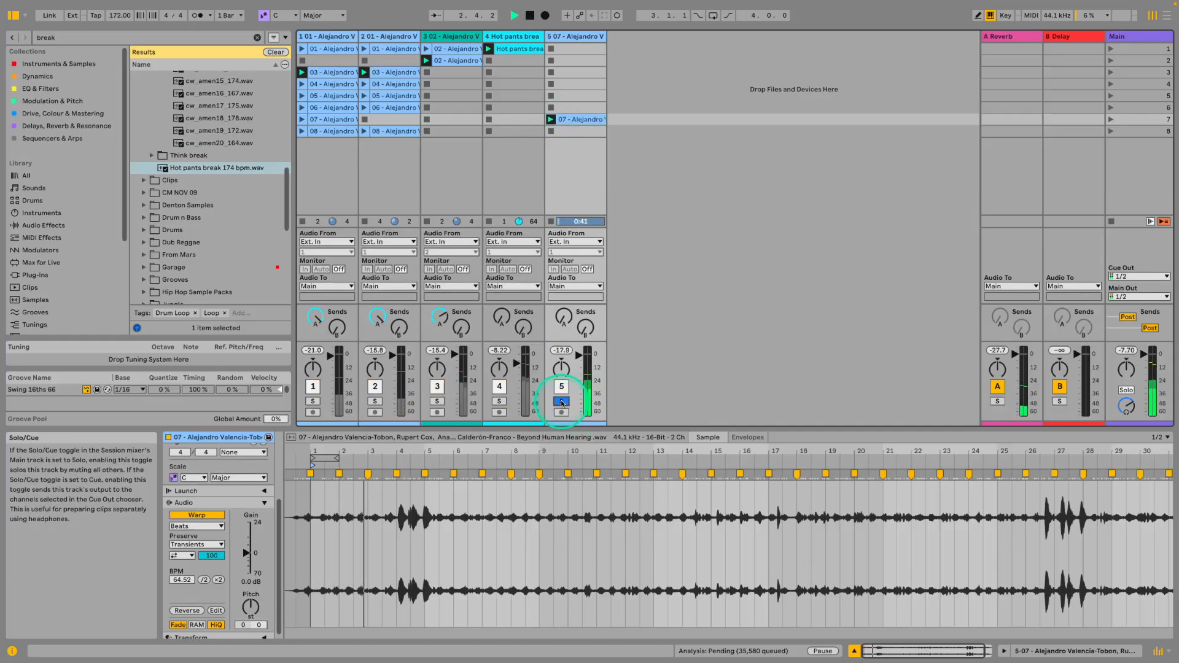
ctrl+click(438, 402)
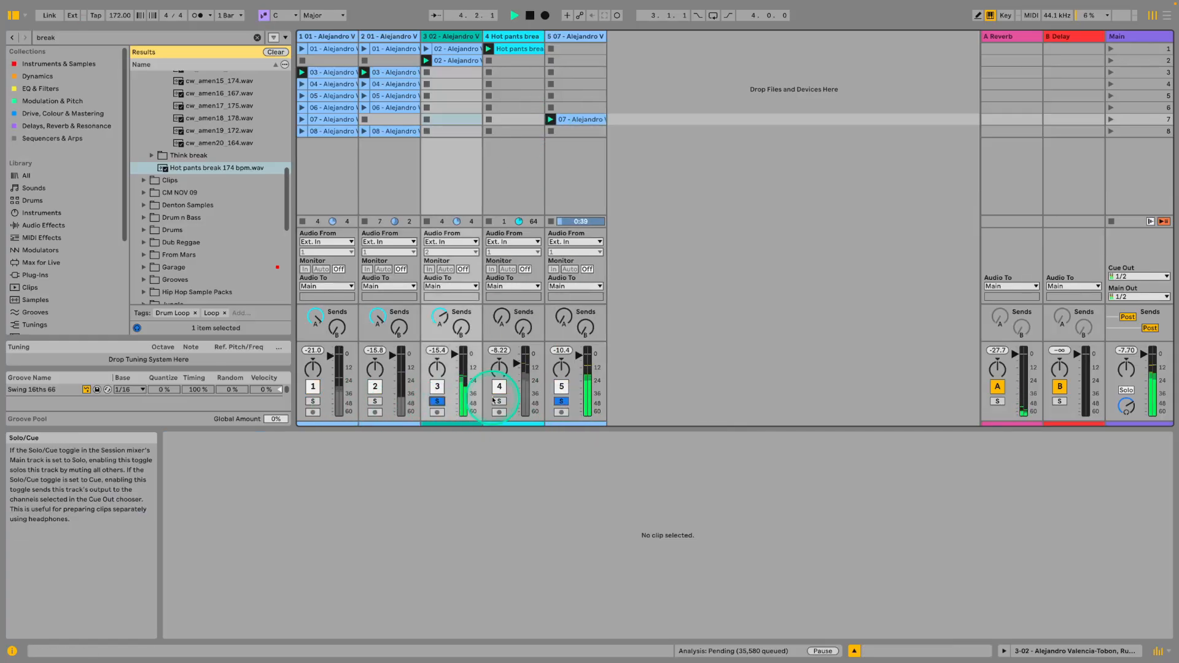
ctrl+click(498, 401)
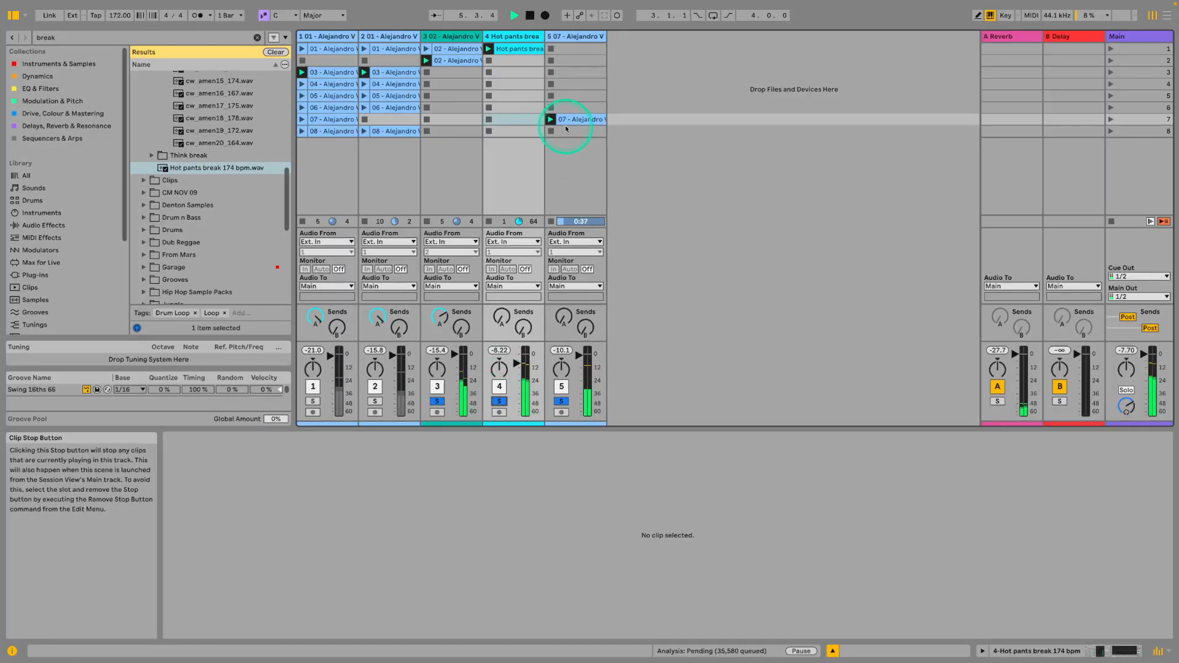
Stop playback and quantize the whole Beyond Human Hearing clip on track 5 so its transients are warped to the grid.
click(570, 119)
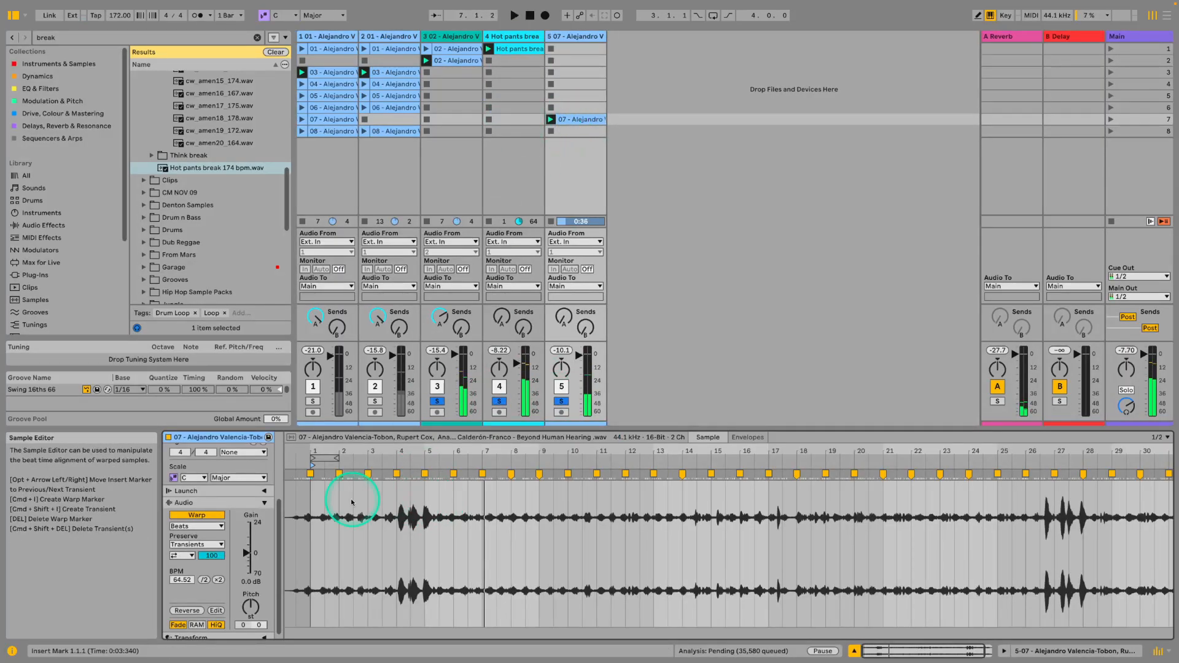
scroll(355, 452, up, 5)
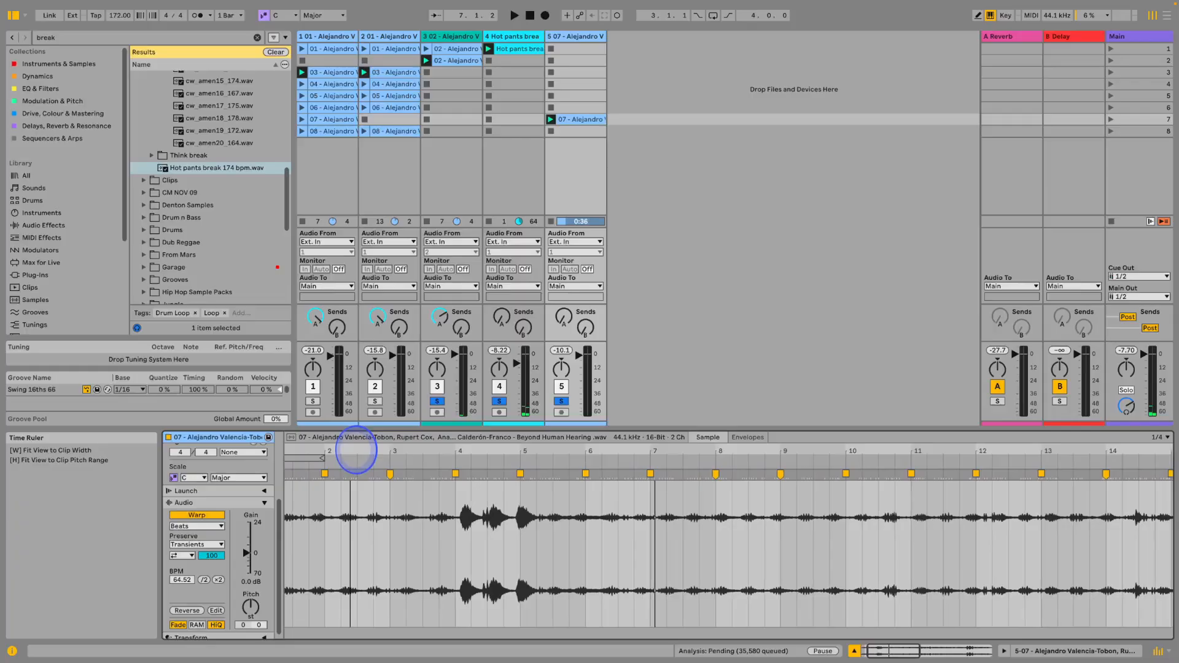
key(super+a)
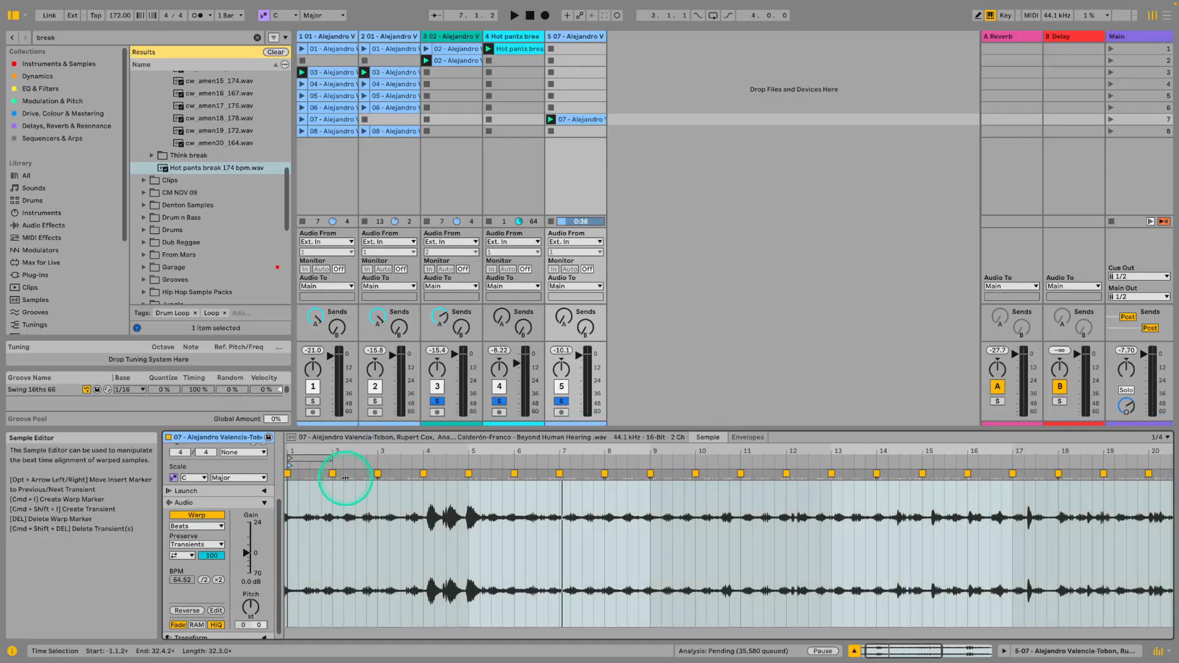
scroll(369, 450, up, 5)
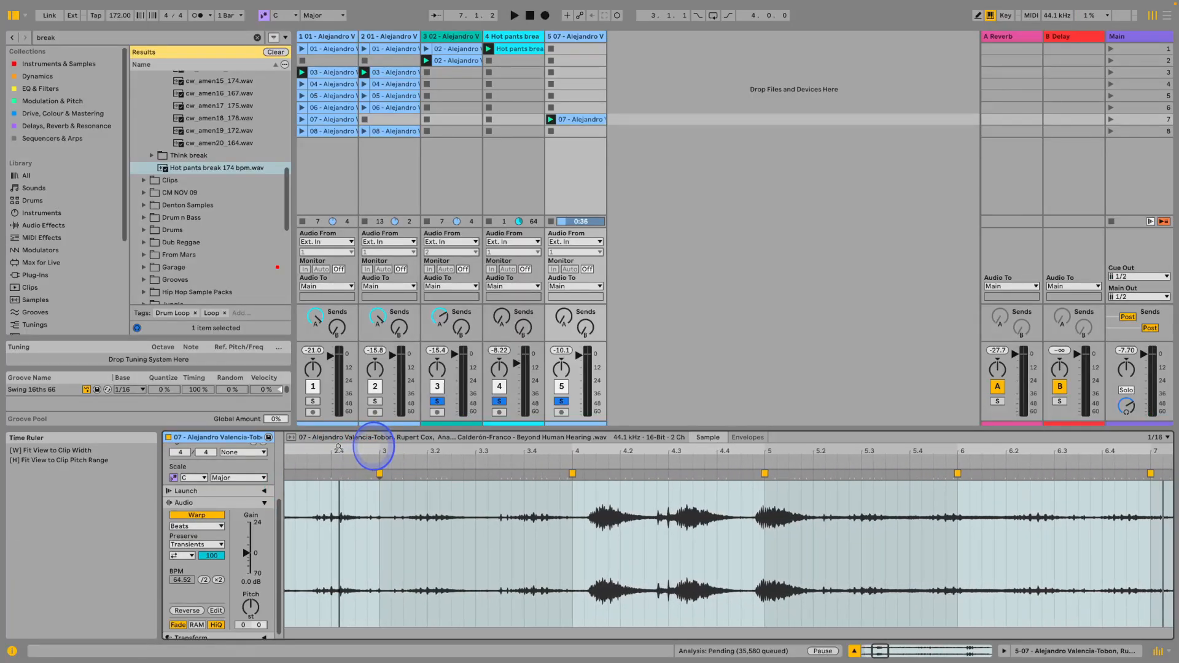
right_click(376, 488)
click(423, 126)
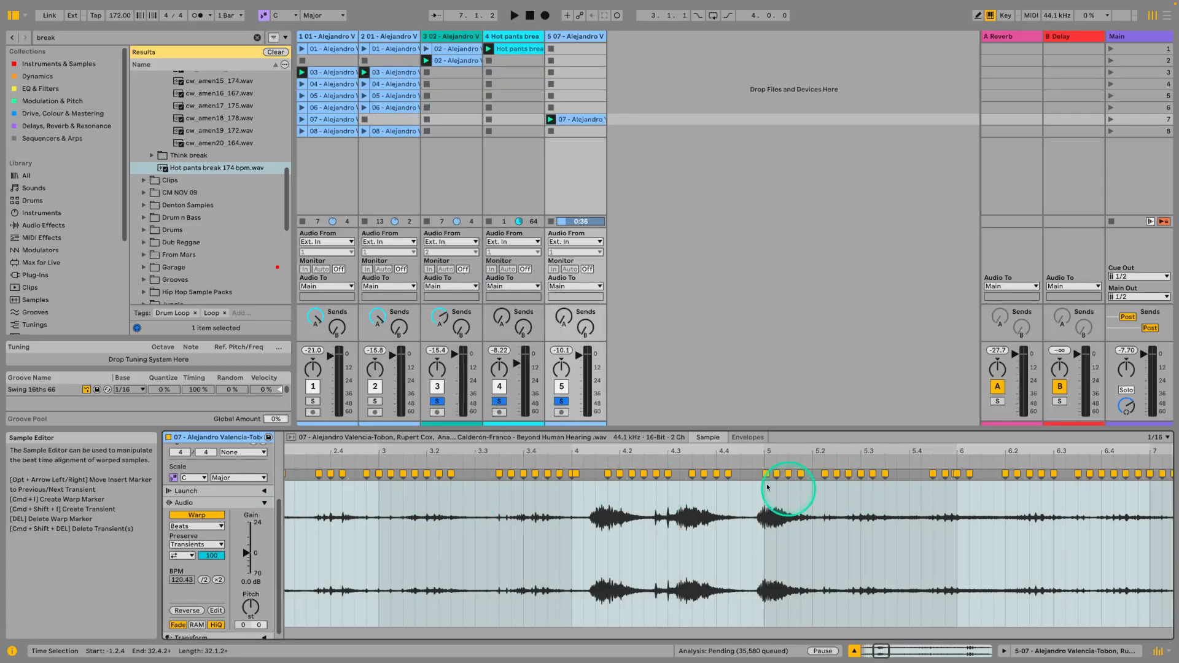
right_click(422, 488)
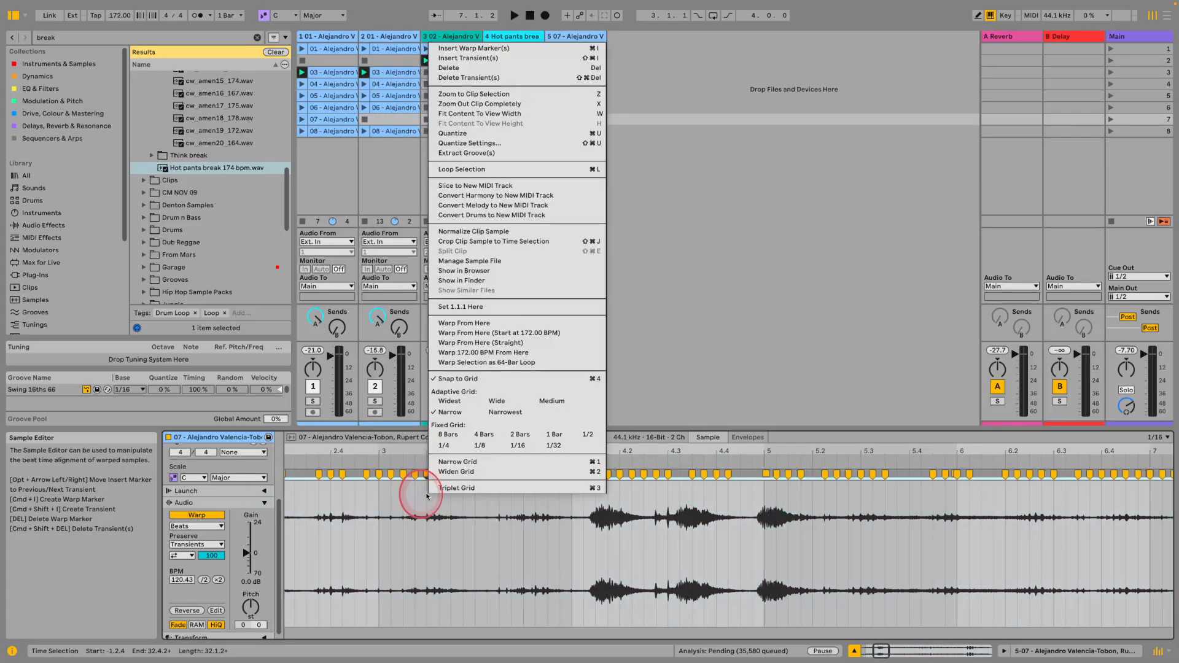
click(416, 597)
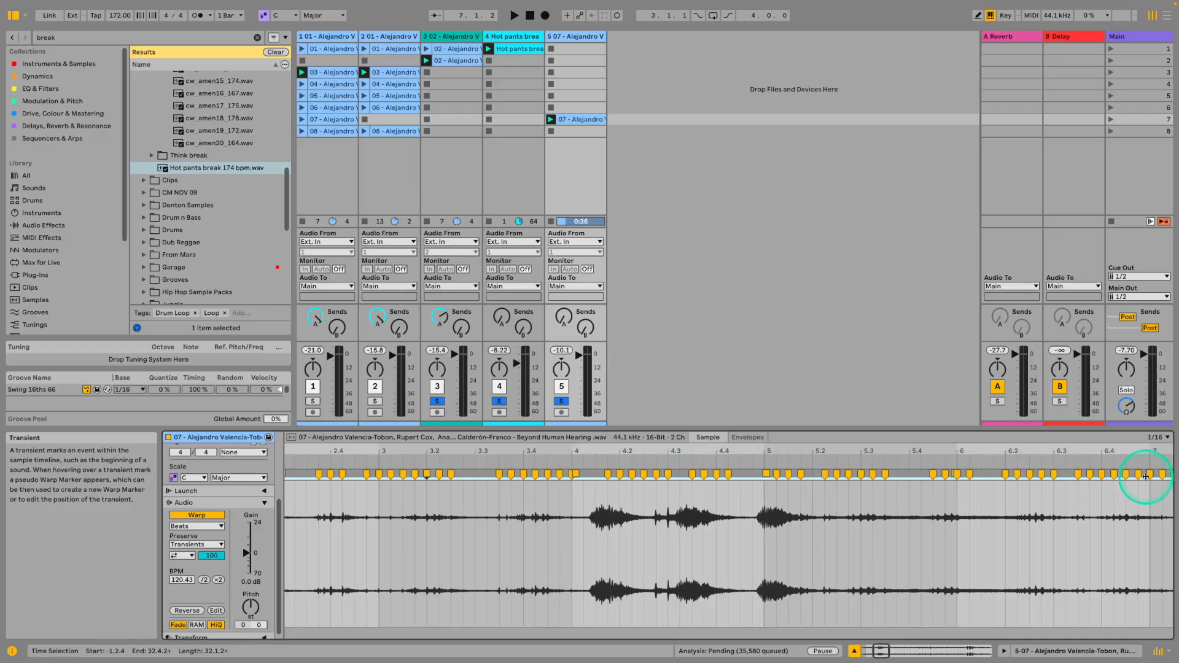
drag(621, 442, 622, 458)
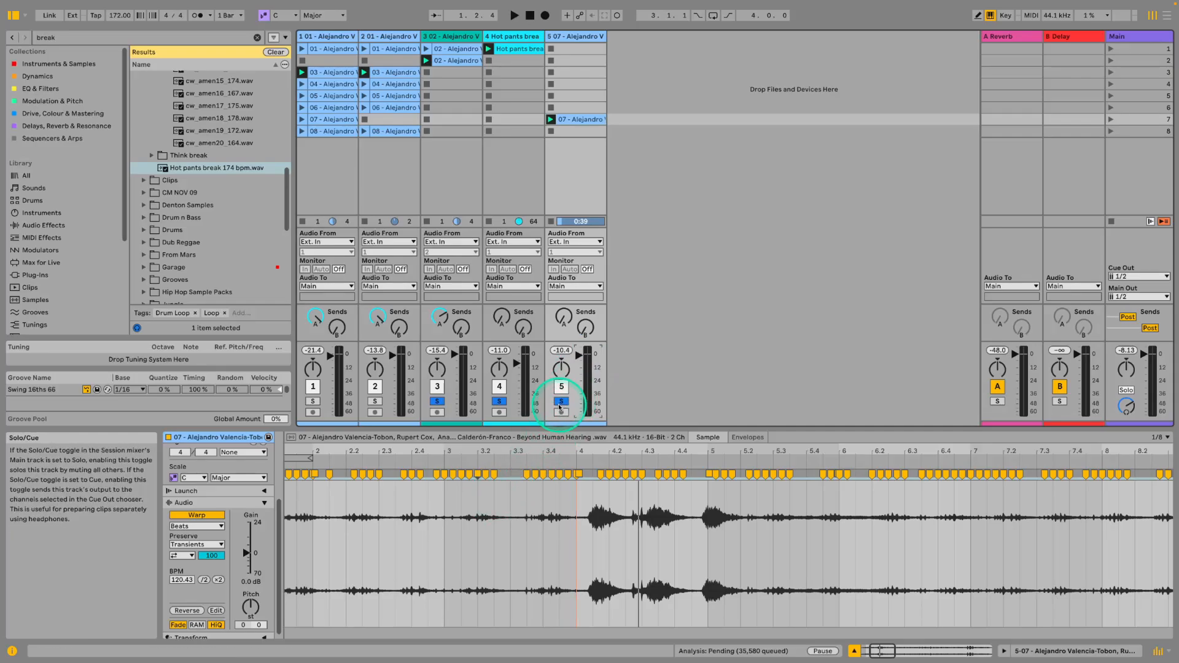
Restart playback, launch the clip from around beat 2.3, and lower track 5's volume.
key(space)
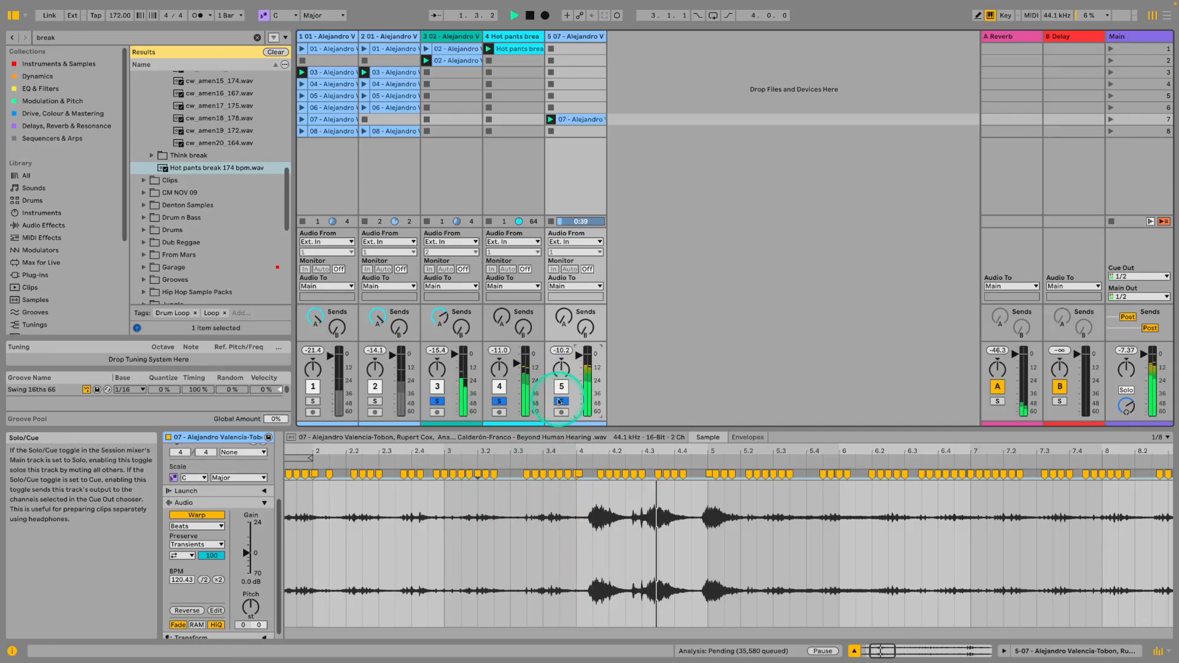
click(366, 459)
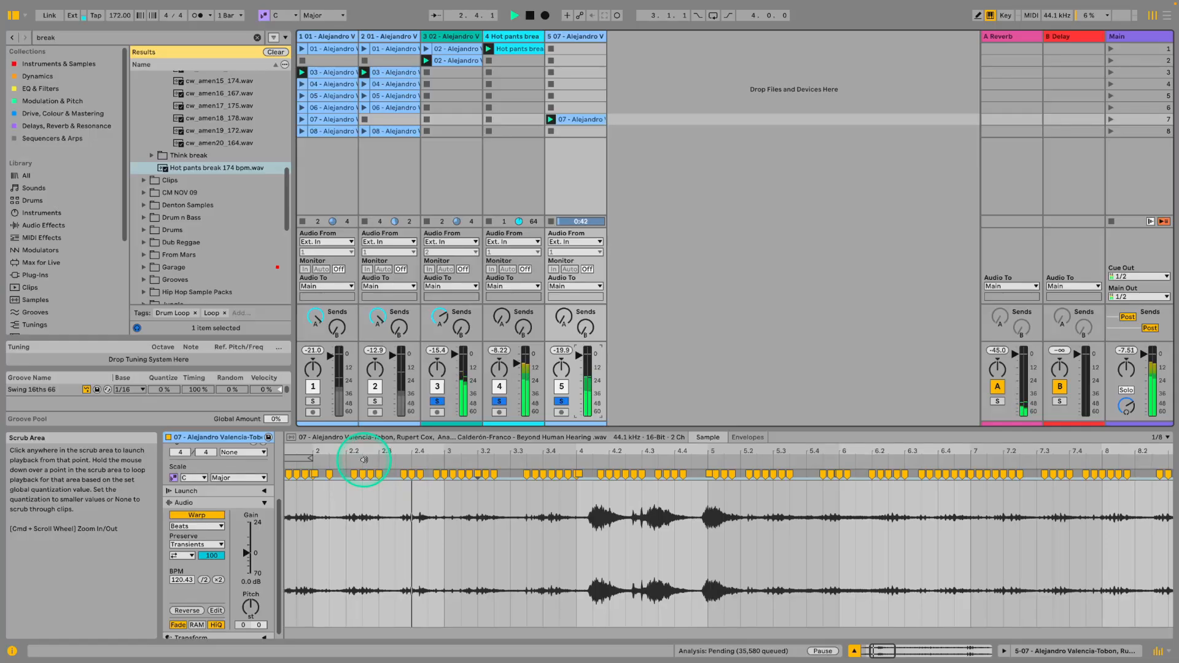
click(579, 361)
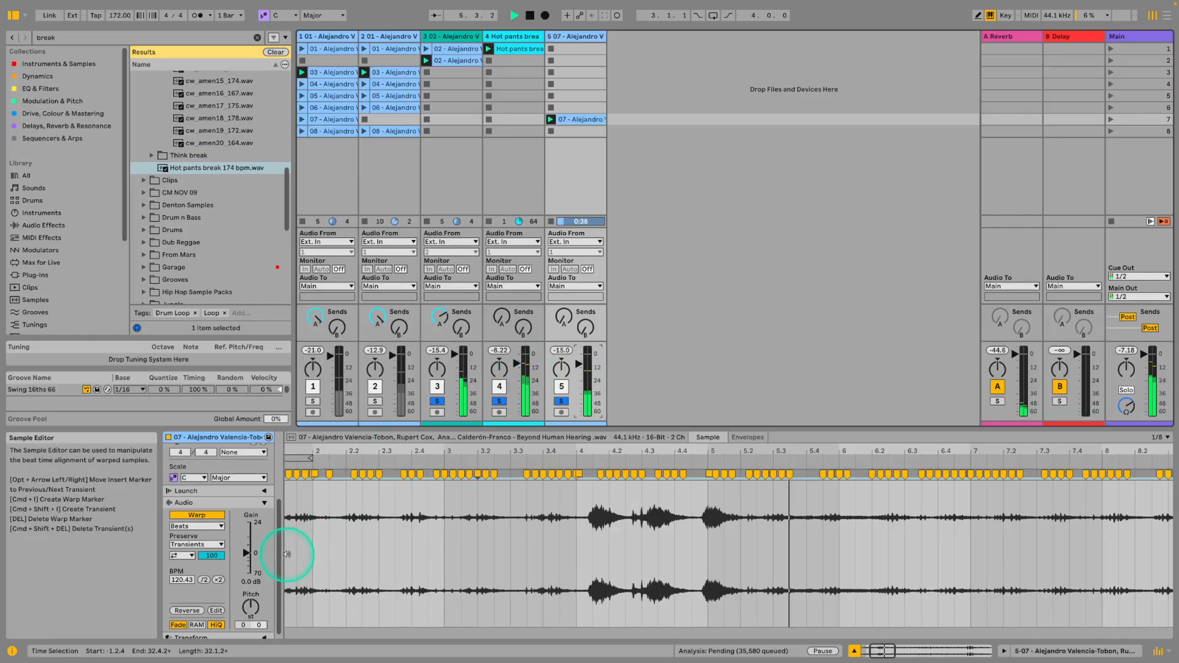
Keep the clip's transposition at 0, switch its transient loop mode off and reduce its transient envelope to about 38.
click(249, 606)
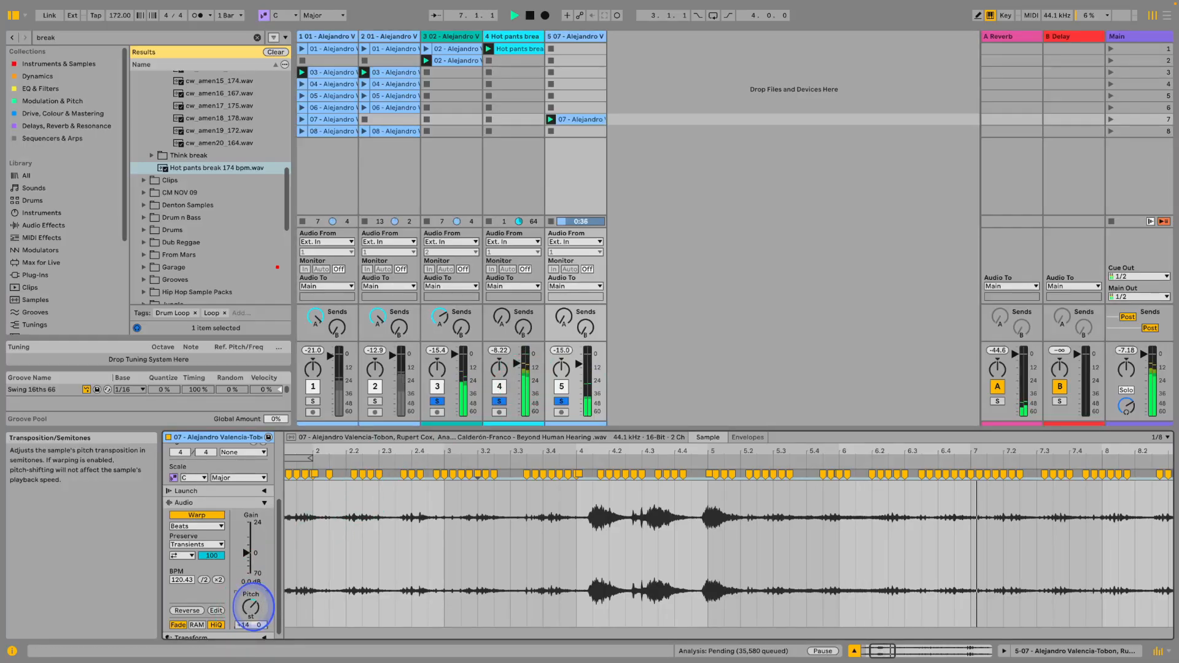
drag(252, 607, 243, 599)
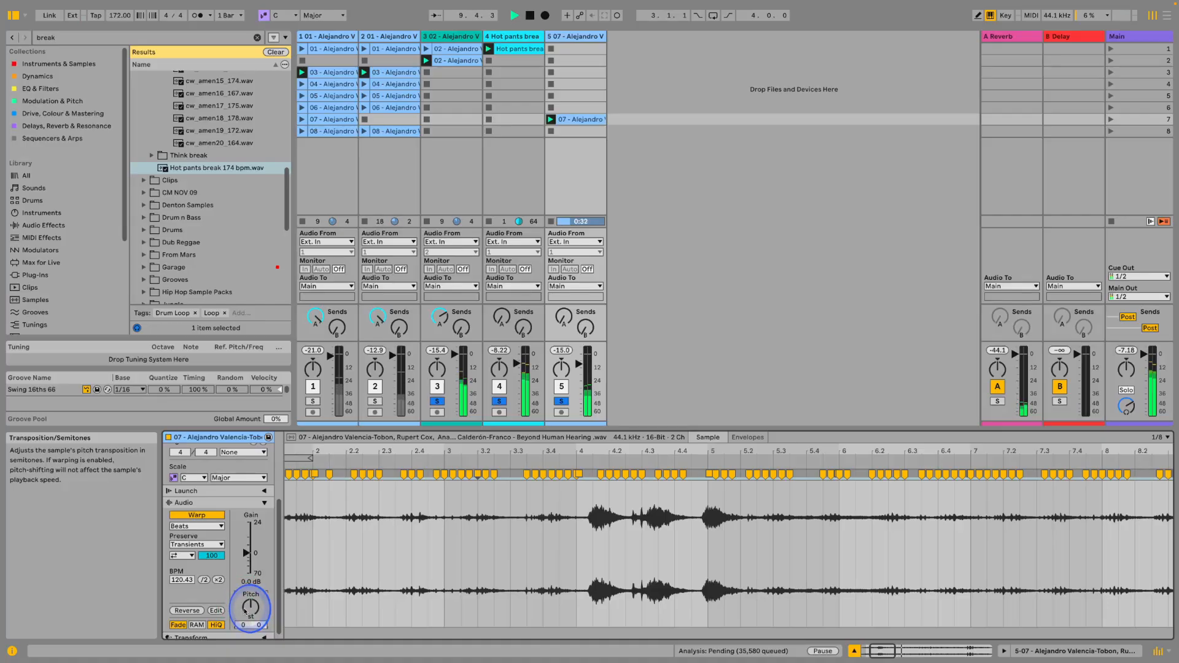
click(182, 556)
click(209, 557)
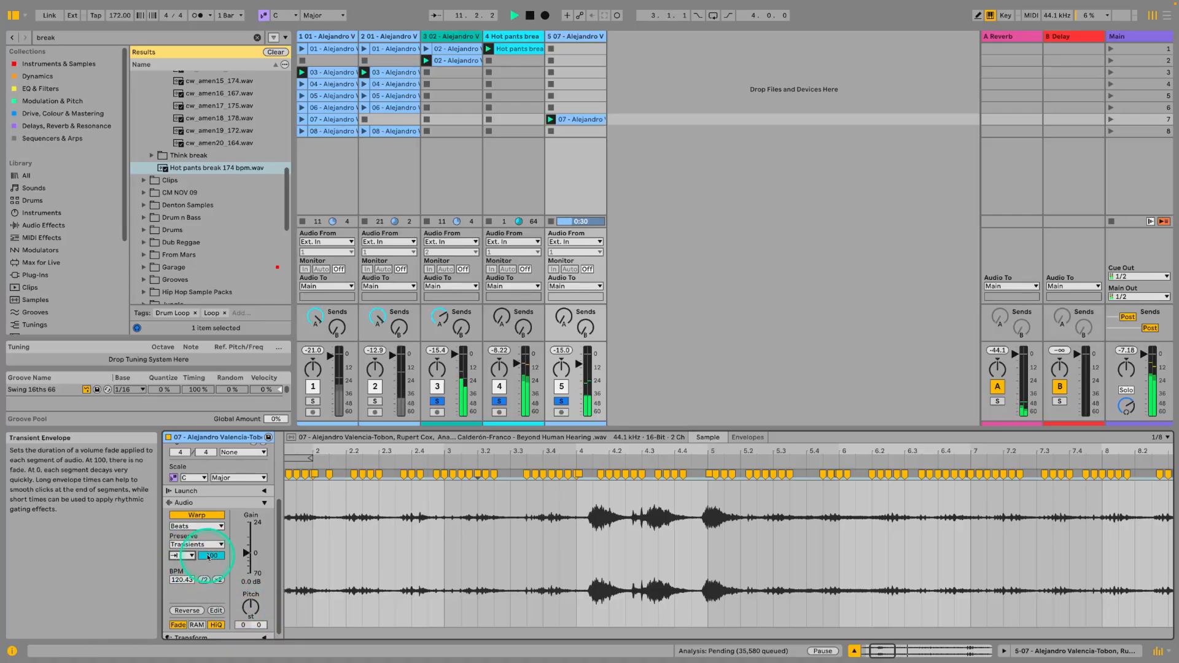
drag(209, 557, 207, 557)
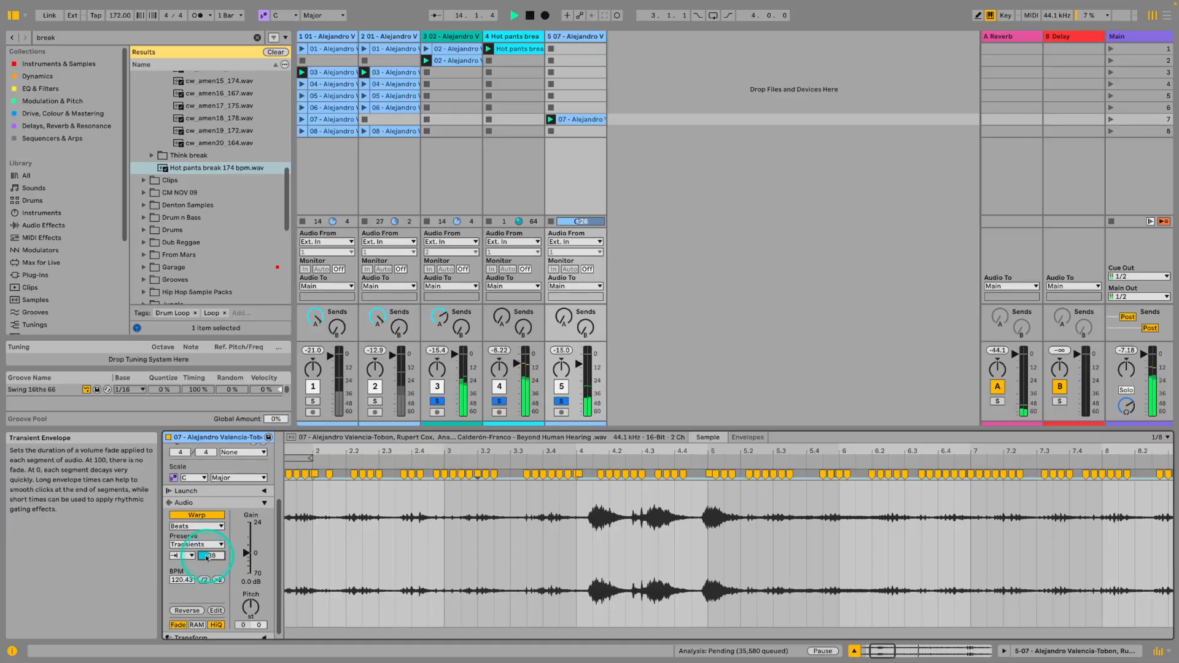
Raise track 5's send to the Reverb return.
click(564, 318)
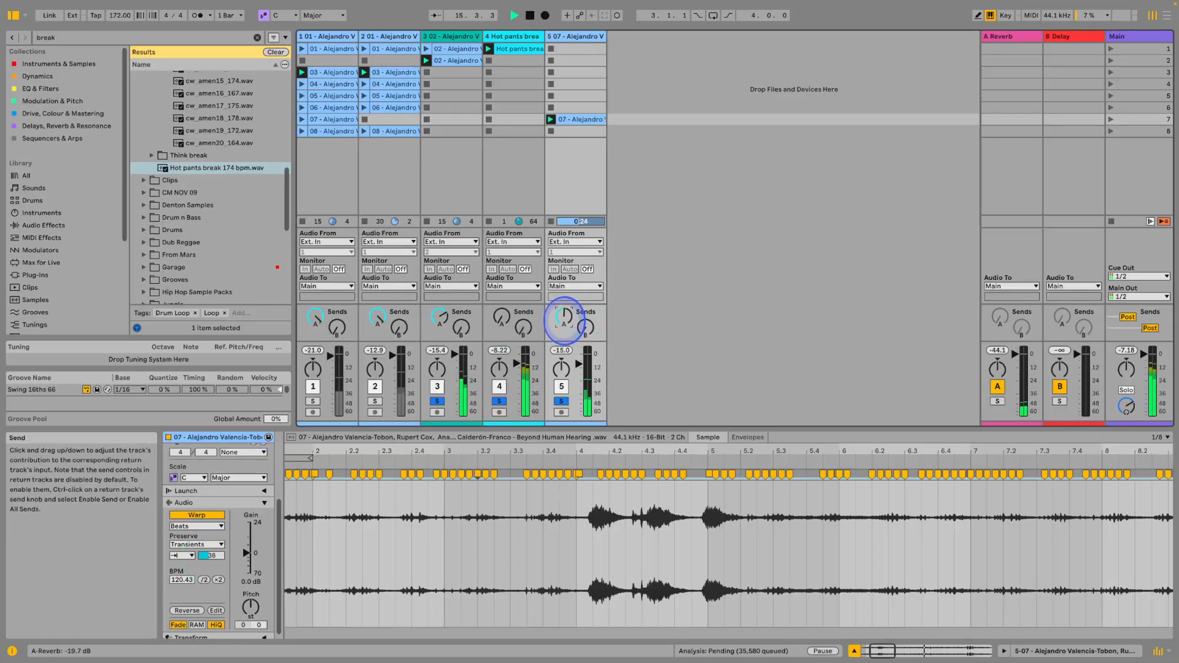
drag(564, 318, 563, 318)
click(248, 561)
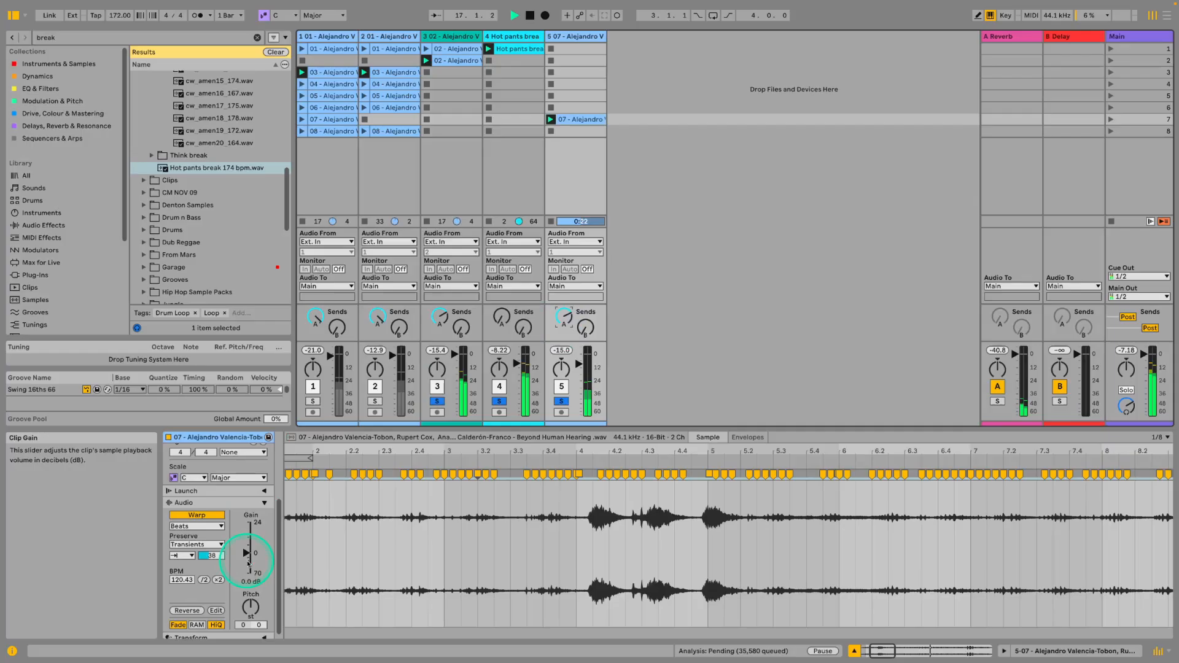
click(230, 603)
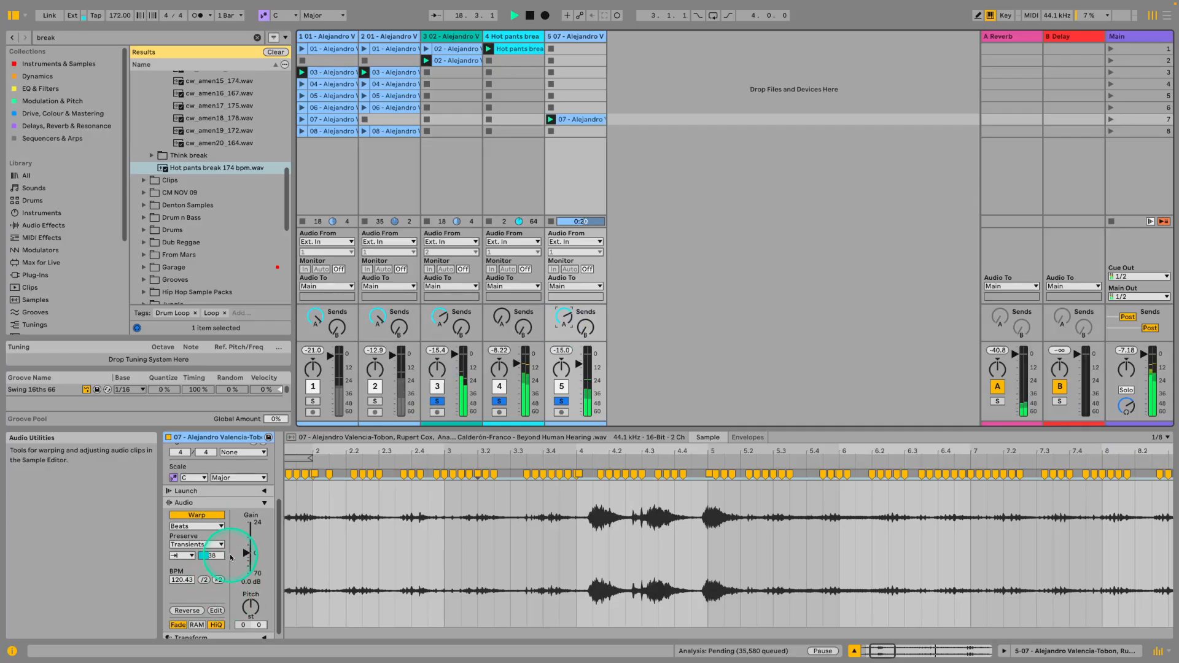
click(248, 553)
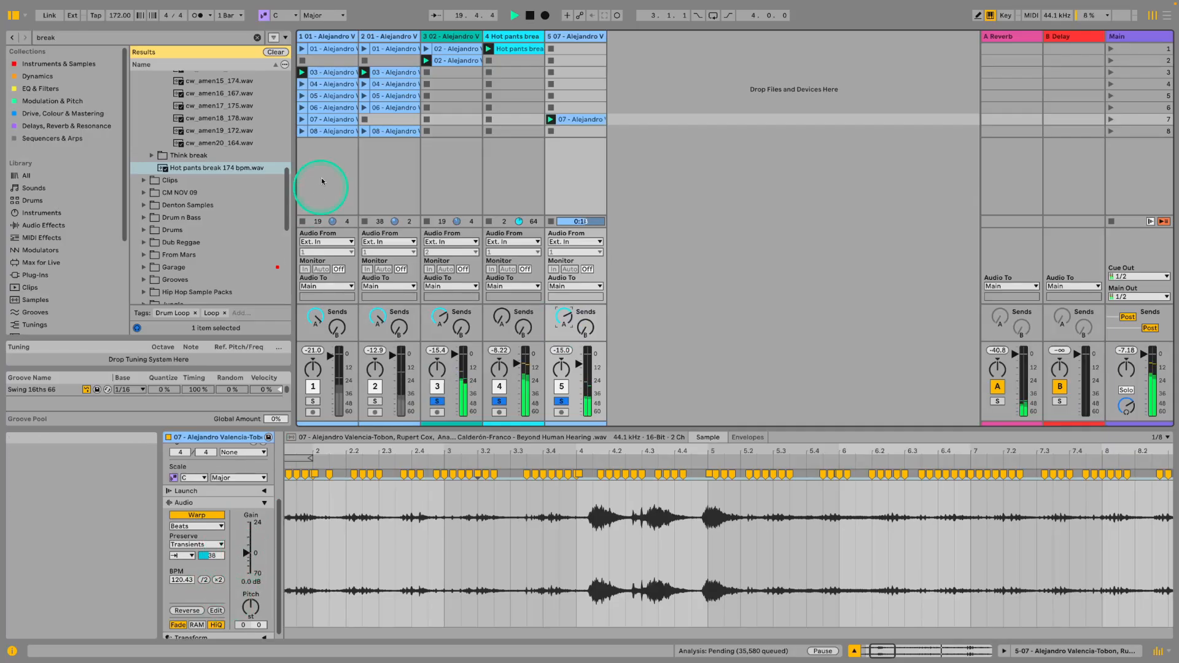
Open track 1's Bat sound signals clip and turn off the solos on tracks 3, 4 and 5.
click(332, 132)
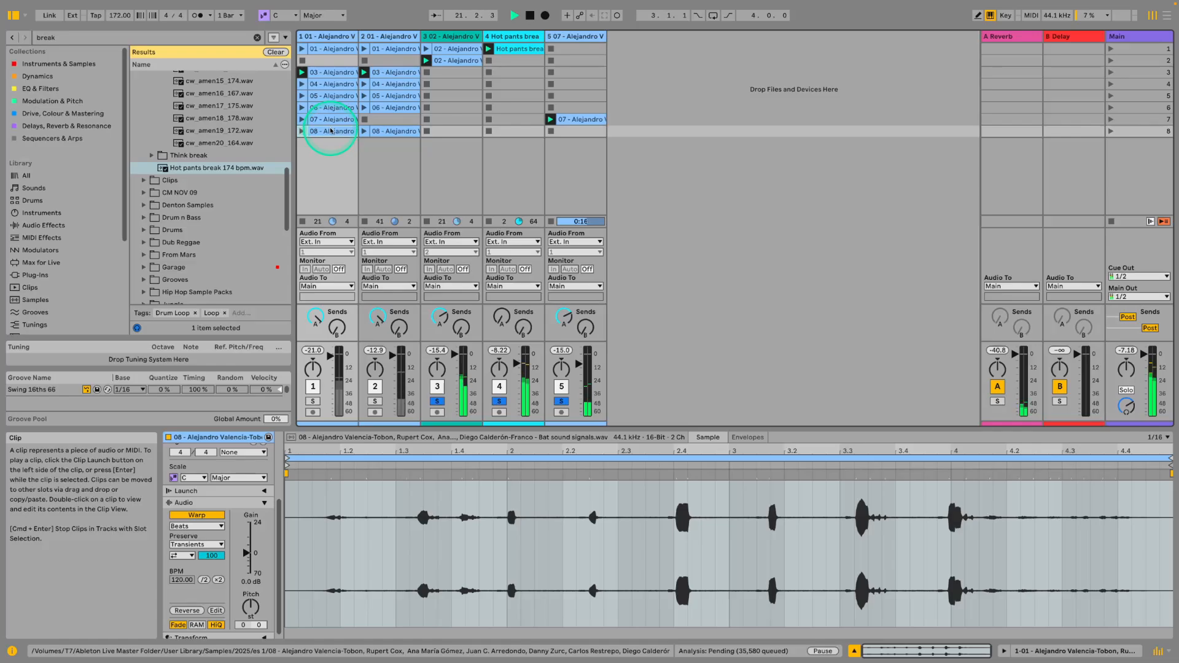
click(480, 177)
drag(588, 362, 589, 360)
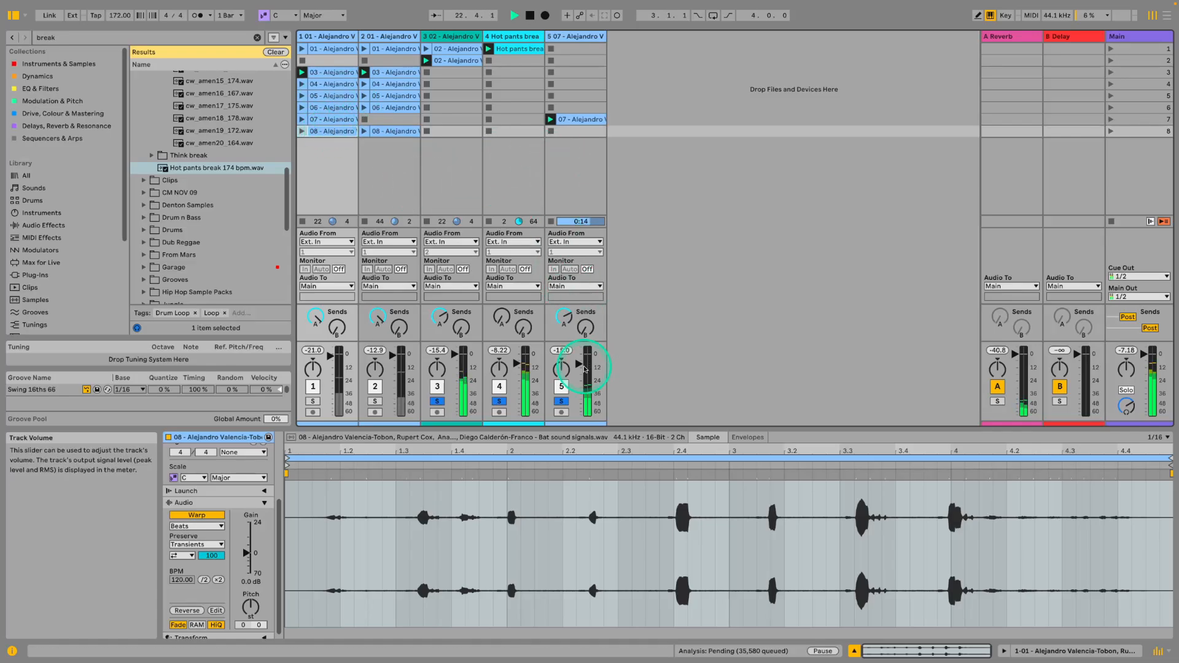
click(525, 411)
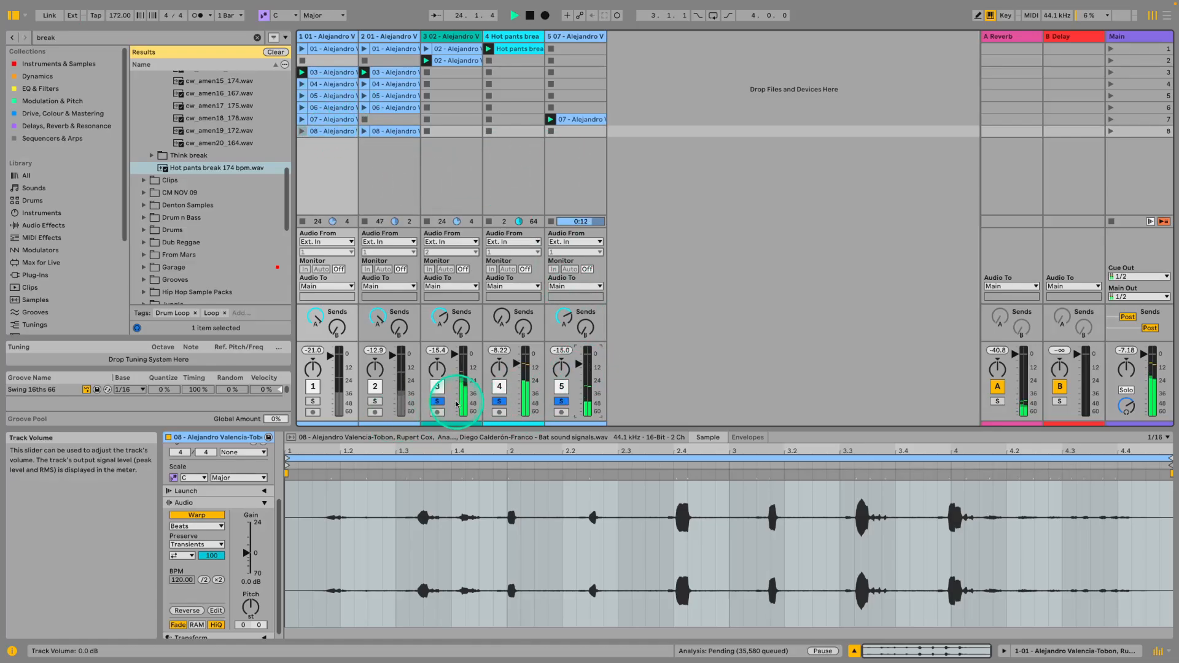
click(438, 401)
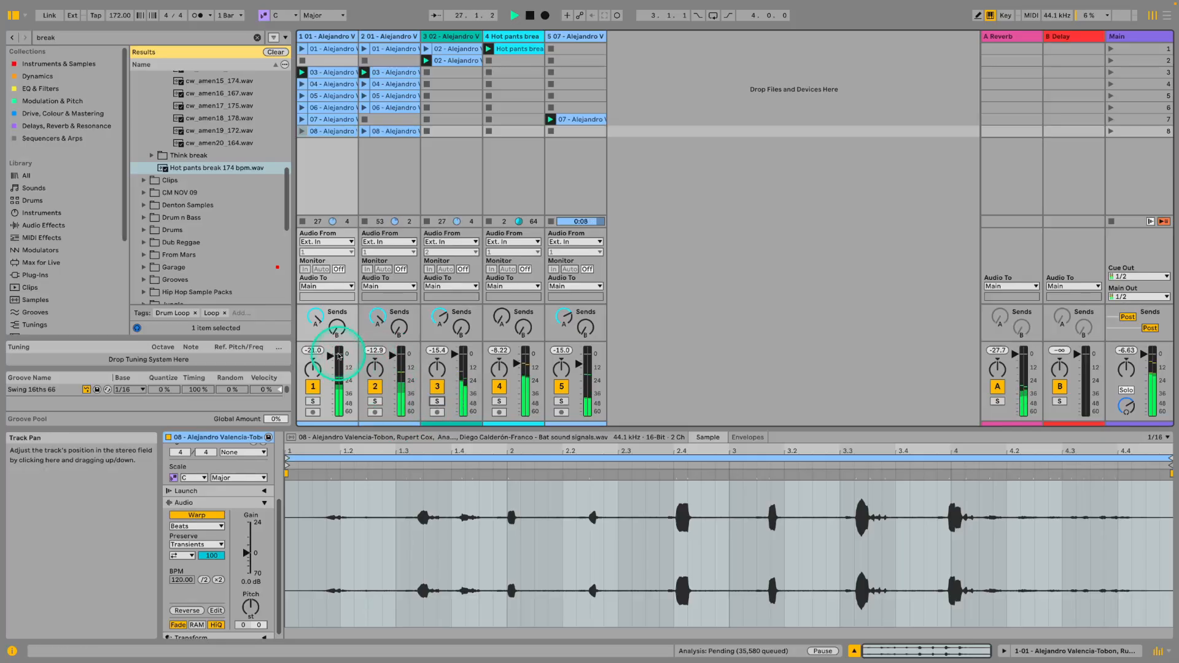
Set track 1's volume to -2.6 dB and open its Bogert's aquatic tree frog clip.
drag(338, 352, 338, 359)
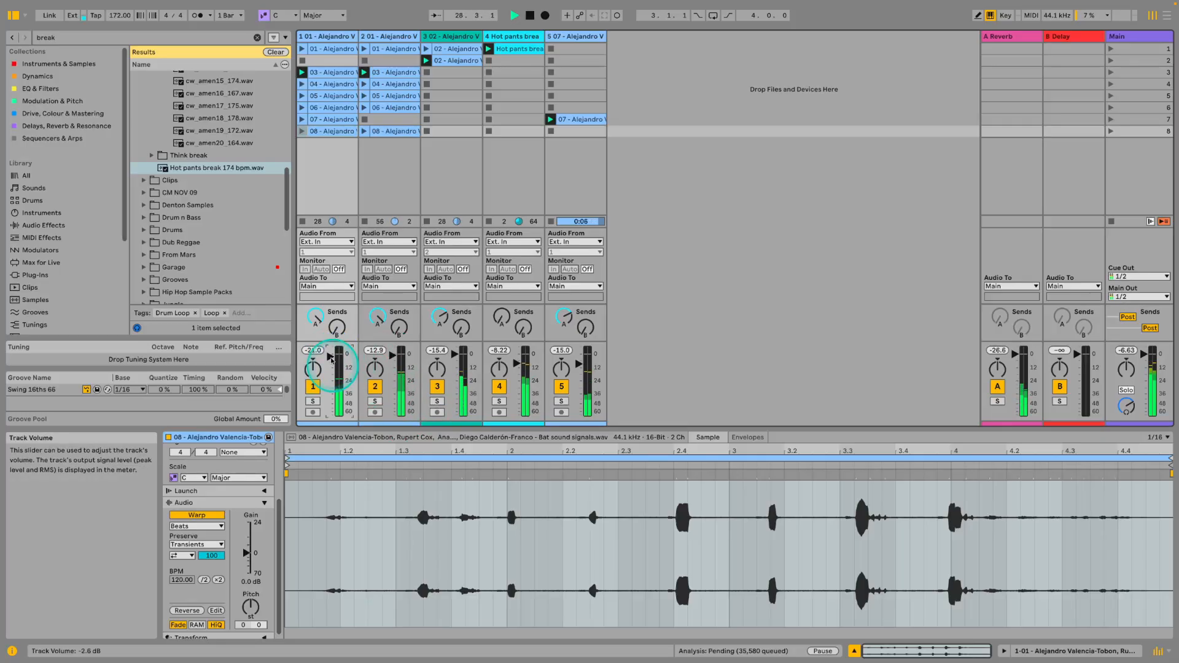
click(326, 37)
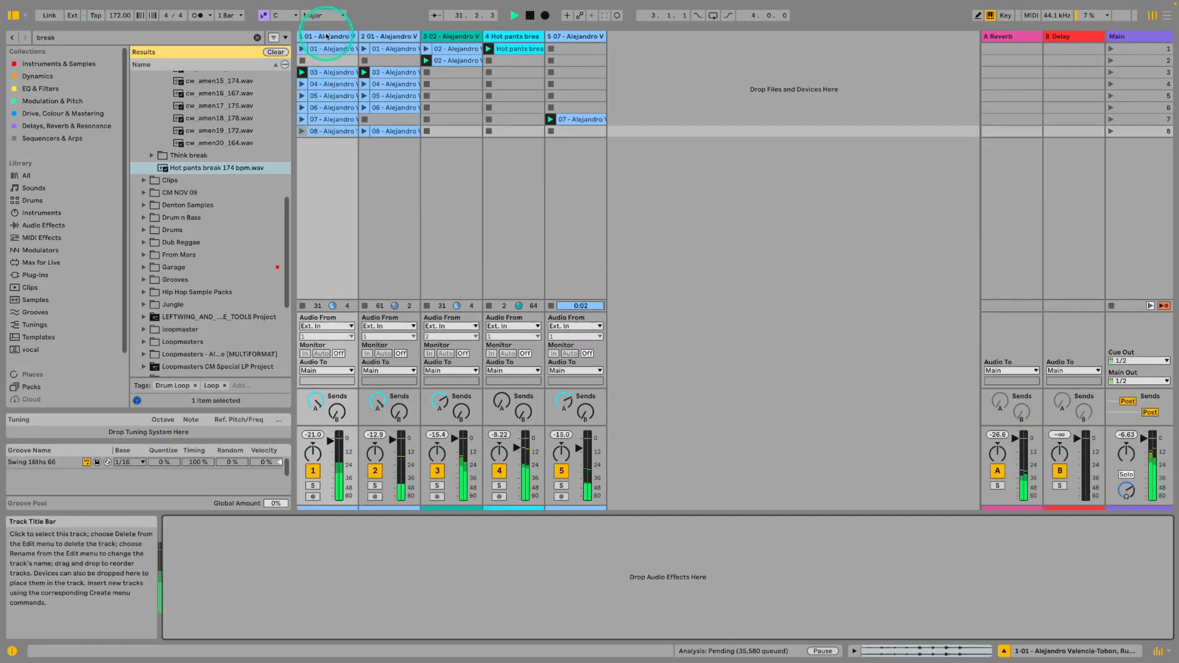
click(333, 72)
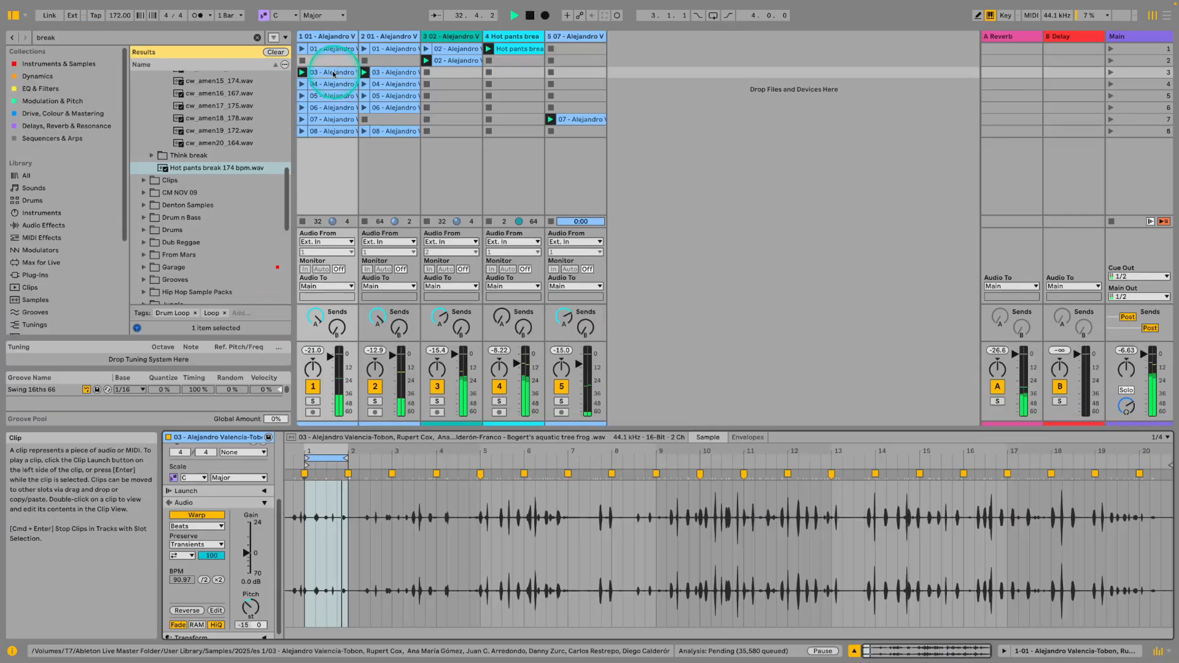
Review the properties of track 1's Bogert's aquatic tree frog clip and look at the Rufous-banded owl clip below it.
click(1059, 649)
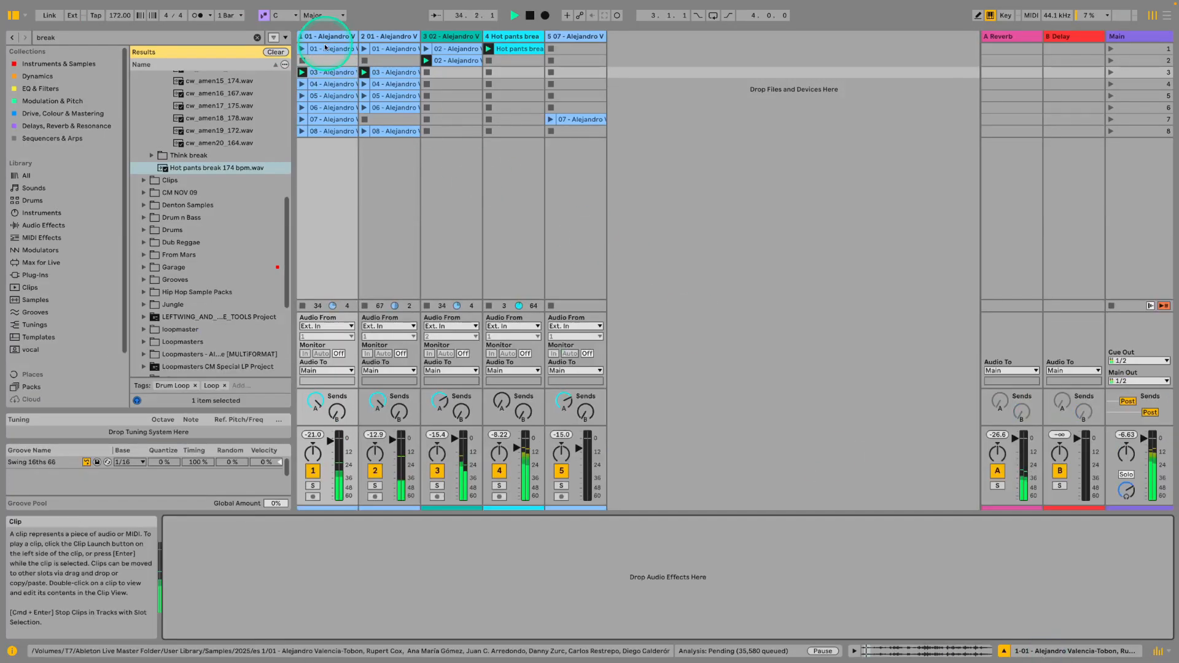
click(331, 72)
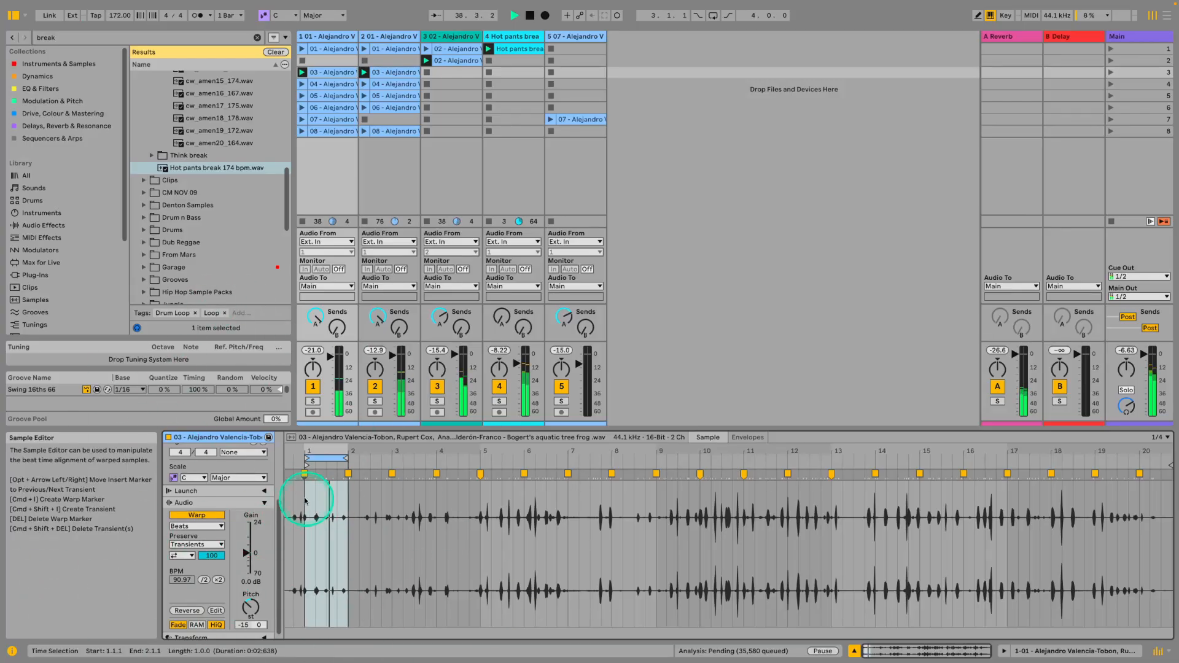
scroll(213, 557, down, 2)
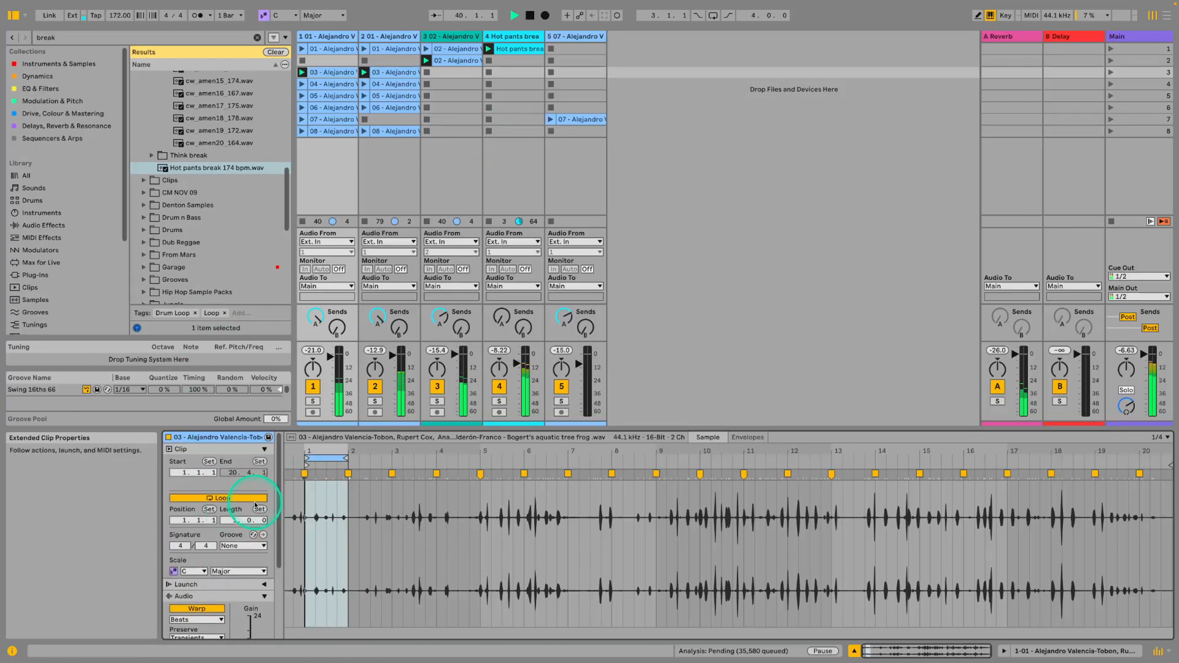
scroll(254, 513, up, 4)
scroll(254, 512, down, 2)
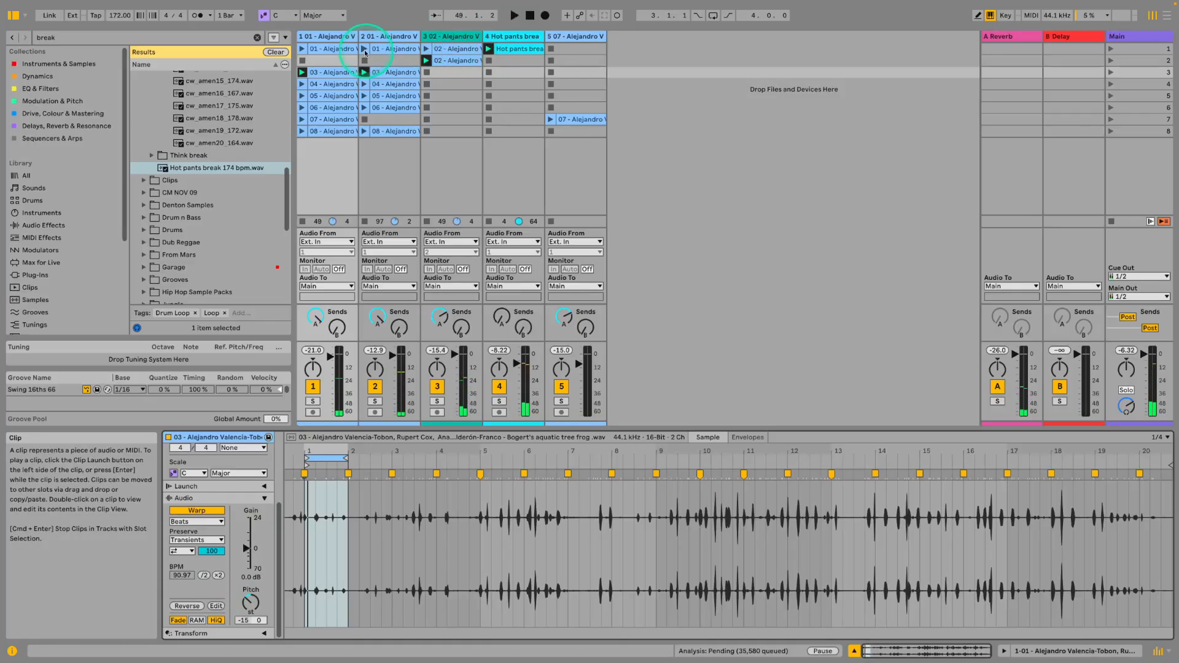
click(331, 84)
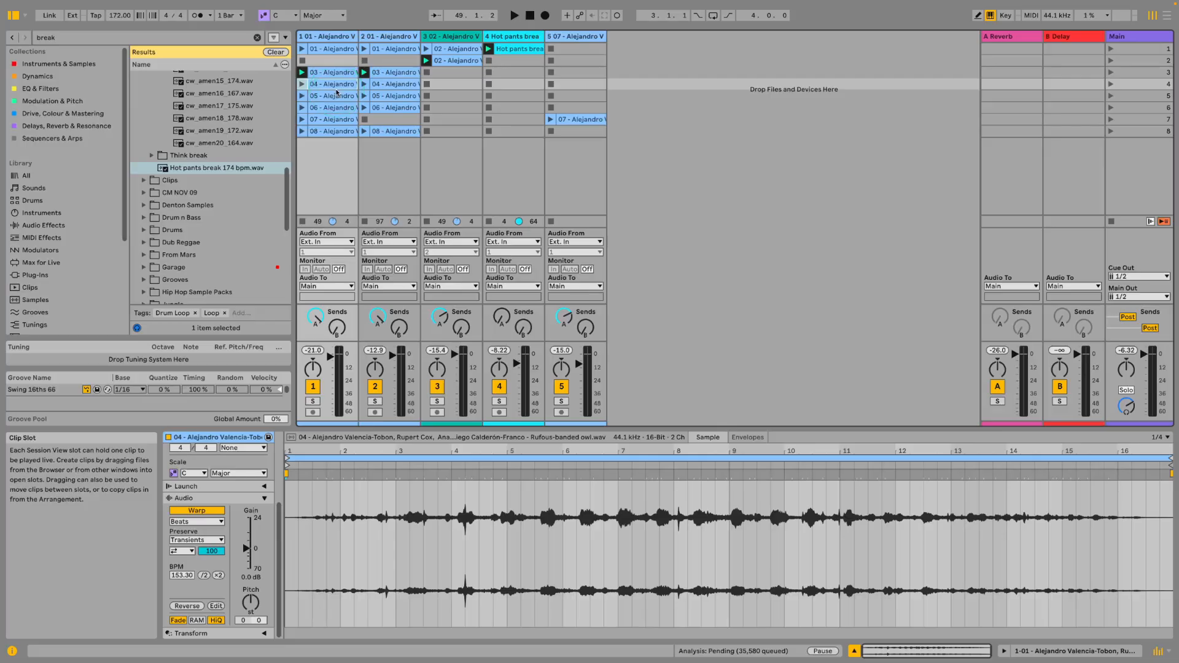
click(473, 118)
click(454, 60)
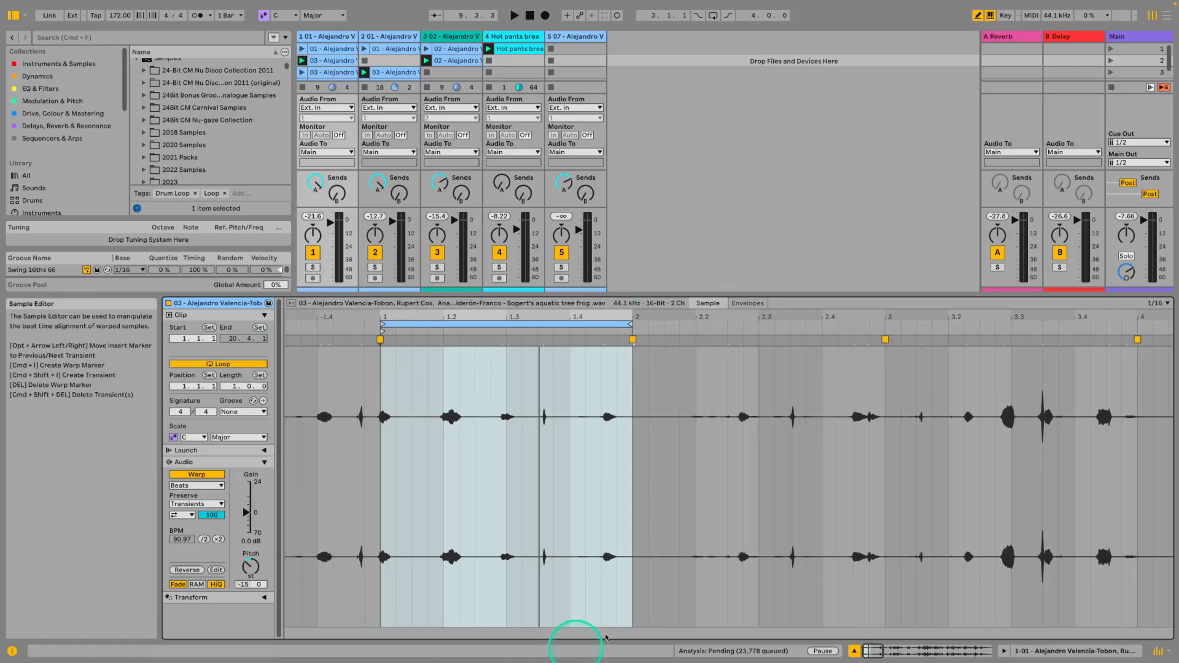
Show the tree frog clip's envelopes and look through the clip parameters available for modulation.
click(456, 372)
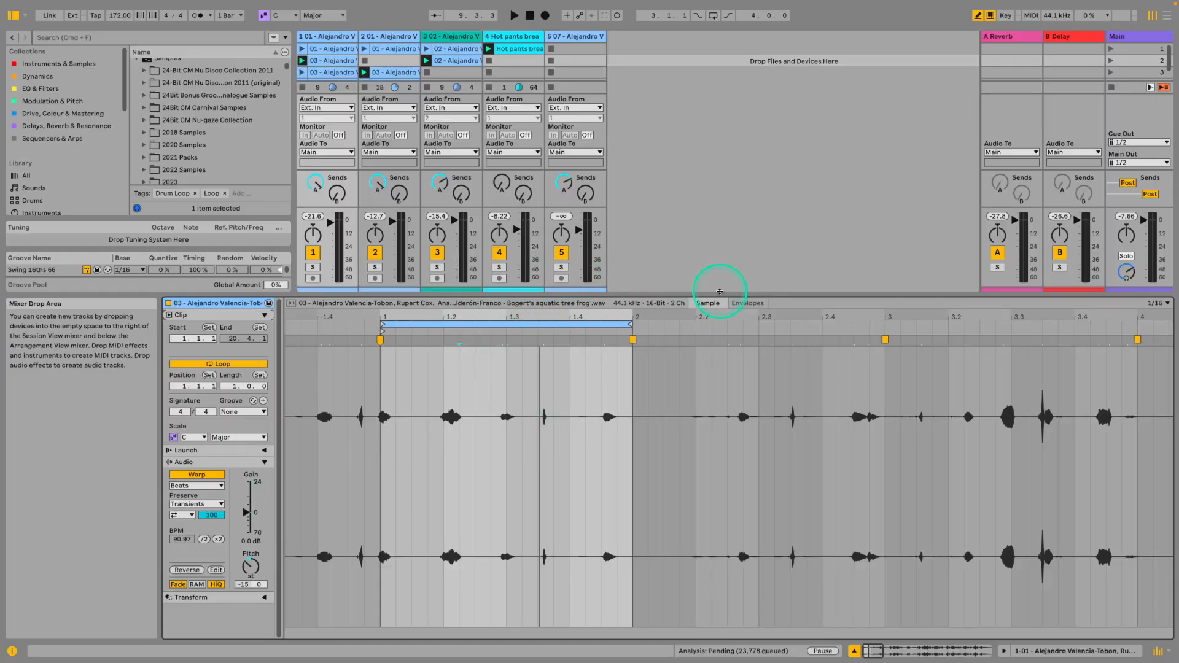
click(745, 303)
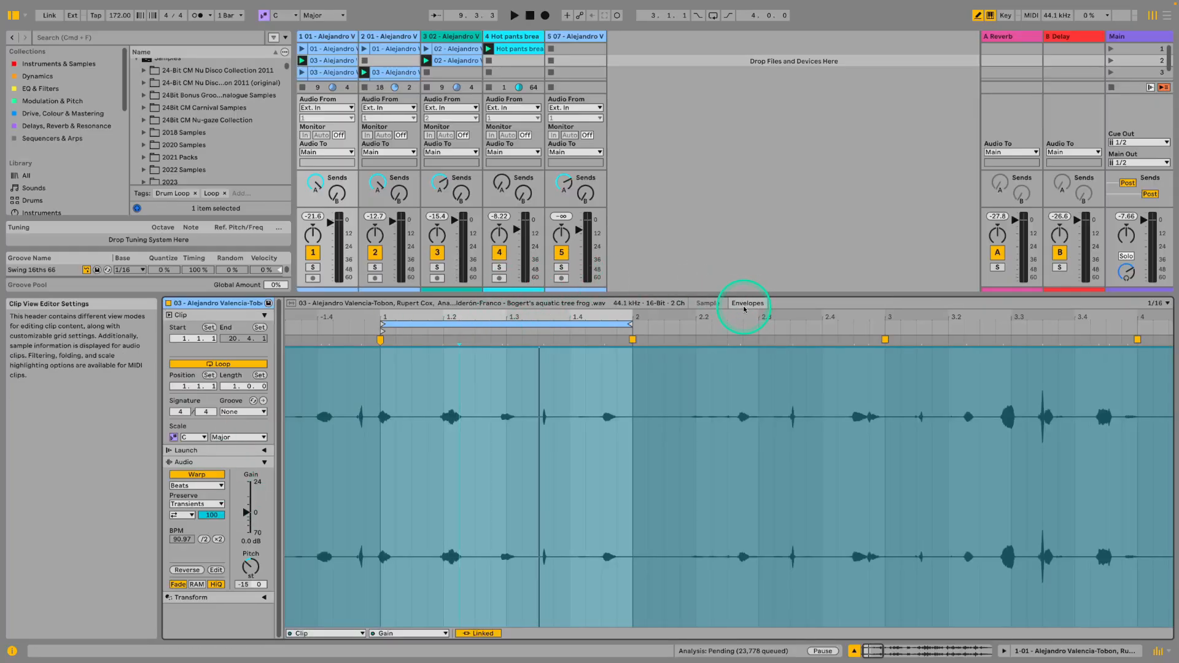
click(712, 303)
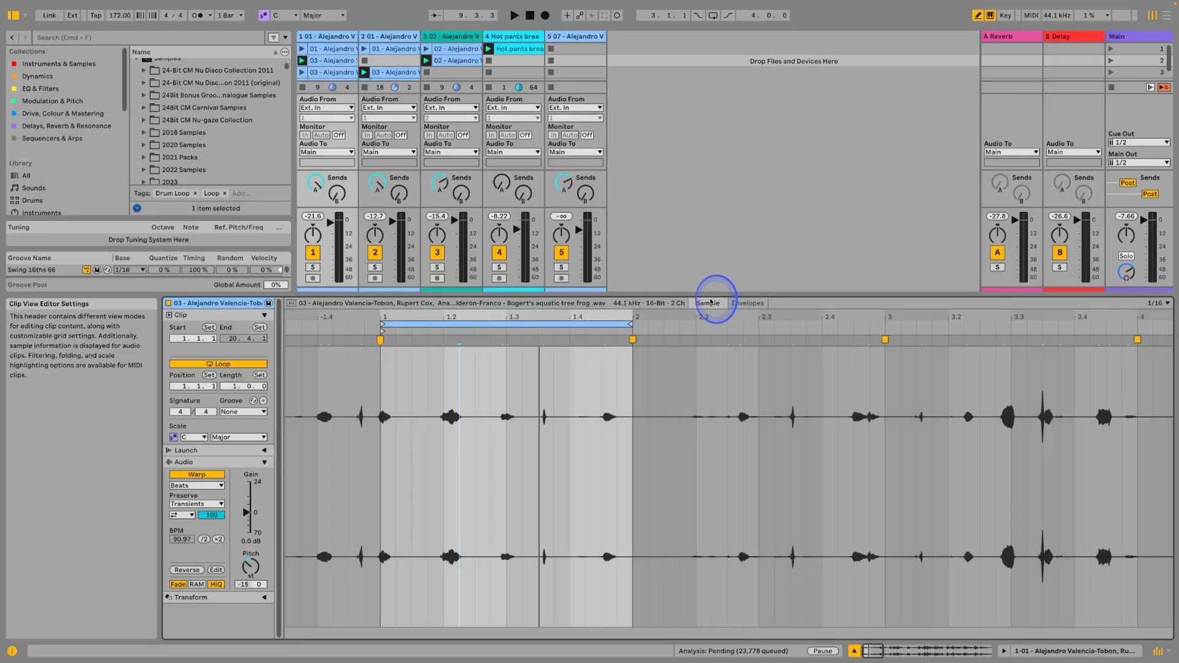
click(749, 304)
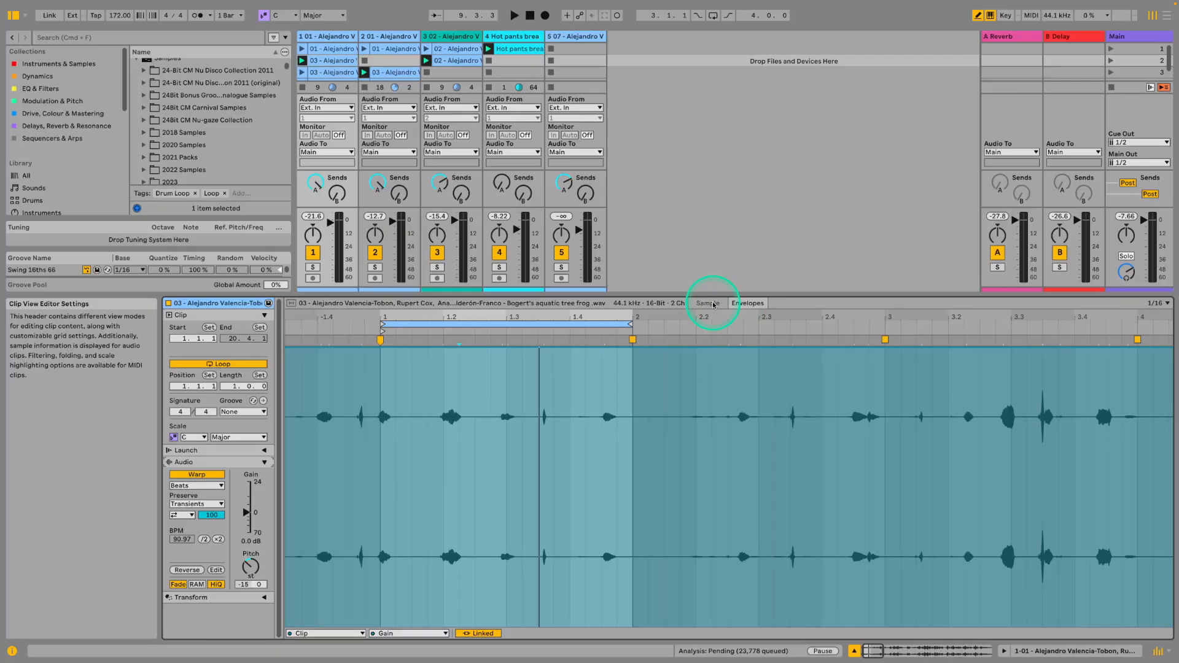
click(405, 633)
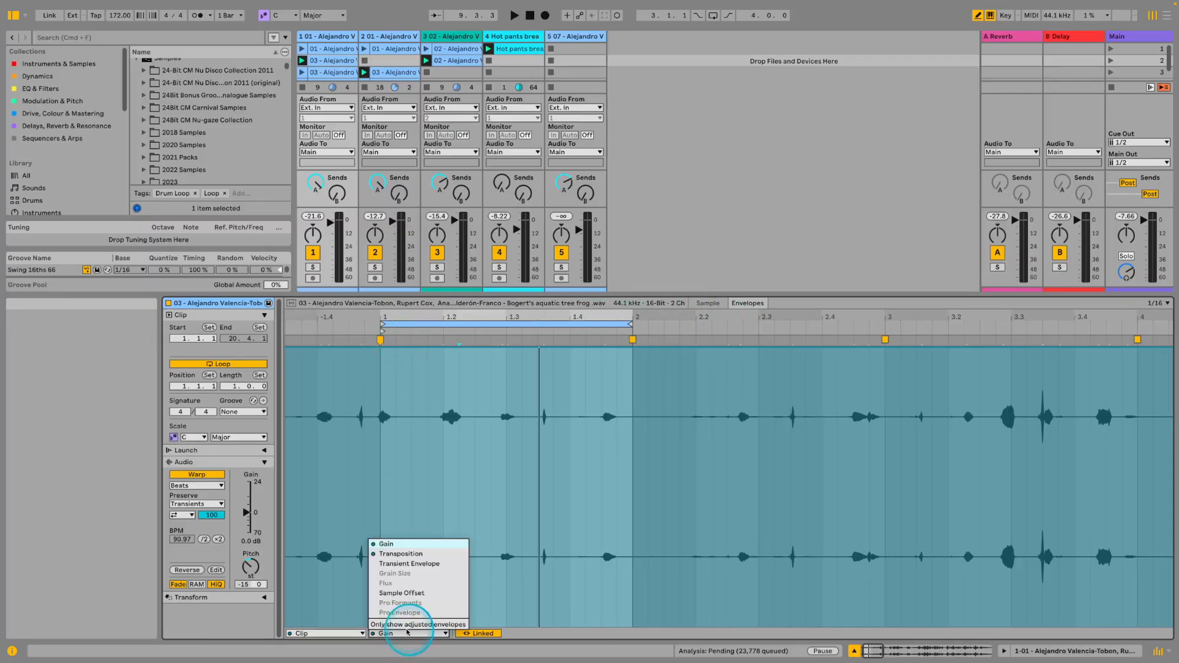
click(361, 307)
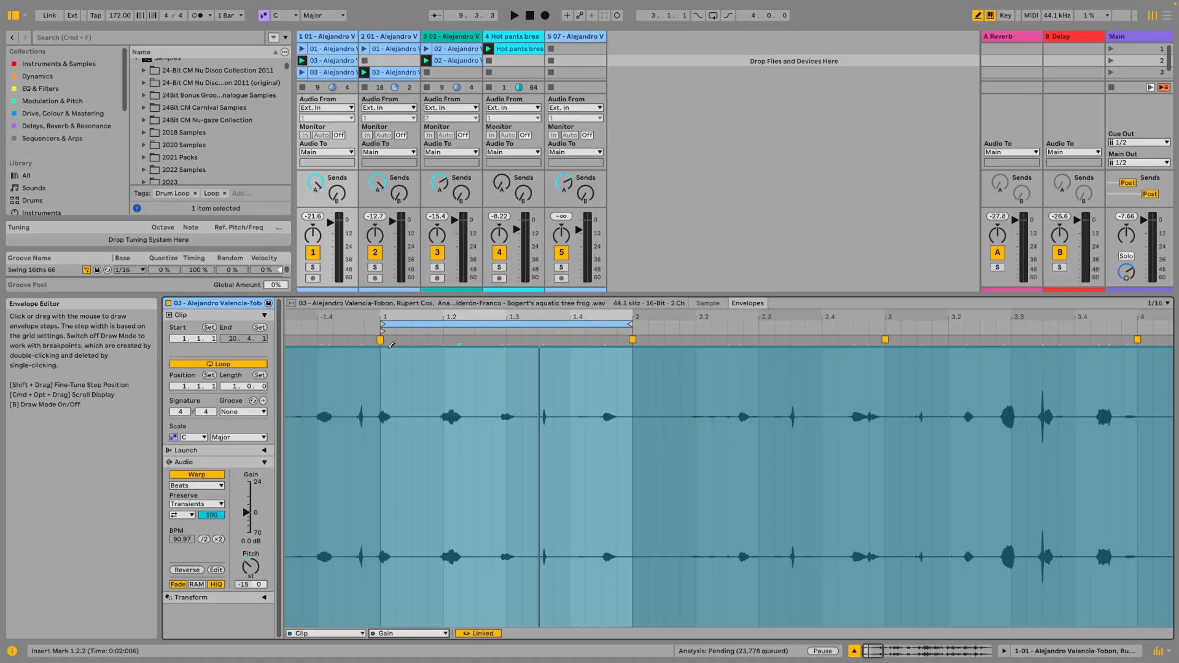
Switch the envelope device to Mixer and view the Track Panning and B-Delay send envelopes.
click(337, 633)
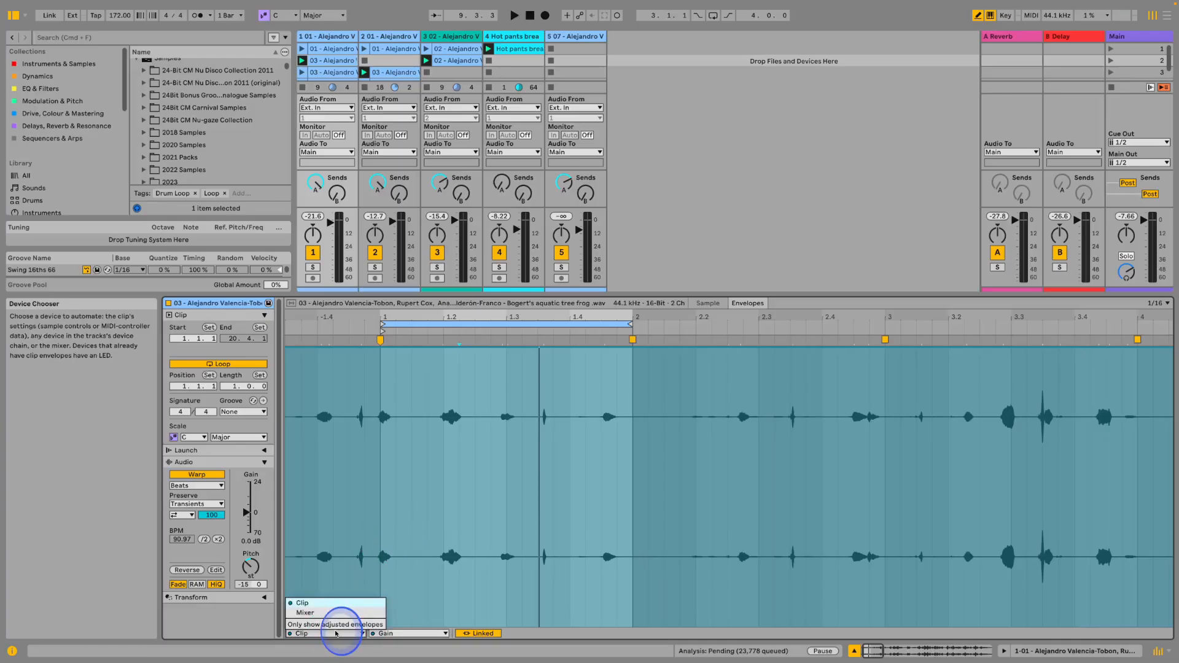
click(312, 612)
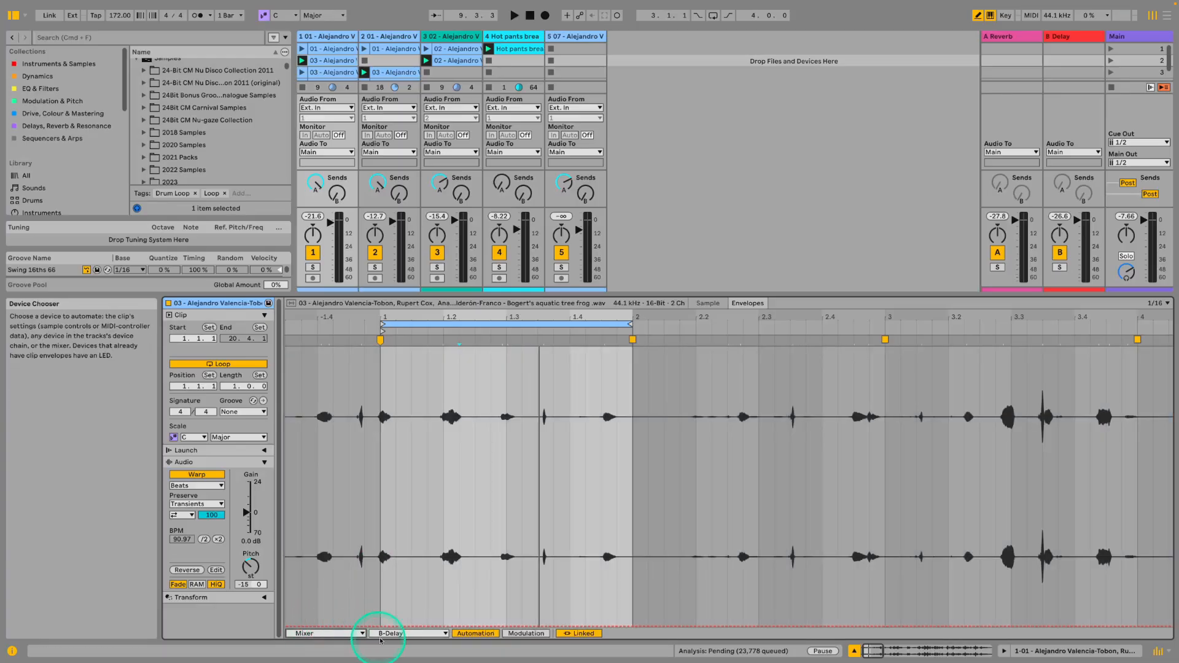
click(387, 633)
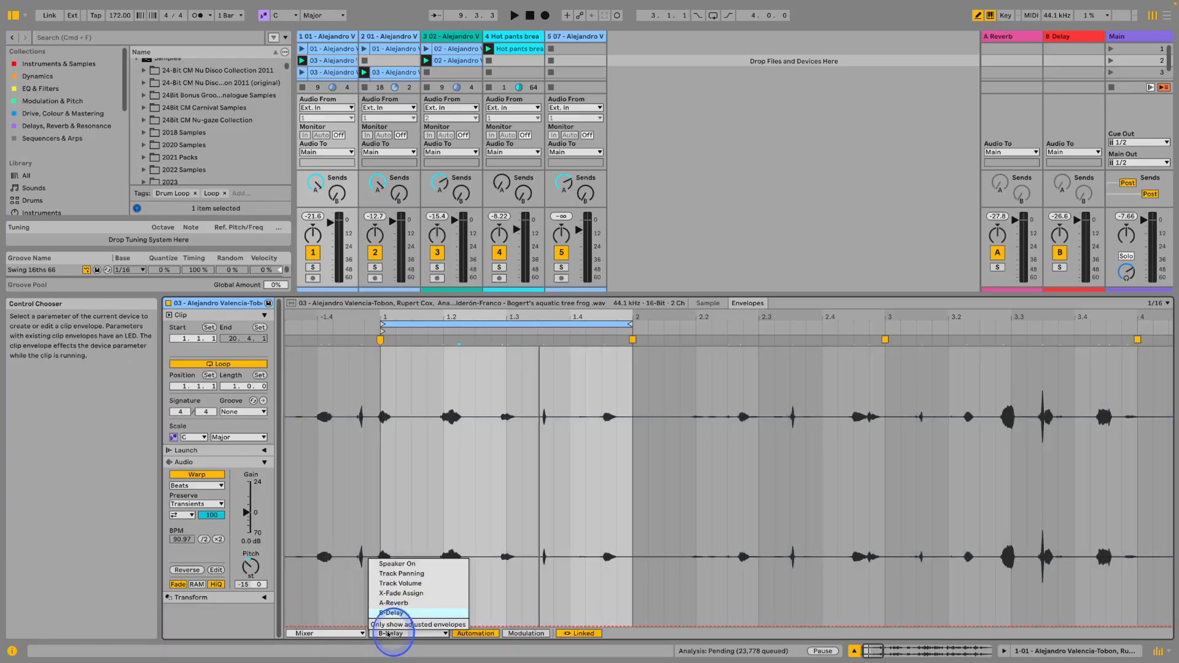
click(330, 634)
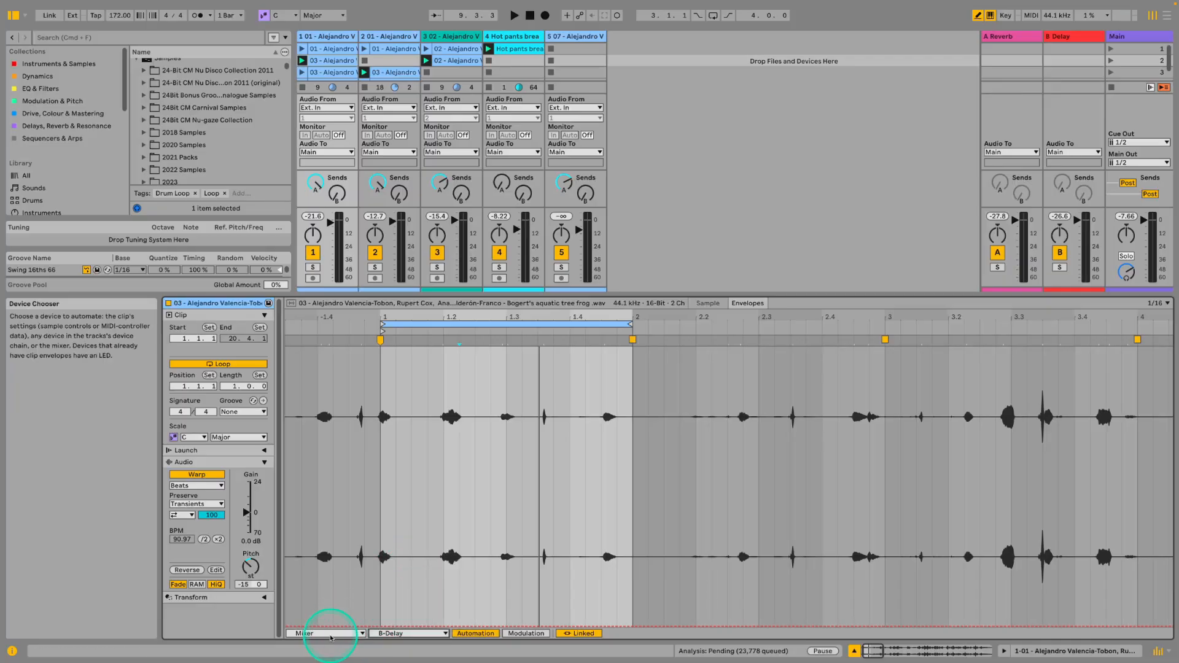
click(327, 633)
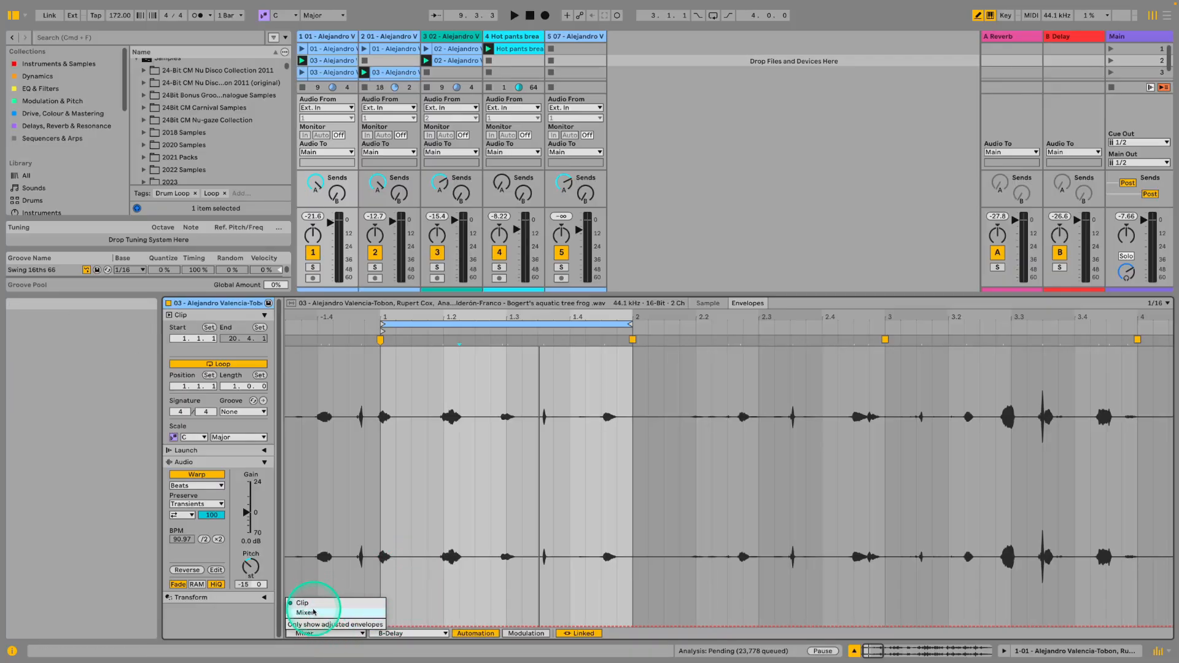
click(314, 614)
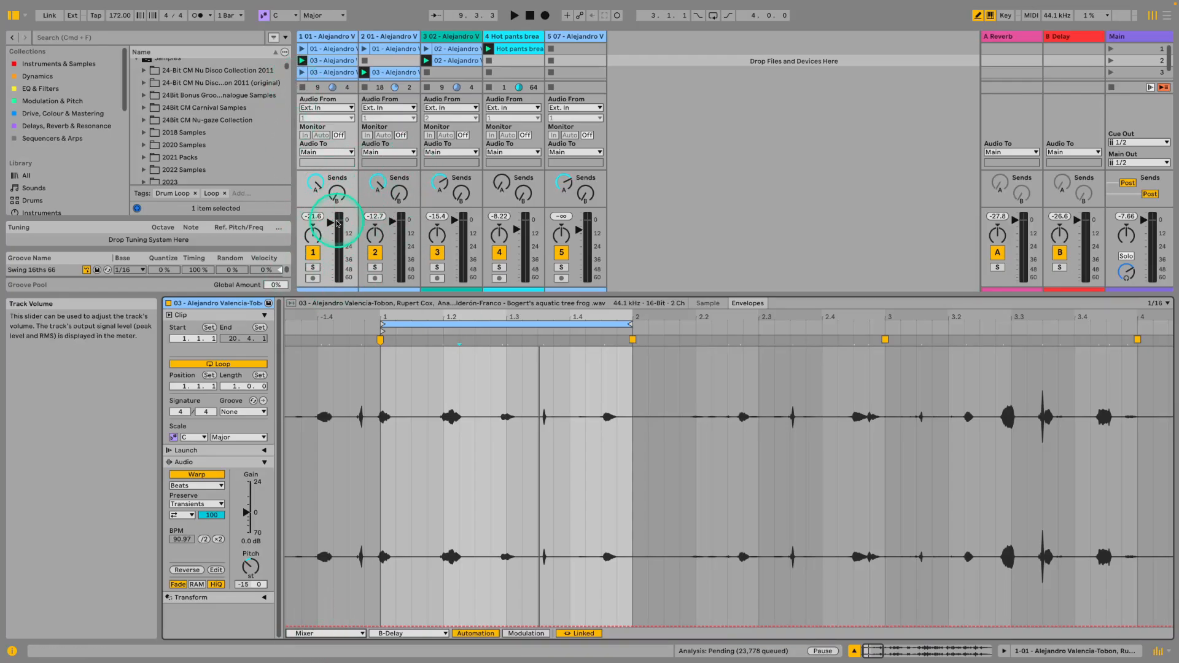
click(319, 242)
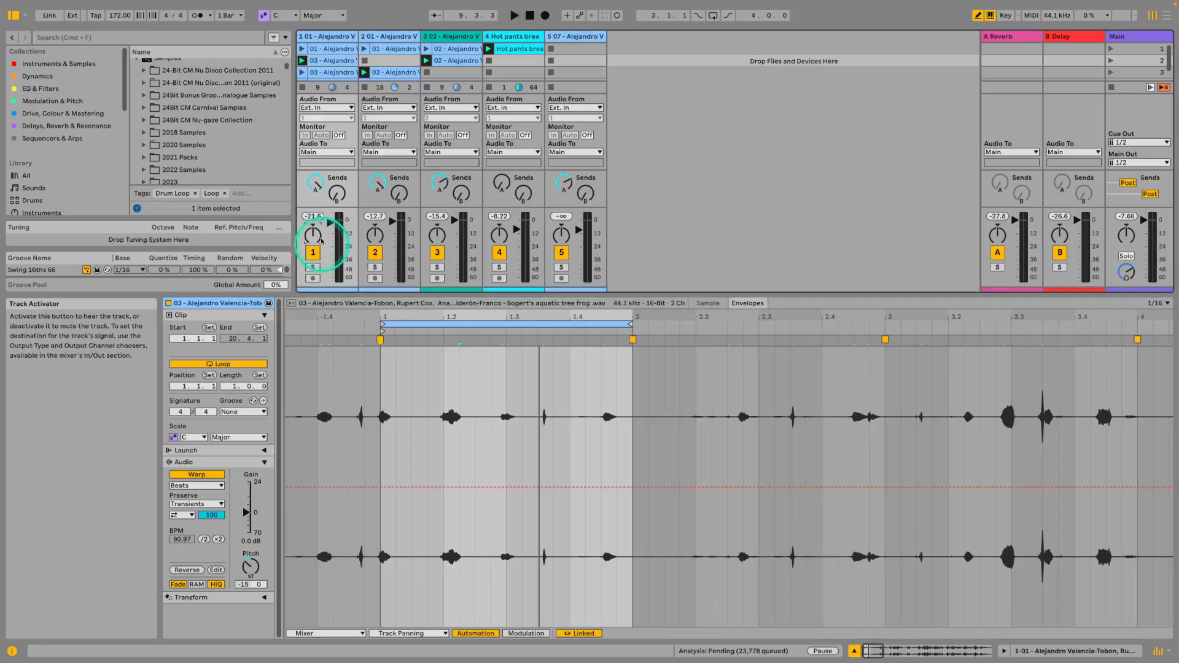
click(337, 194)
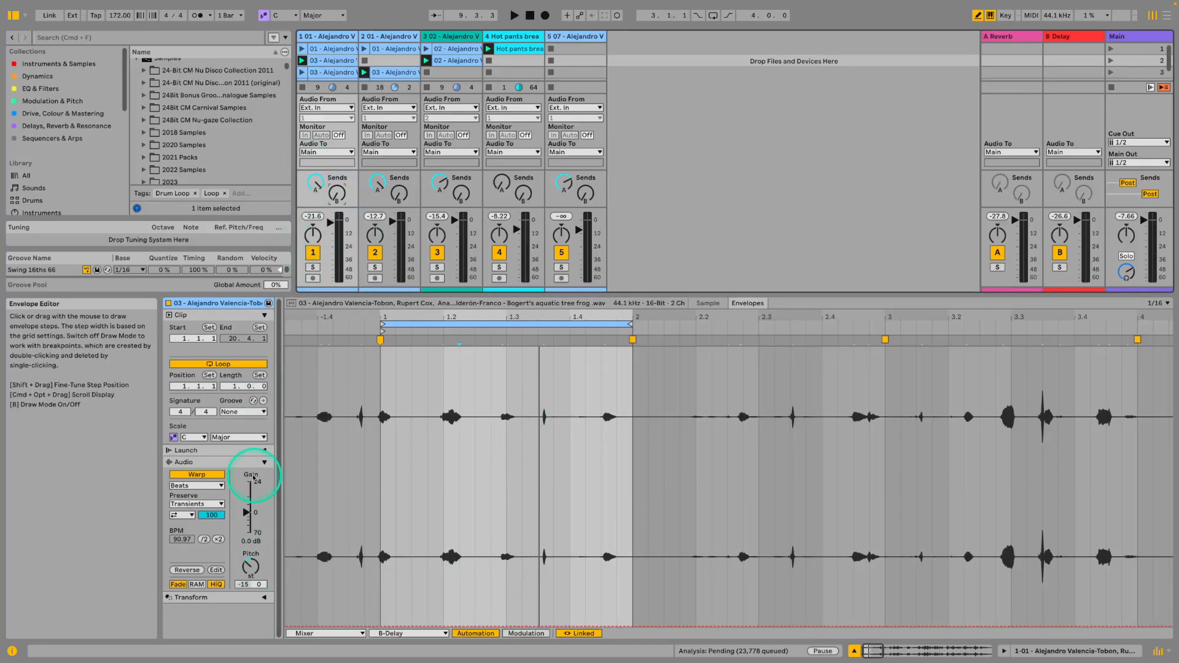
Automate Track Volume to fall from -2.6 dB at 1.2 to a lower level near the loop's end, and audition it.
click(439, 633)
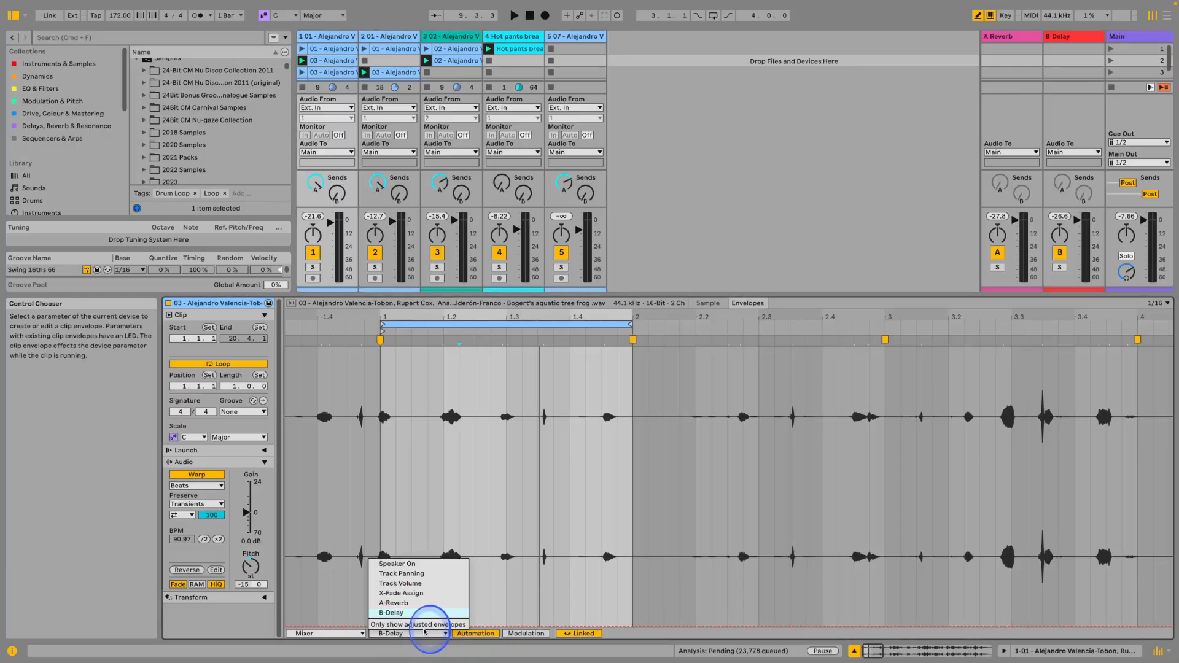
click(413, 585)
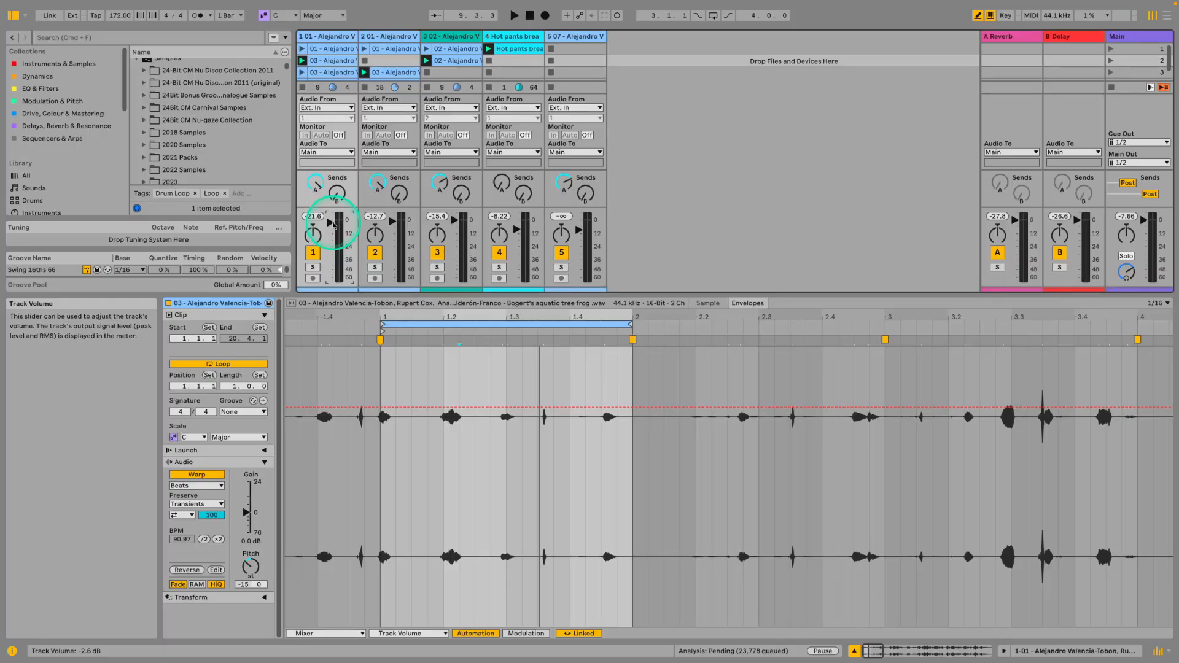
key(space)
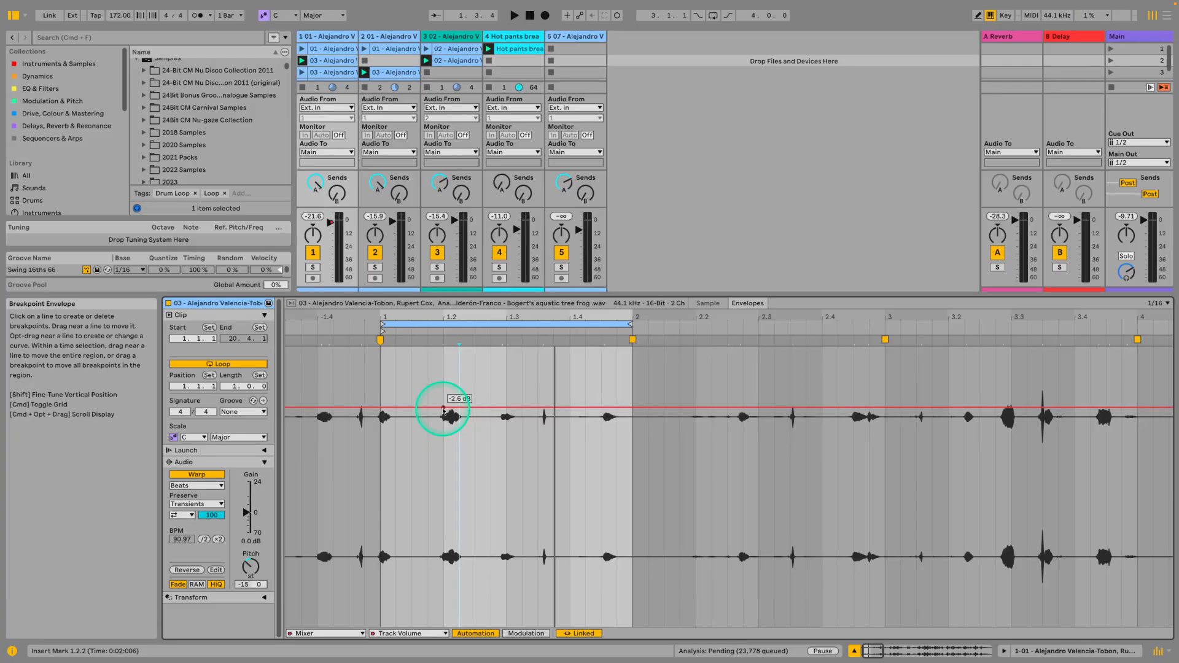
click(443, 408)
click(592, 408)
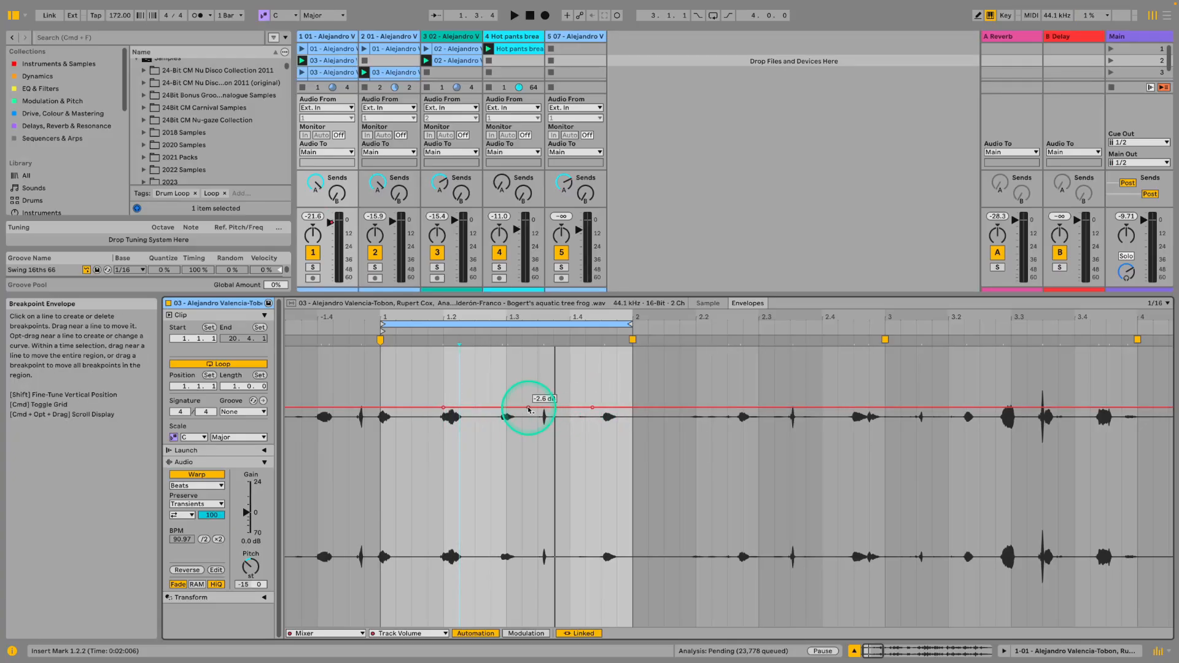
drag(593, 409, 616, 516)
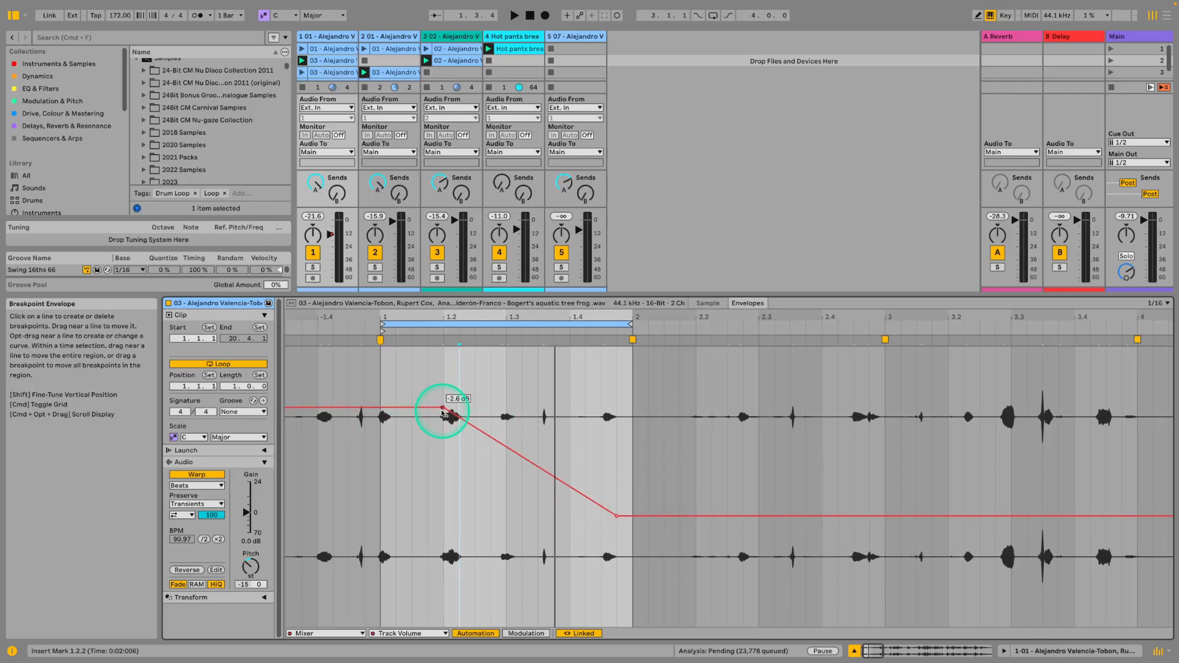
key(space)
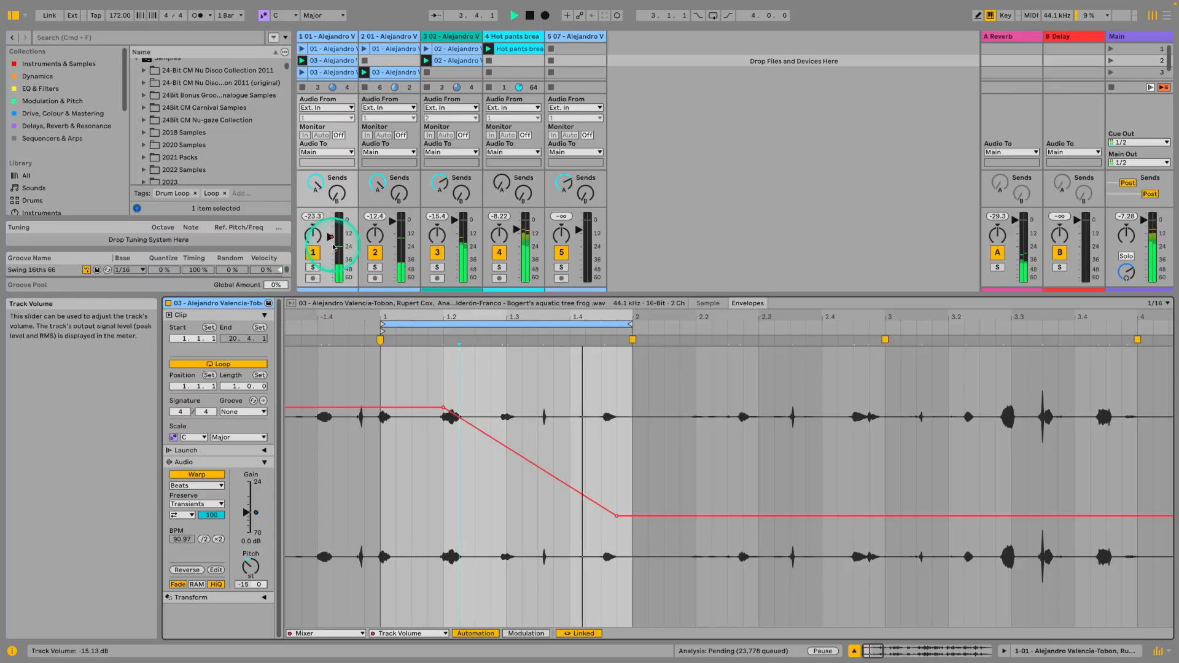
key(space)
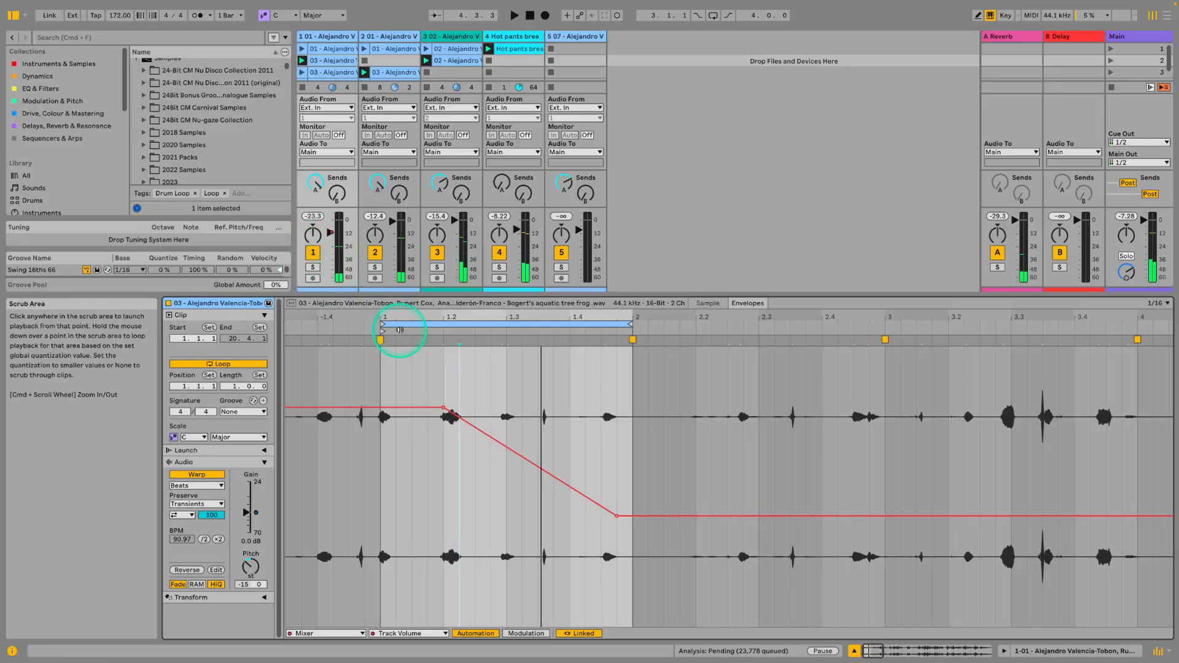
Undo the track volume automation and switch the envelope view back to the clip's own Gain.
key(super+z)
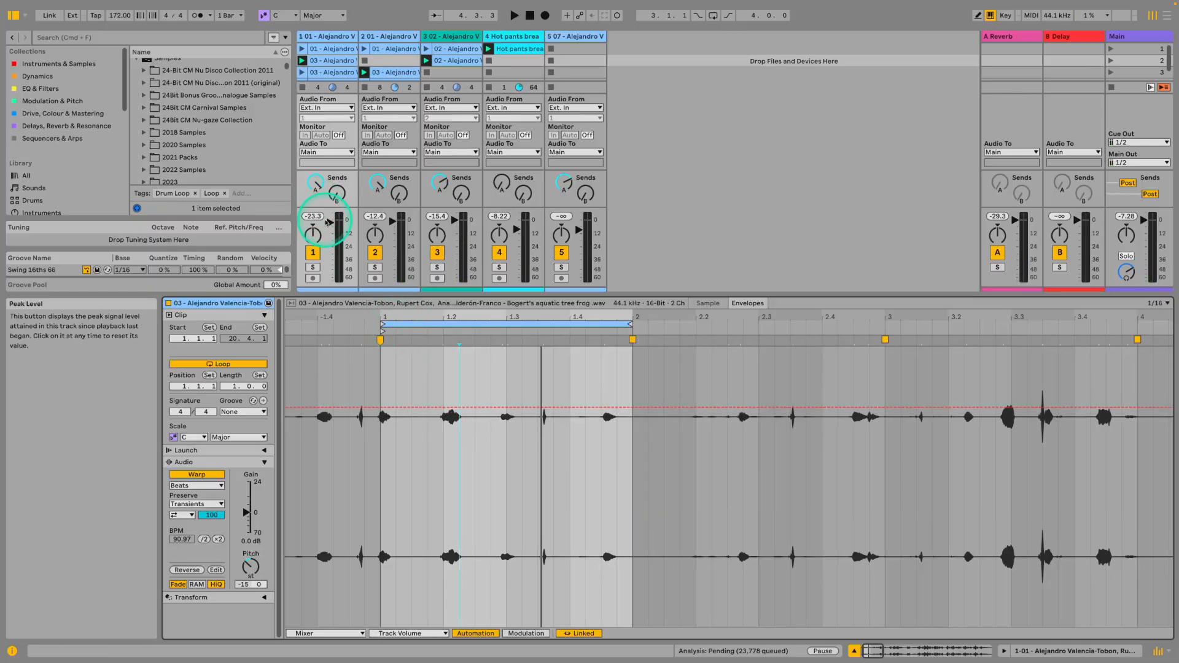
click(330, 222)
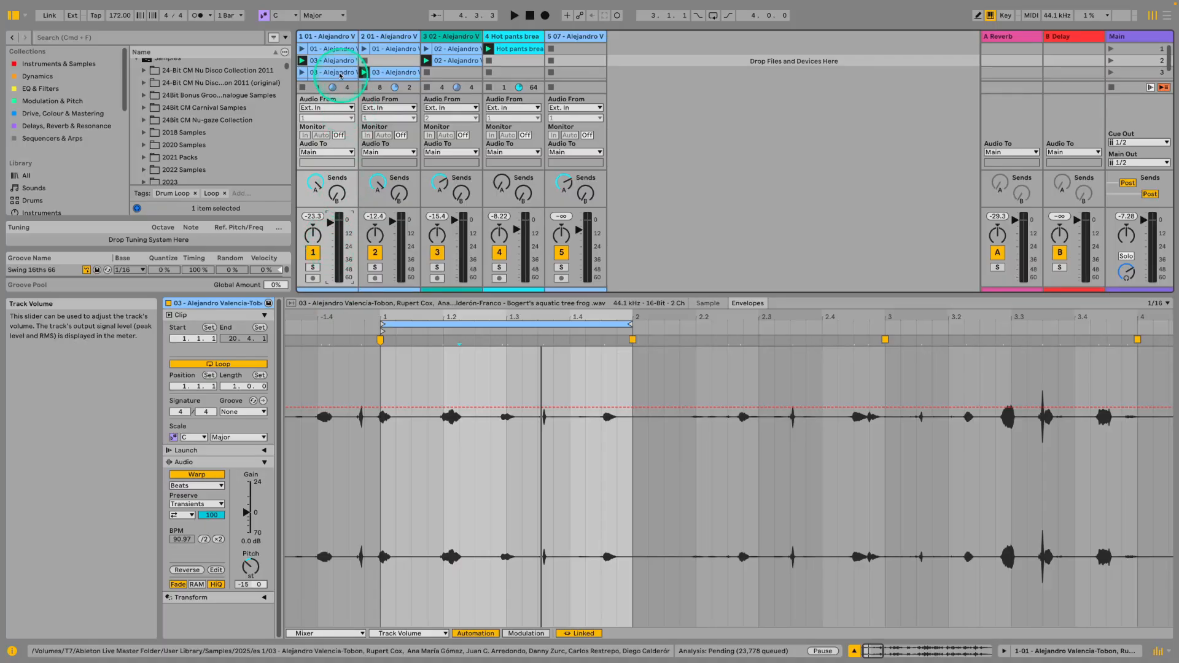
click(481, 635)
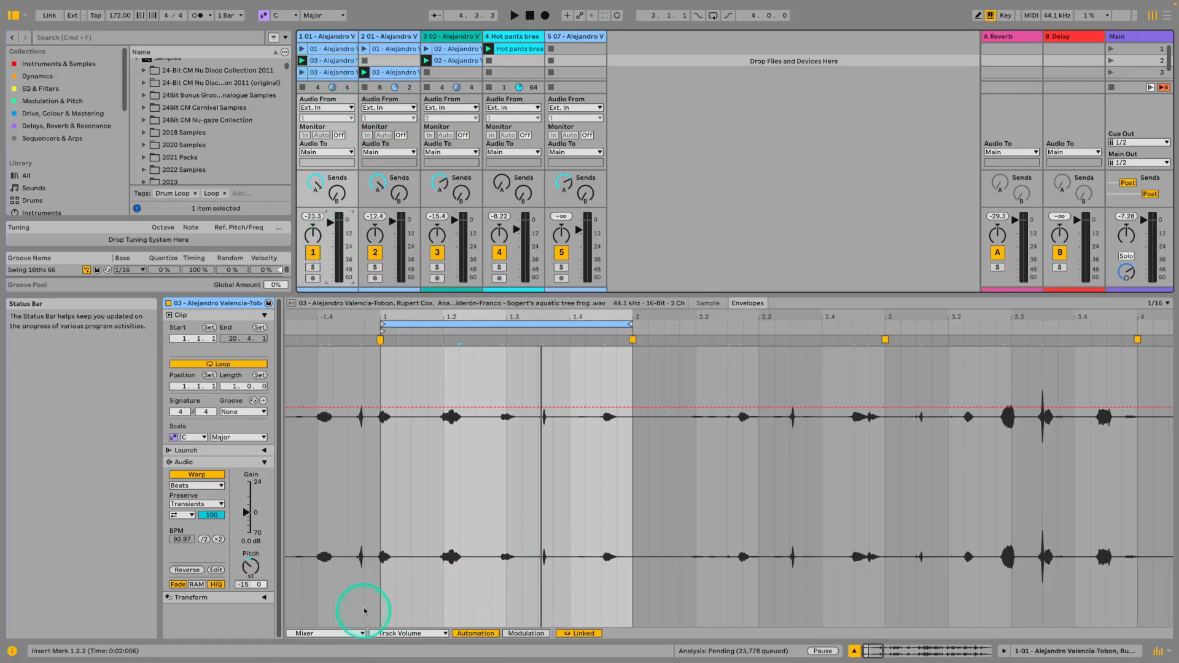
click(326, 633)
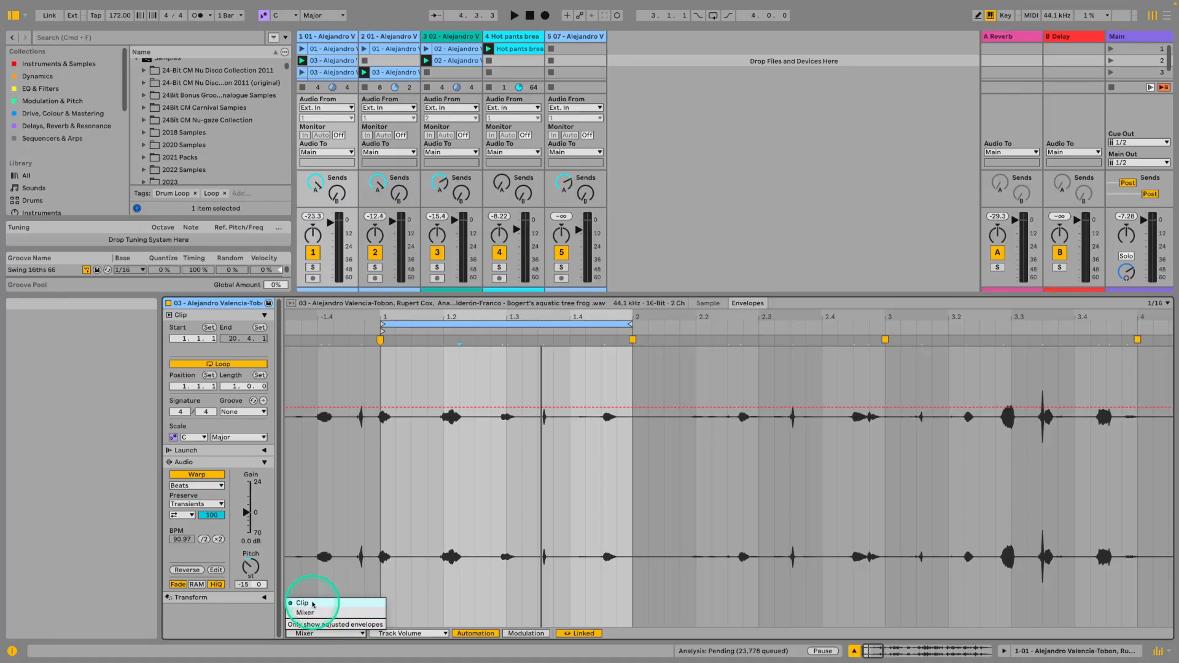
click(313, 604)
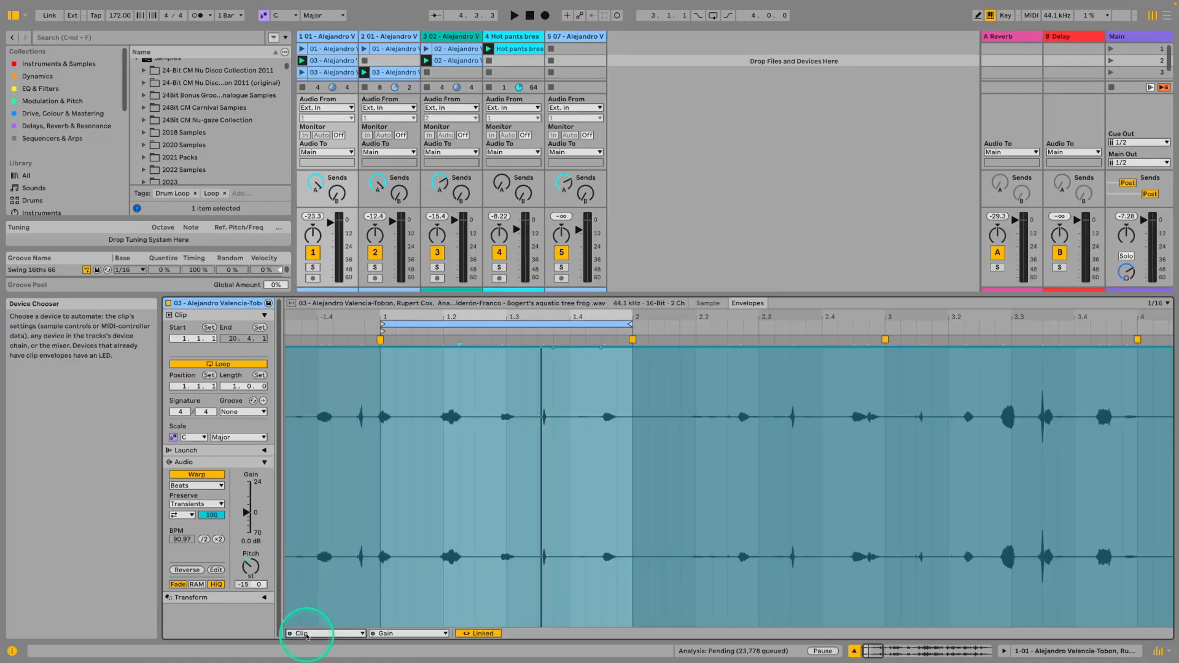
Compare the Gain envelopes of the clips in track 1, including the tree frog clips.
click(331, 72)
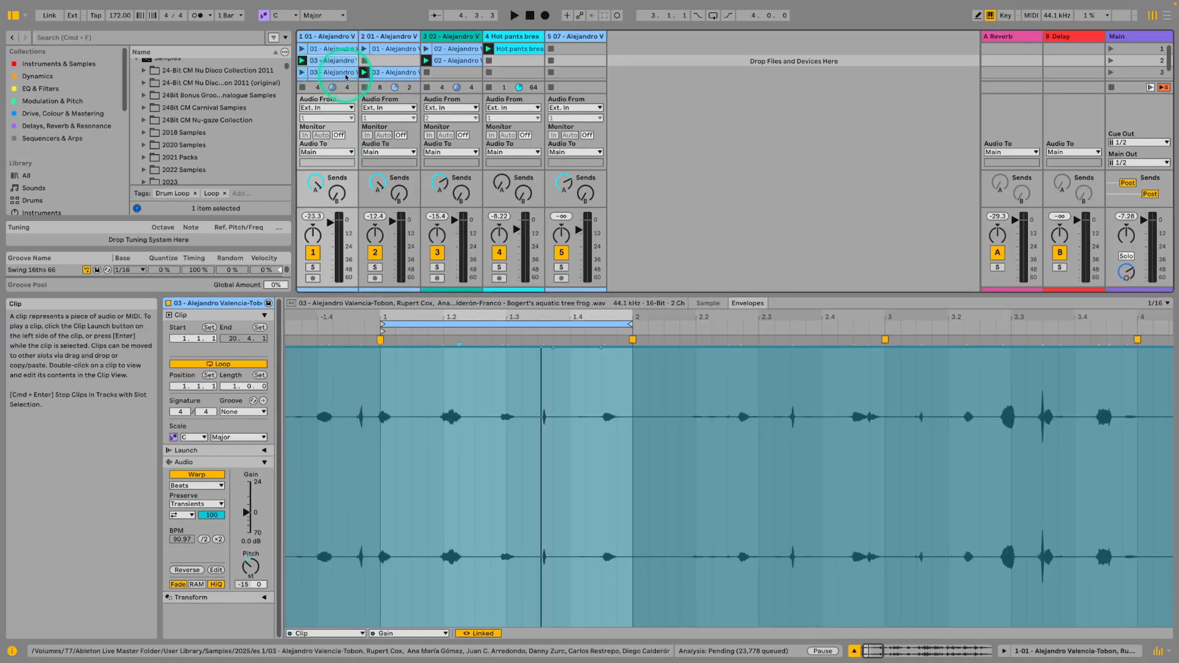
click(337, 49)
click(335, 61)
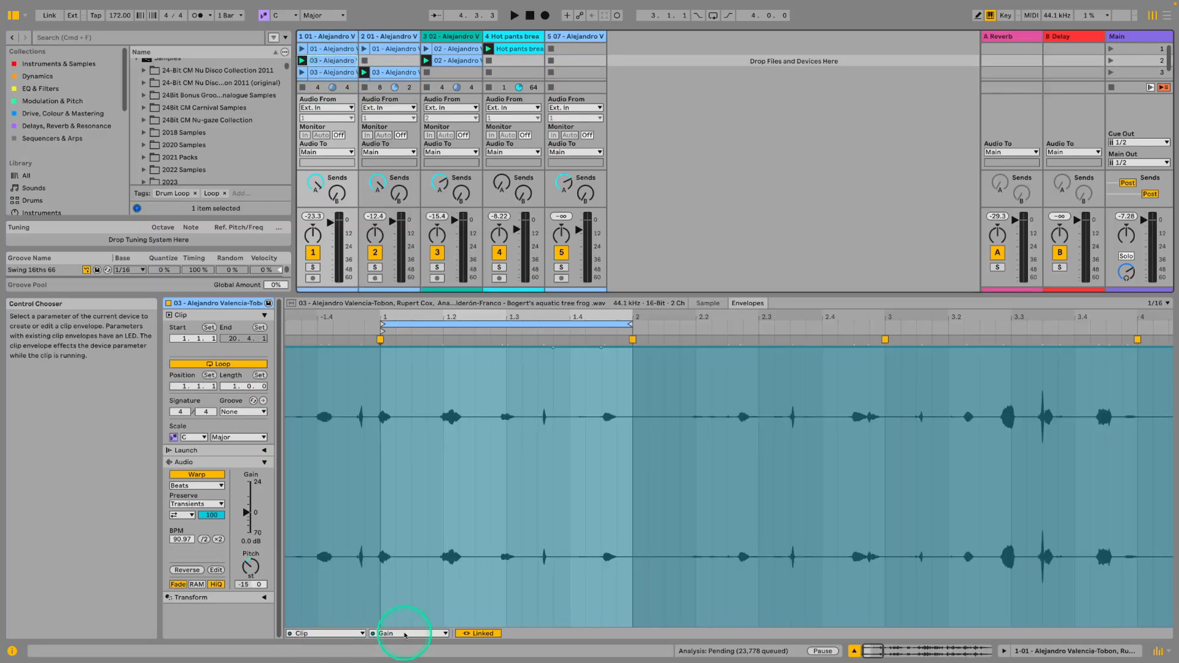
click(337, 61)
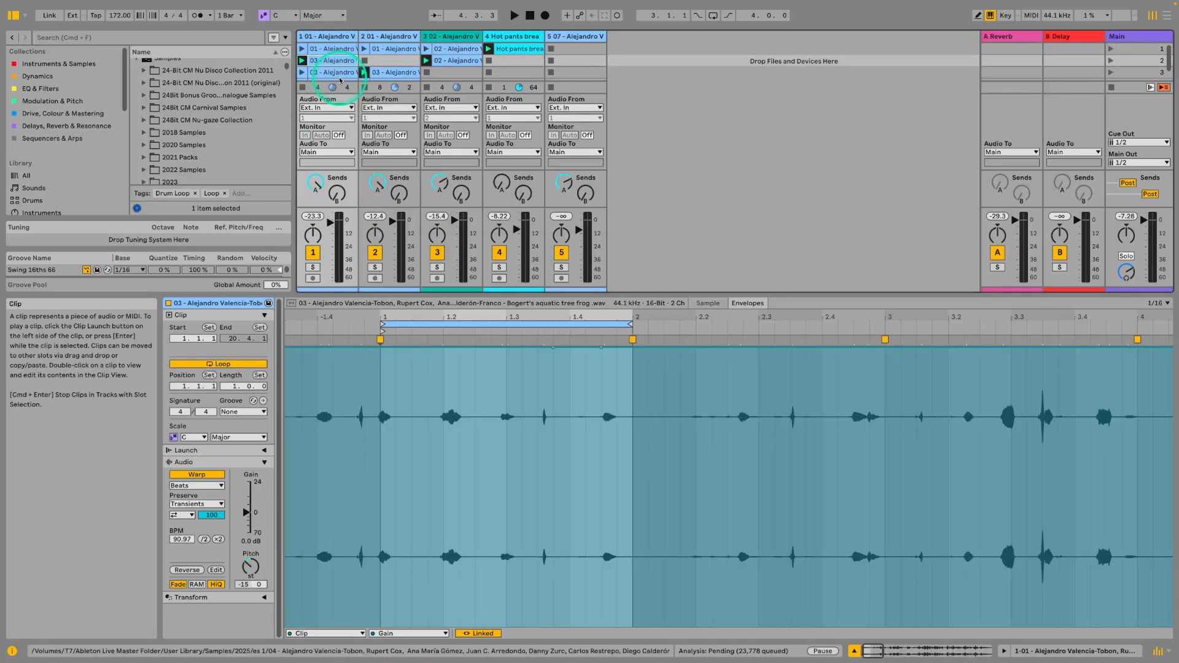
Switch between the second and third tree frog clips in track 1 to examine their Gain envelopes, returning to the second clip.
click(339, 76)
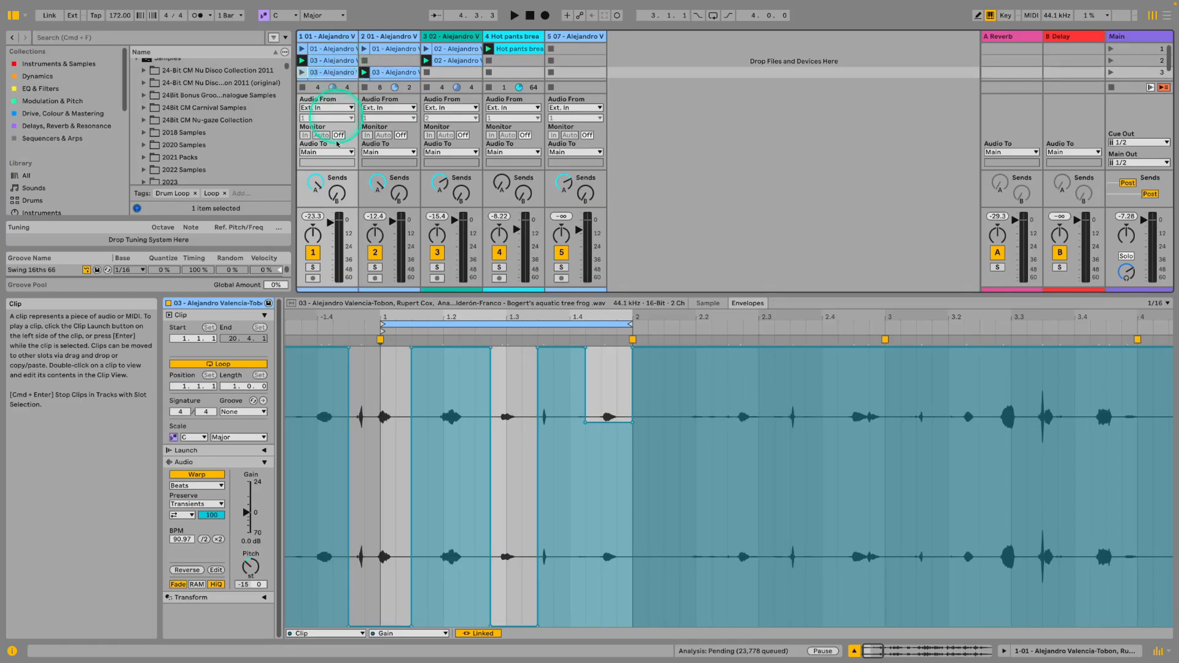
click(625, 456)
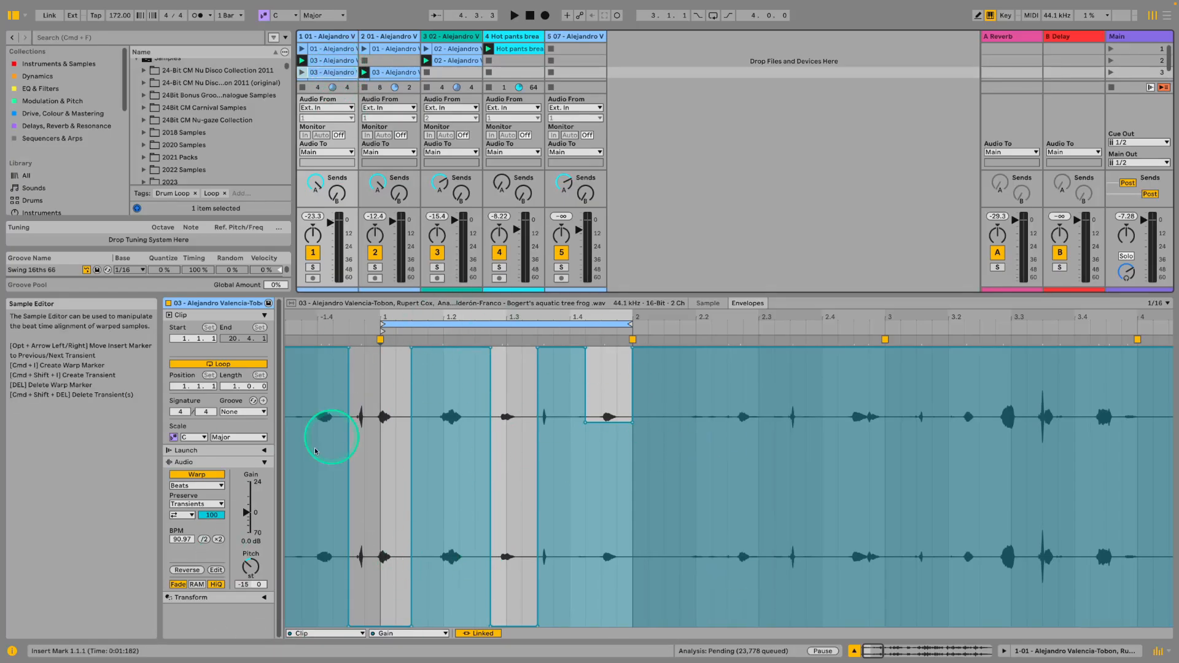
click(328, 61)
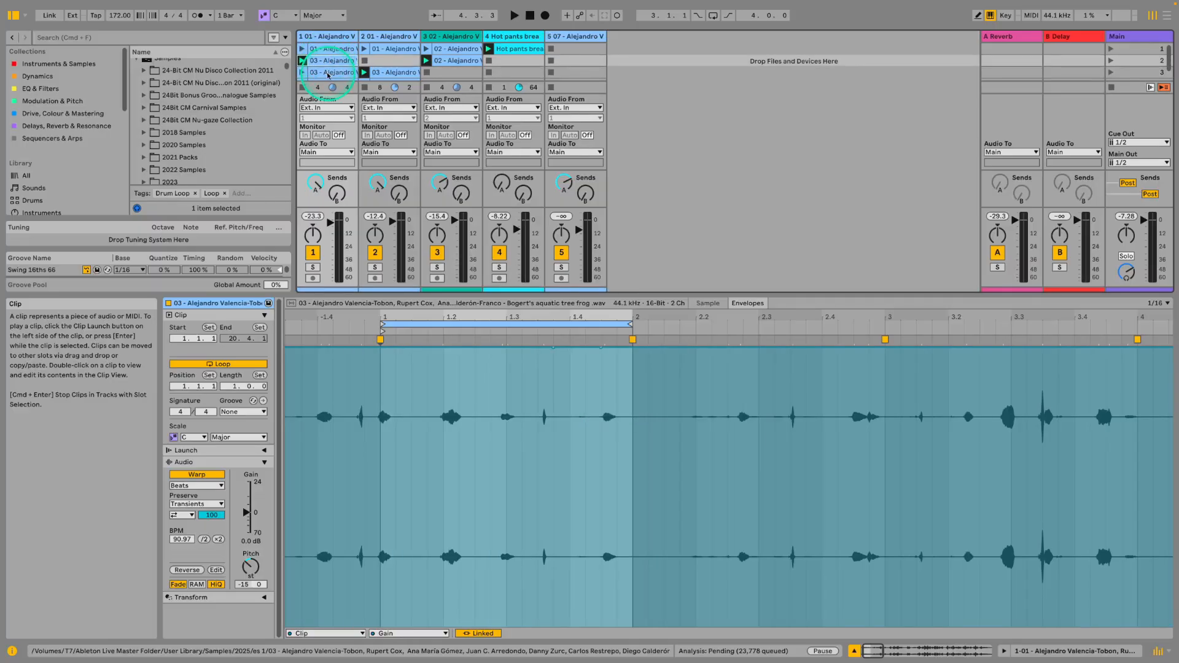
click(327, 61)
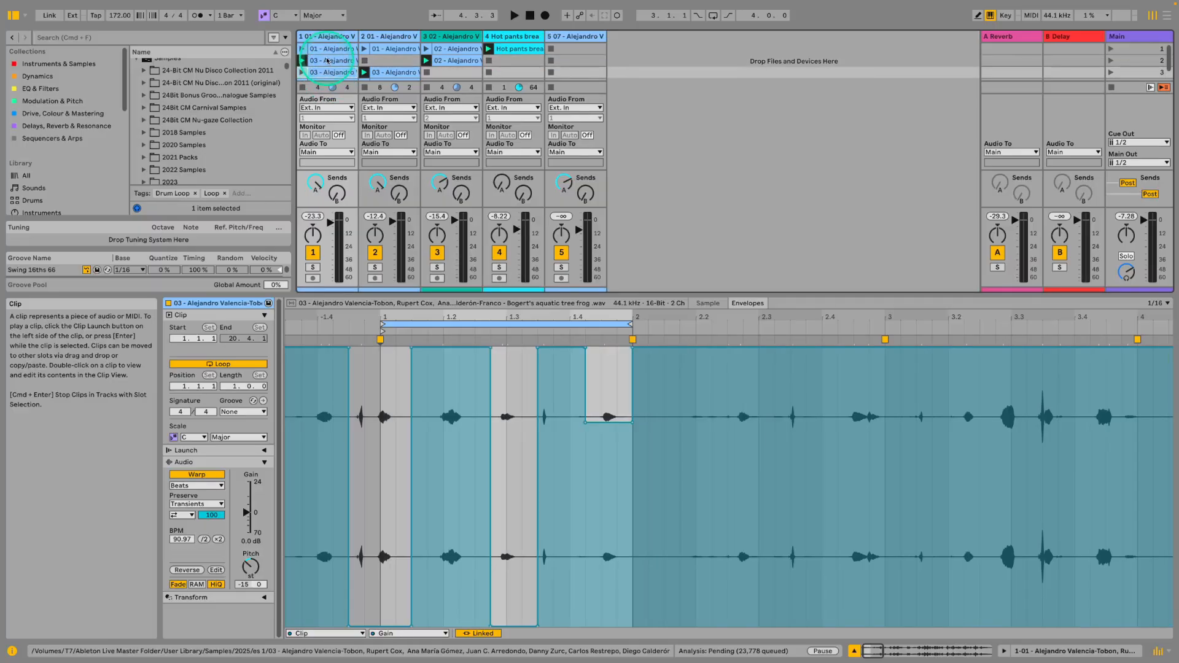
click(387, 636)
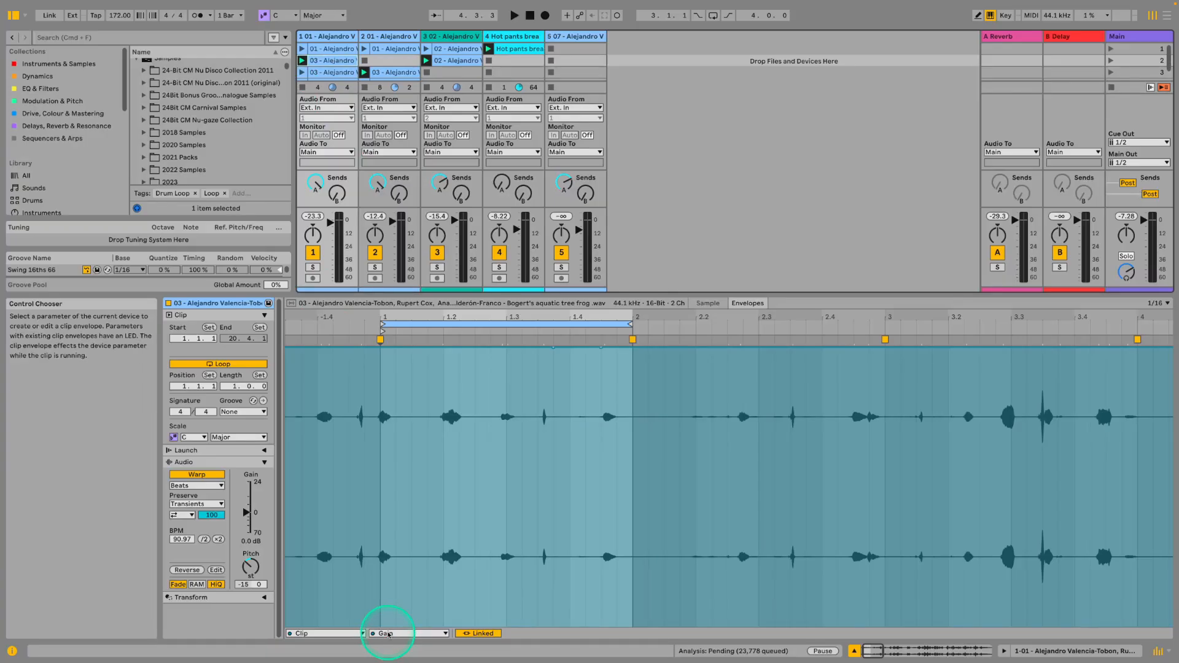
click(330, 507)
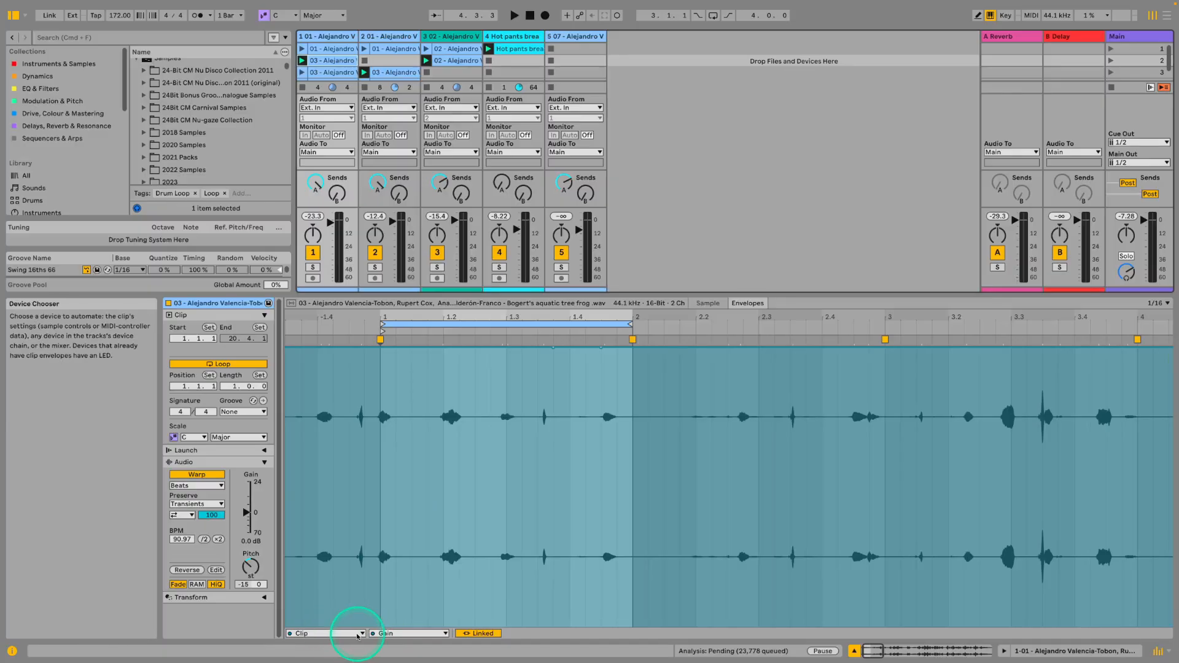
Compare the tree frog clip's own gain with track 1's volume, and raise the clip gain to 0.4 dB.
drag(249, 515, 249, 513)
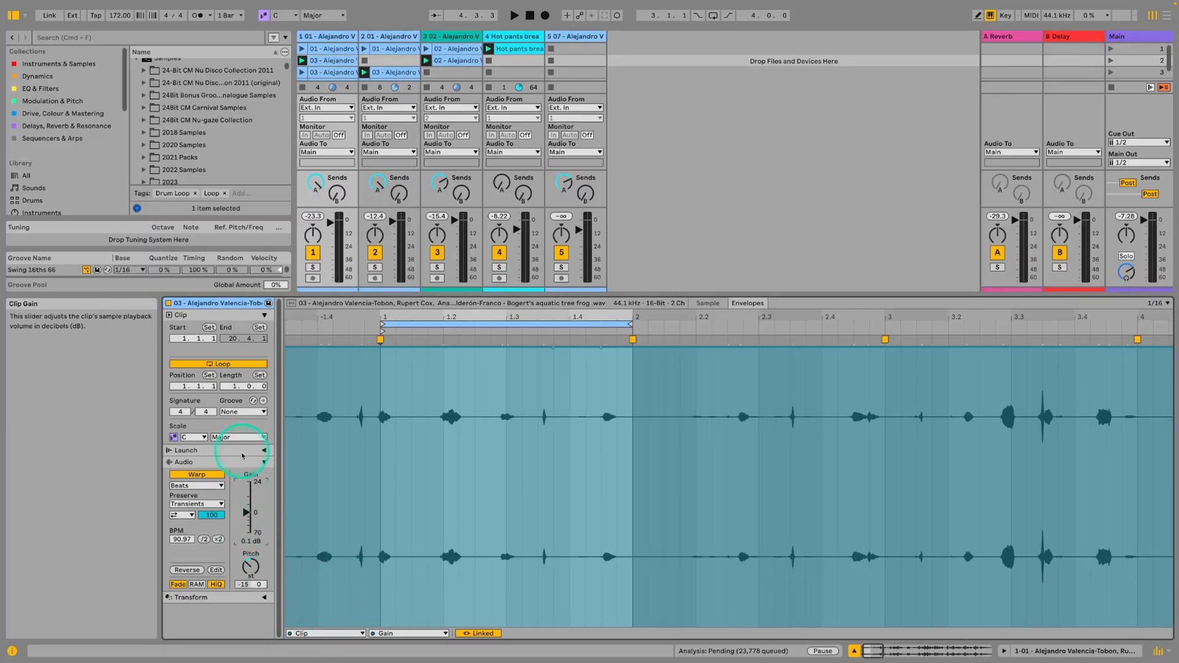
click(332, 222)
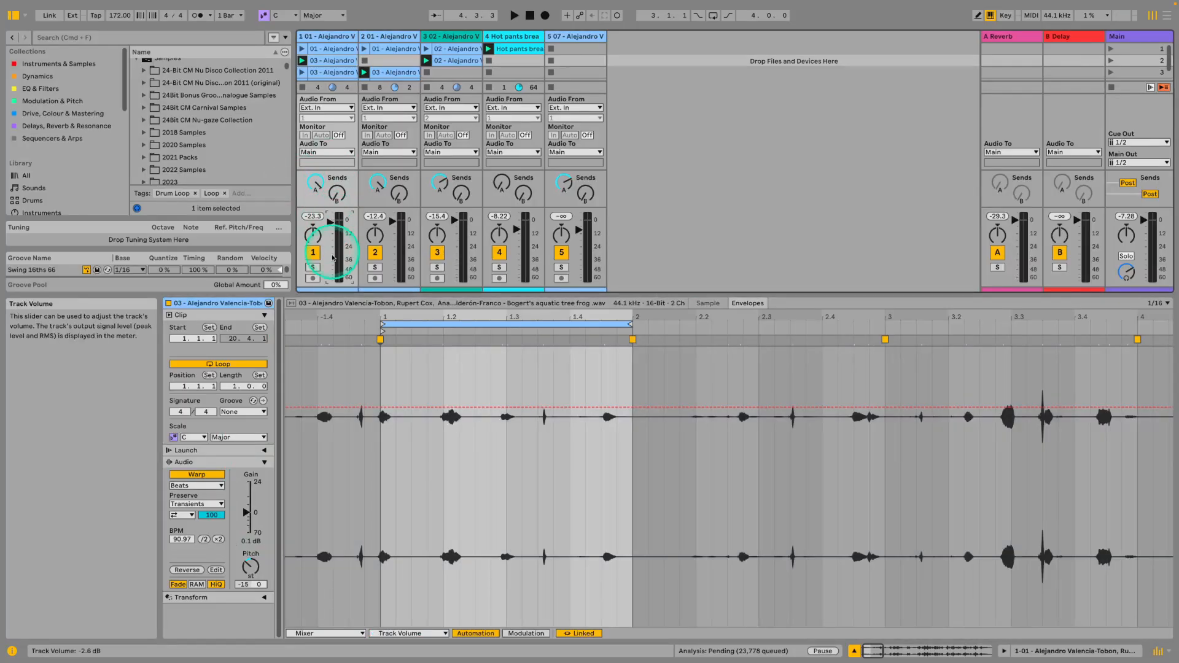
click(248, 528)
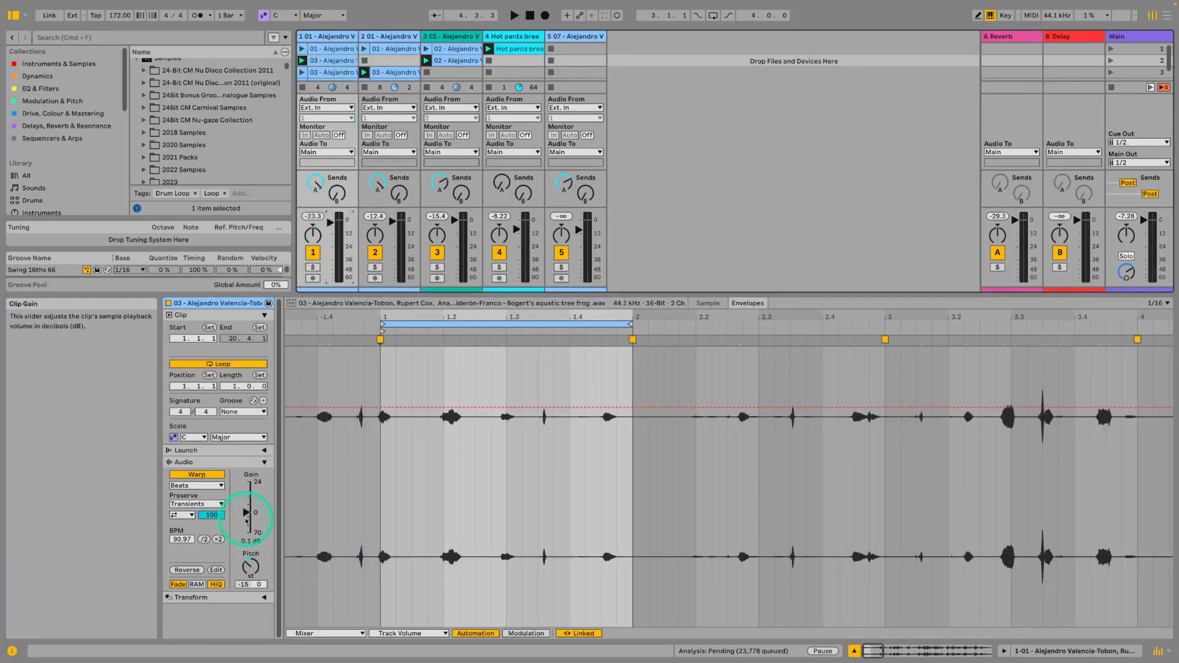
click(246, 514)
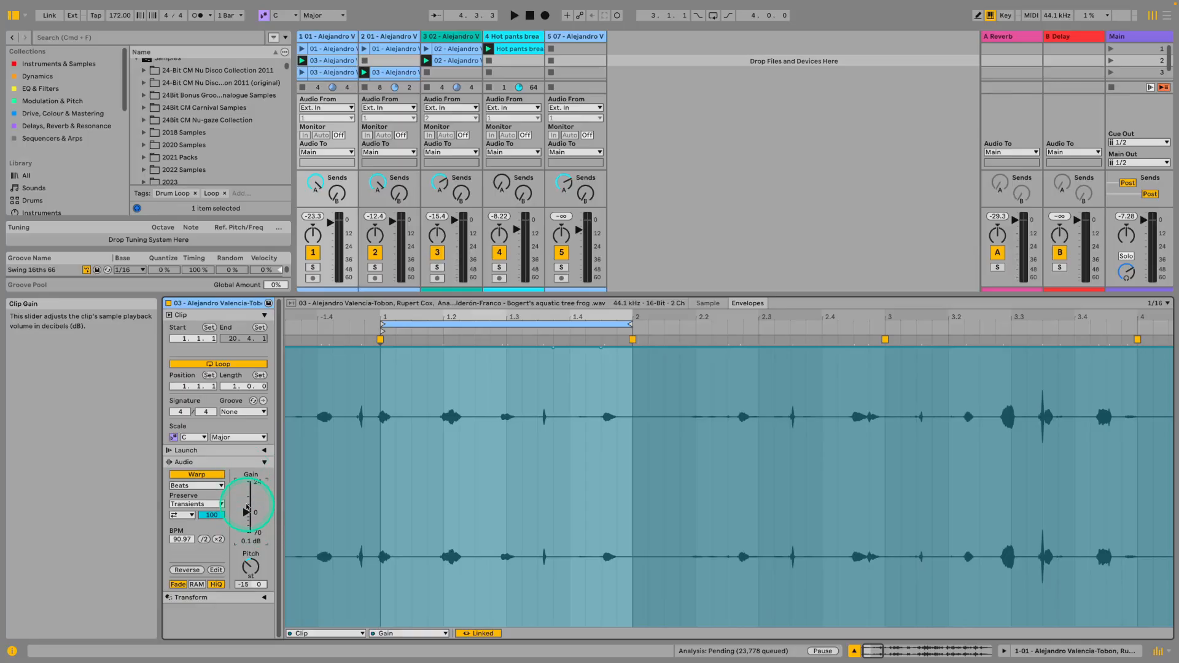
mouse_move(246, 512)
mouse_down()
mouse_move(246, 501)
mouse_move(246, 511)
mouse_up()
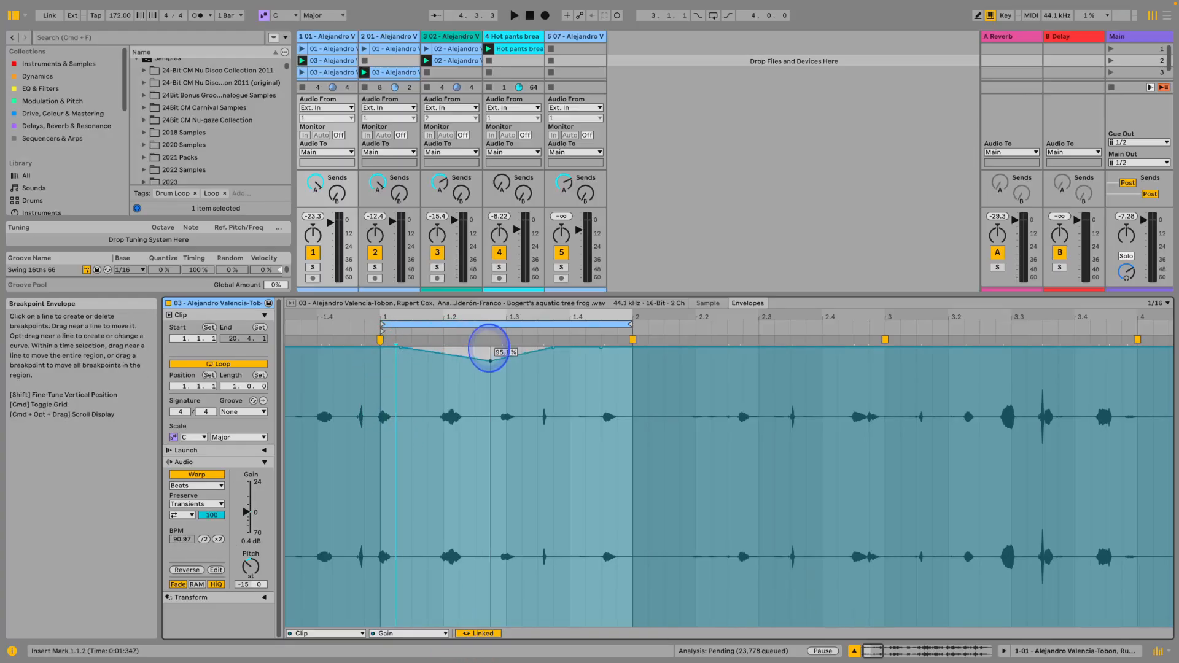
Try a V-shaped dip around 1.2 to 1.3 in the clip's Gain envelope, audition it, and delete its lowest breakpoint.
drag(489, 348, 488, 516)
key(space)
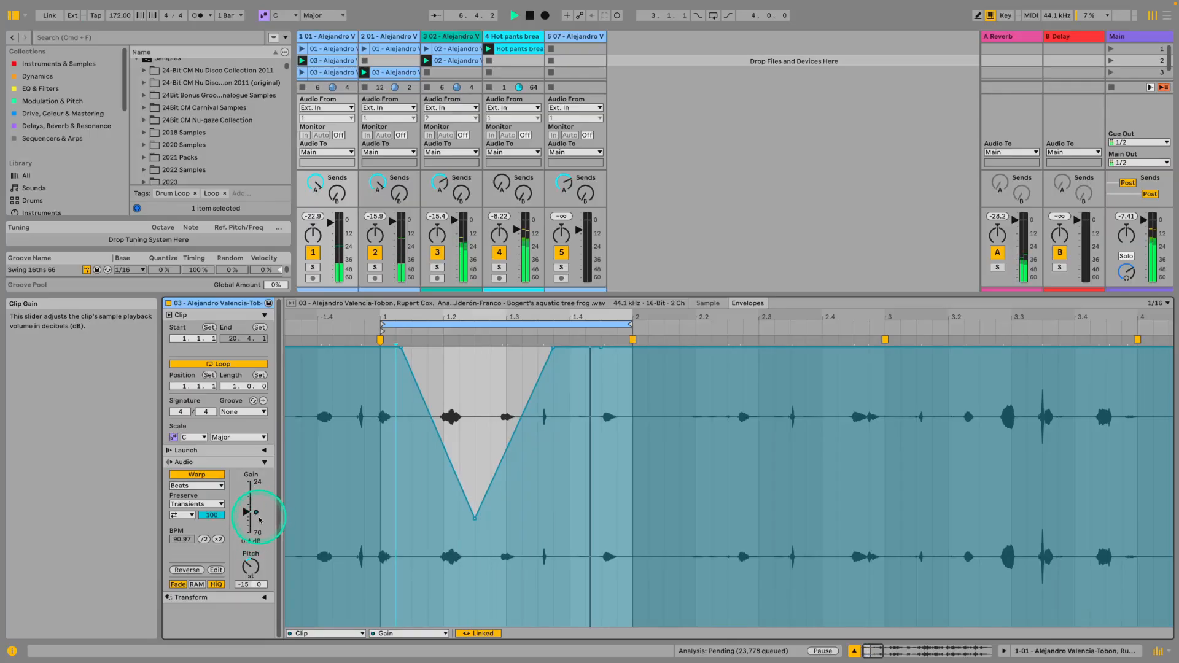
click(476, 518)
In Draw Mode, silence one Gain step at the loop start and one around 1.3, and audition track 1 in solo.
key(b)
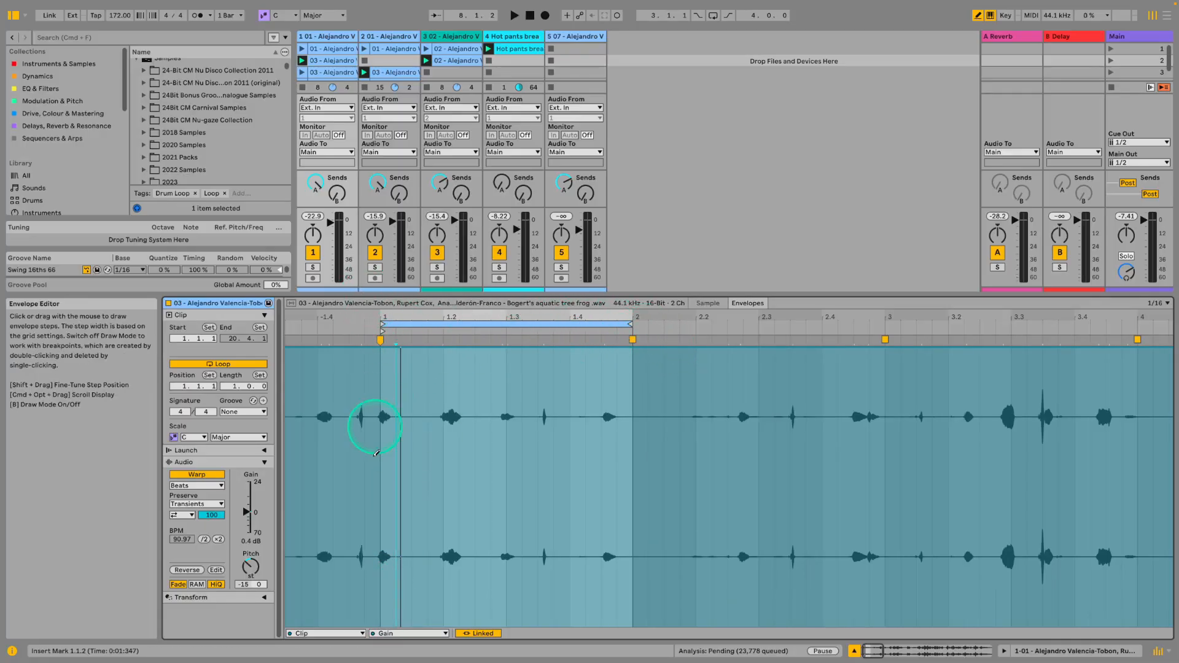
drag(386, 597, 413, 631)
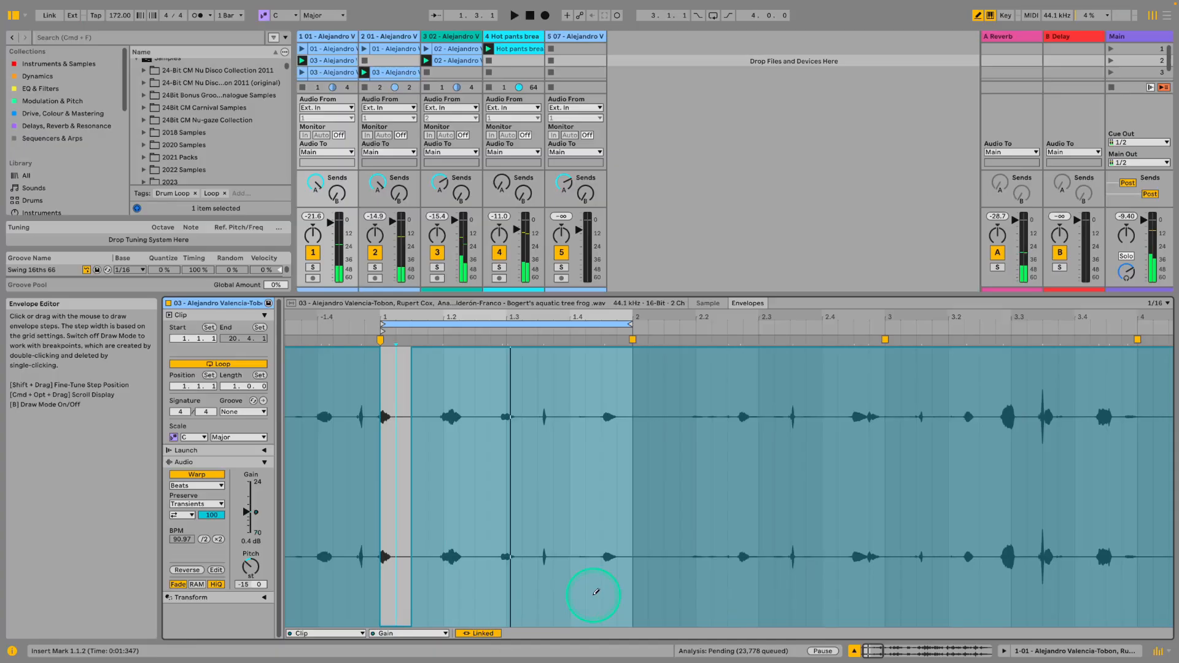
drag(491, 583, 518, 632)
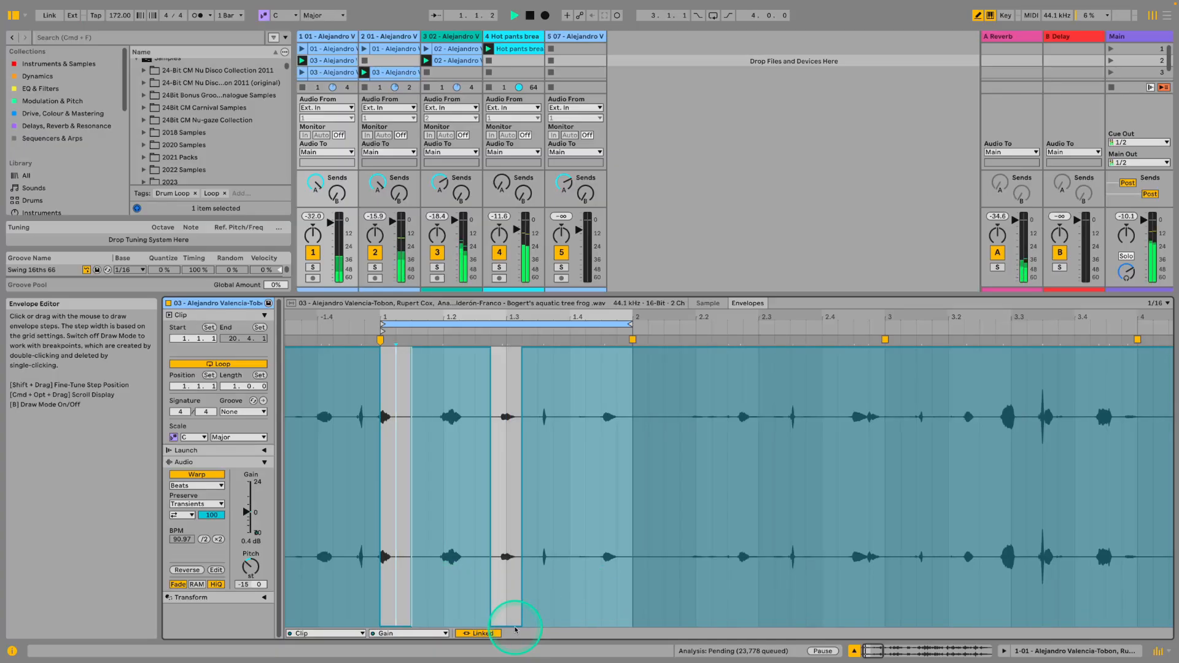
click(313, 267)
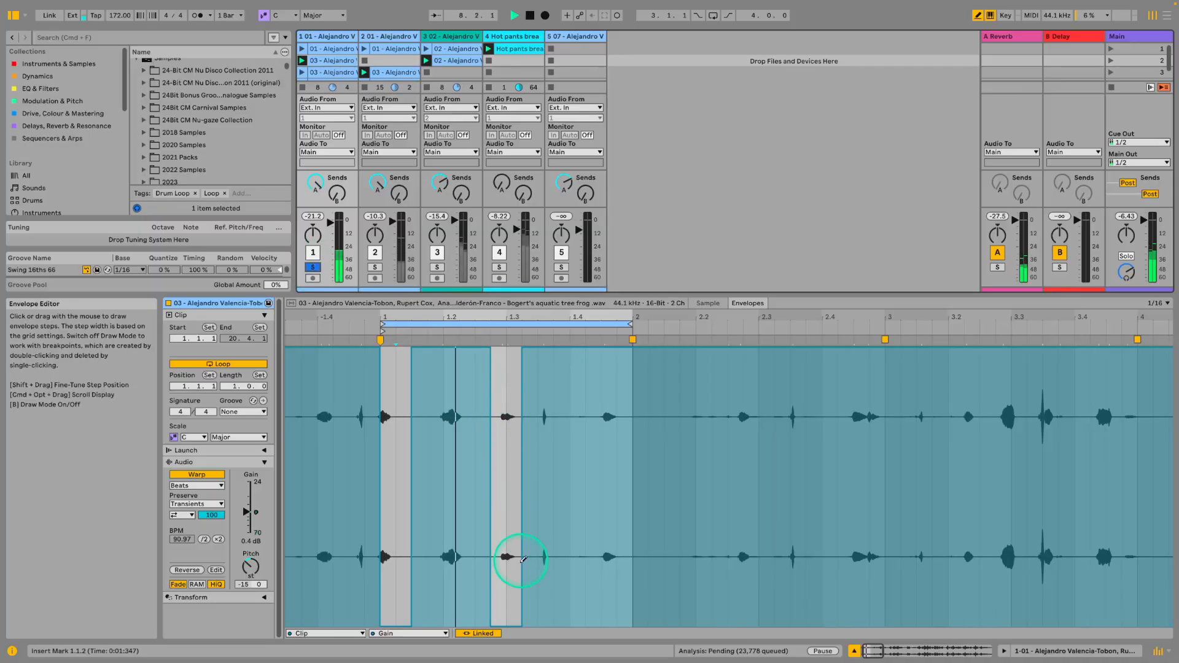
click(317, 268)
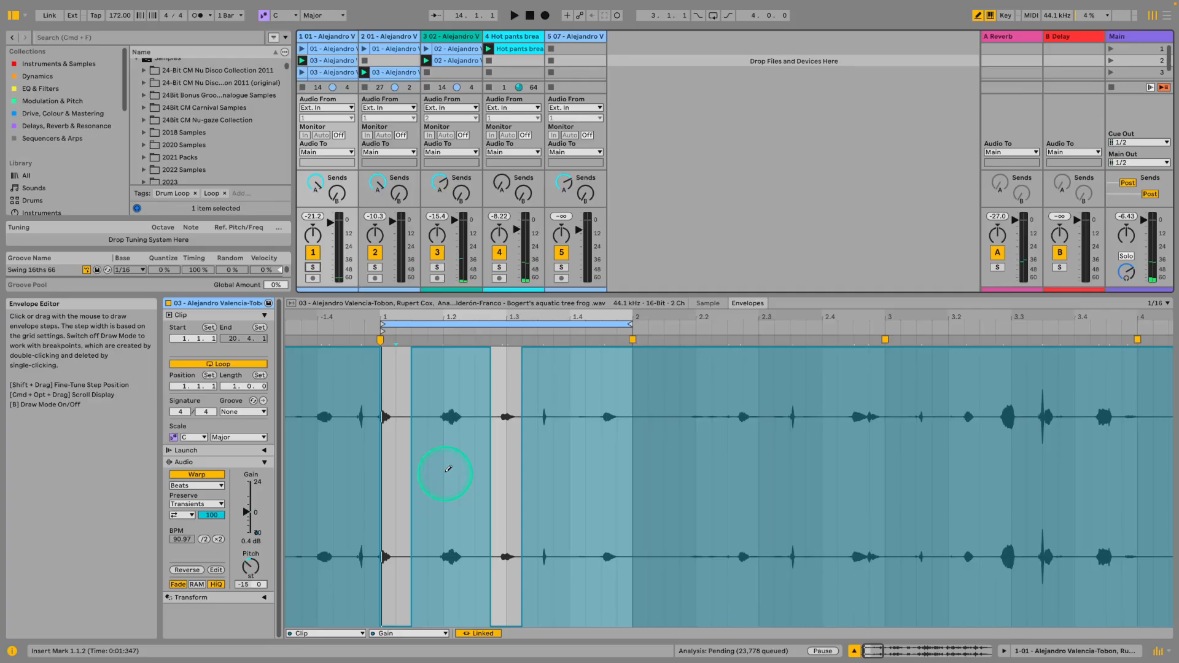
In the clip's Transposition envelope, draw a step of about -8 at 1.2 and one of about -4 after 1.4 during playback.
click(390, 634)
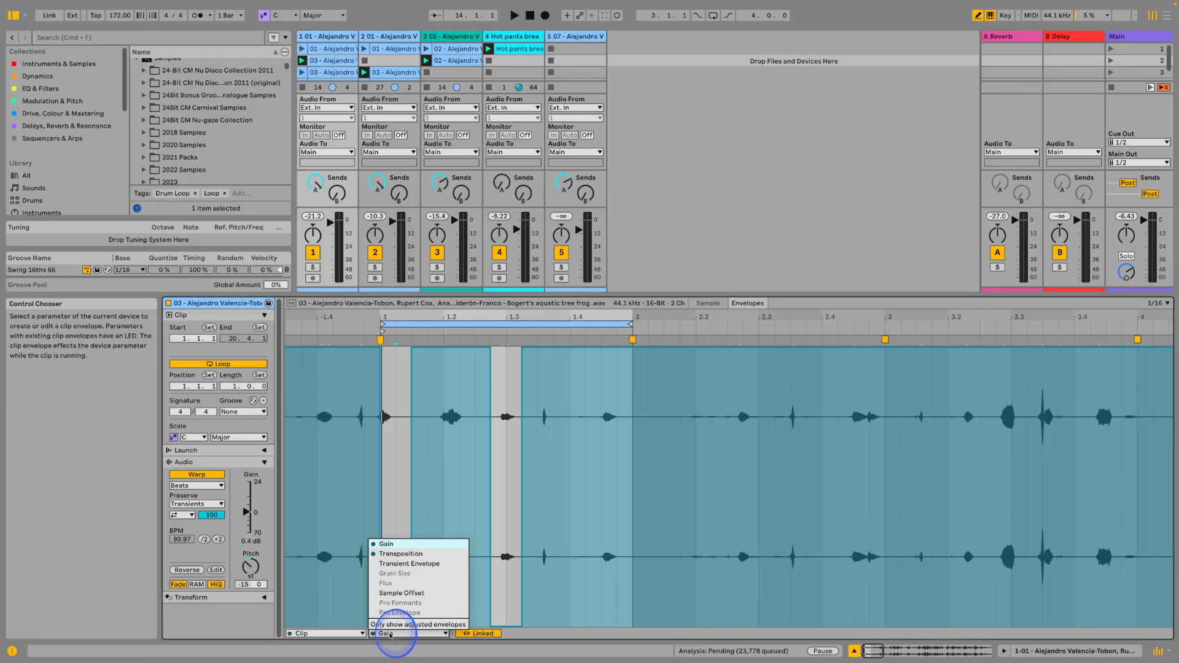
click(393, 554)
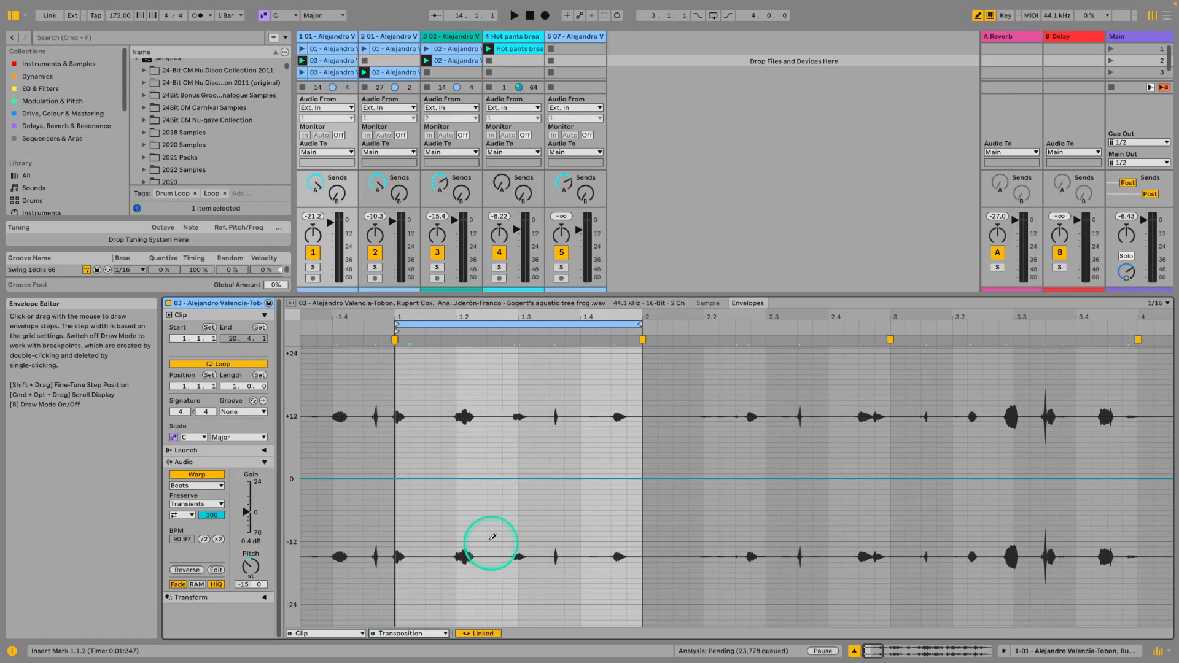
drag(468, 495, 464, 512)
key(space)
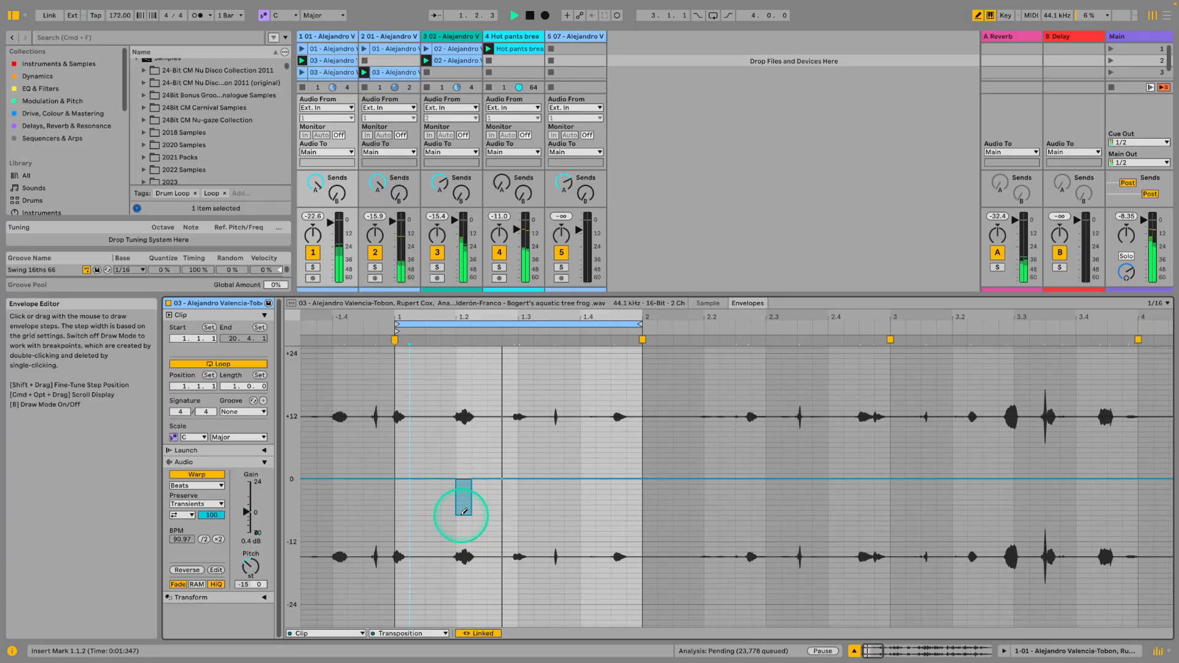
click(621, 491)
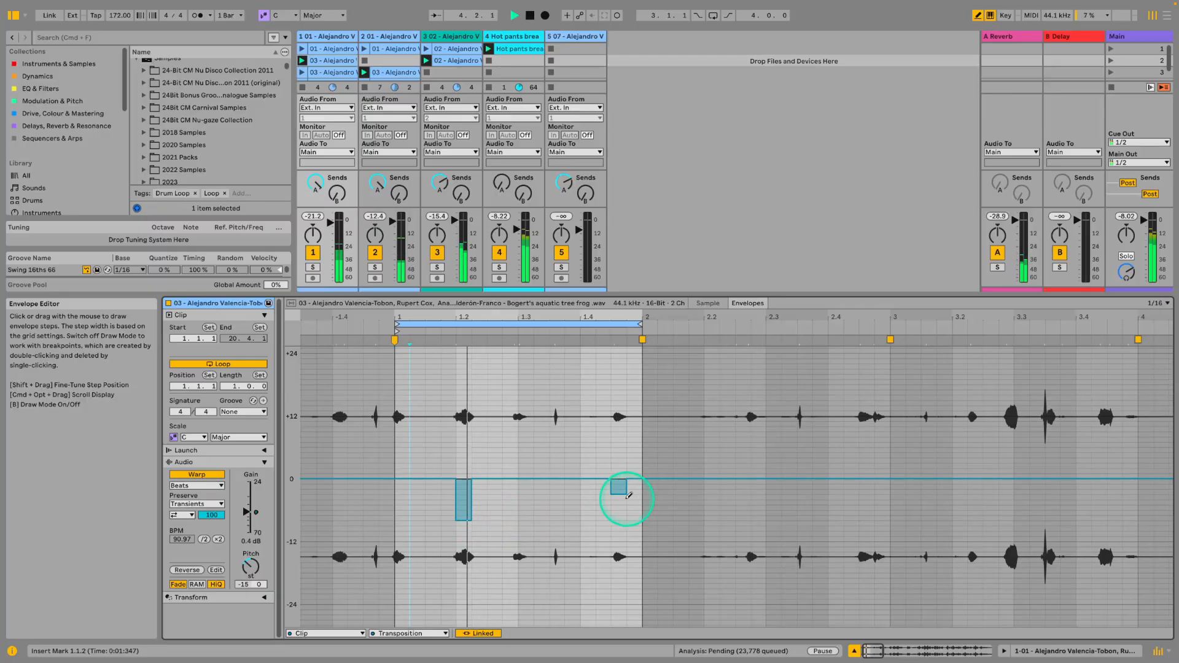
drag(621, 492, 625, 498)
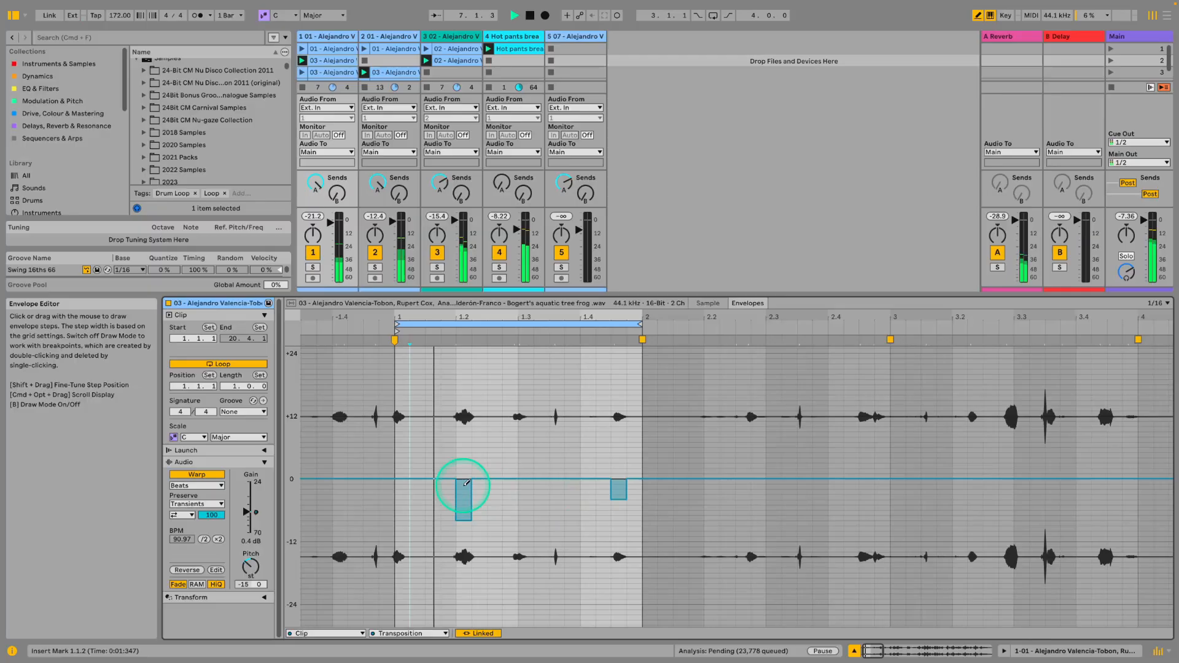
Try different pitches for the two Transposition steps, settling on about -4 at 1.2 and -2 after 1.4, and stop playback.
mouse_move(462, 494)
mouse_down()
mouse_move(464, 452)
mouse_move(458, 479)
mouse_up()
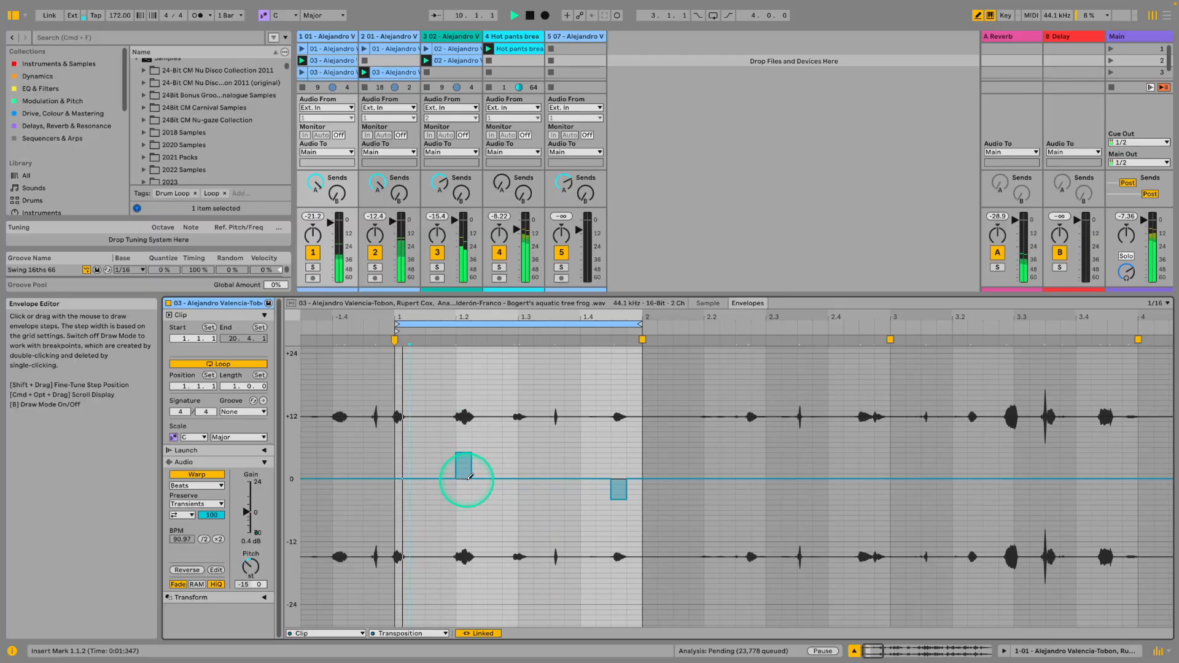
click(463, 525)
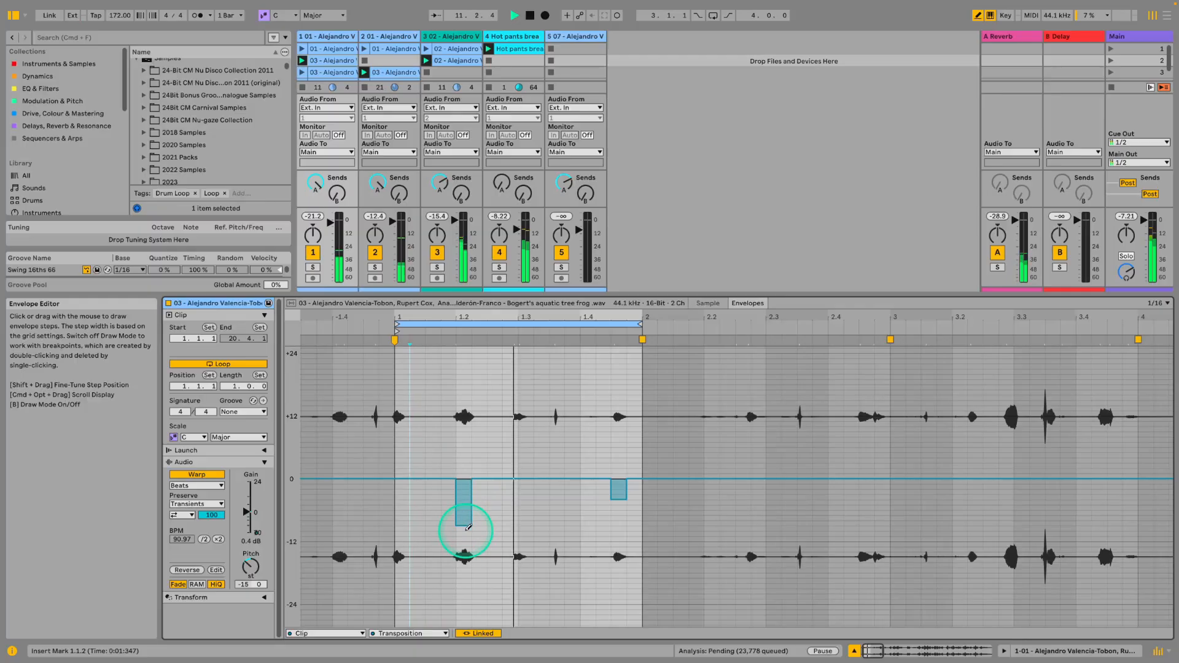
click(621, 489)
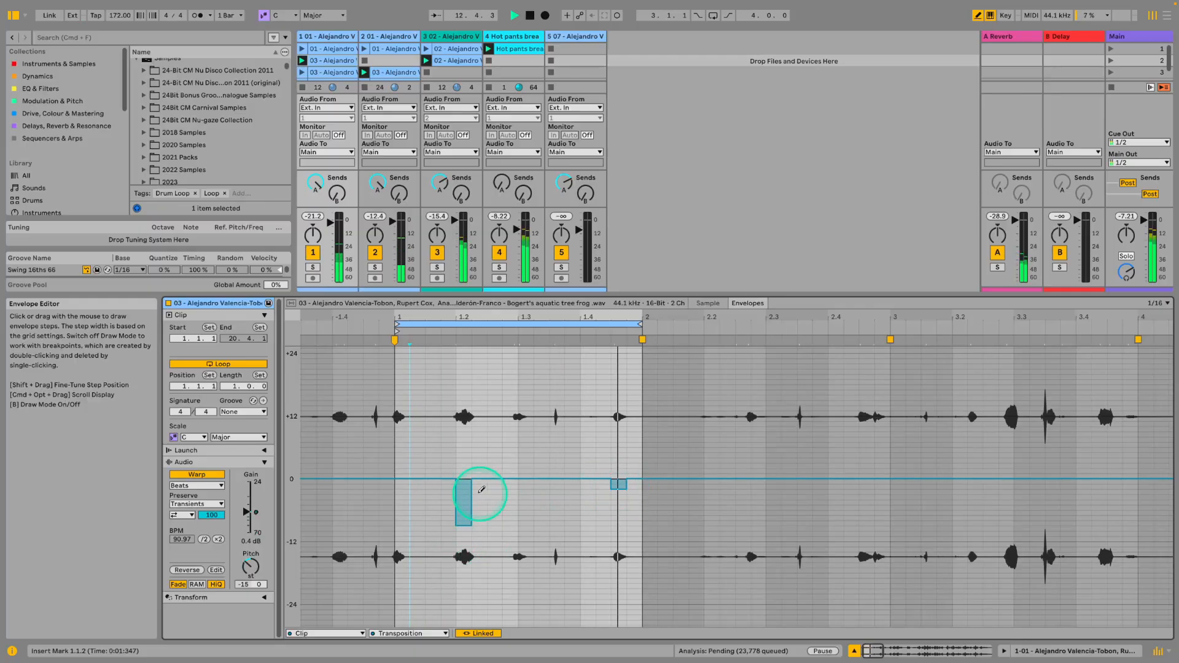
click(466, 536)
click(466, 542)
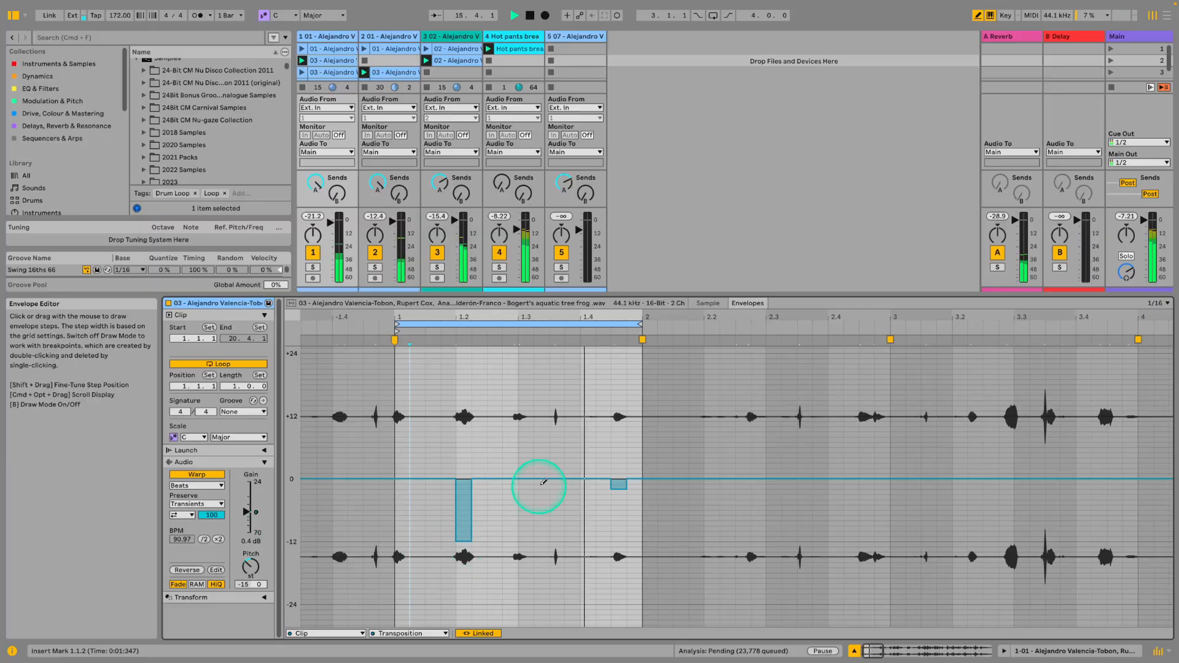
click(462, 500)
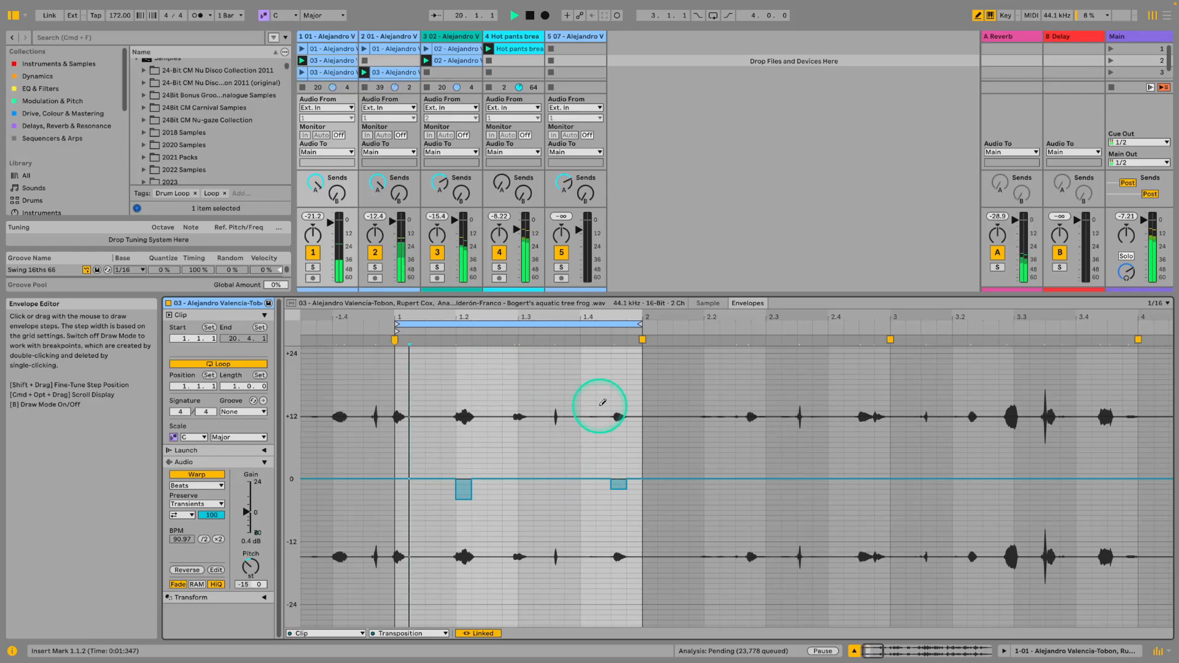
key(space)
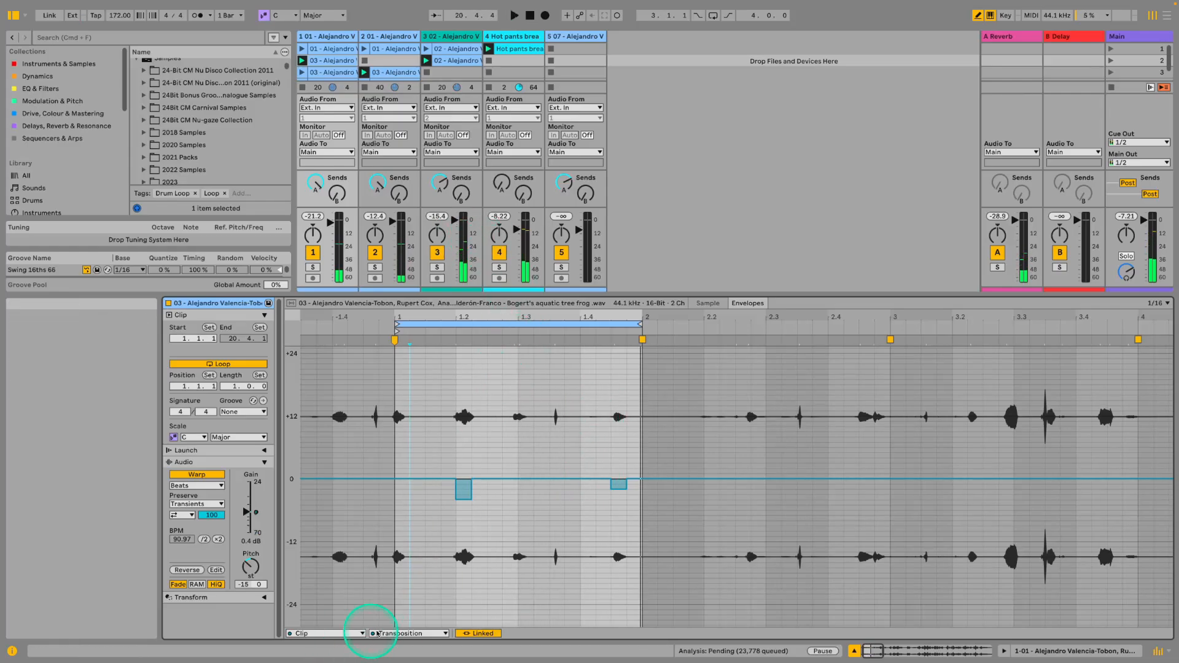
Switch the envelope device to Mixer, and check track 1's device chain before returning to the clip's envelopes.
click(401, 633)
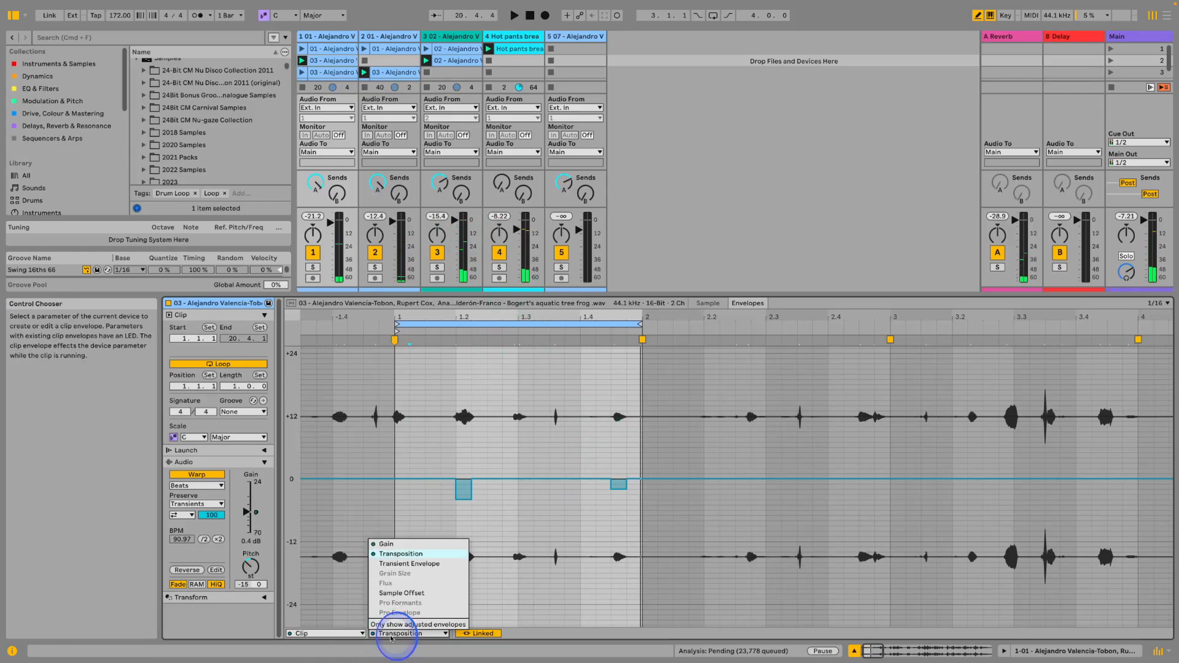
click(332, 634)
click(310, 612)
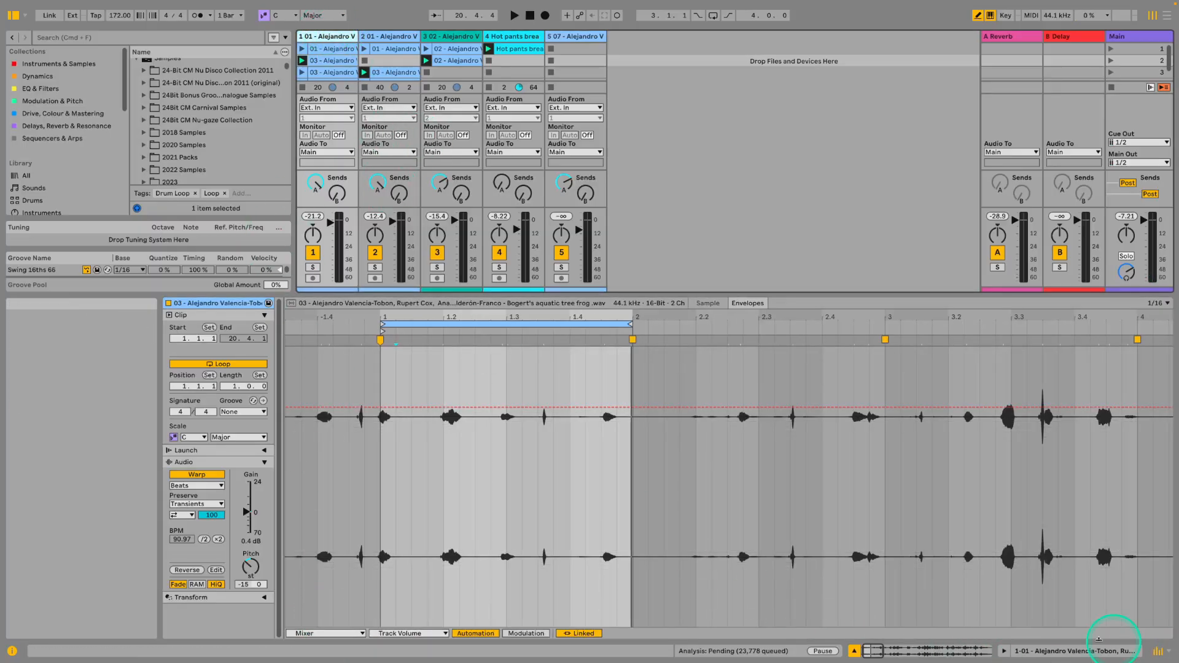
click(1158, 651)
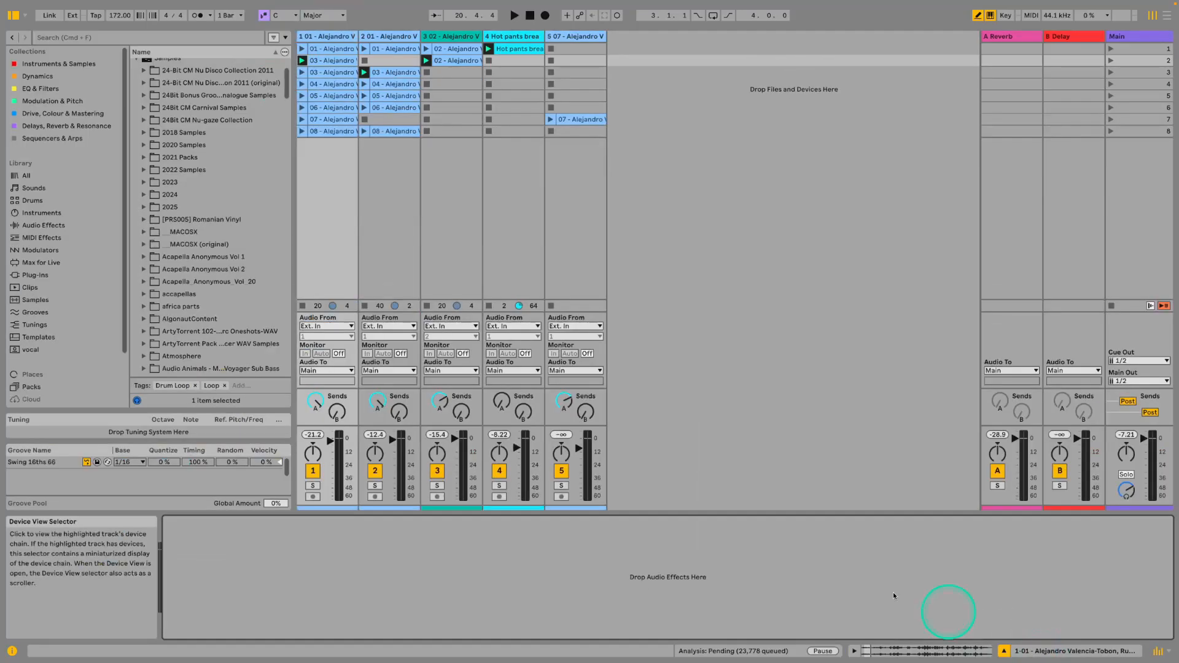
click(904, 651)
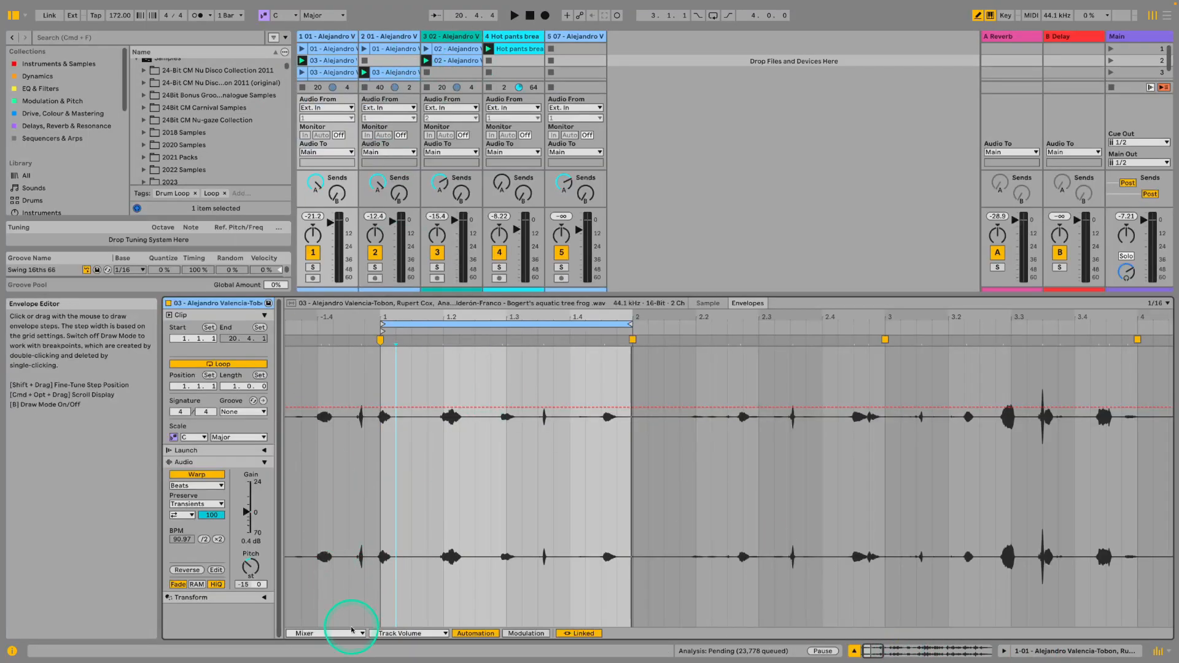
Keep Mixer as the envelope device and show the B-Delay send envelope.
click(352, 633)
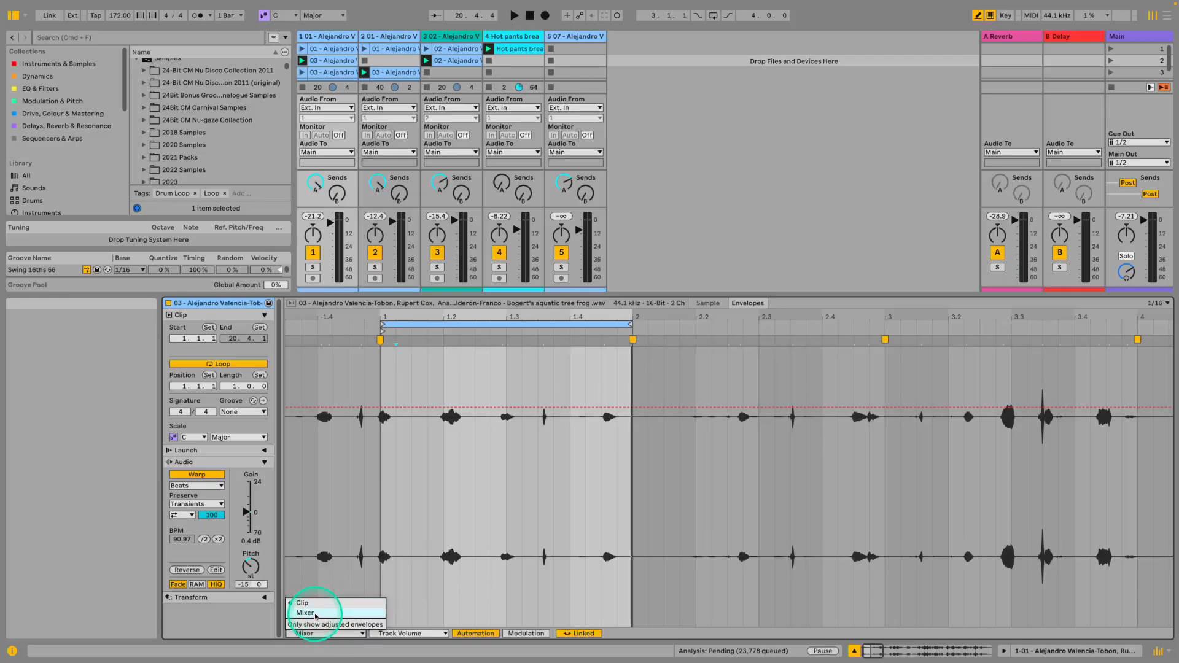
click(315, 613)
click(408, 633)
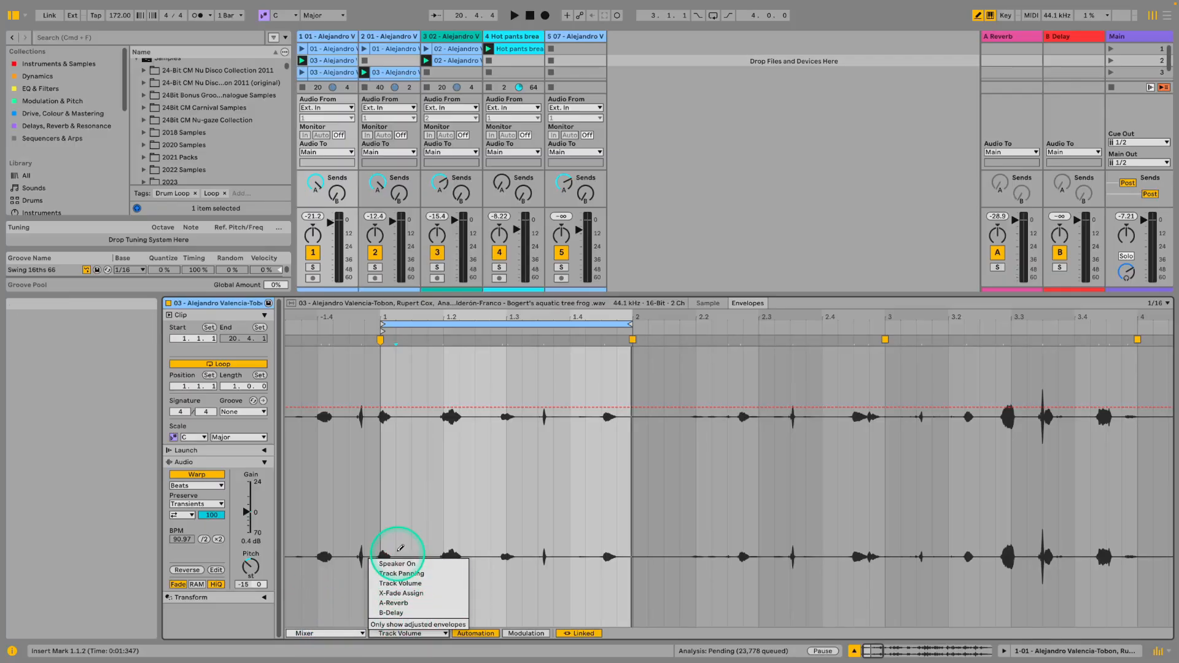
click(393, 614)
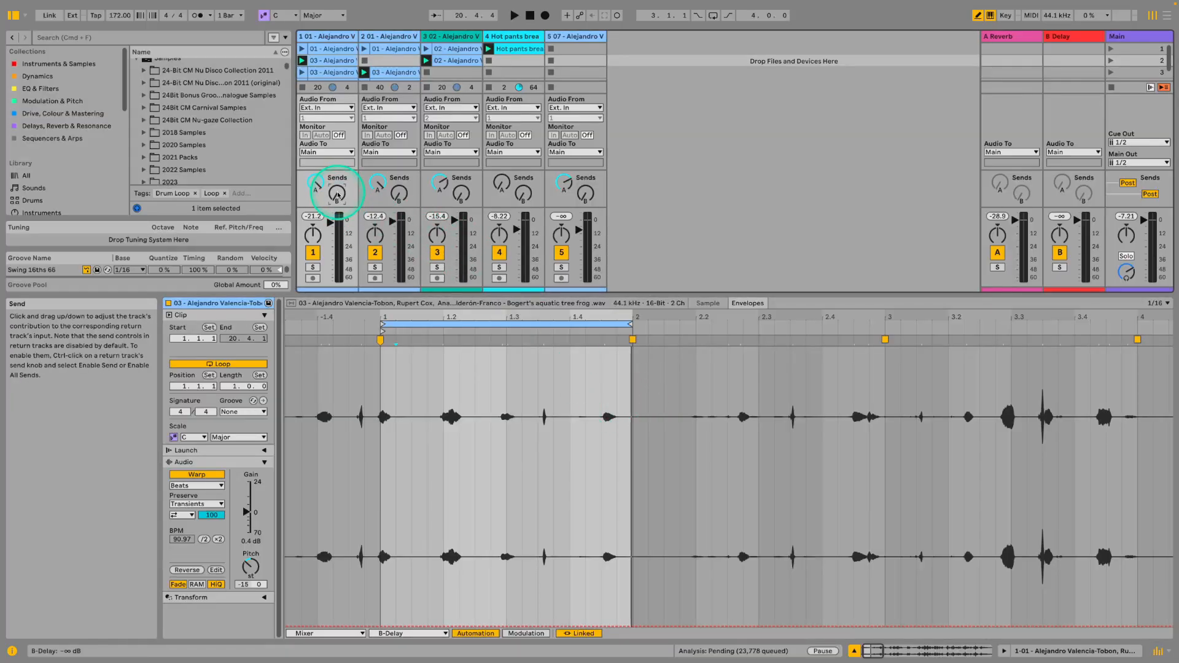
Solo track 1 during playback and draw high B-Delay send steps in its clip at 1.3.3 and from 1.4.3 to the loop's end.
key(space)
drag(339, 200, 338, 198)
click(312, 267)
drag(619, 363, 619, 382)
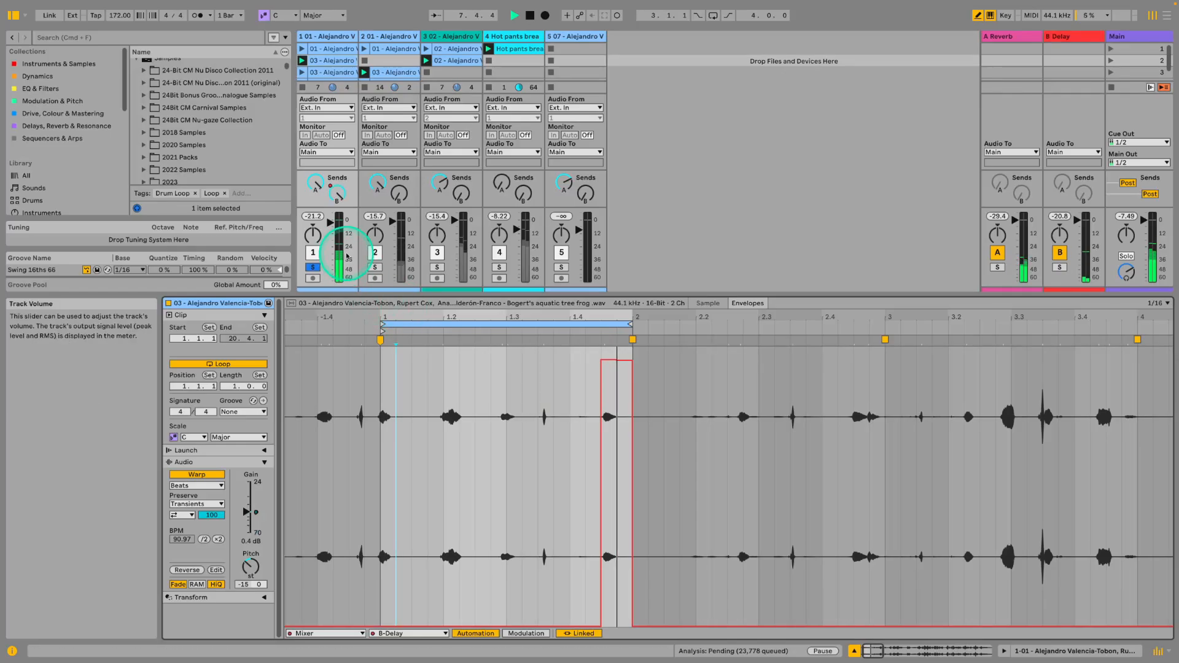
click(331, 200)
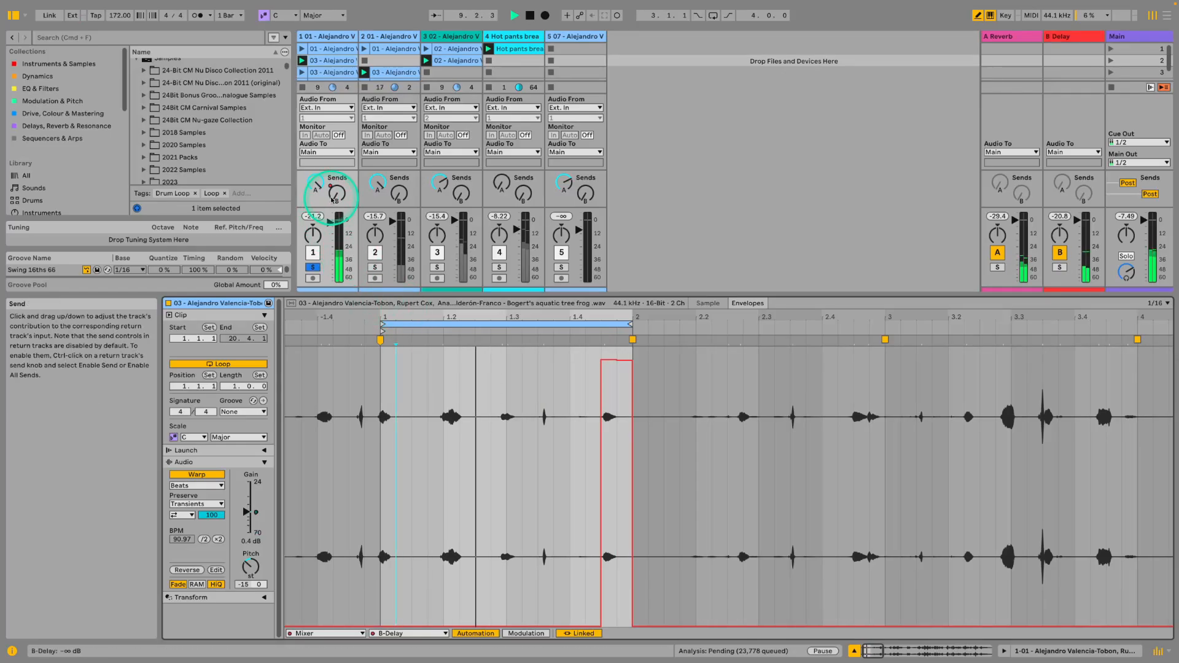
click(387, 291)
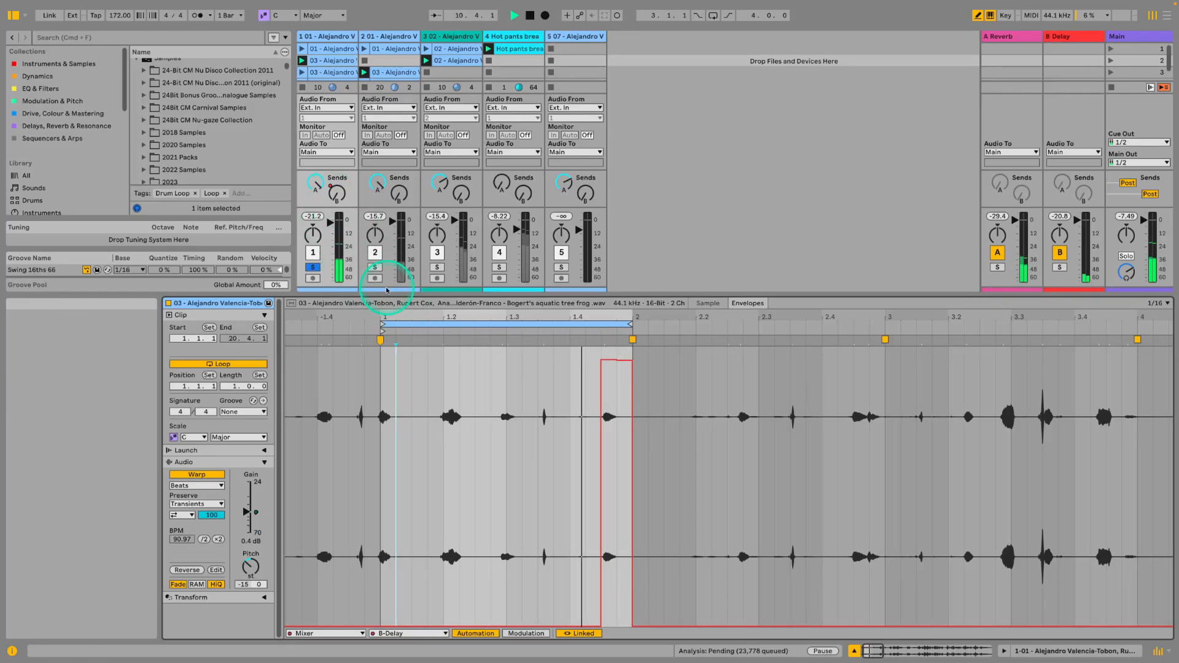
click(541, 394)
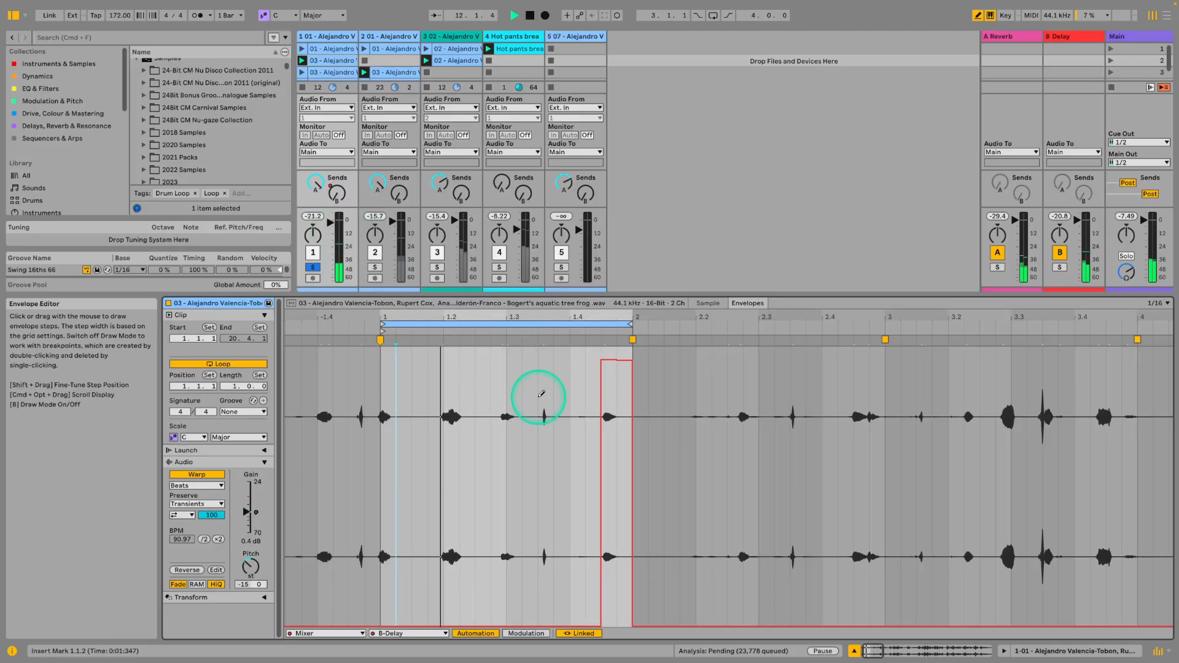
drag(541, 394, 550, 376)
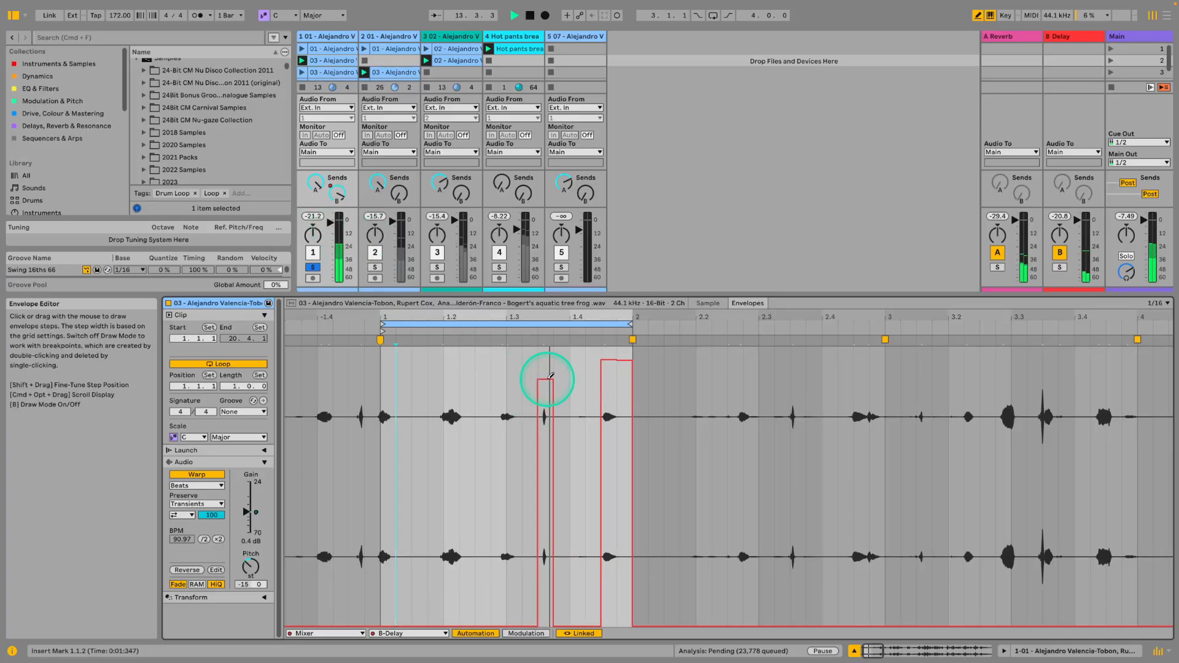
Listen to track 2 soloed together with track 1, and return to the full mix.
click(382, 268)
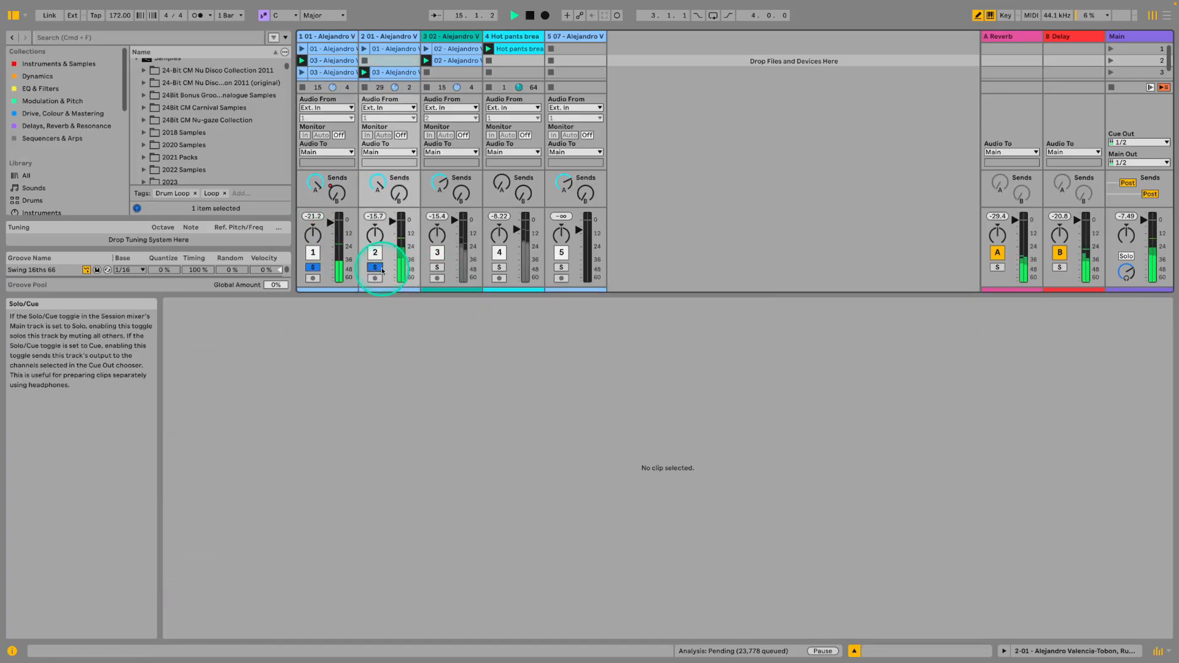
click(393, 223)
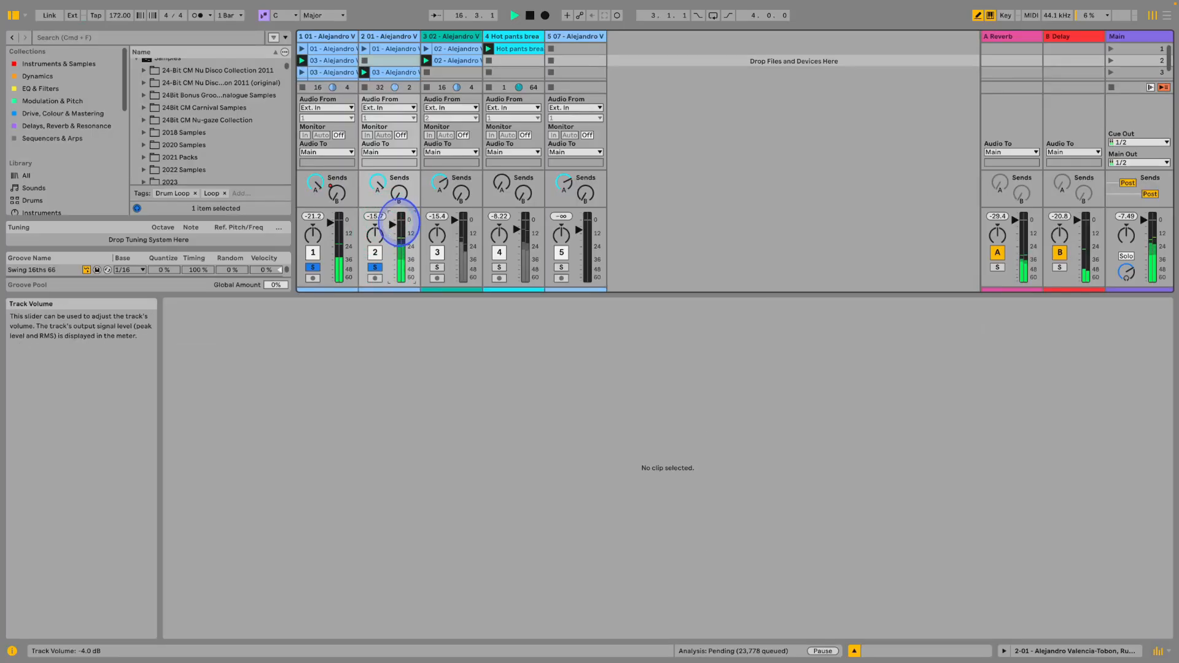
click(375, 268)
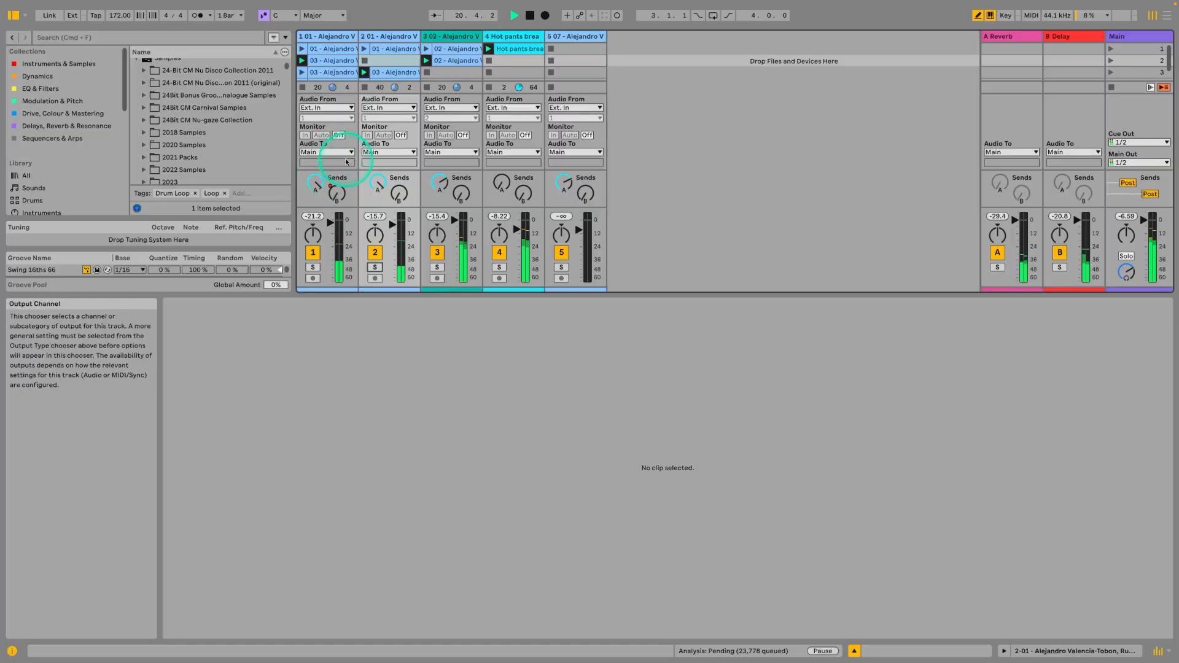
Reopen track 1's playing clip, undo and redo its B-Delay send steps to compare, and play the session.
click(336, 61)
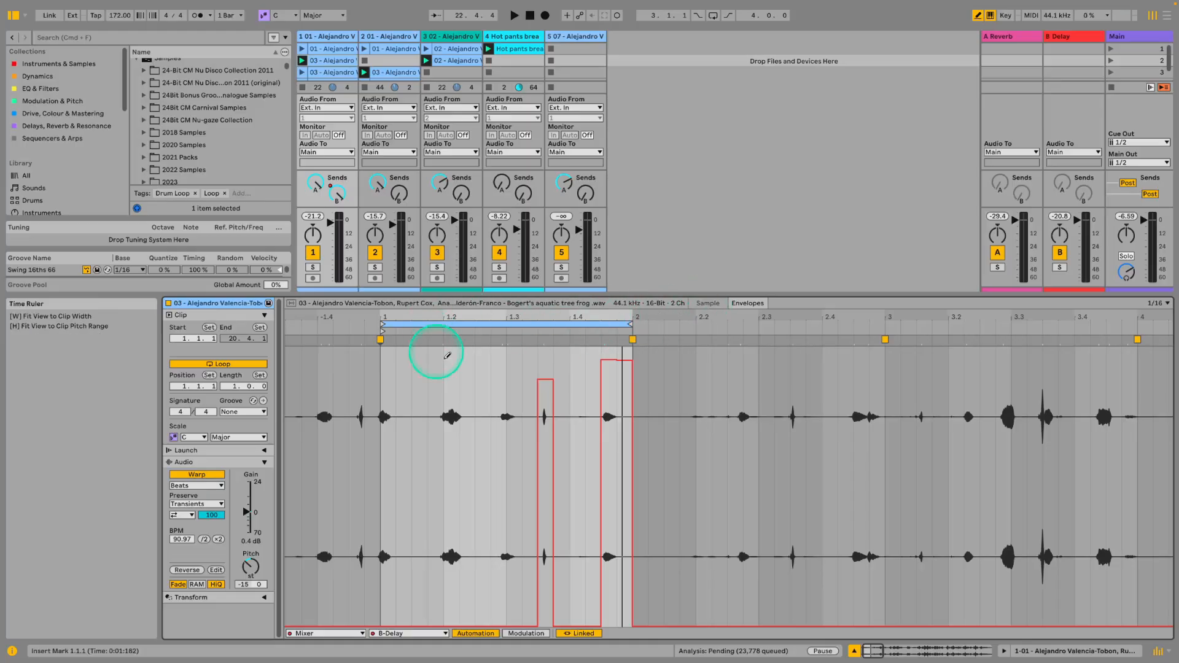
key(super+z)
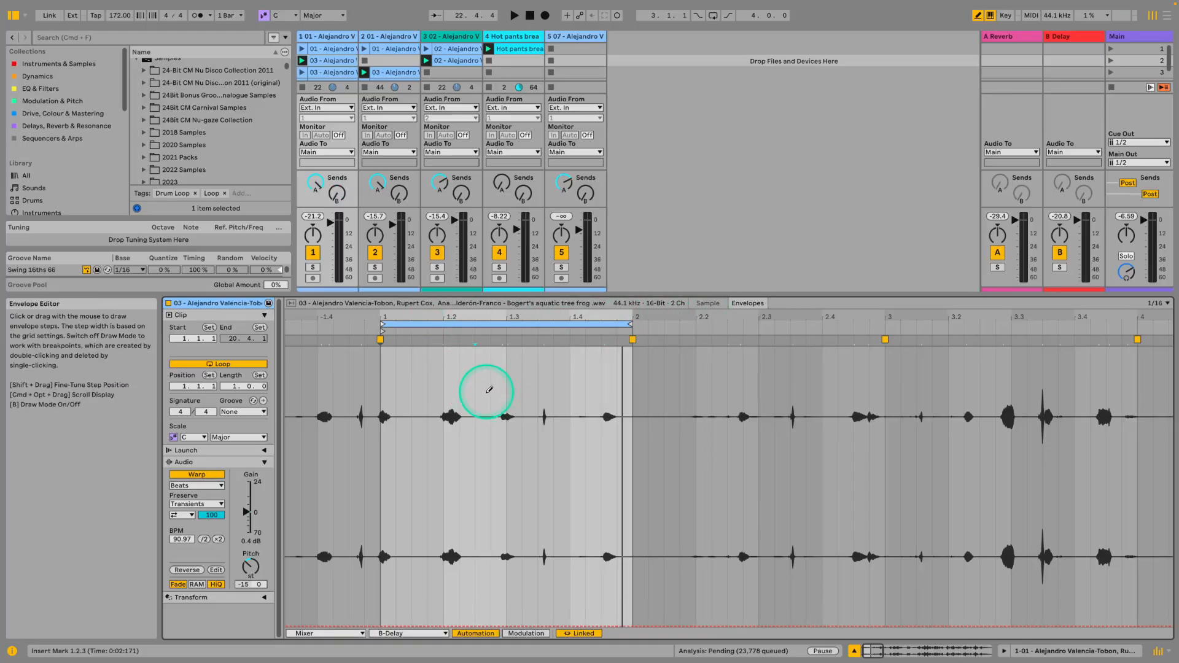
key(super+shift+z)
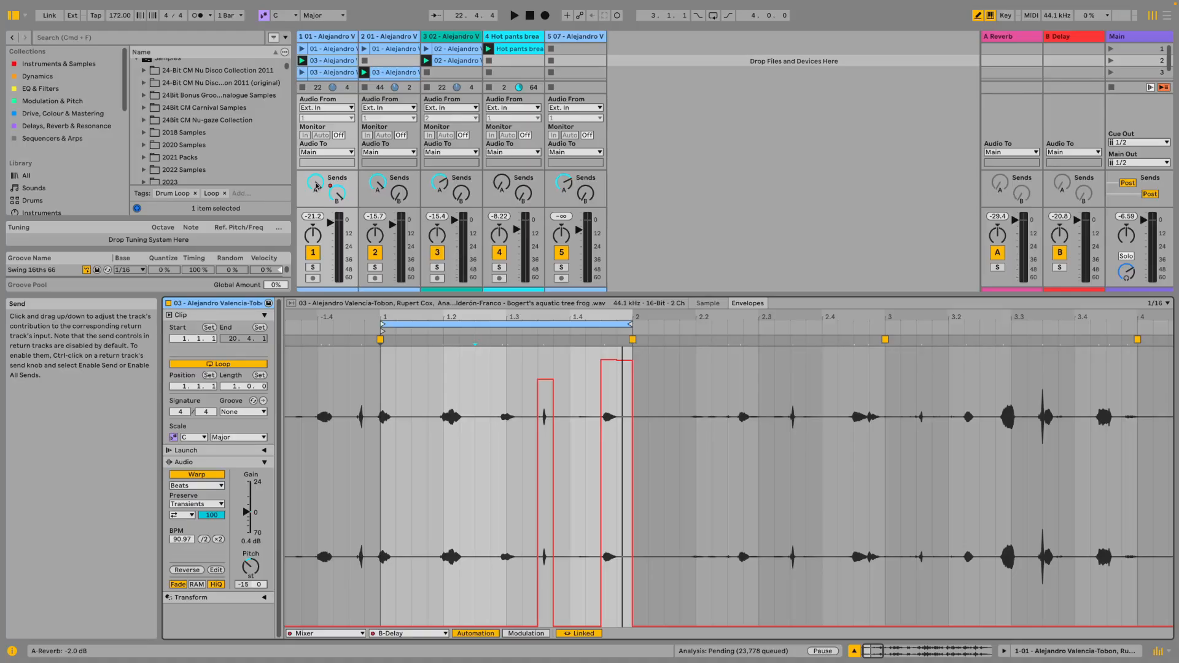
key(space)
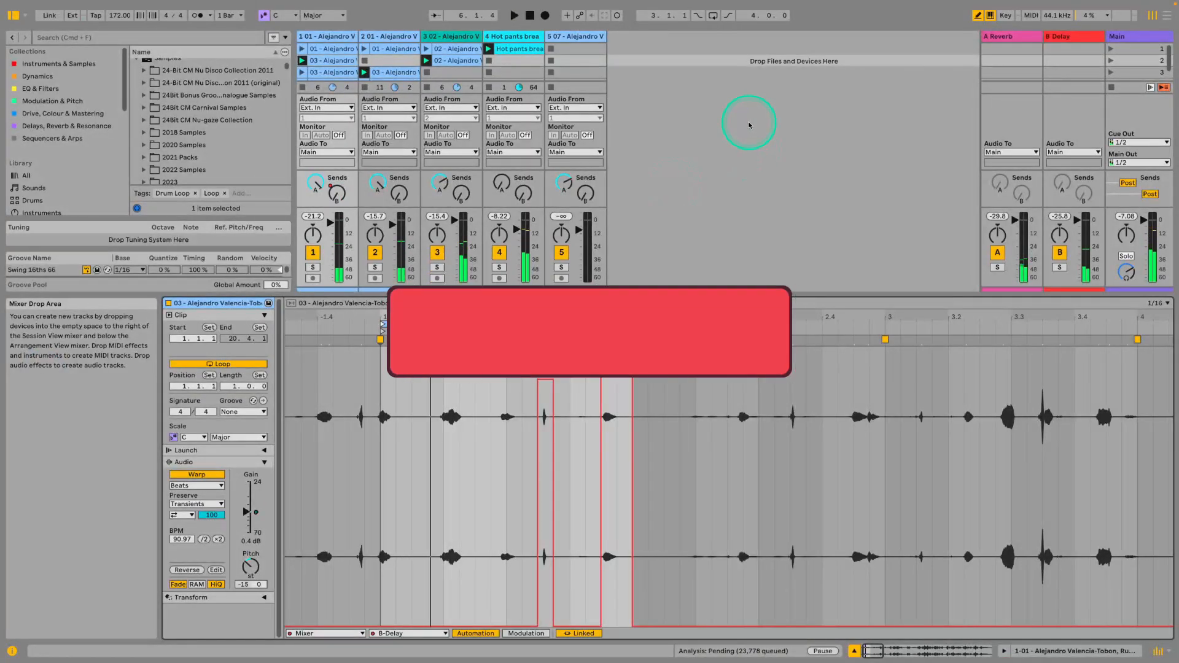